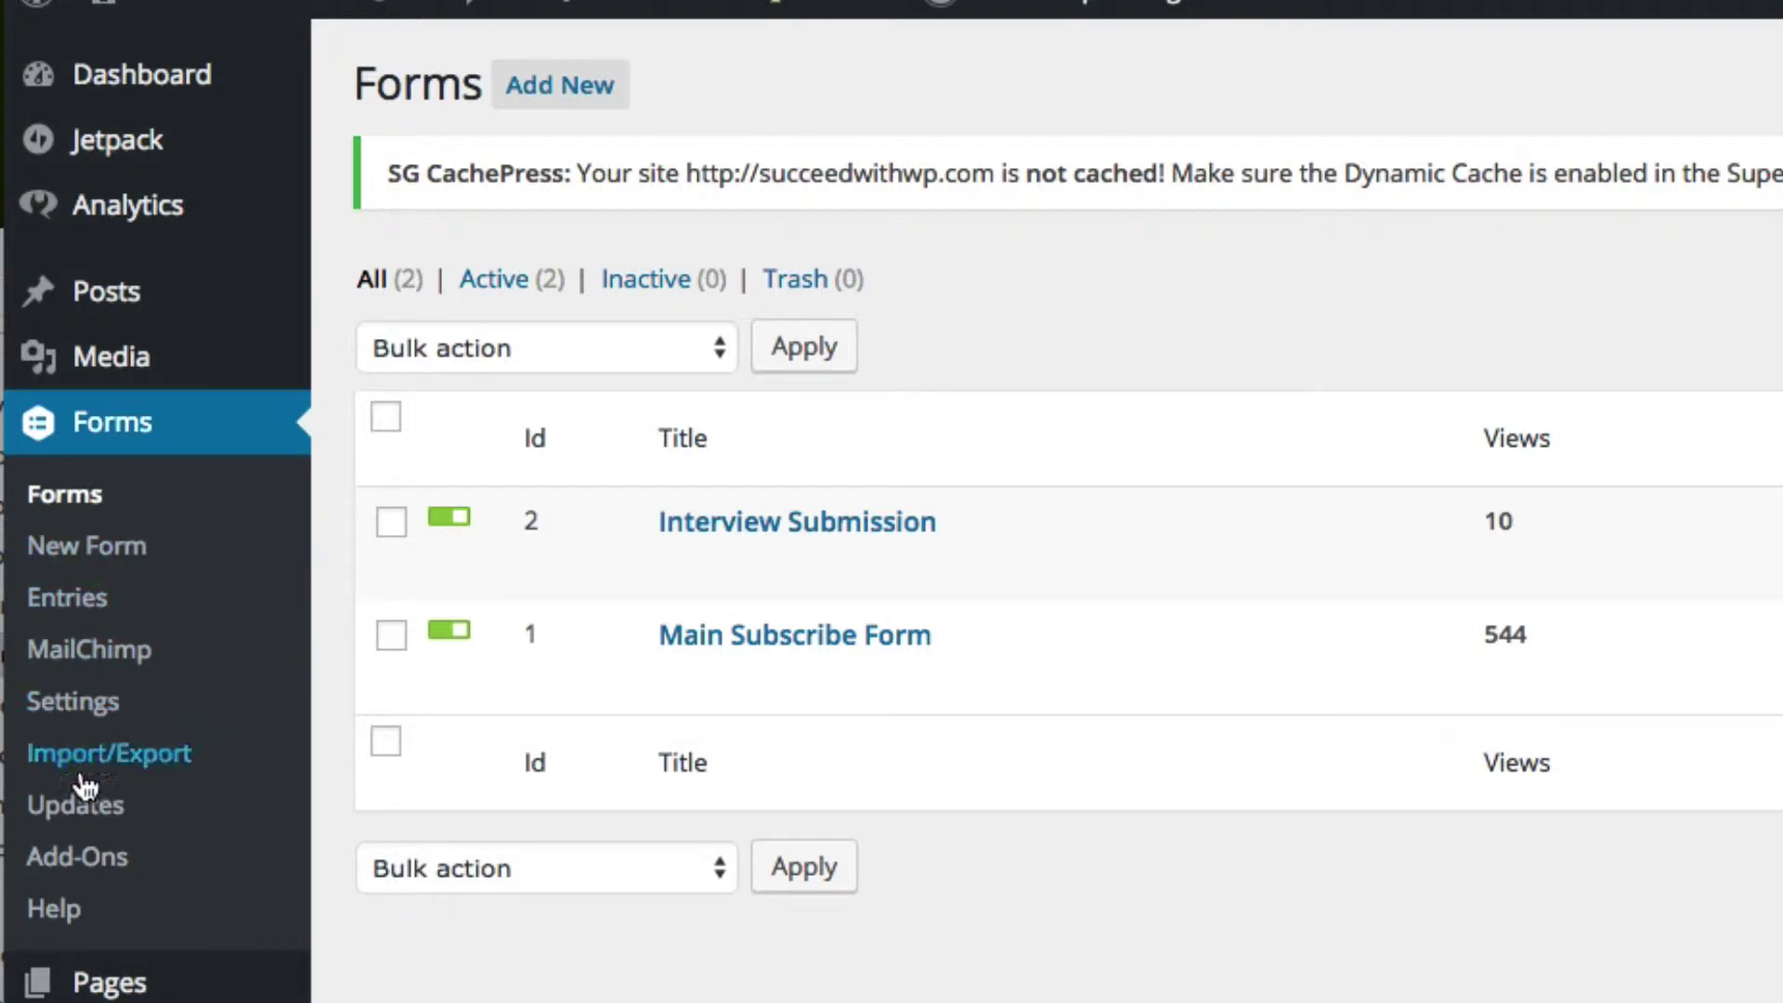
- Examine the published Interview Submission form from its contact fields through the interview questions to the submit button
mouse_move(907, 545)
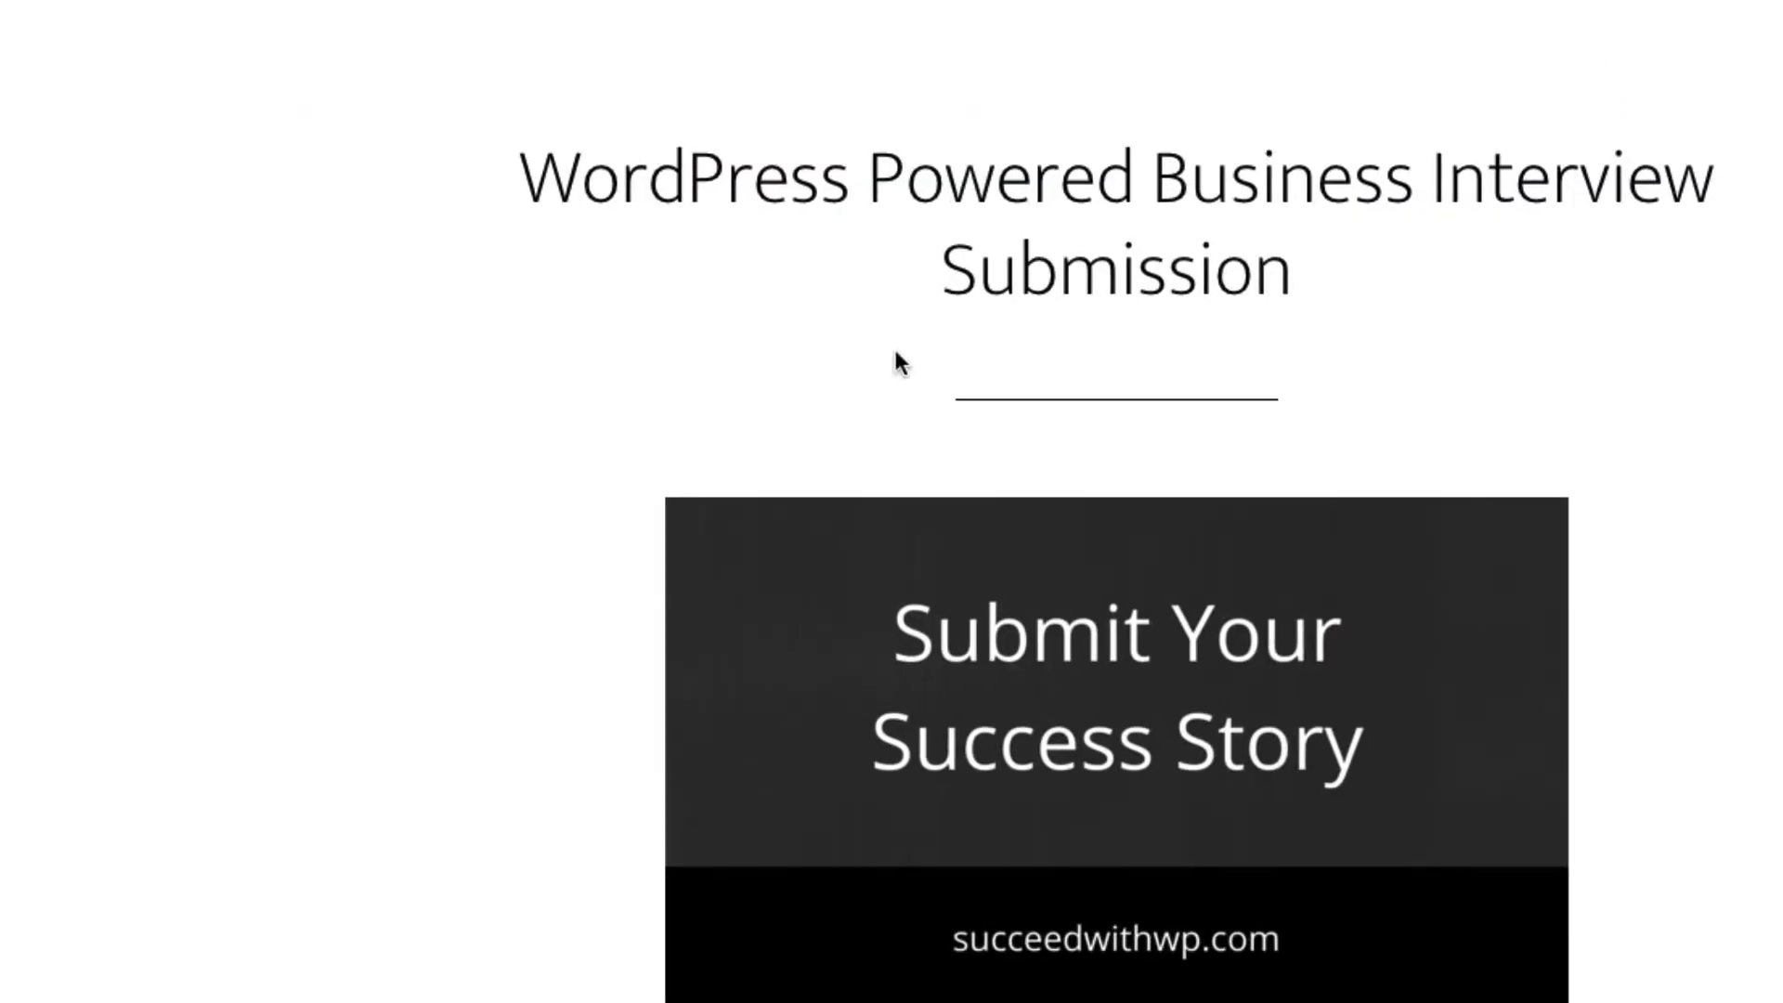
scroll(153, 634, down, 10)
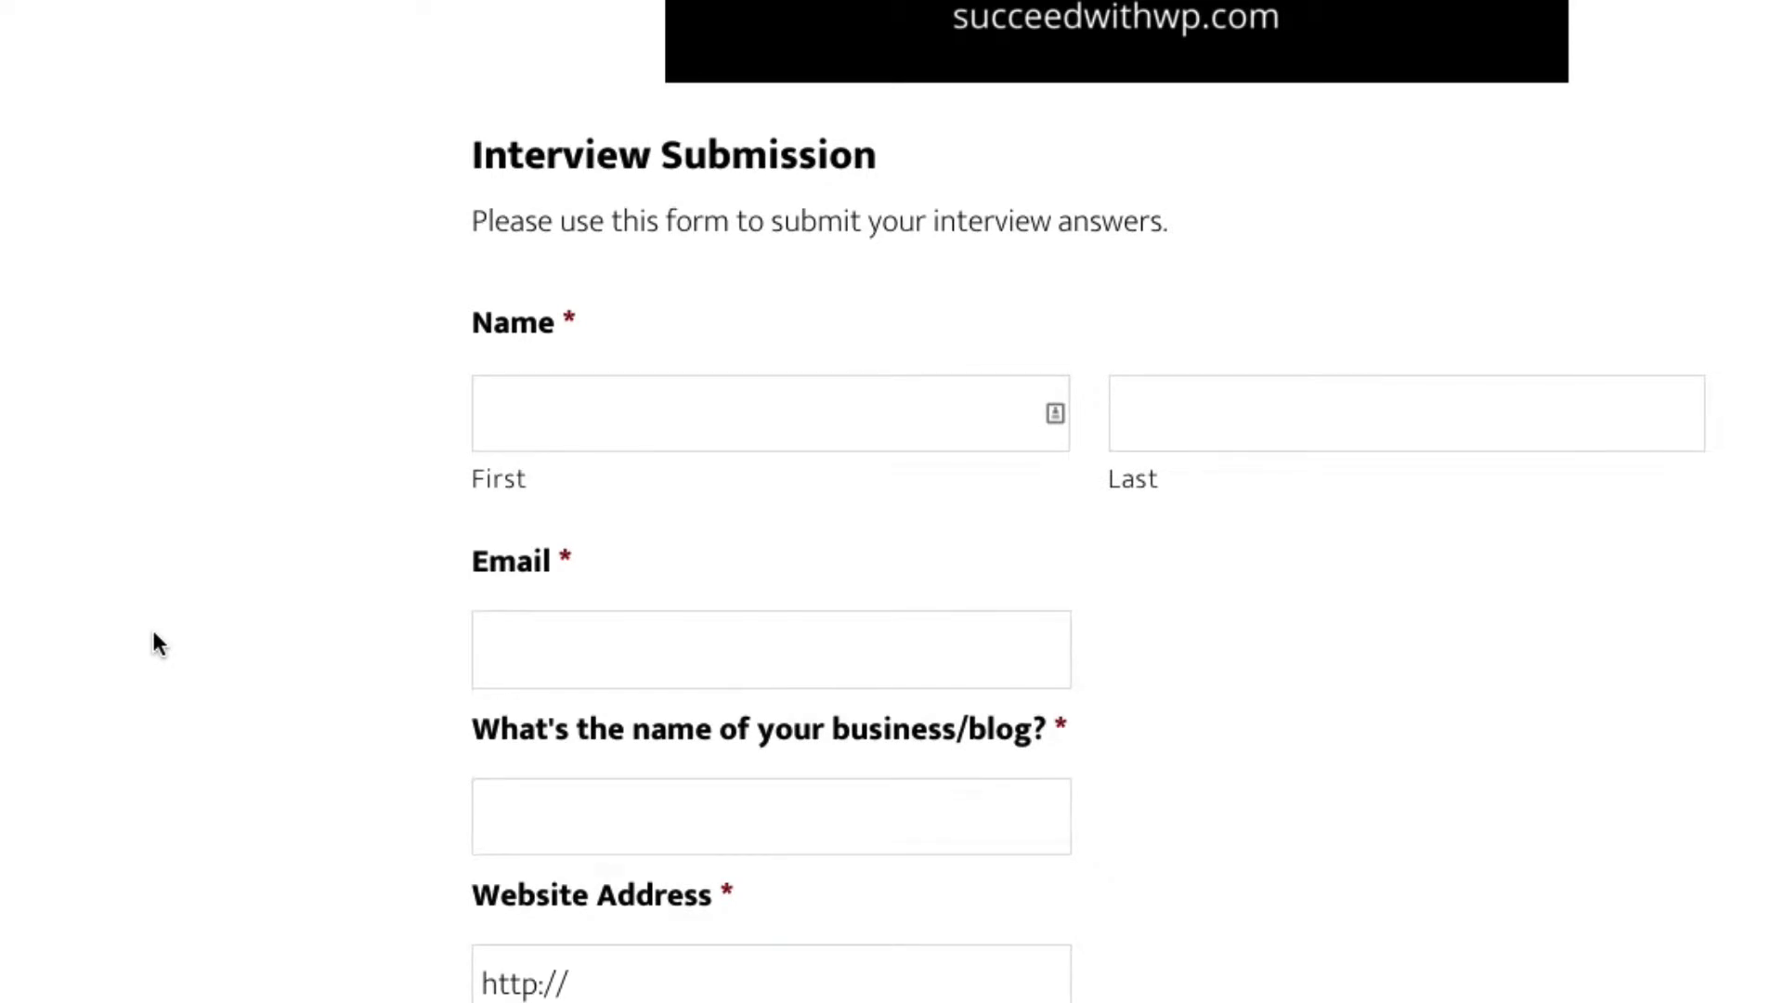
scroll(190, 546, down, 1)
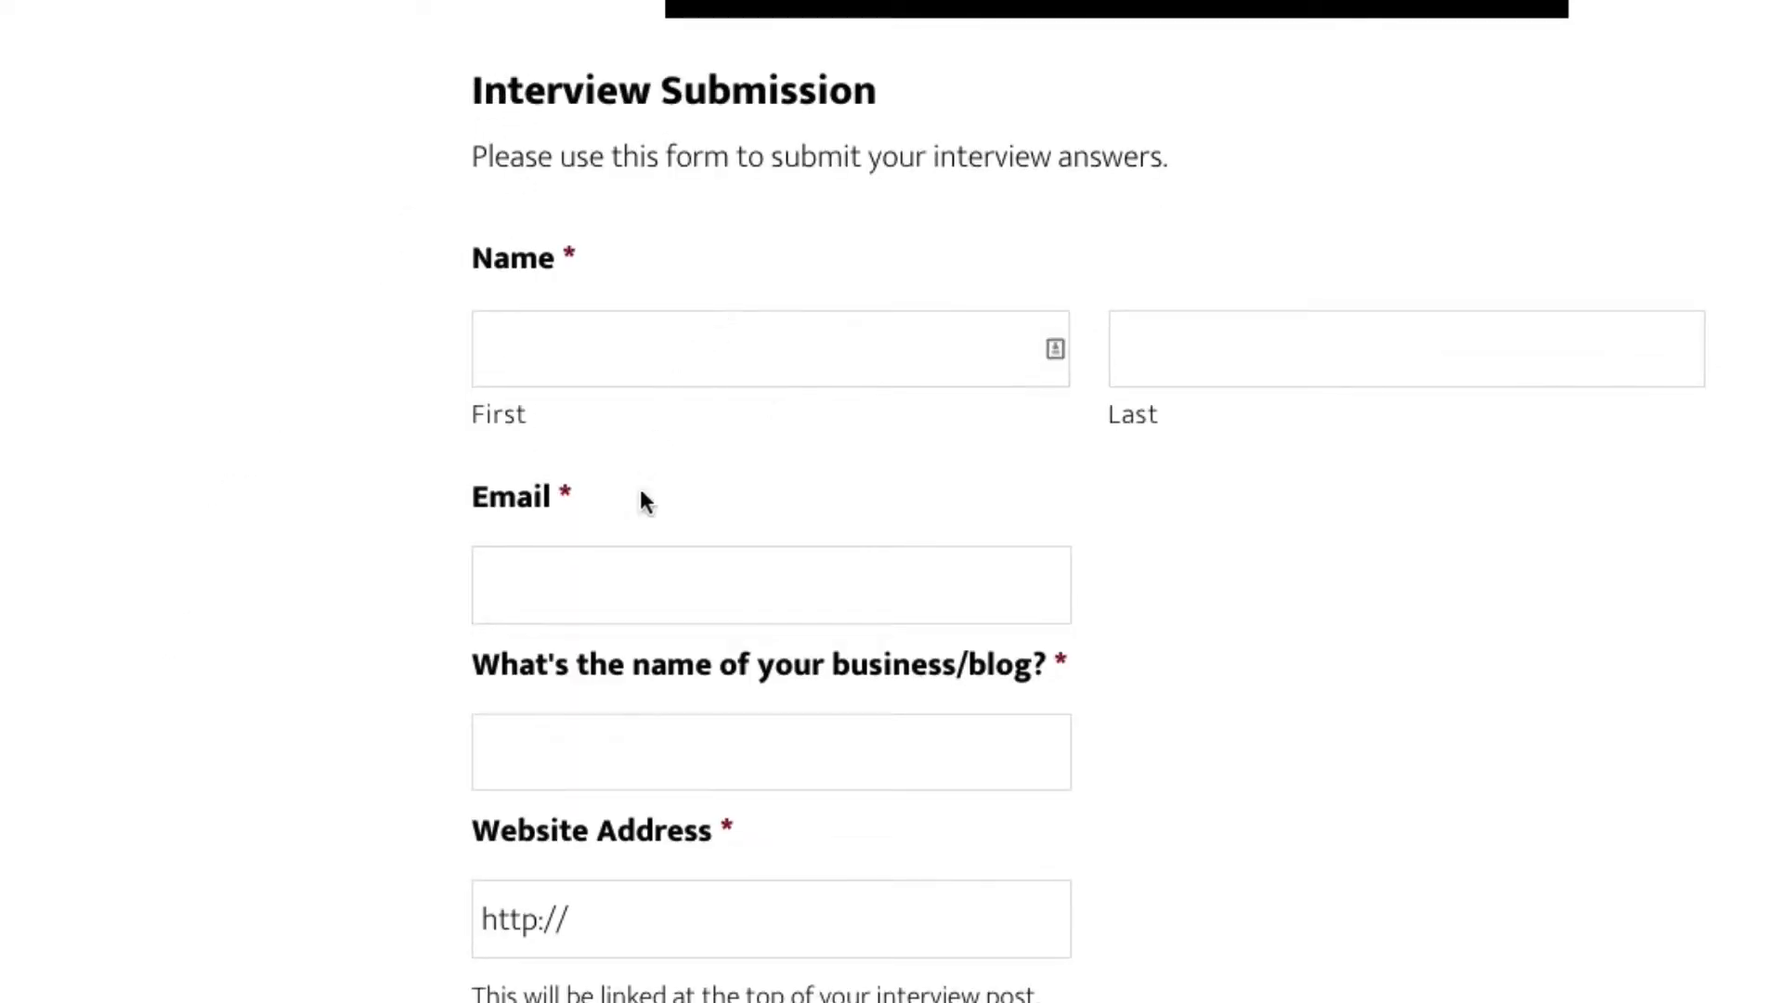
scroll(328, 740, down, 3)
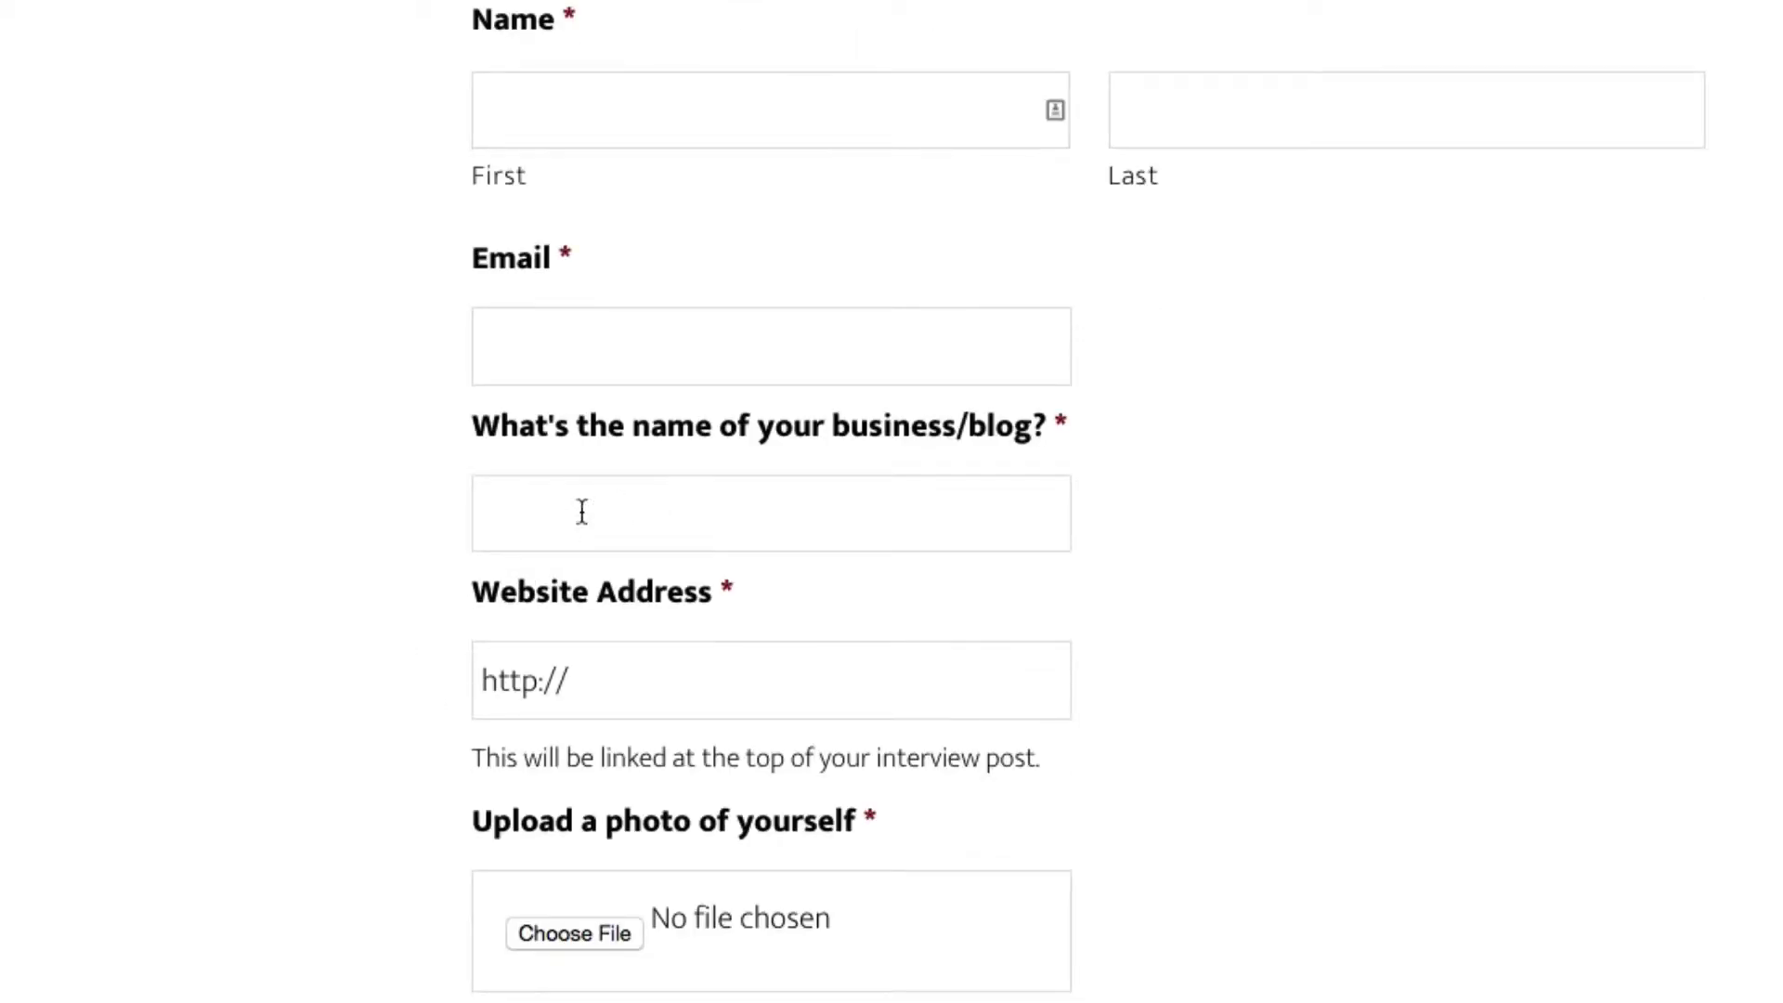
scroll(409, 719, down, 3)
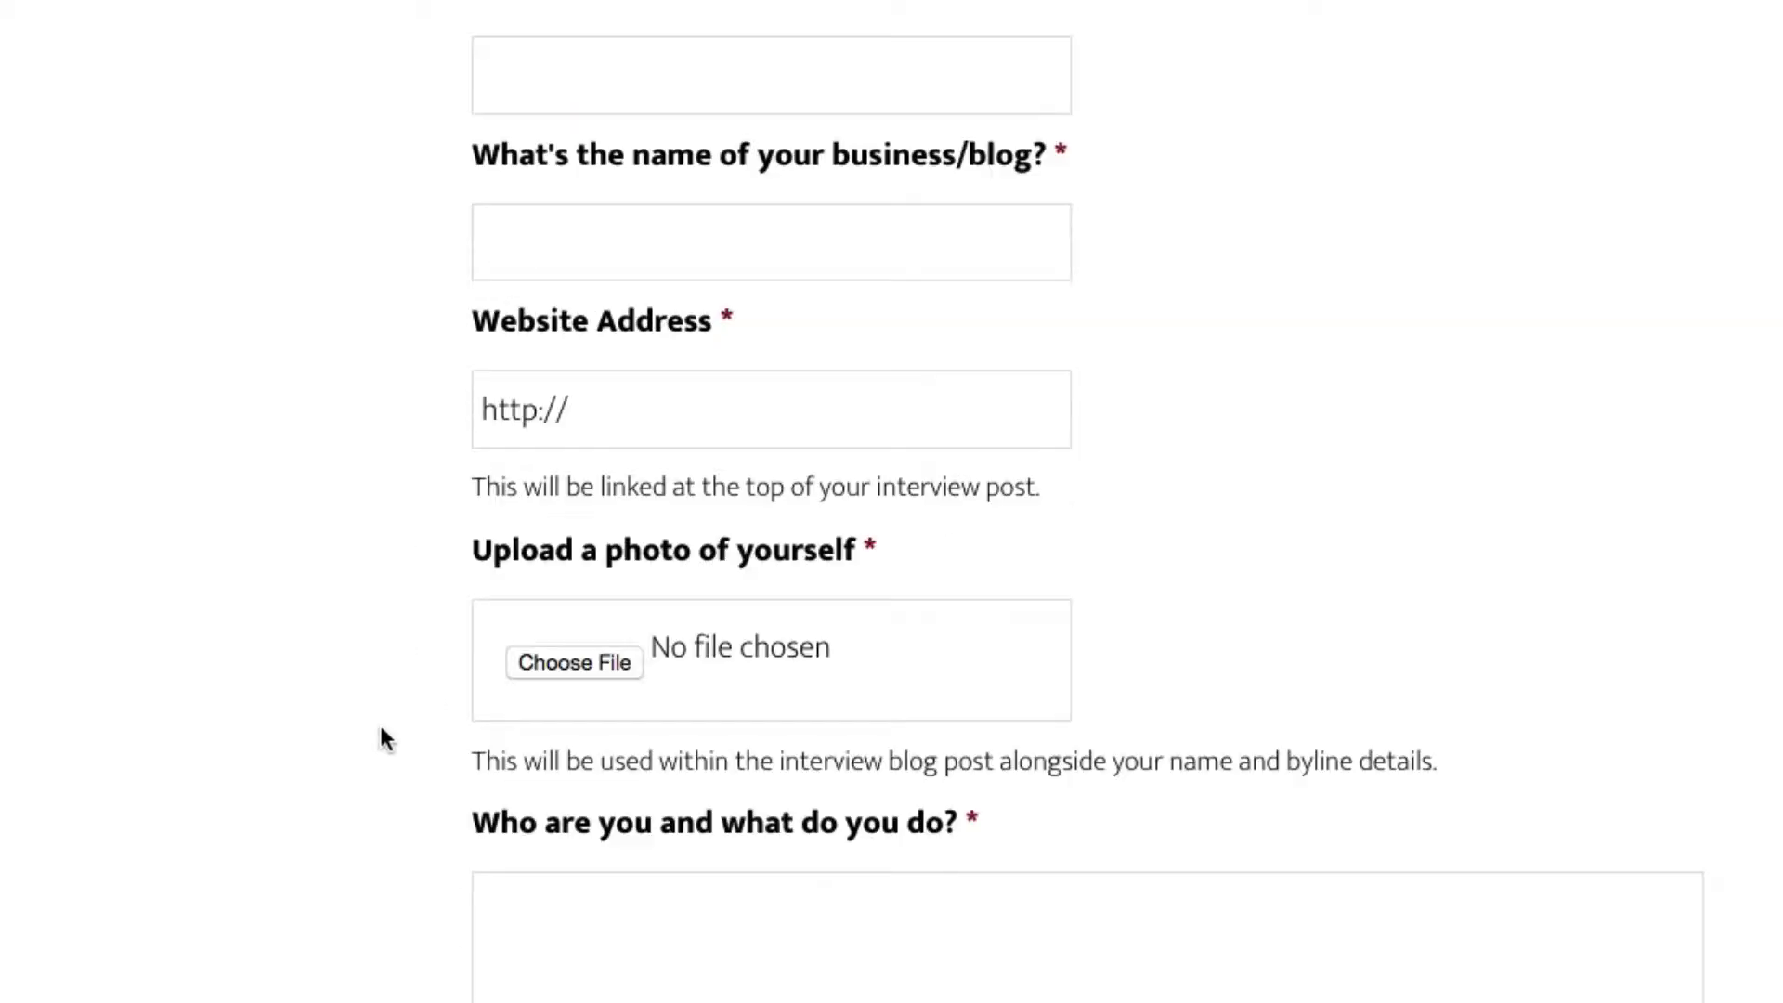
scroll(427, 724, down, 2)
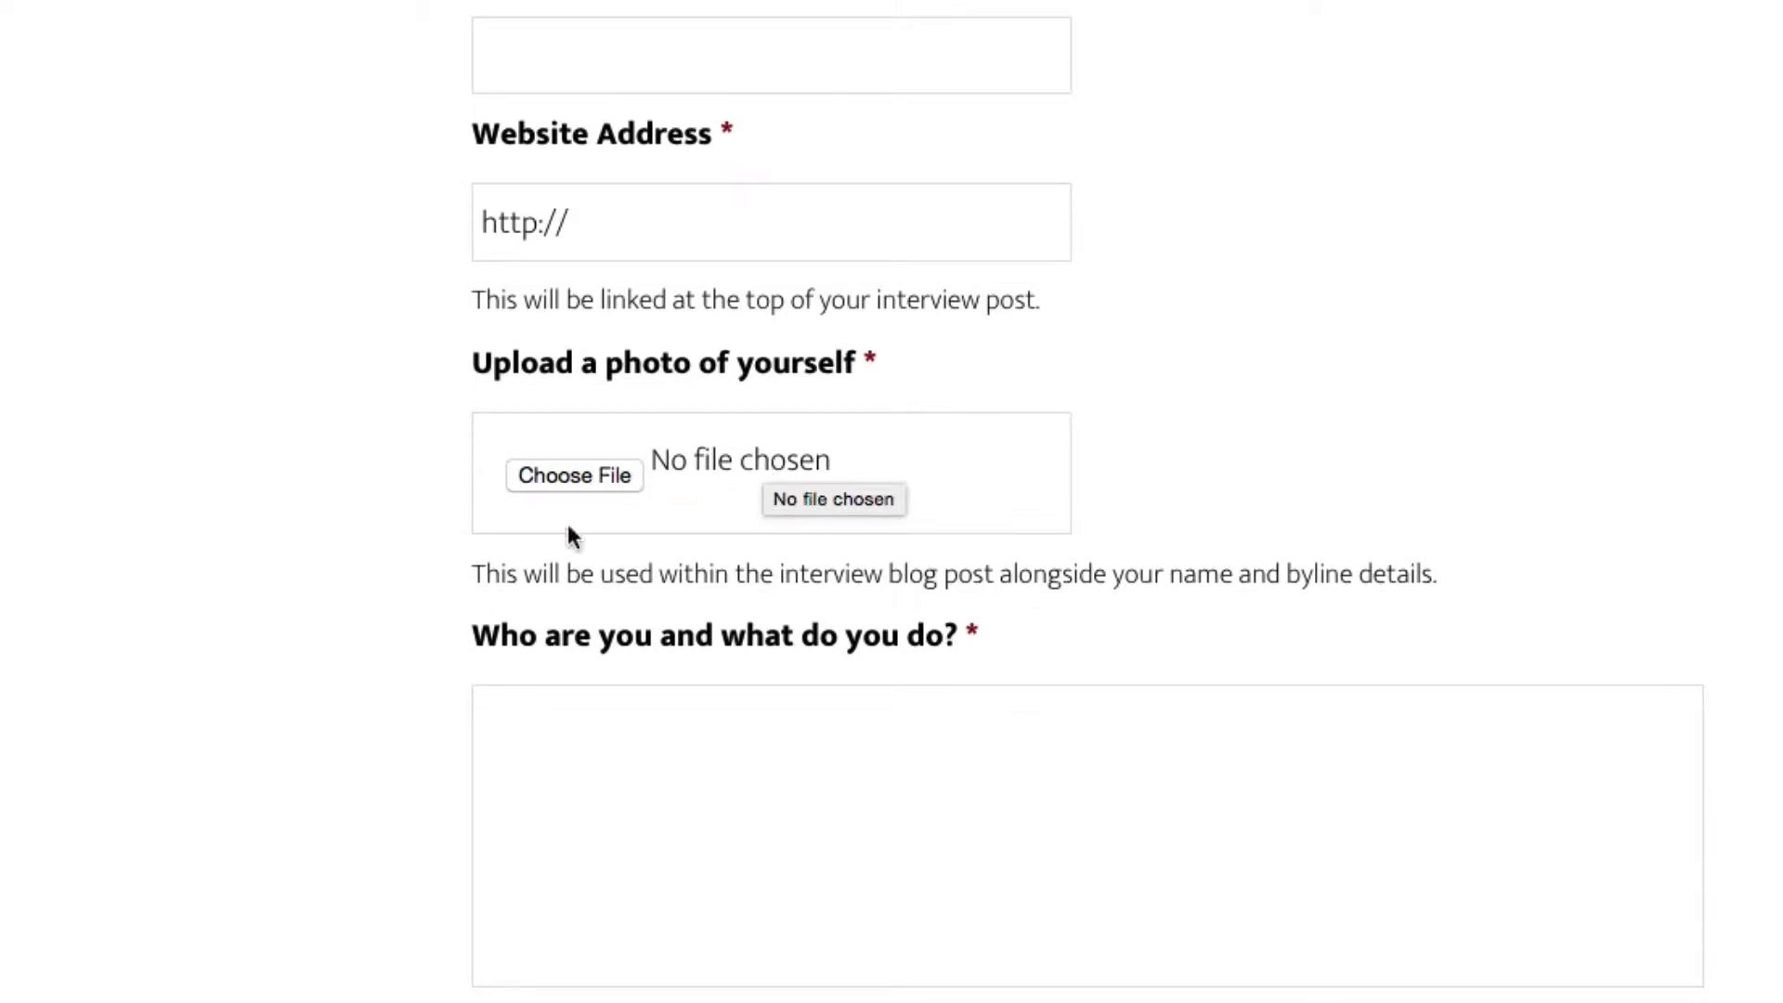
scroll(310, 788, down, 1)
scroll(309, 732, down, 15)
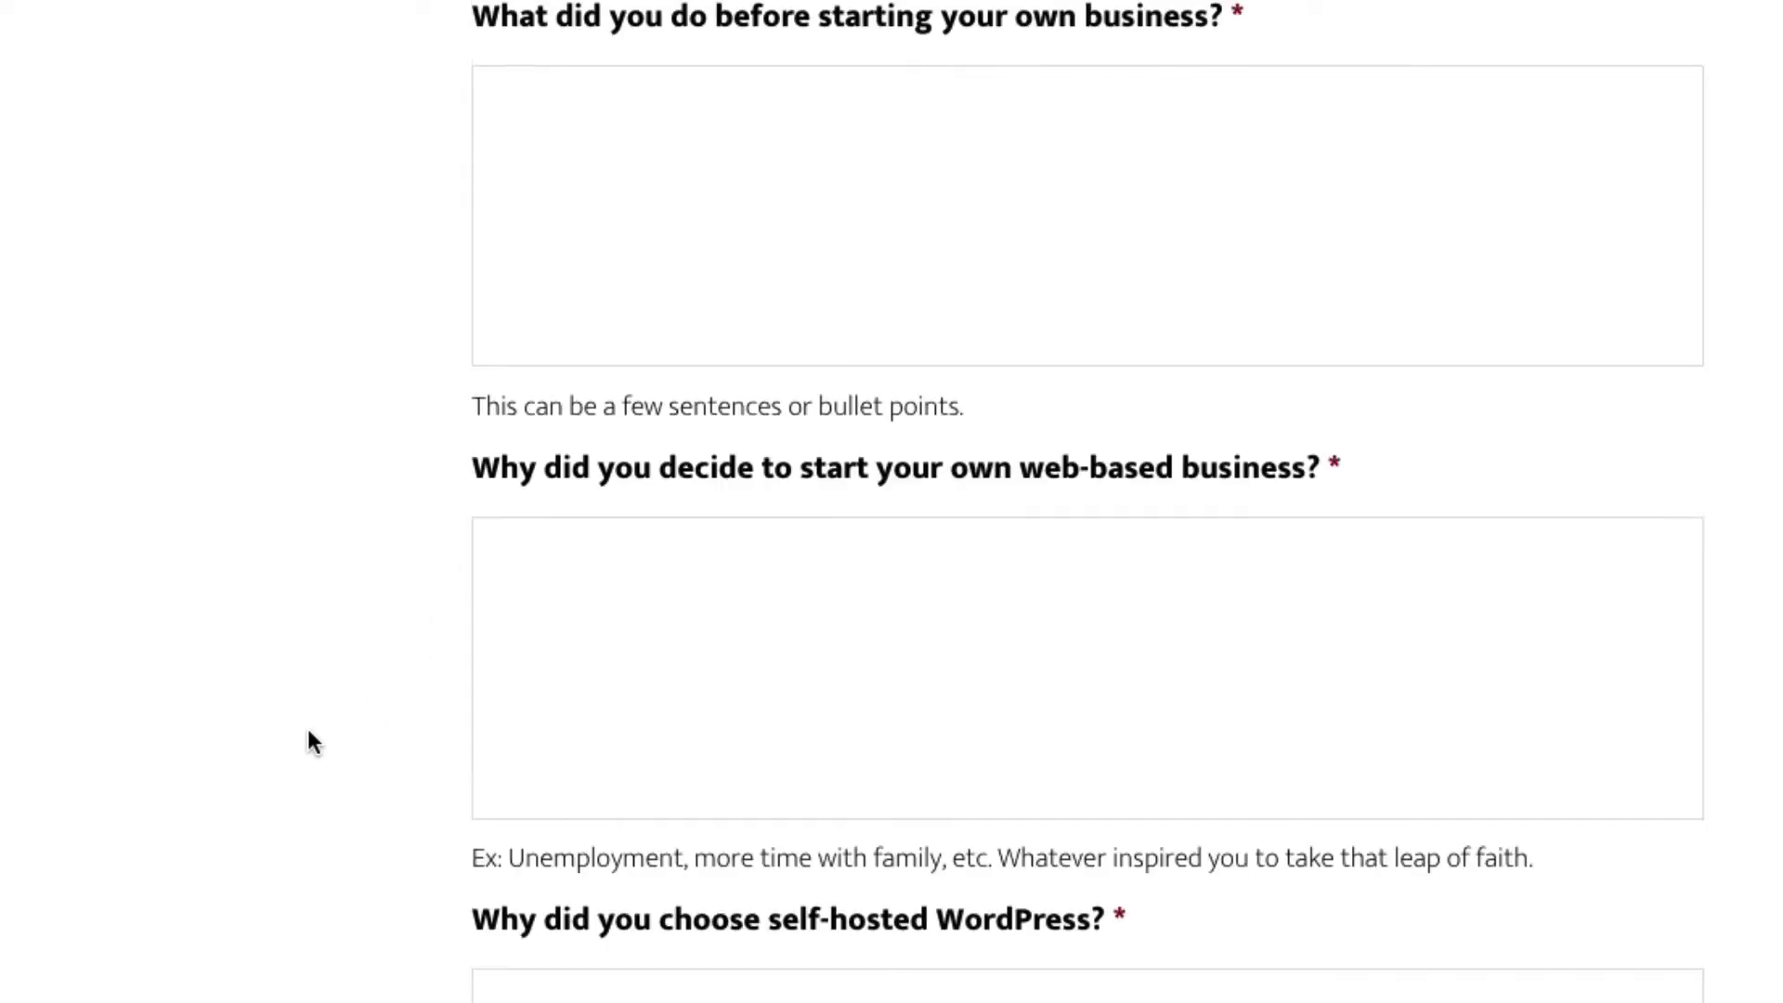
scroll(308, 728, down, 3)
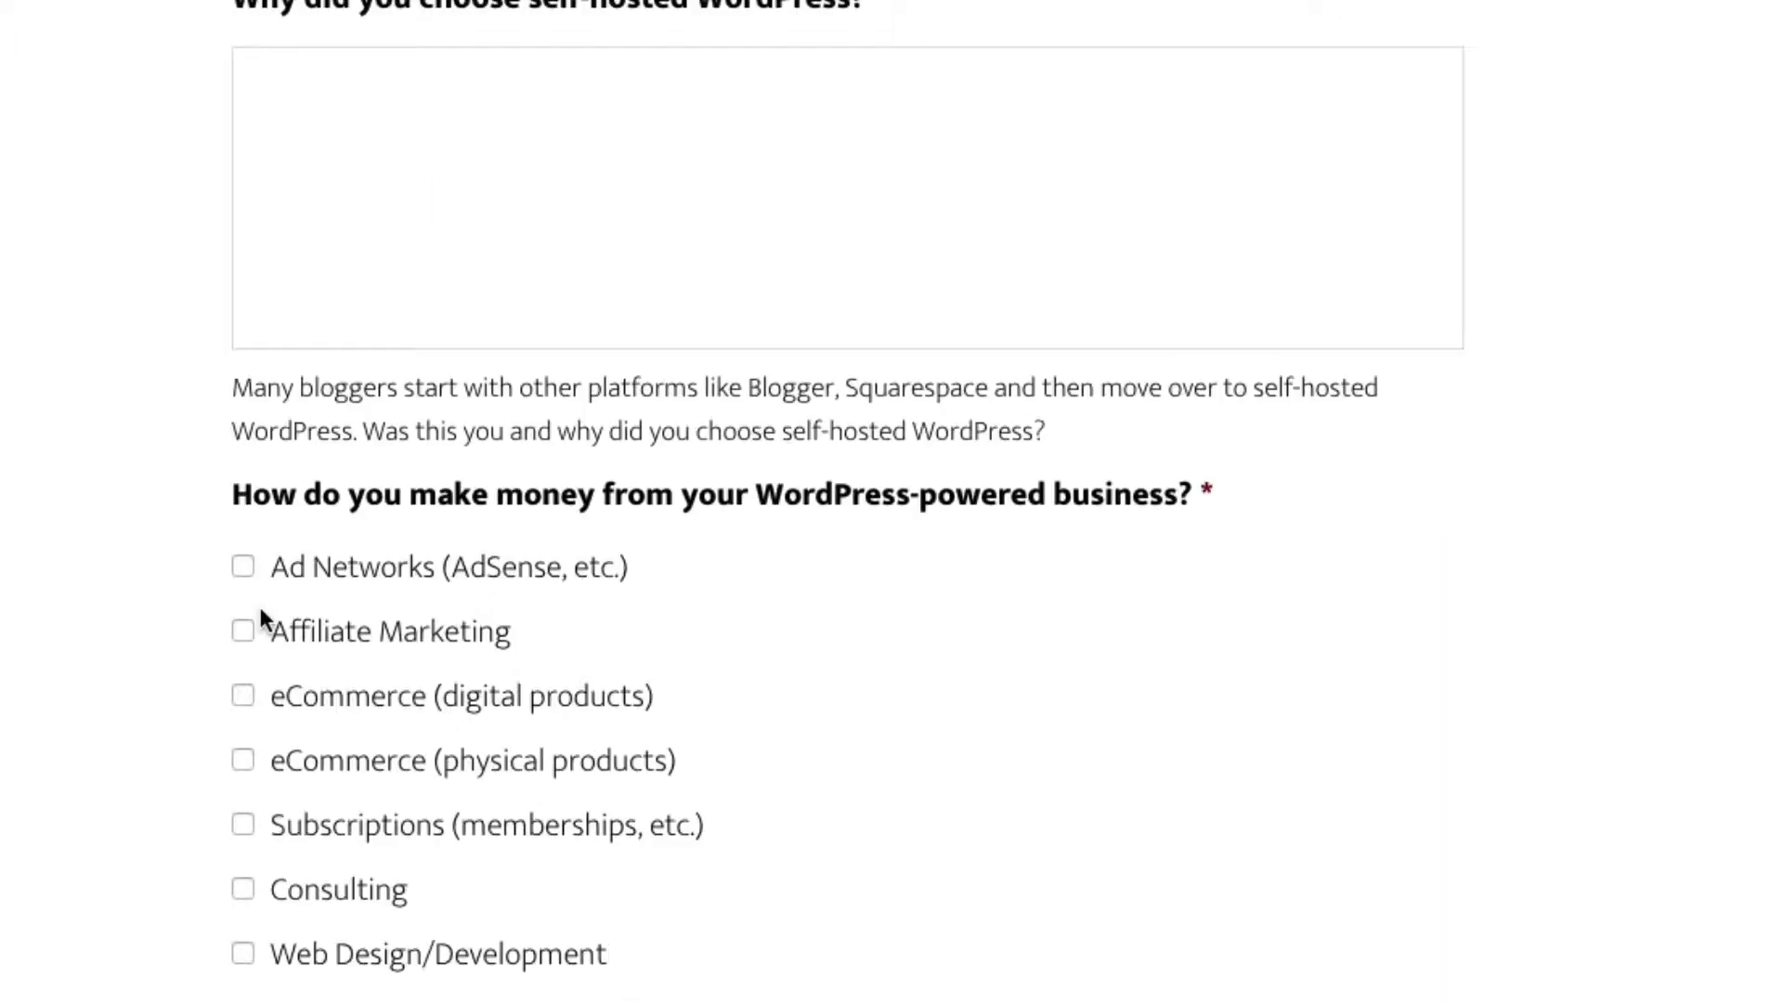
scroll(158, 815, down, 14)
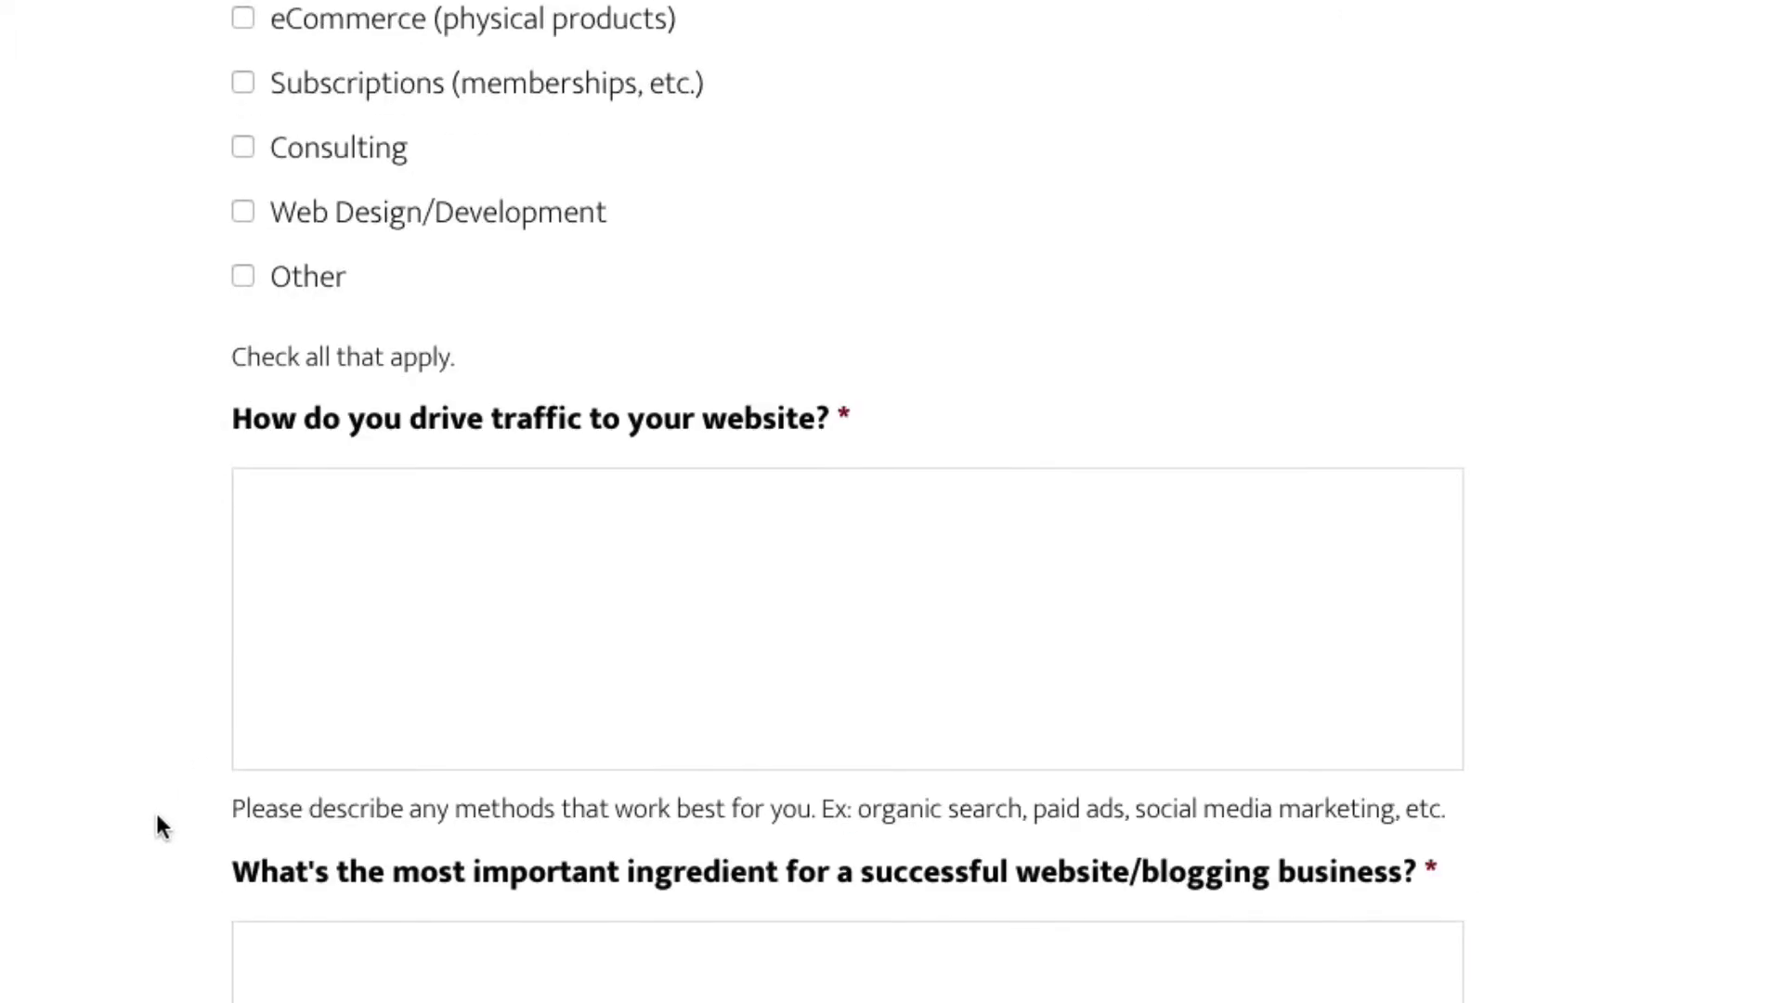
scroll(156, 819, down, 3)
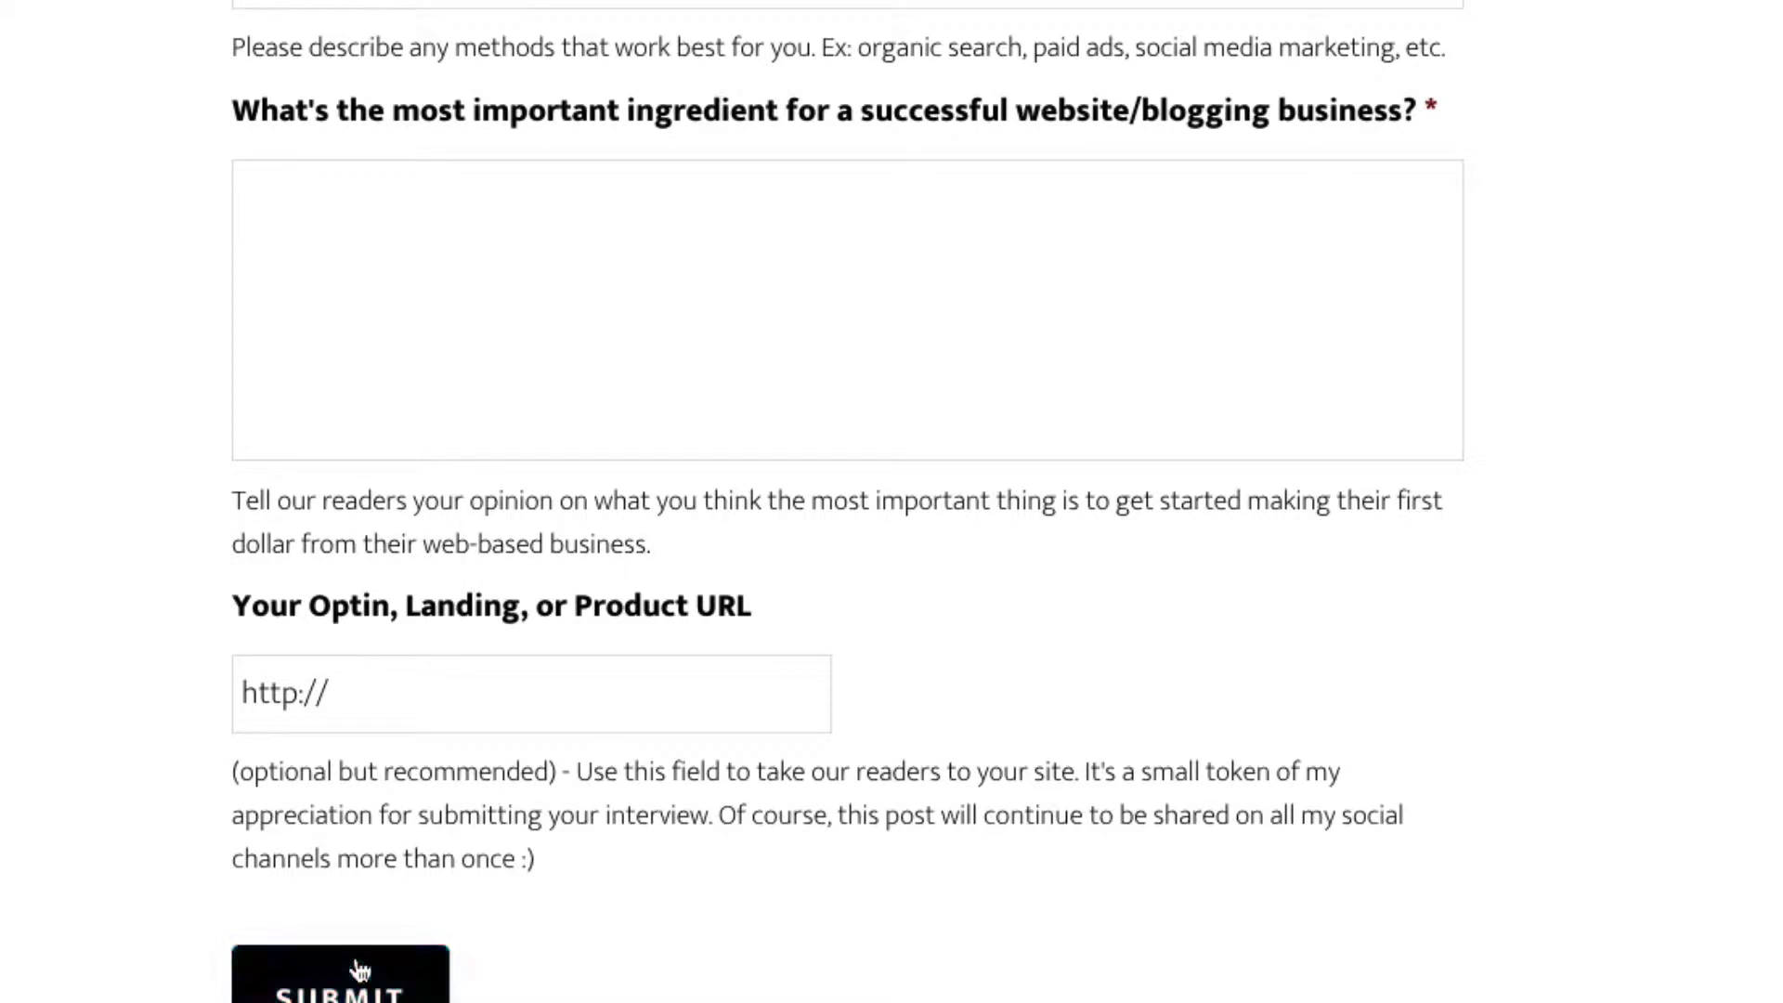
scroll(1536, 425, up, 10)
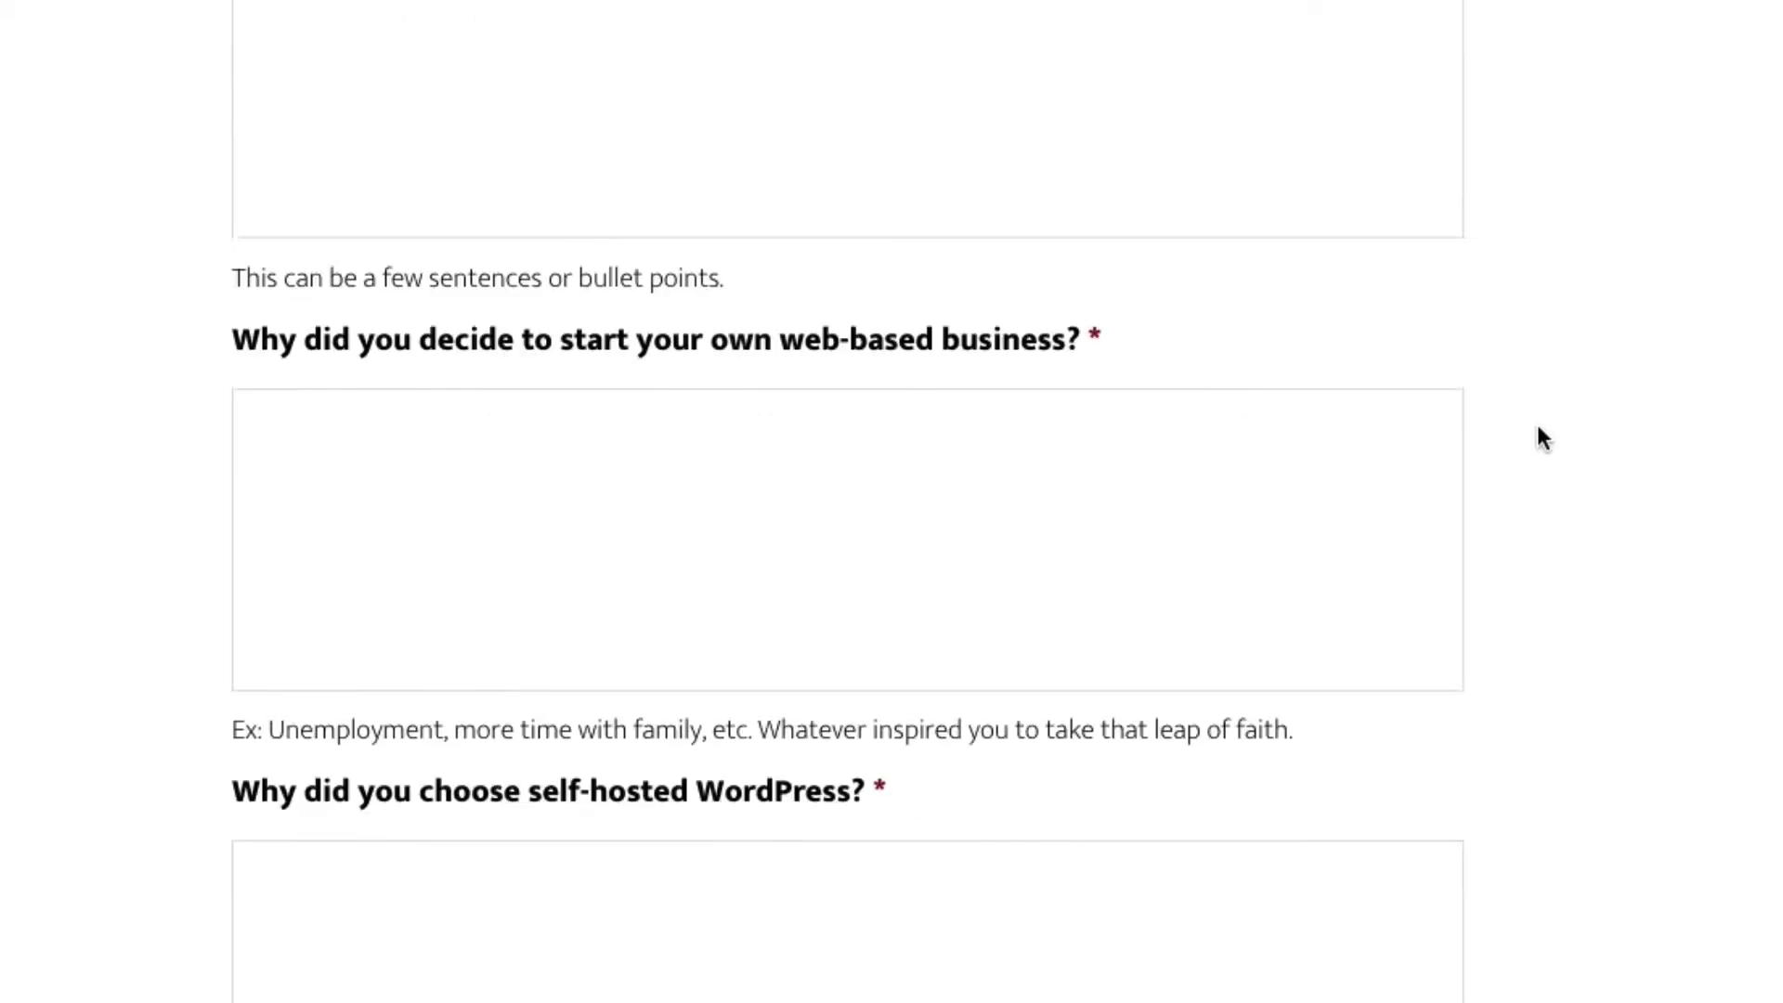
scroll(1538, 427, up, 10)
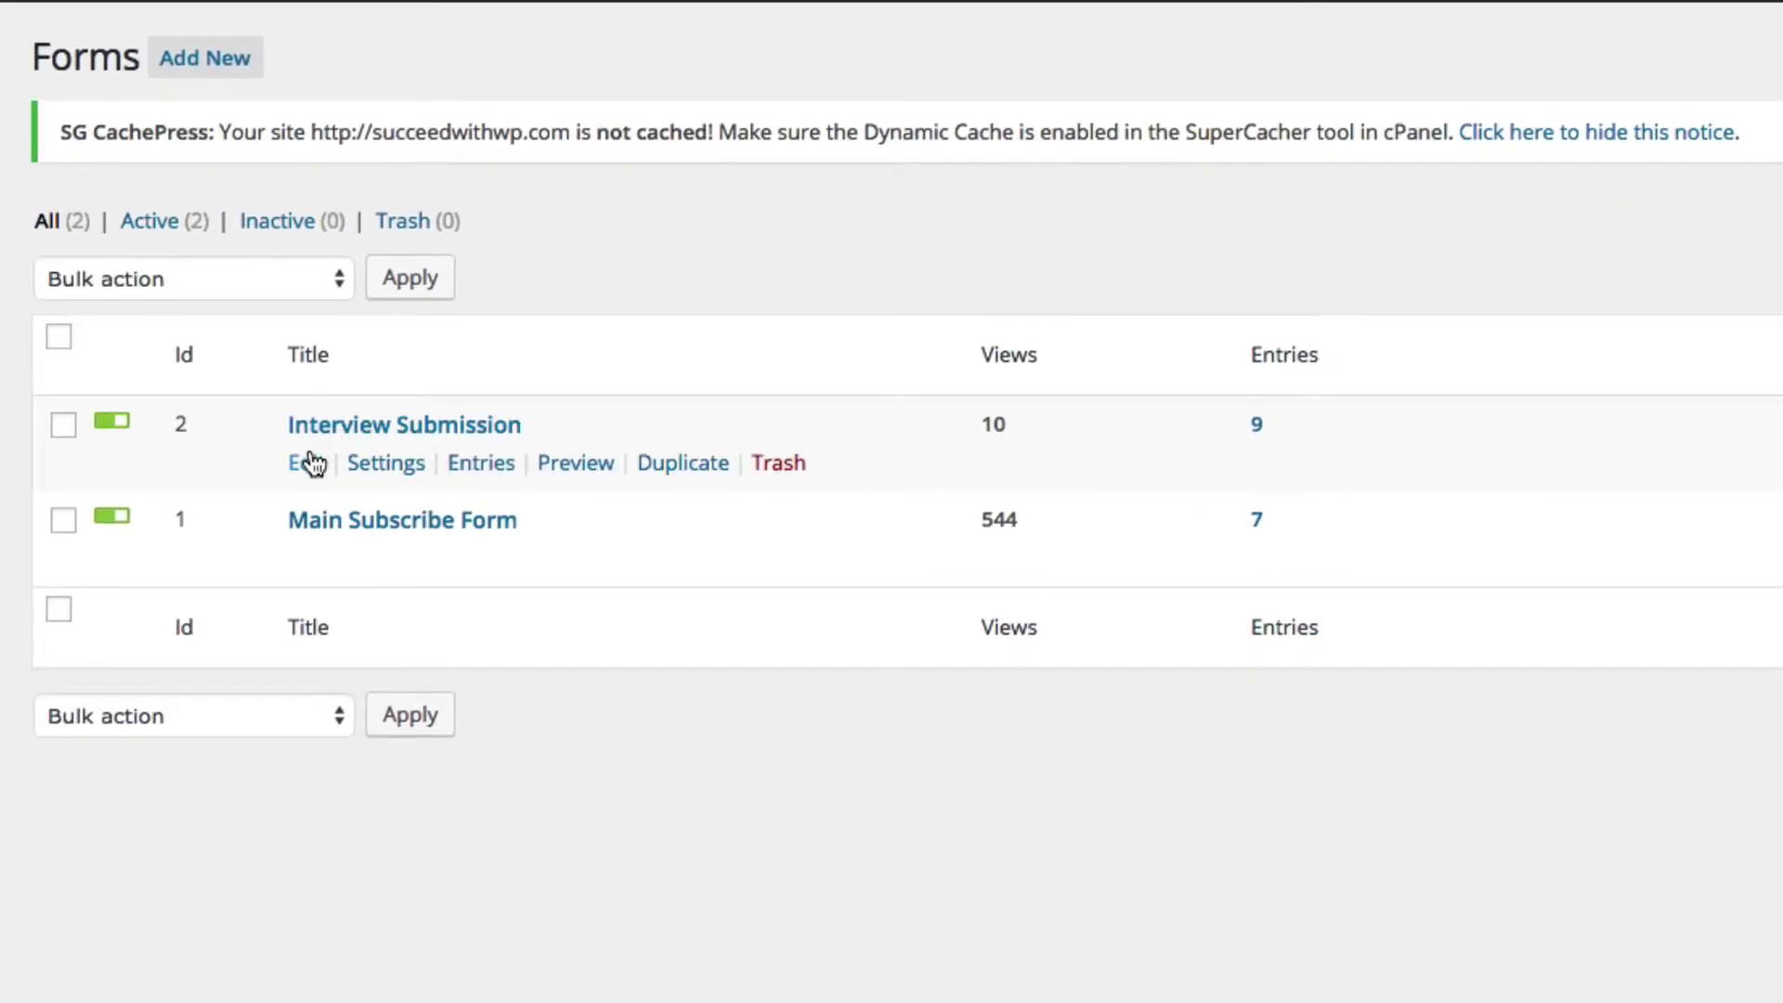
- Open the Interview Submission form for editing and look through the available Standard and Advanced field types
click(309, 463)
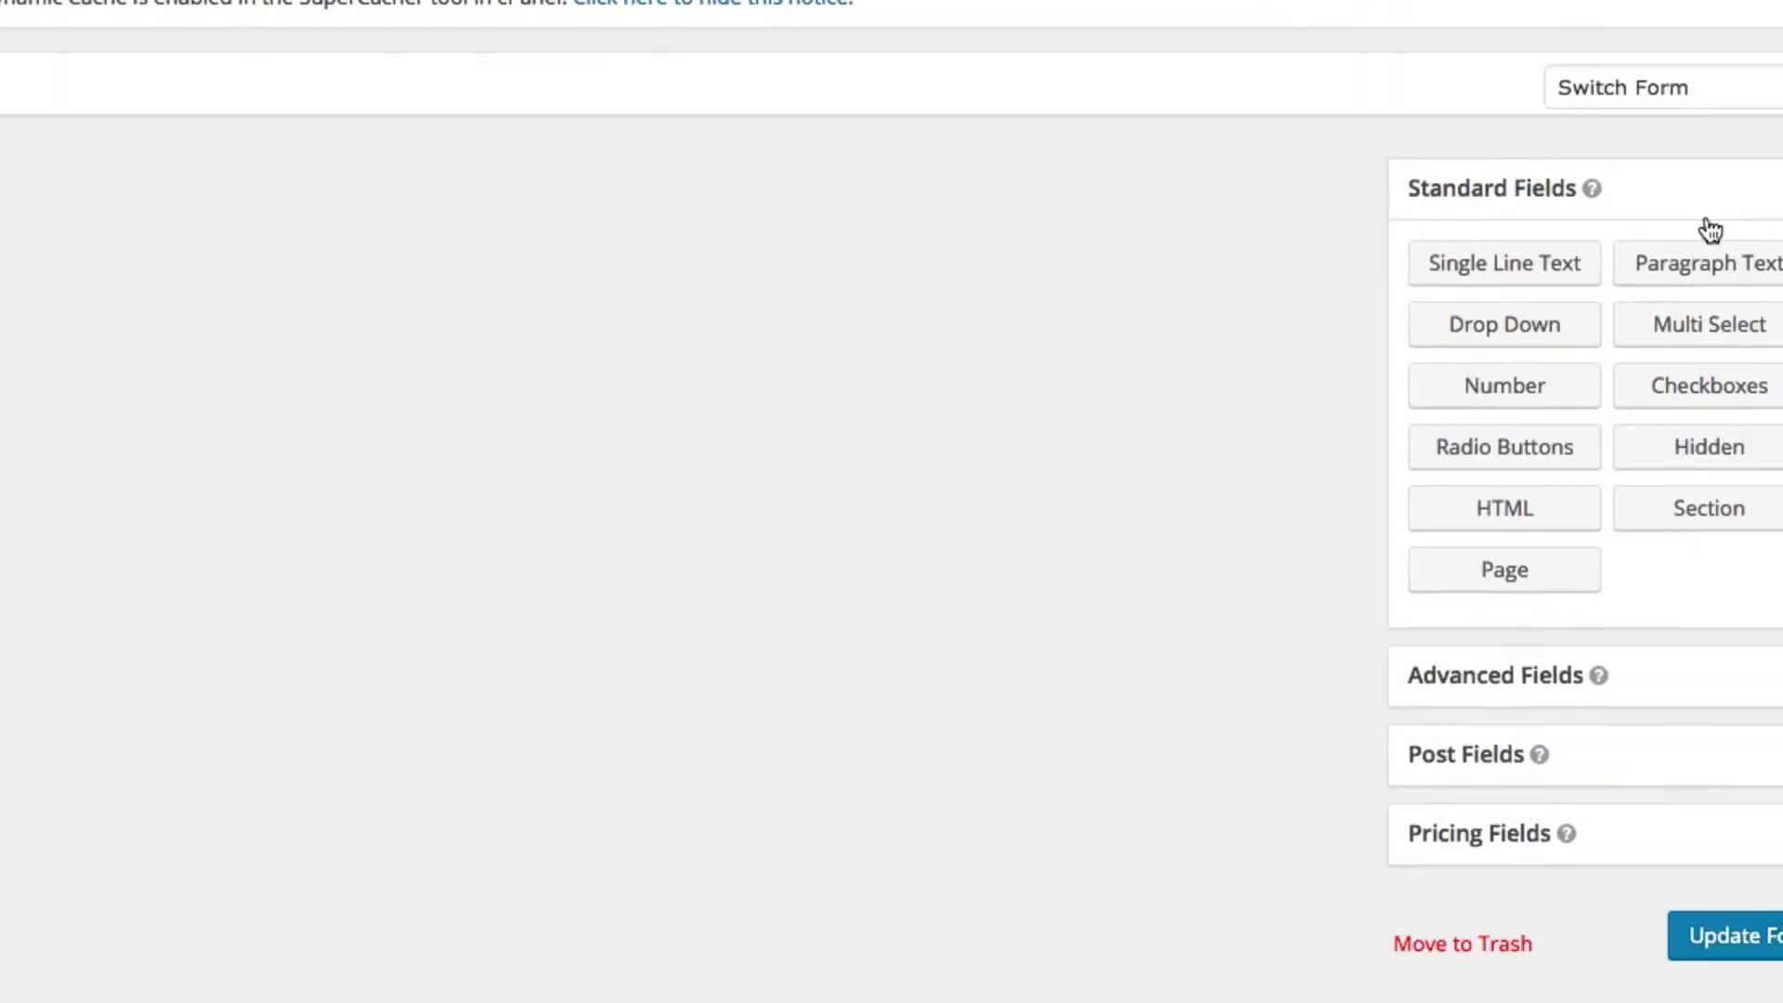
click(1482, 239)
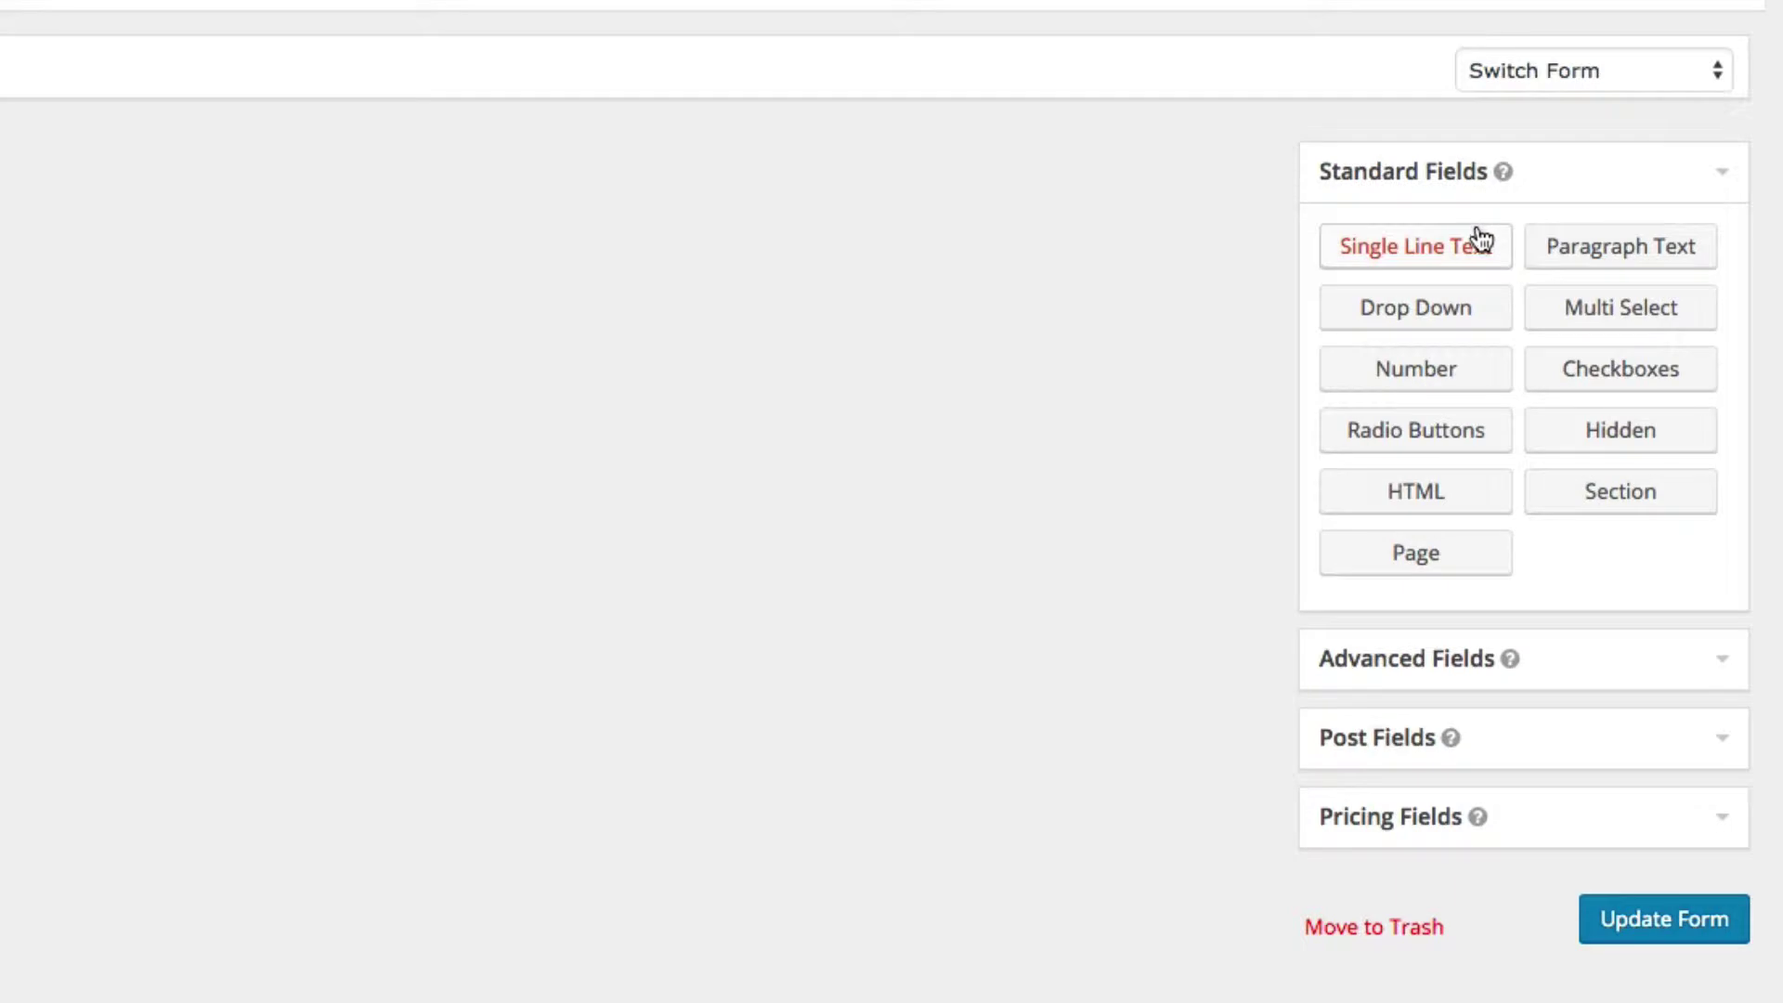
click(1428, 657)
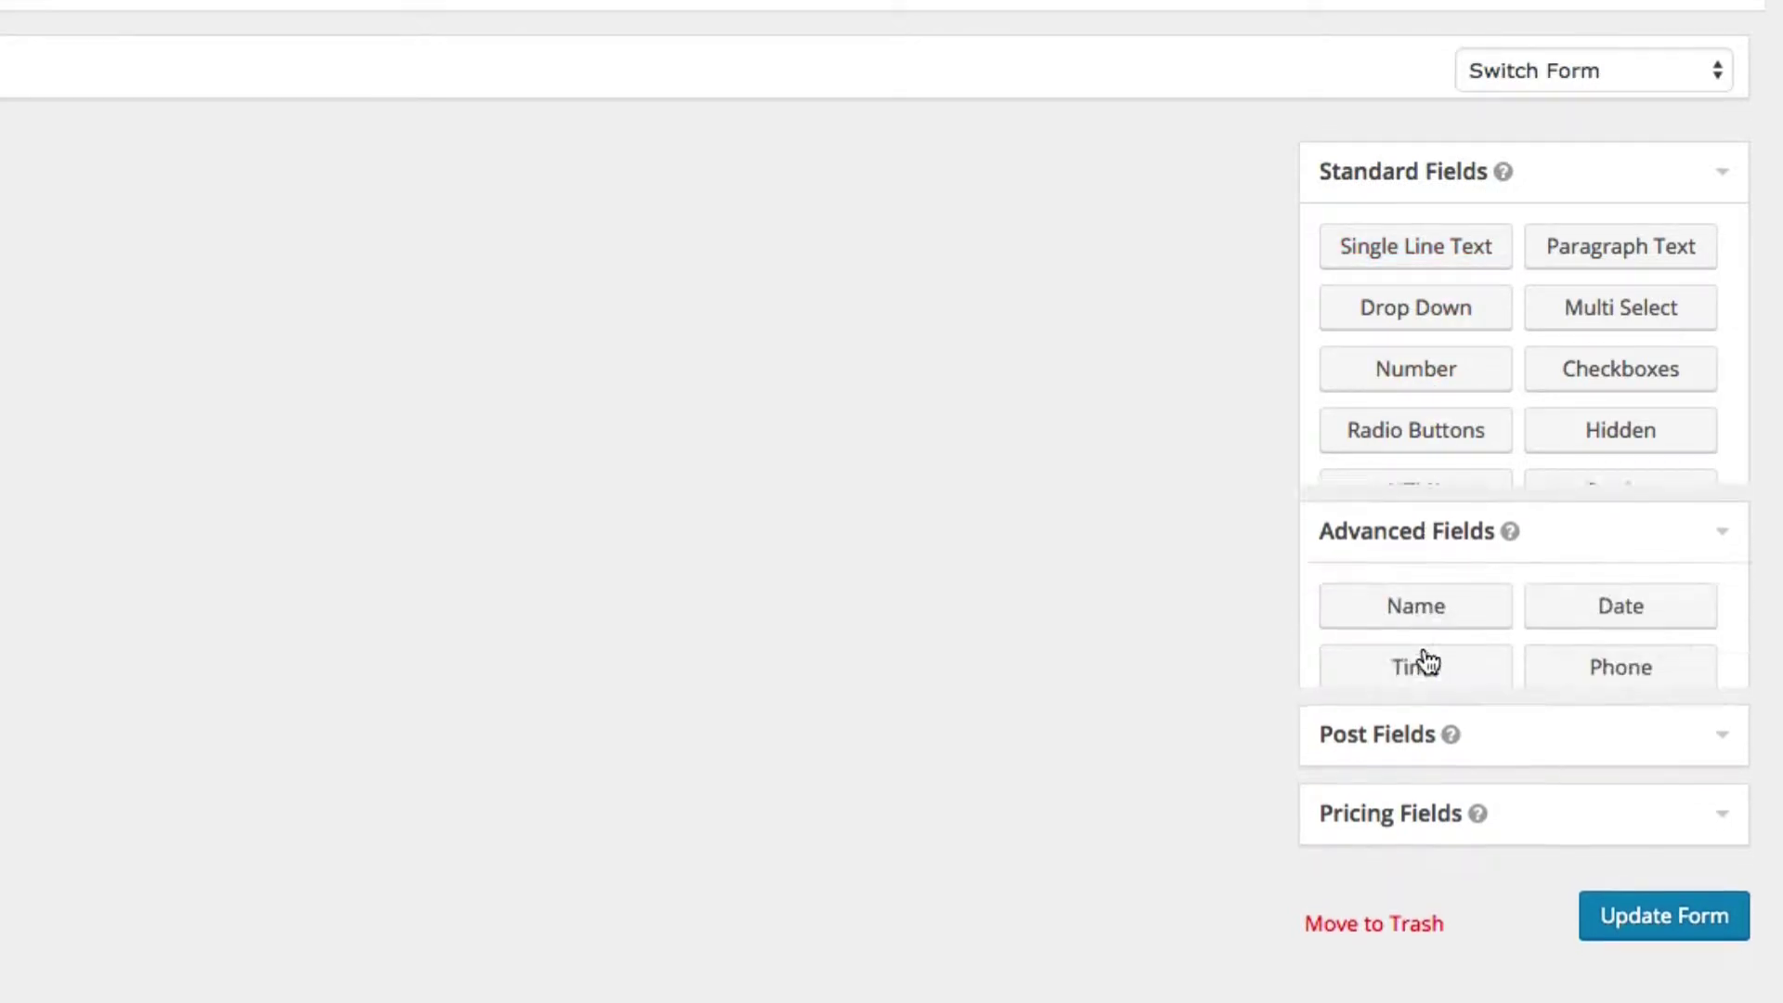
click(1468, 179)
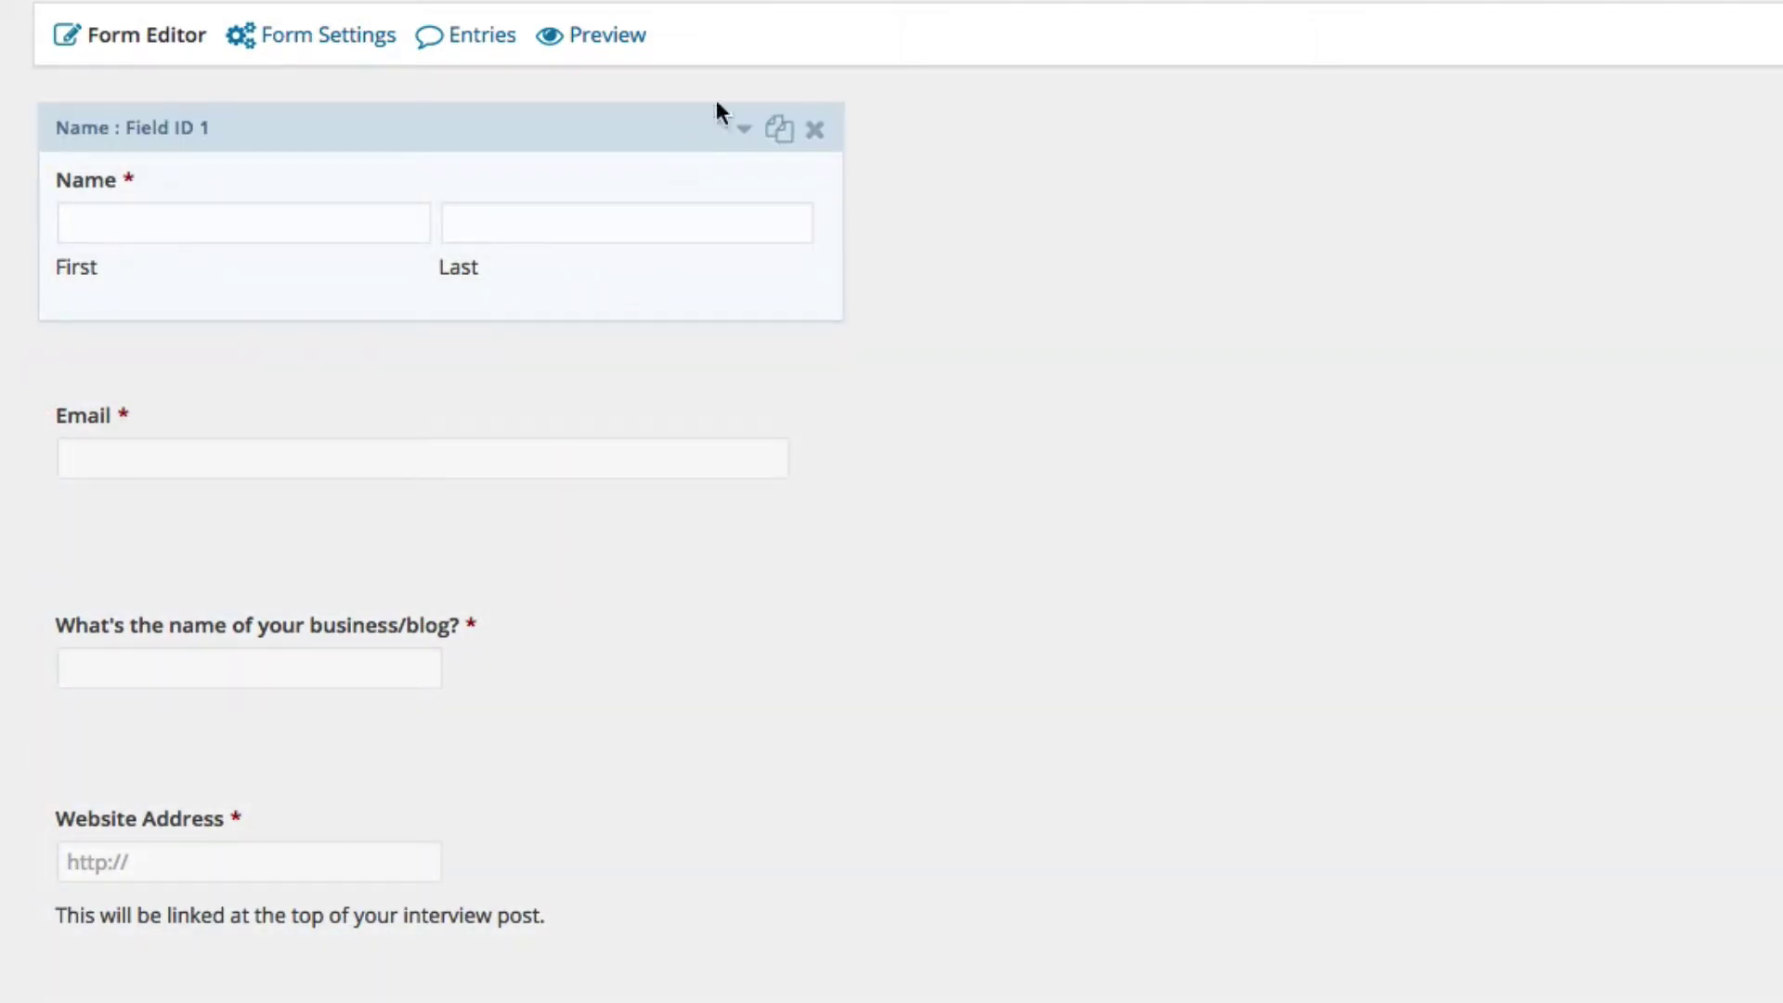
- Open the Name field's settings, review its general options and close them again
click(697, 128)
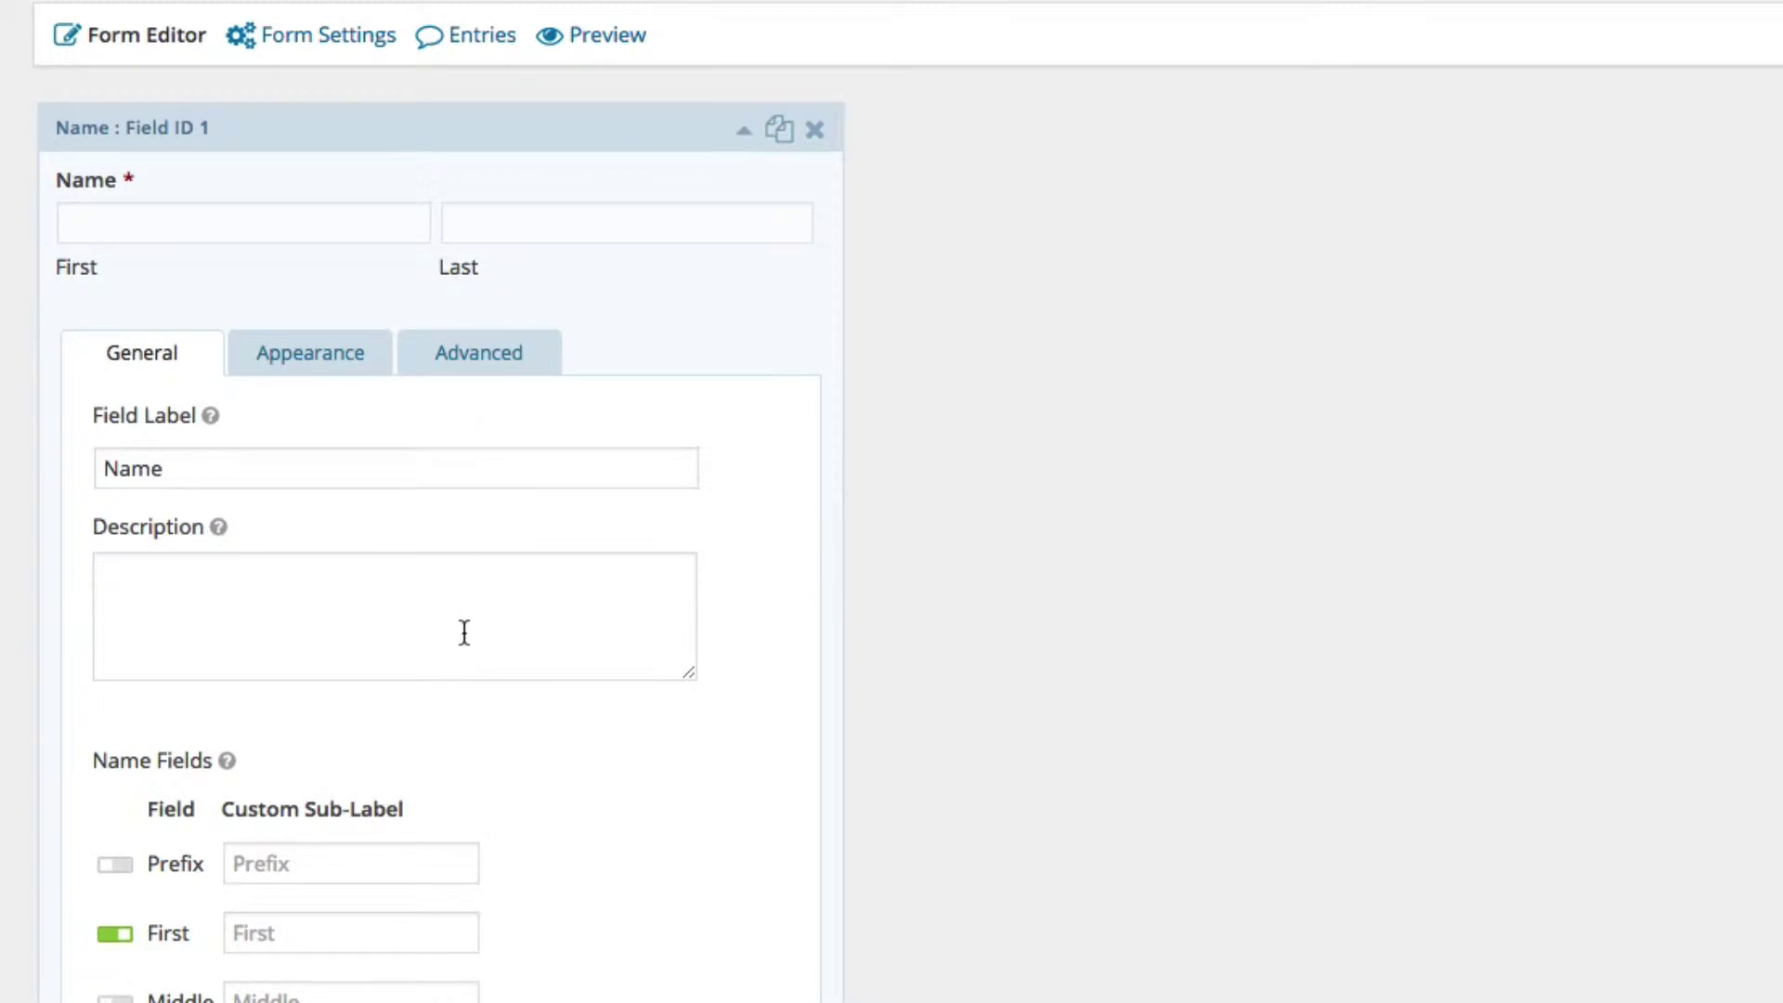
scroll(464, 632, down, 5)
scroll(461, 637, up, 5)
click(600, 124)
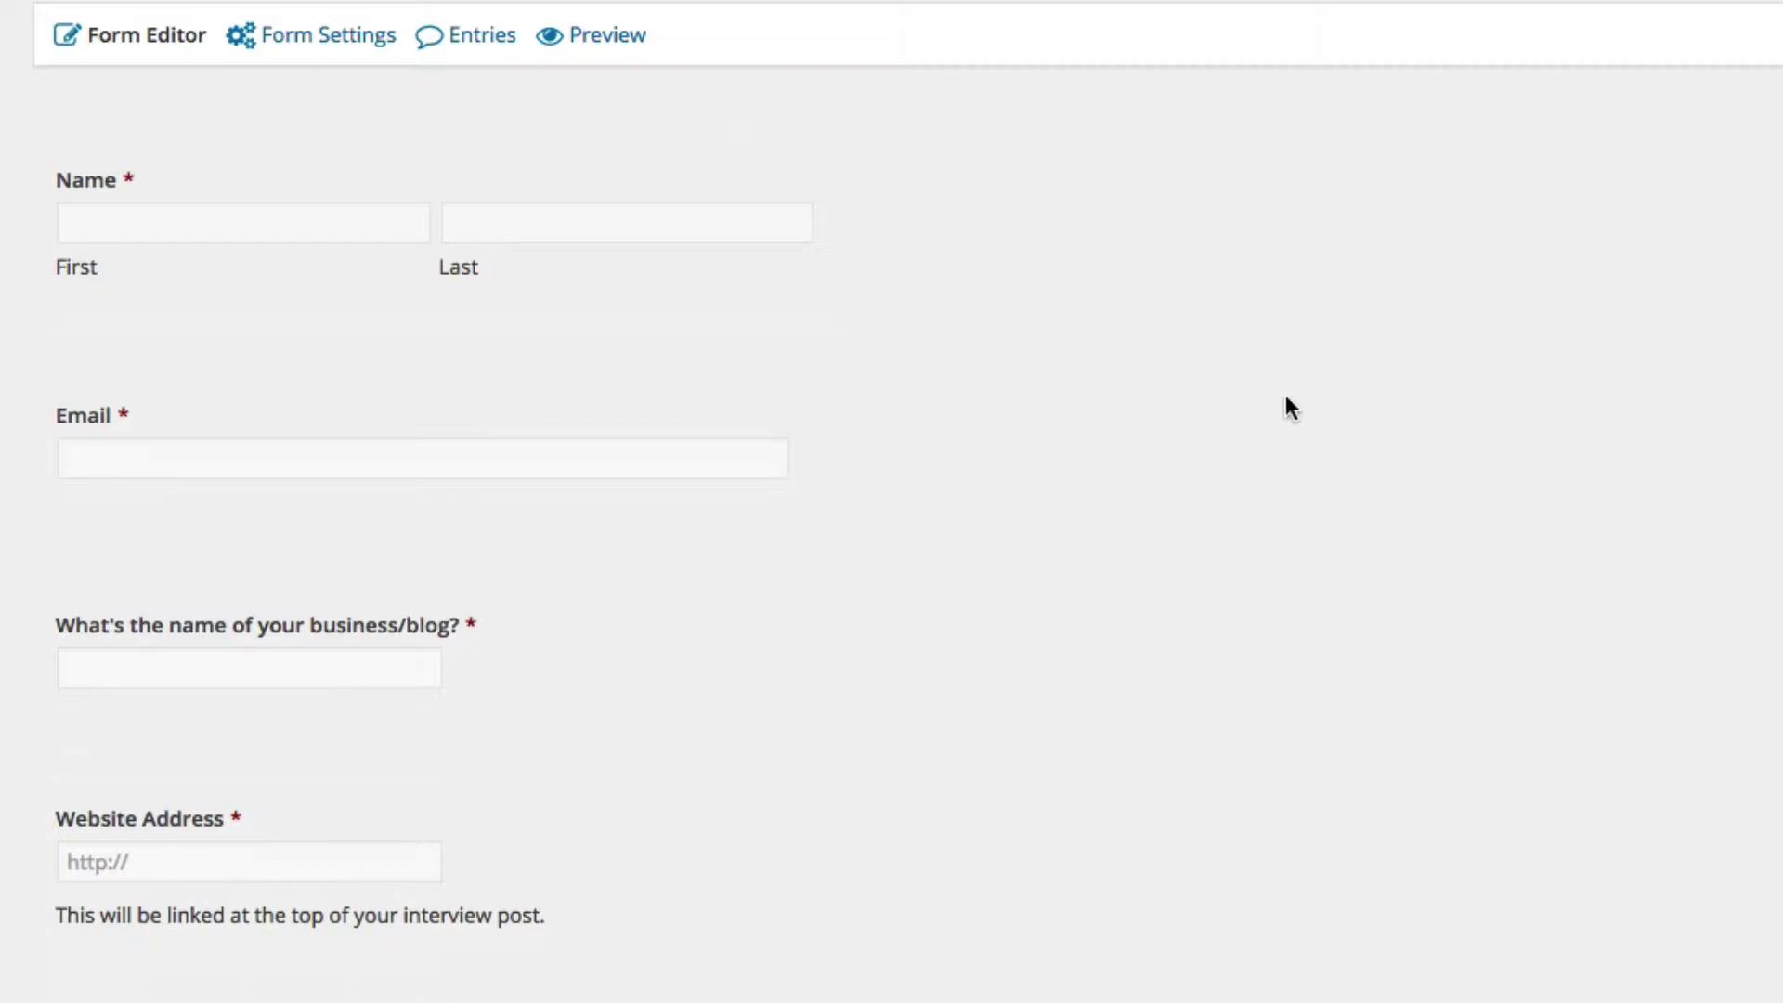
- Review the form's remaining questions in the editor and show the available Post Fields types
scroll(1159, 555, down, 3)
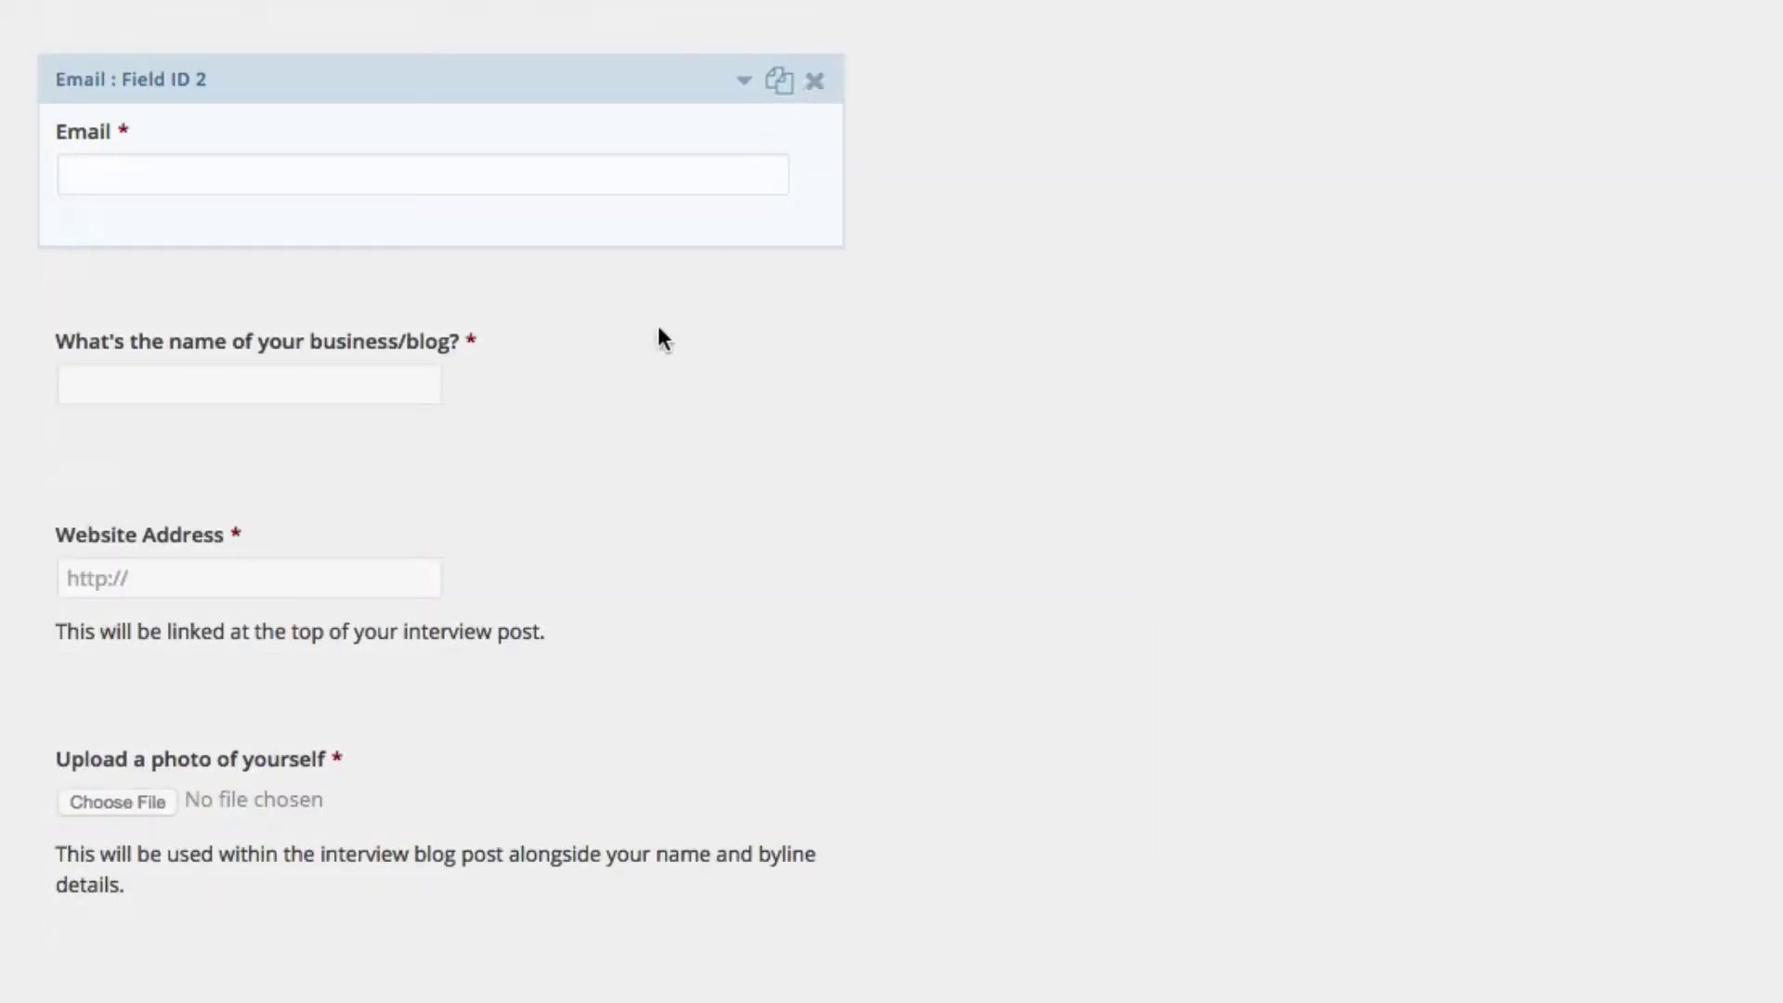
scroll(1416, 571, down, 1)
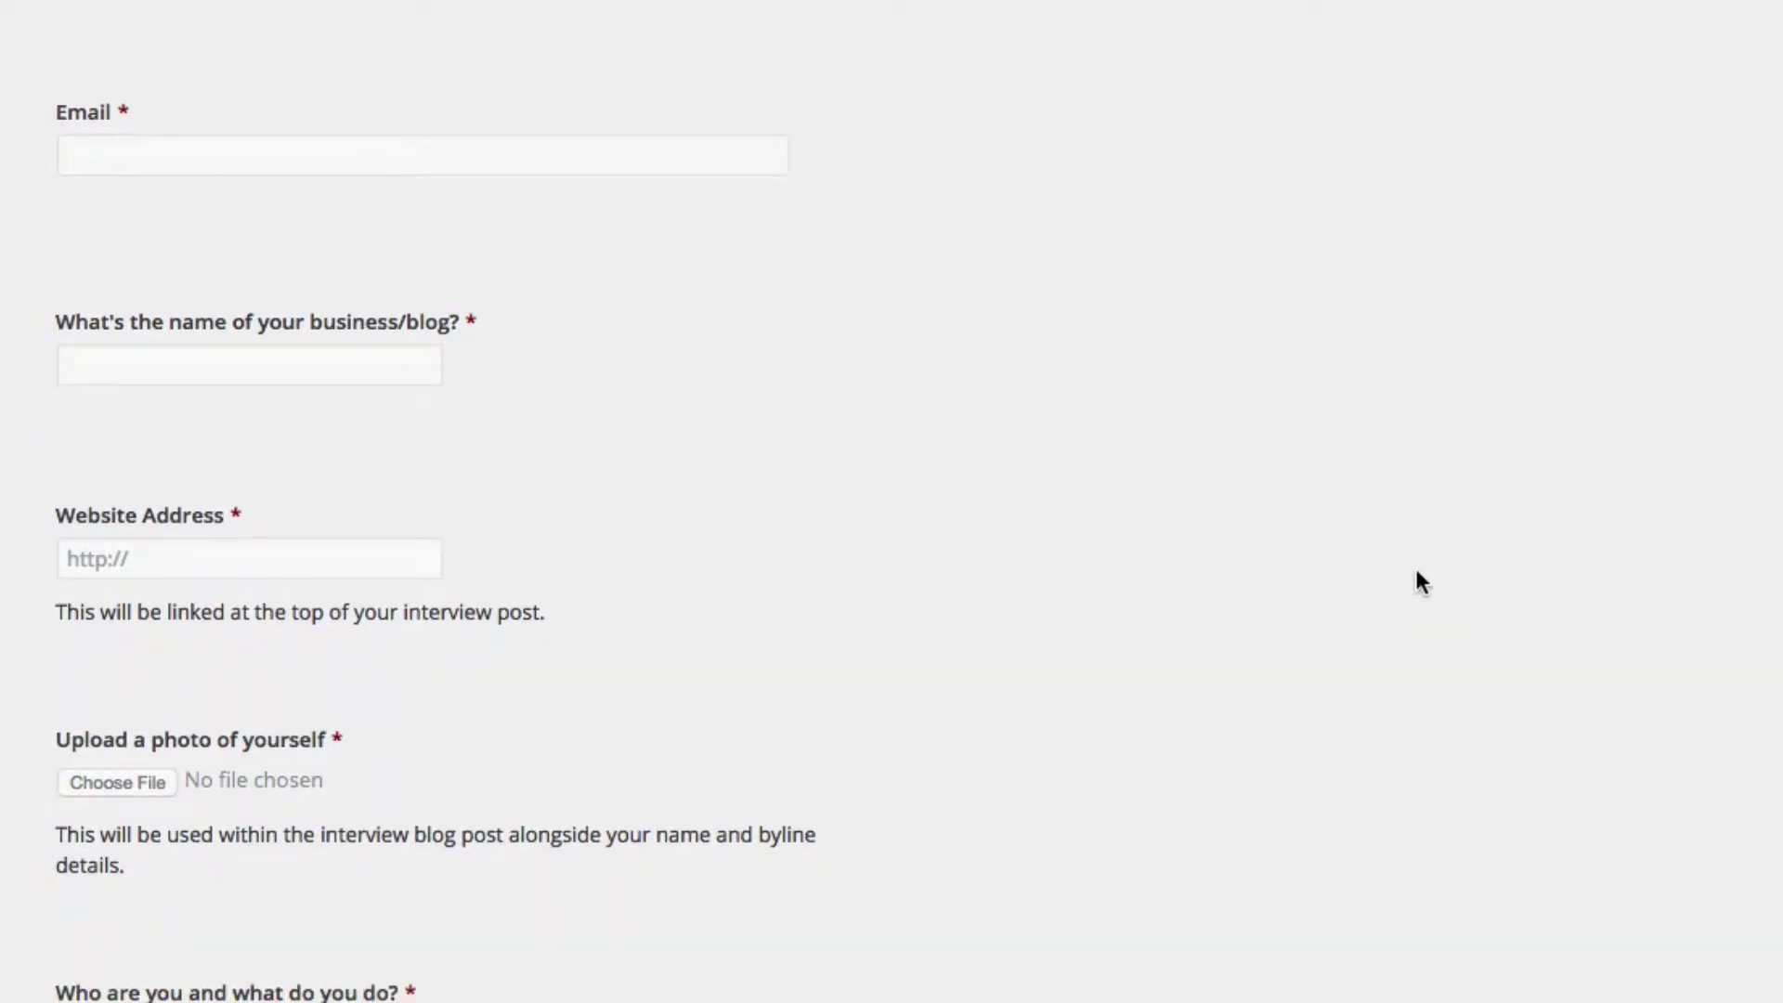
scroll(1416, 571, down, 12)
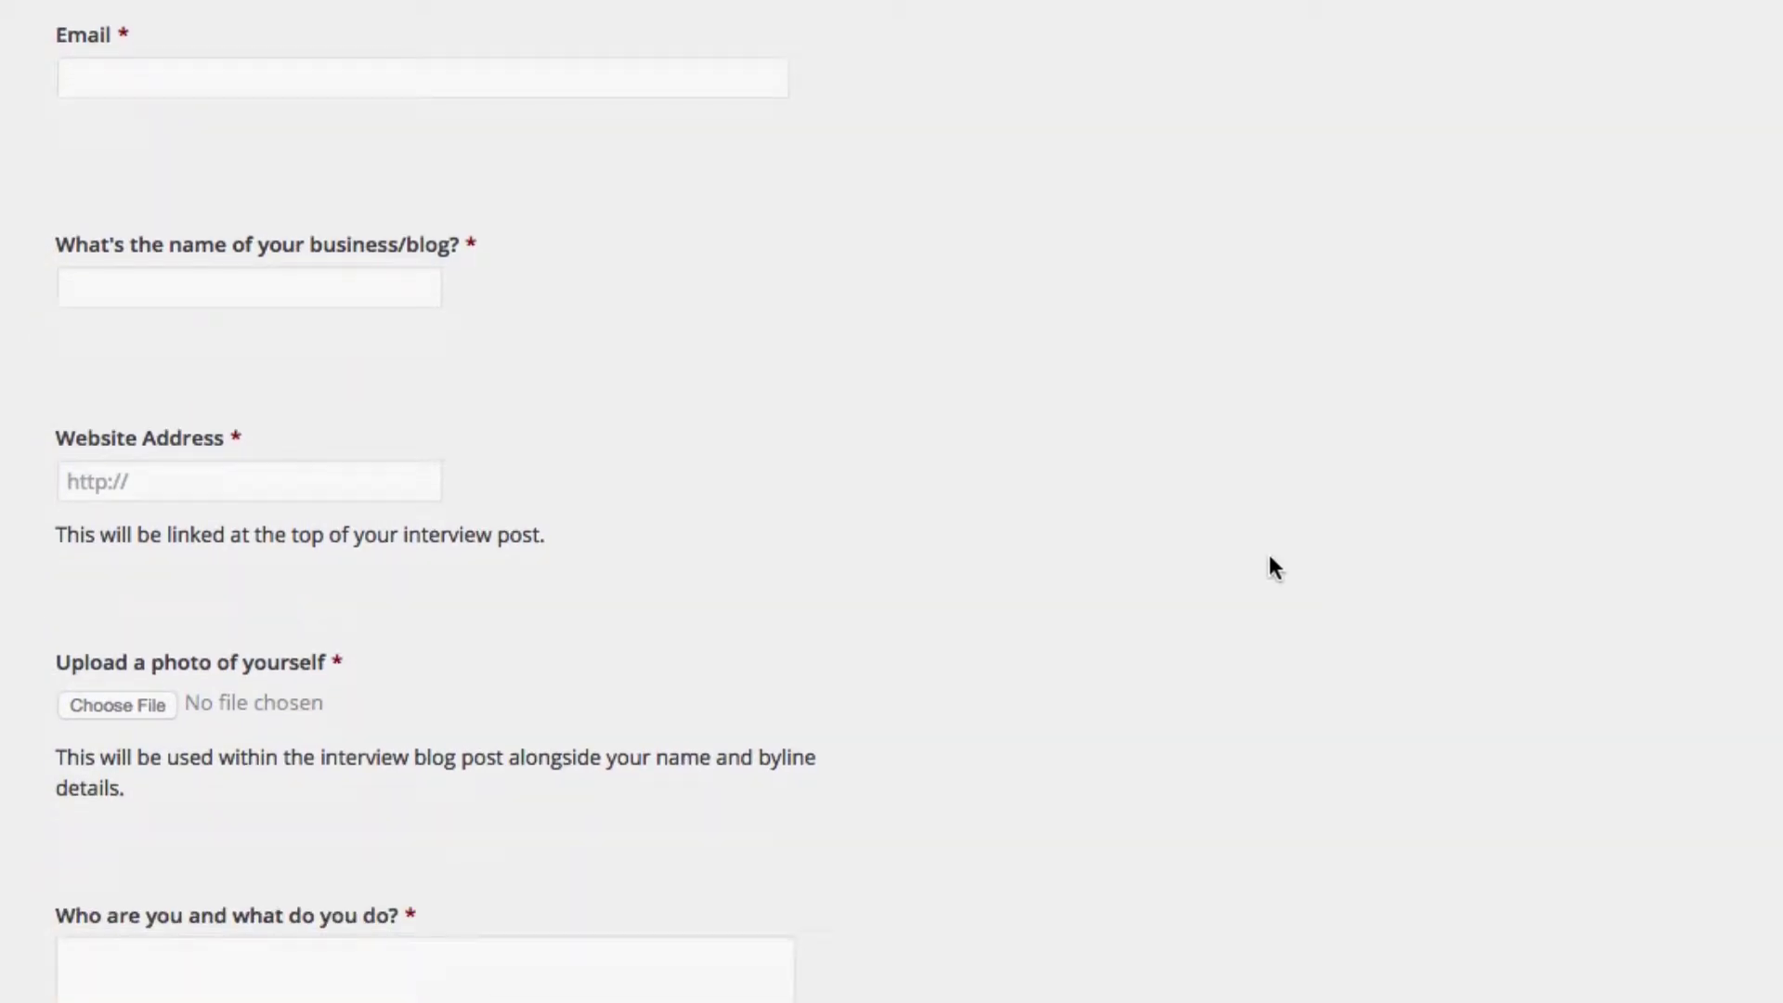
scroll(1242, 553, down, 13)
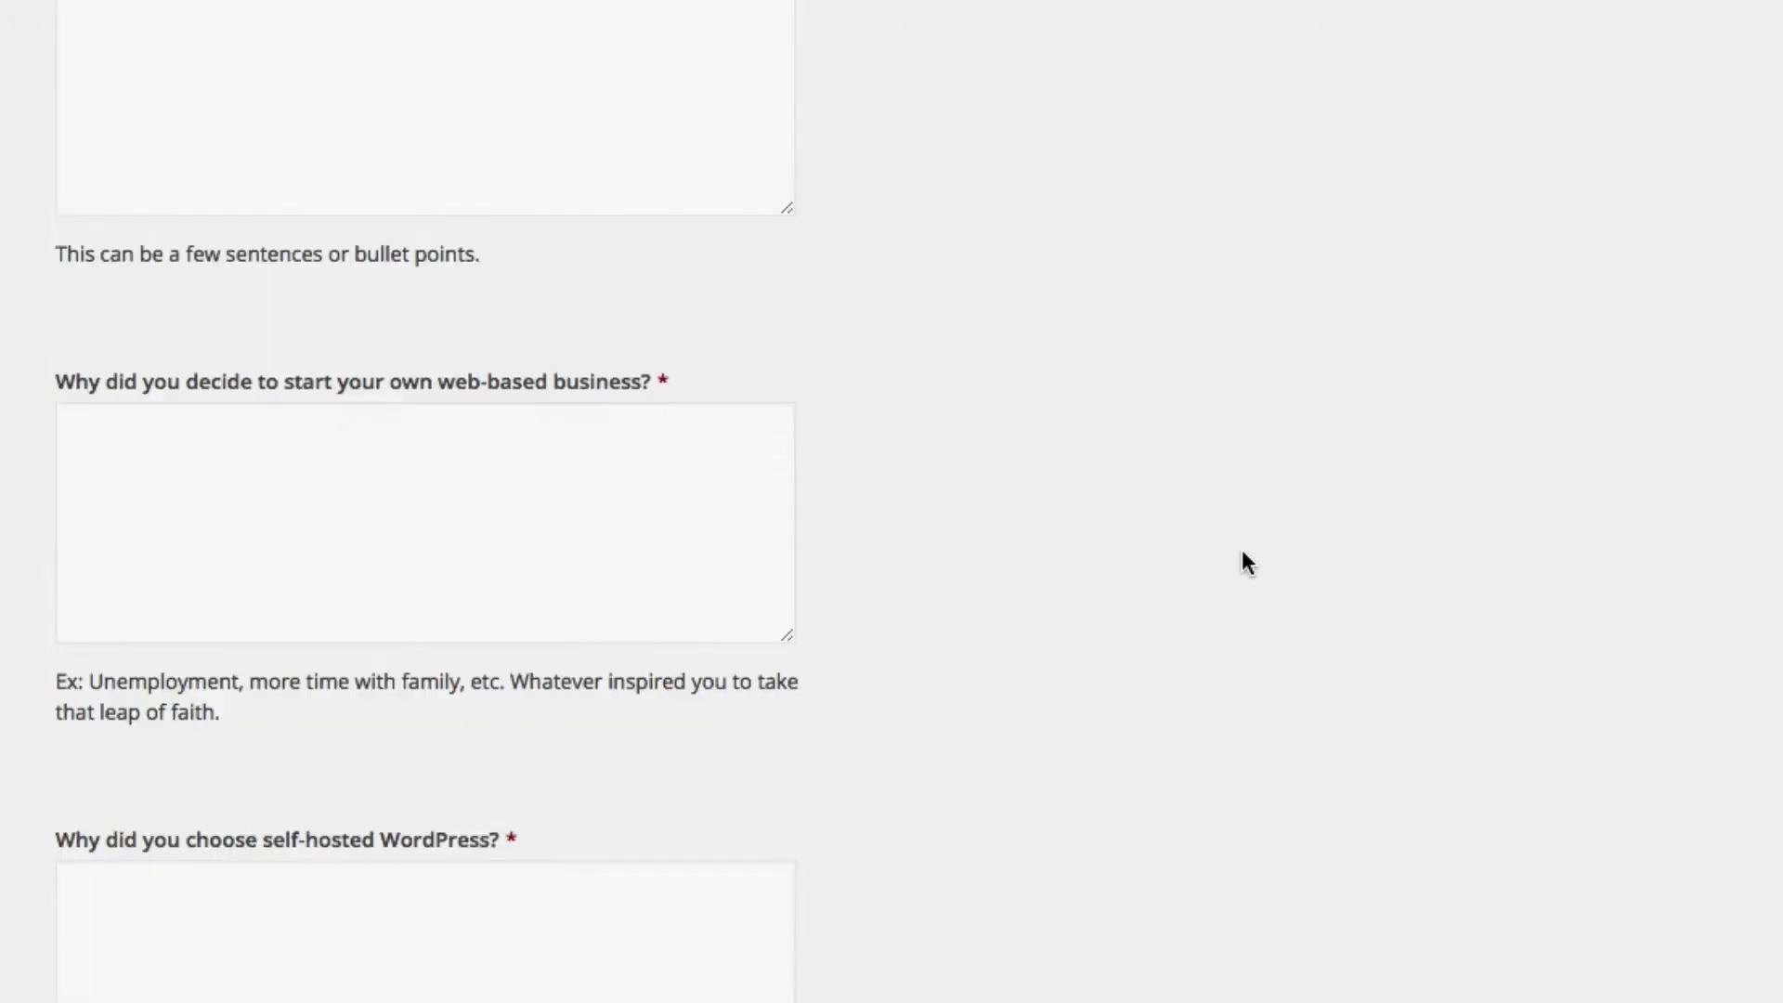
scroll(1241, 553, down, 13)
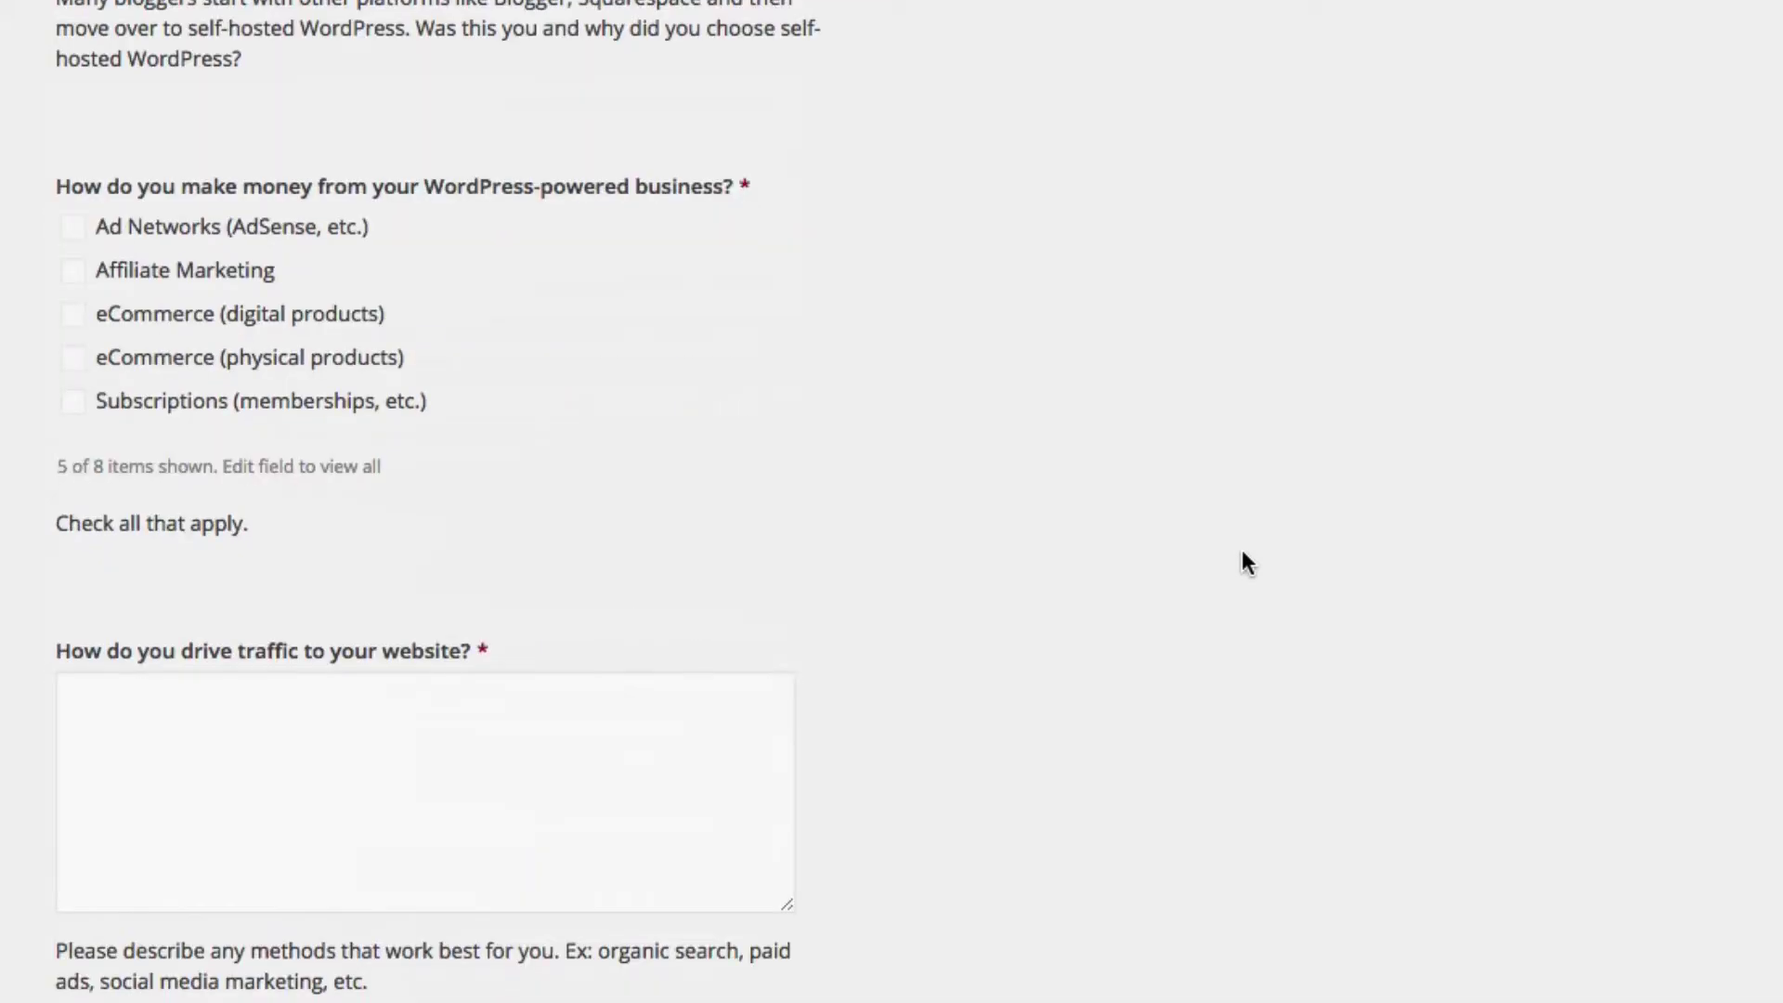
scroll(1242, 553, down, 5)
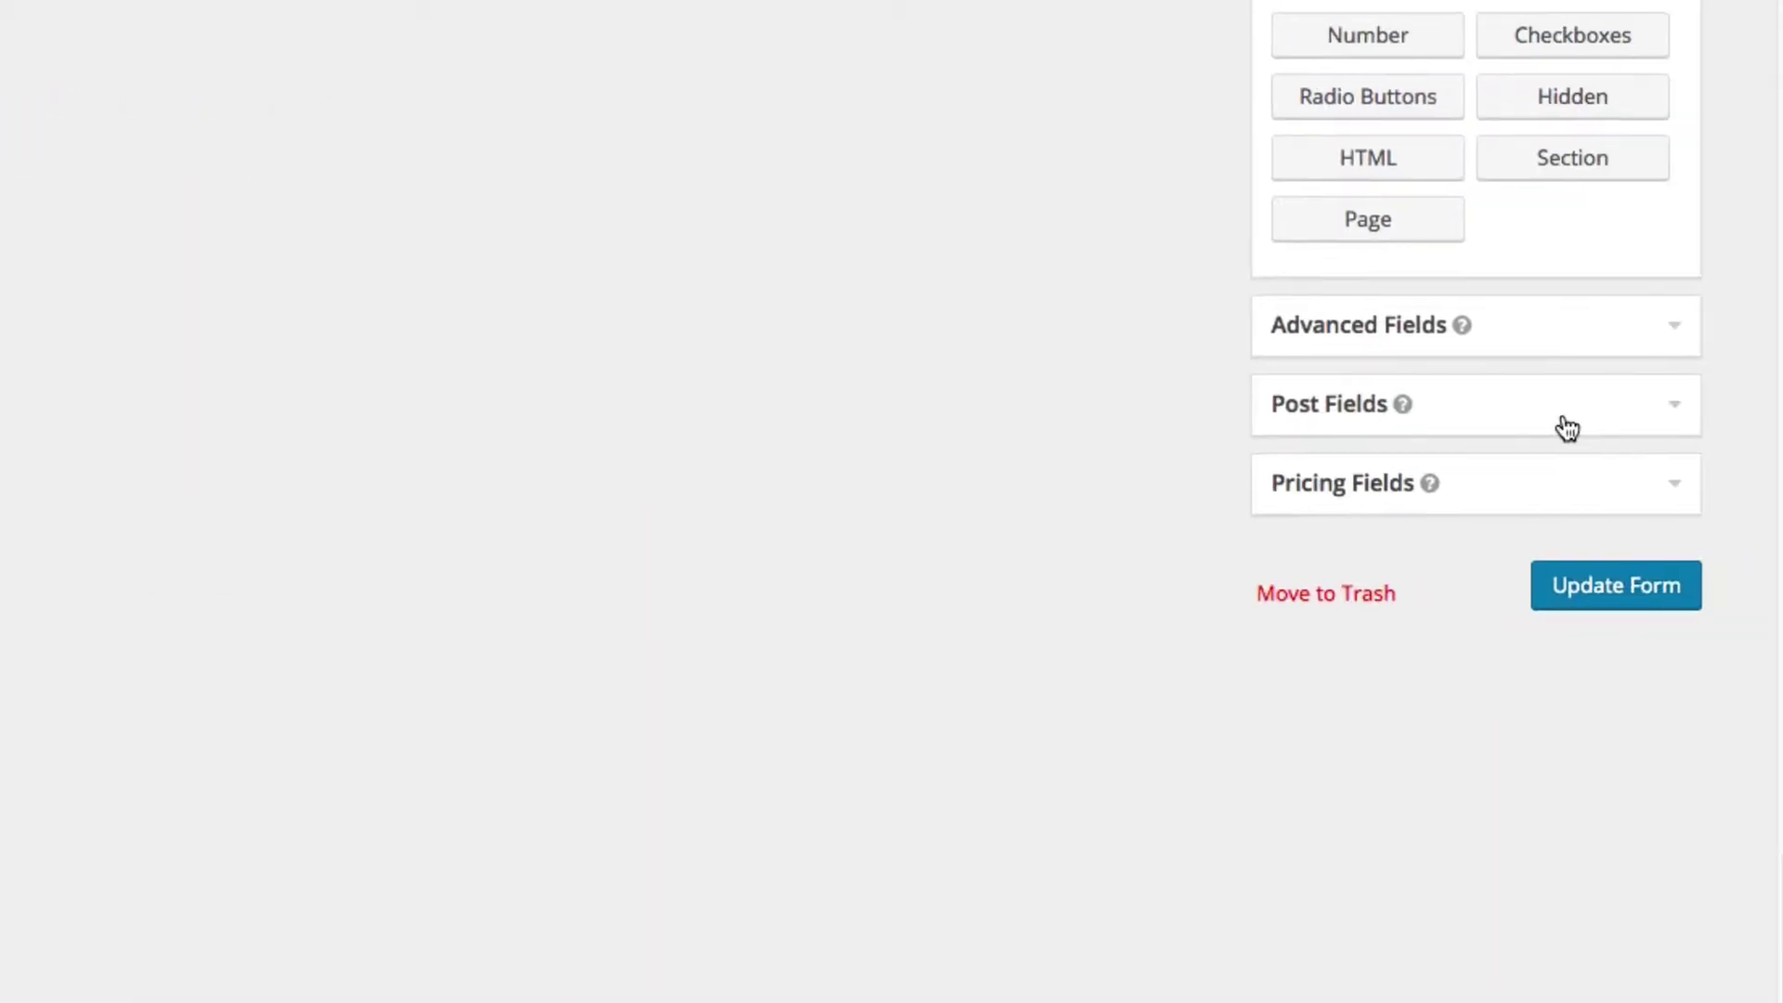
click(1567, 429)
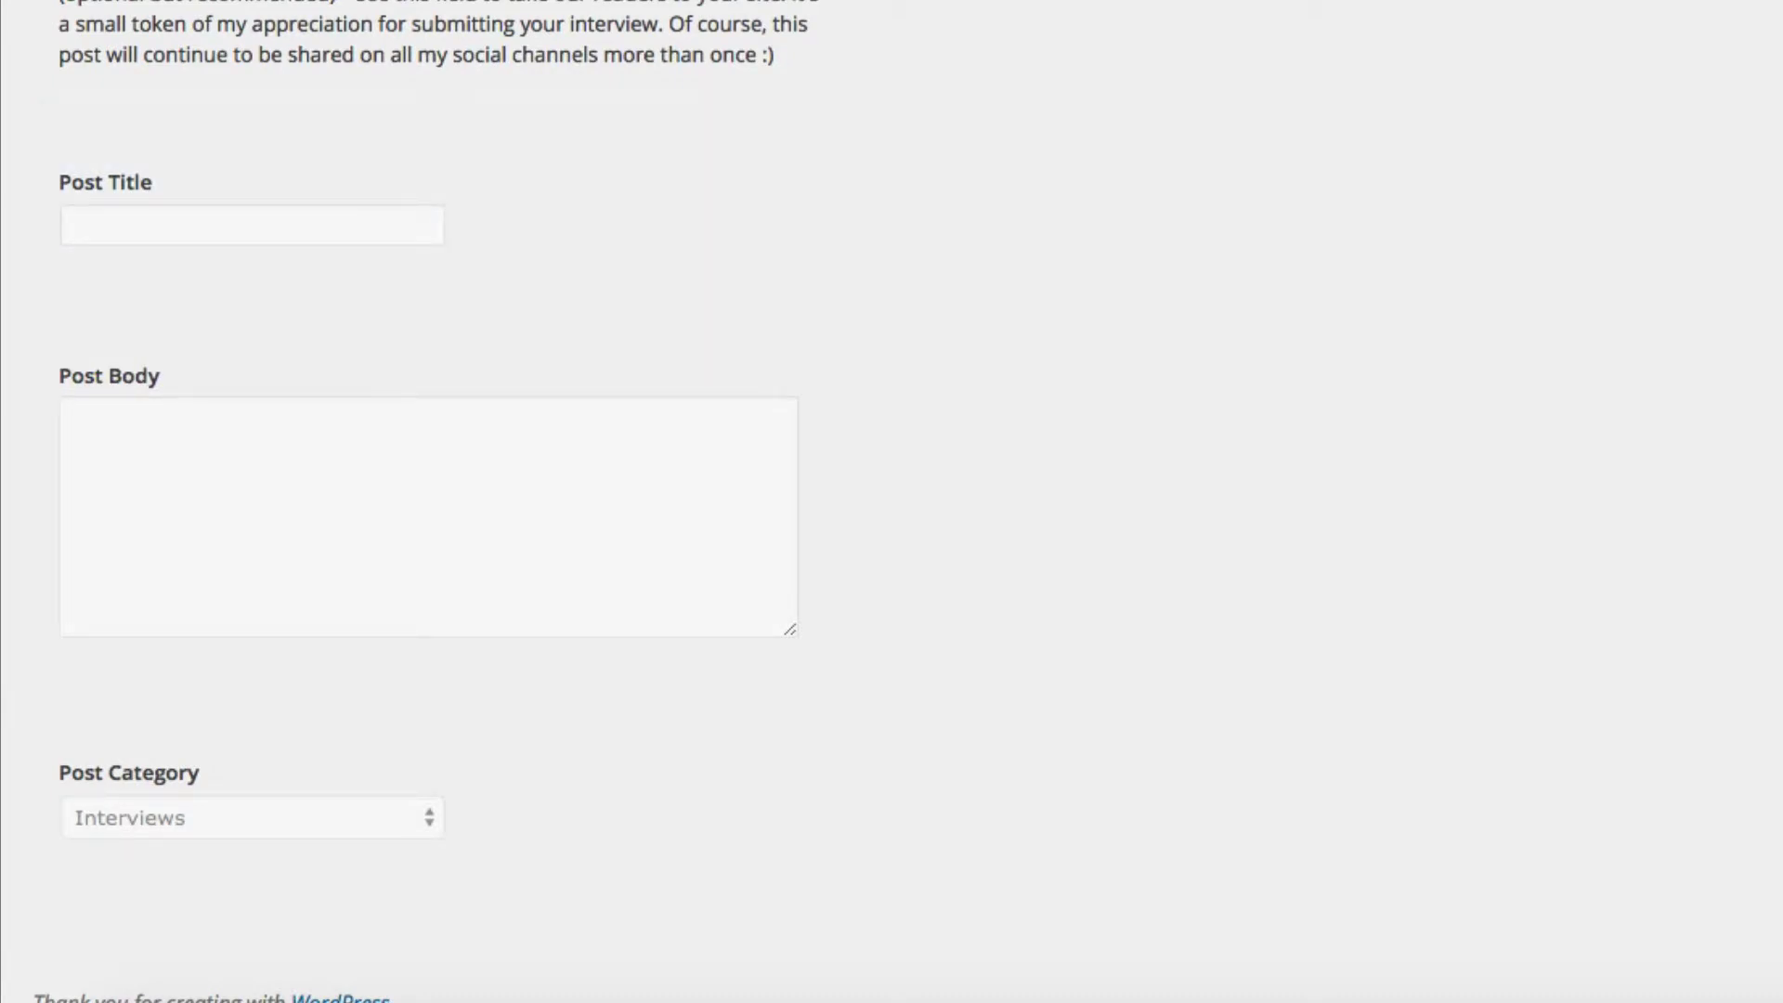
- Open the Post Title field's settings and check the available post status options
mouse_move(510, 195)
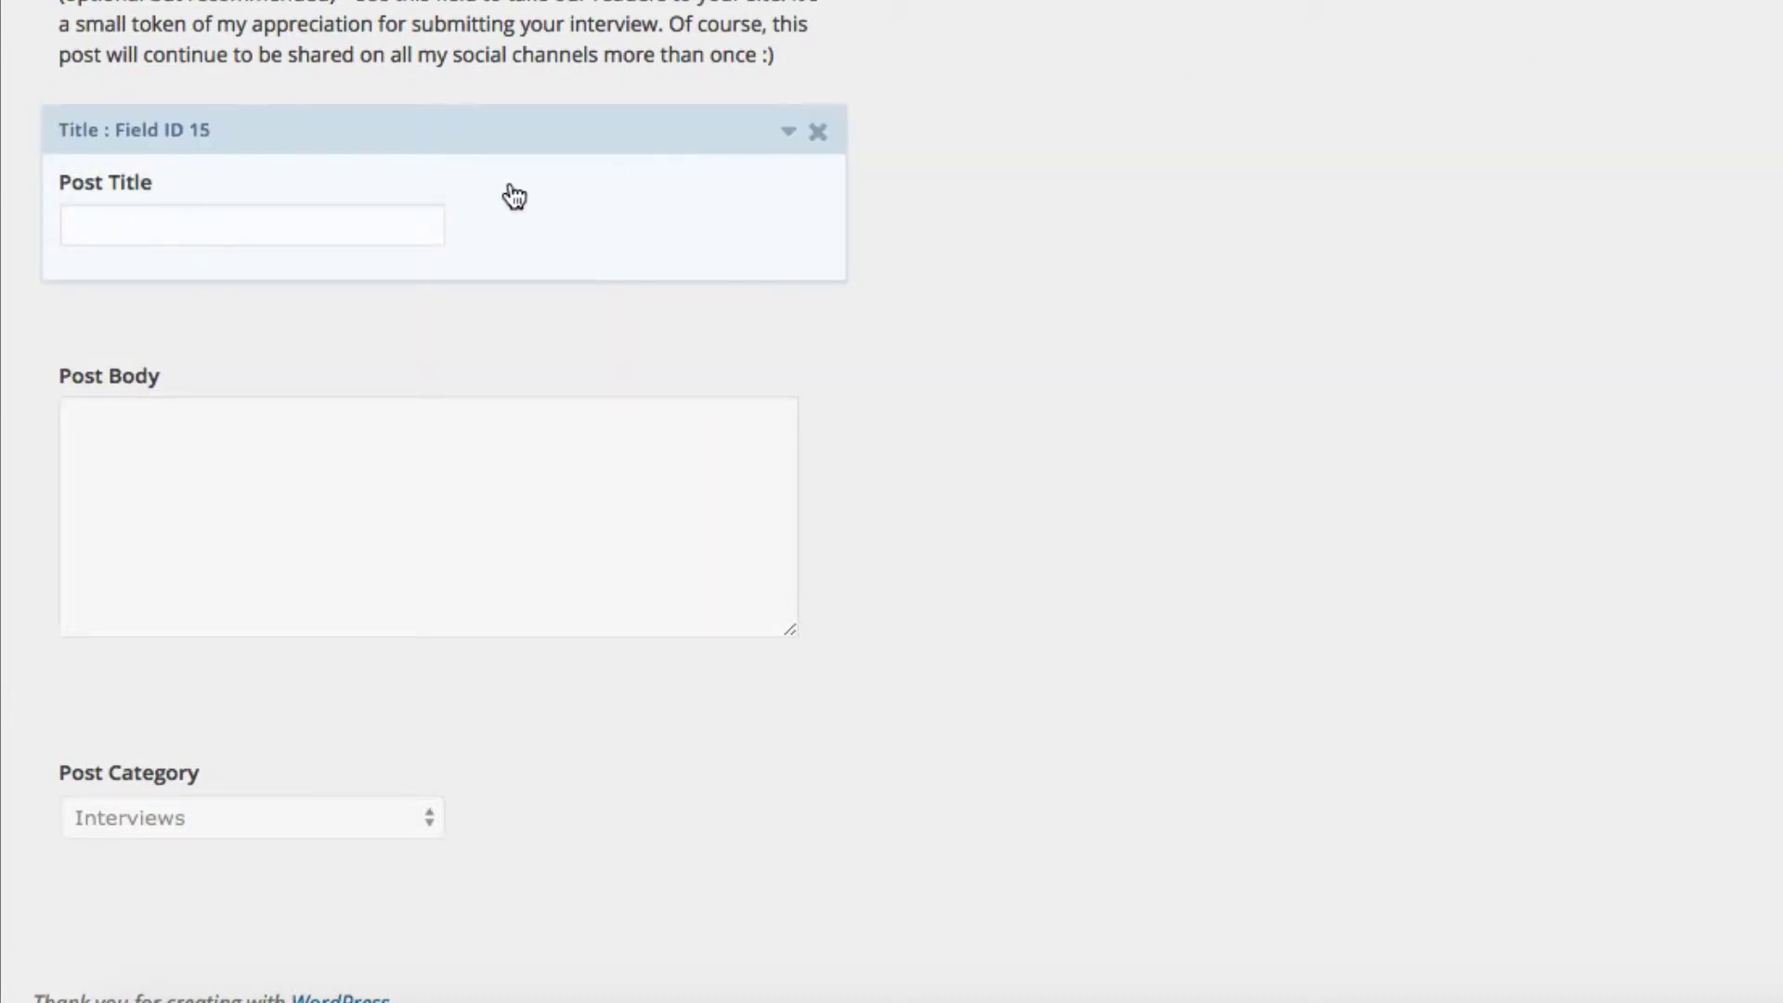
click(566, 141)
scroll(856, 307, down, 5)
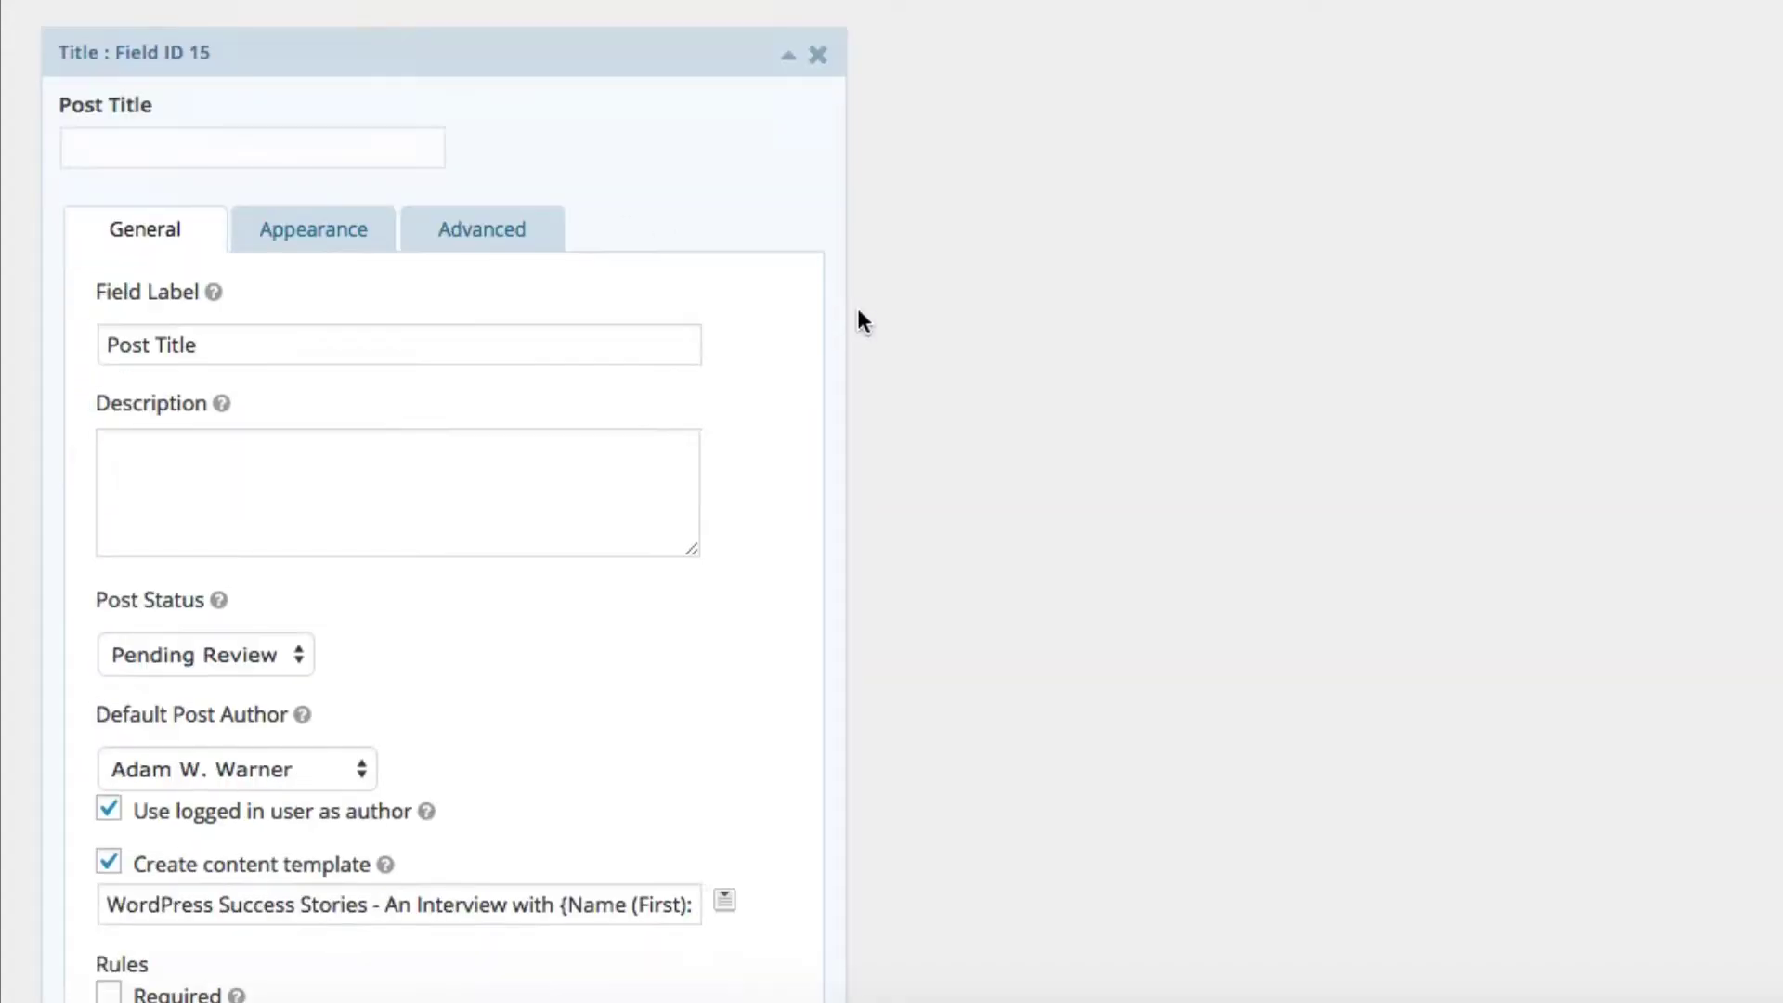
scroll(858, 315, down, 1)
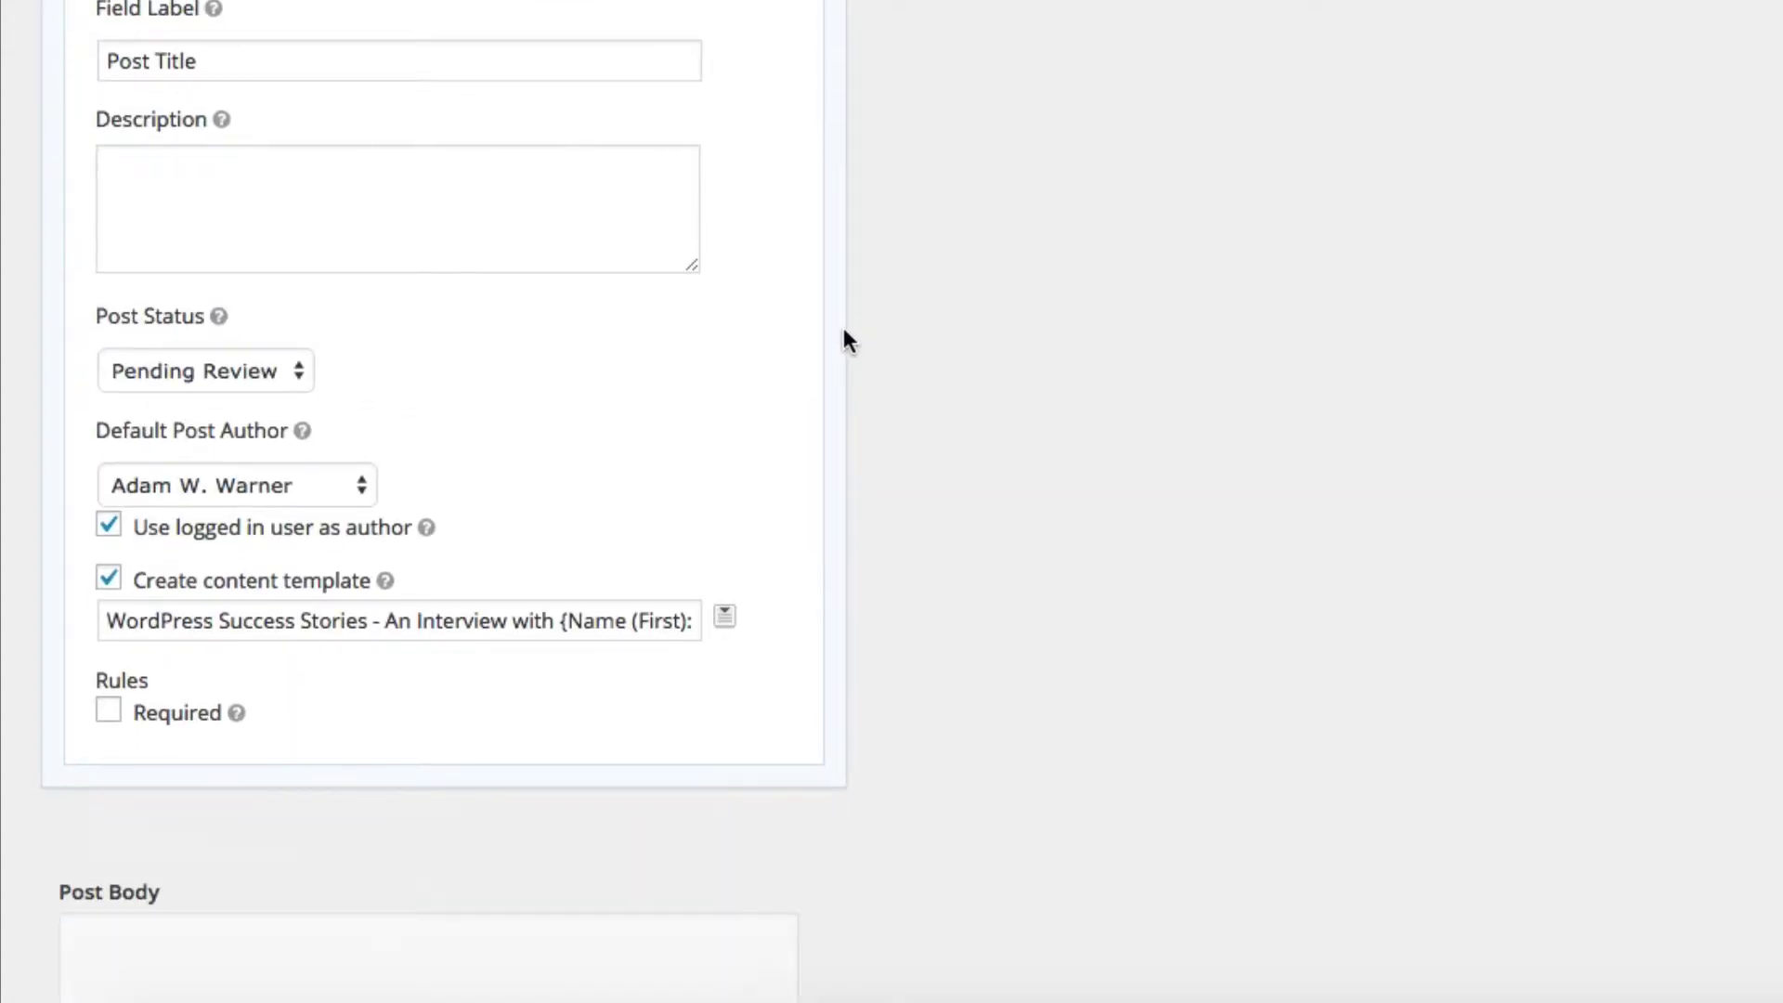
scroll(597, 371, down, 3)
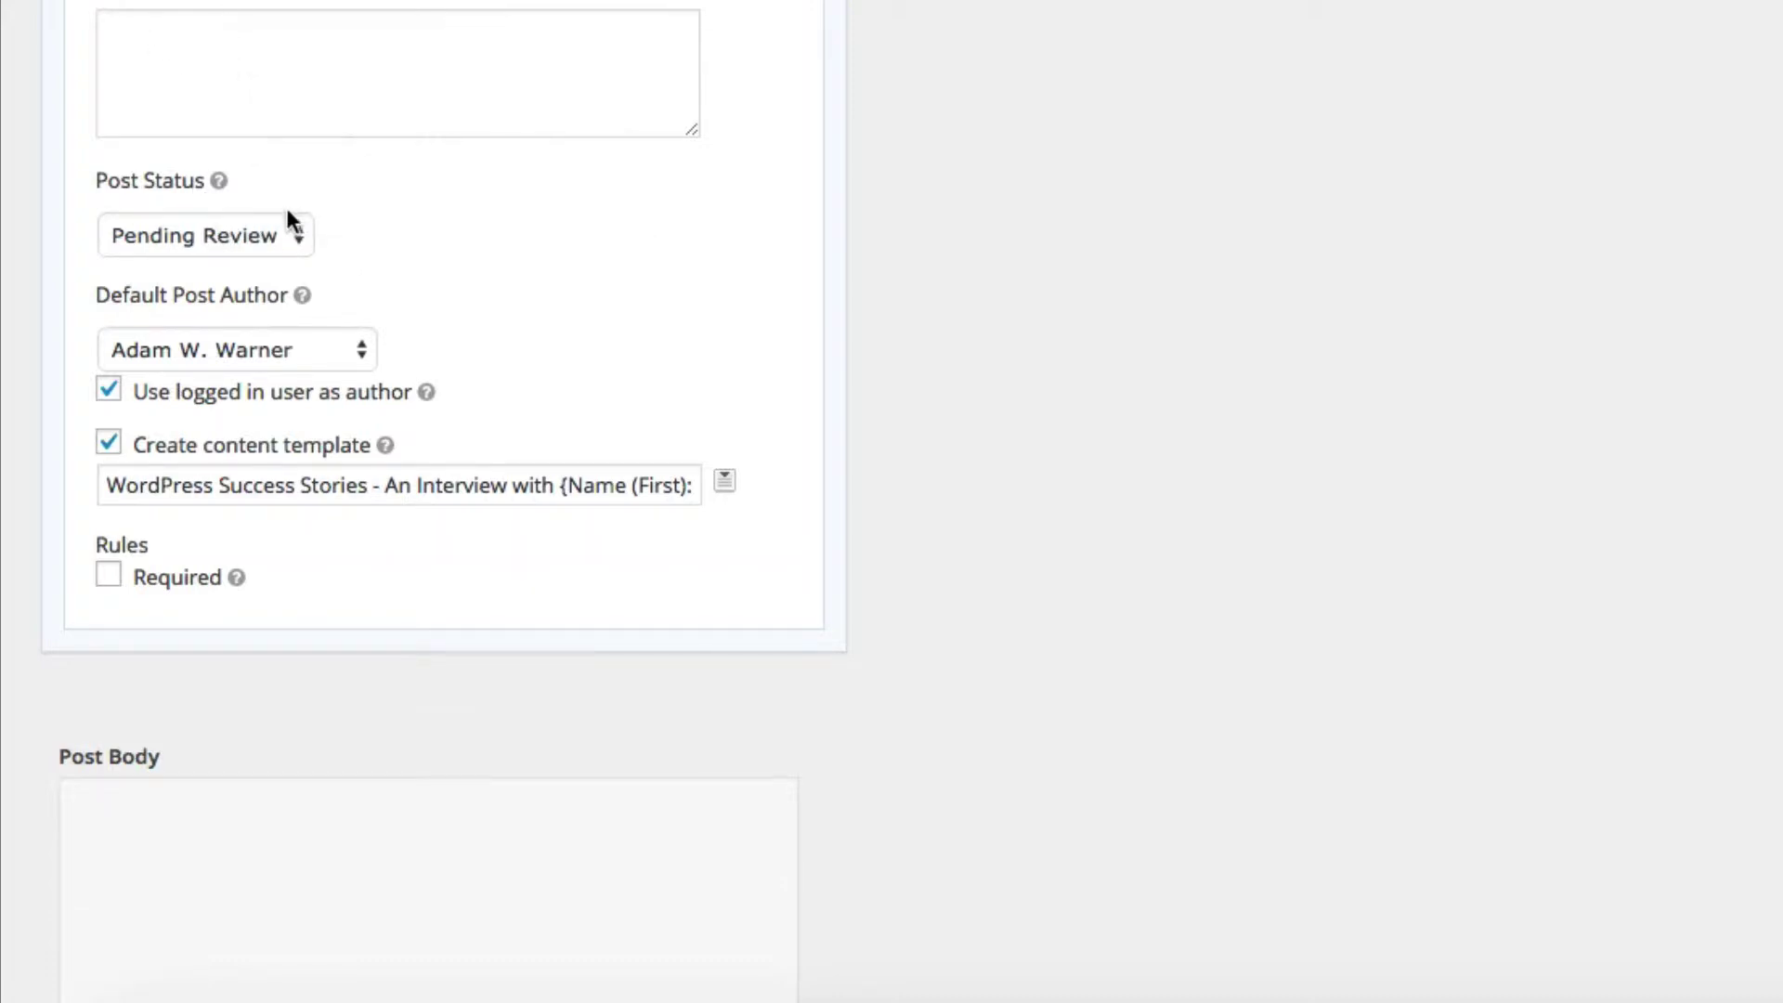
click(286, 237)
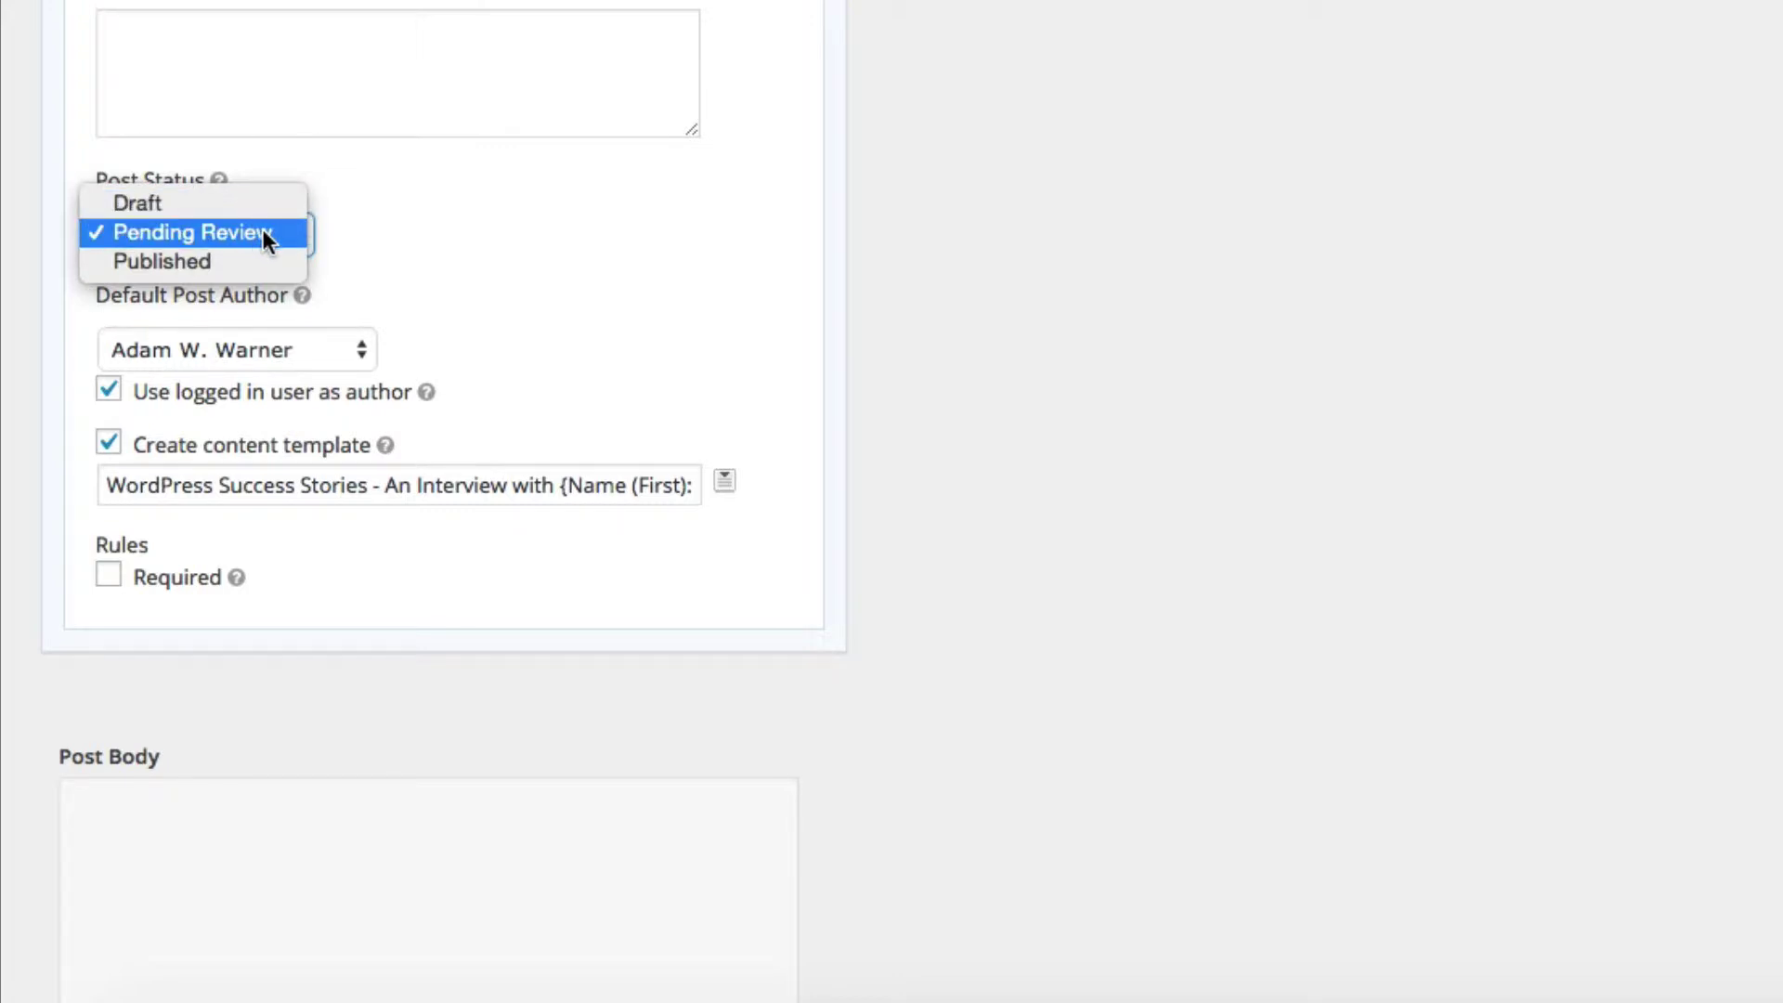
click(396, 232)
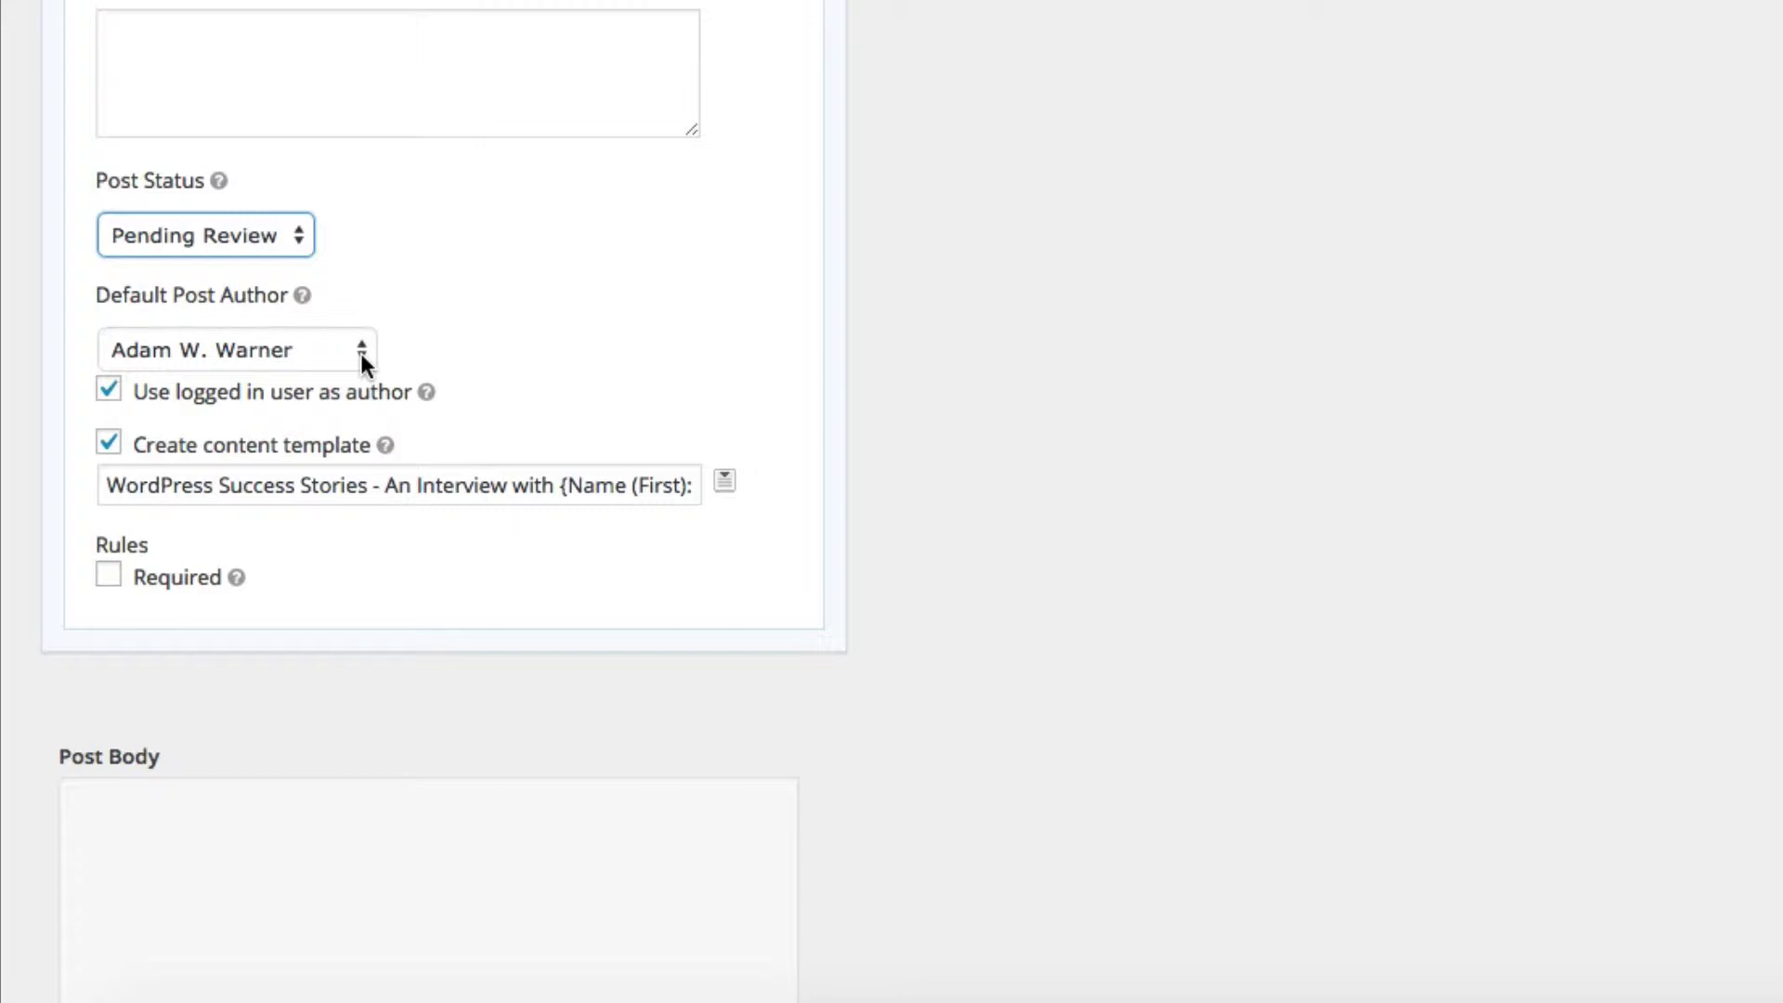
- Examine the Post Title field's author options and content template, comparing its first and last name merge tags with the form's Name field
scroll(520, 301, down, 2)
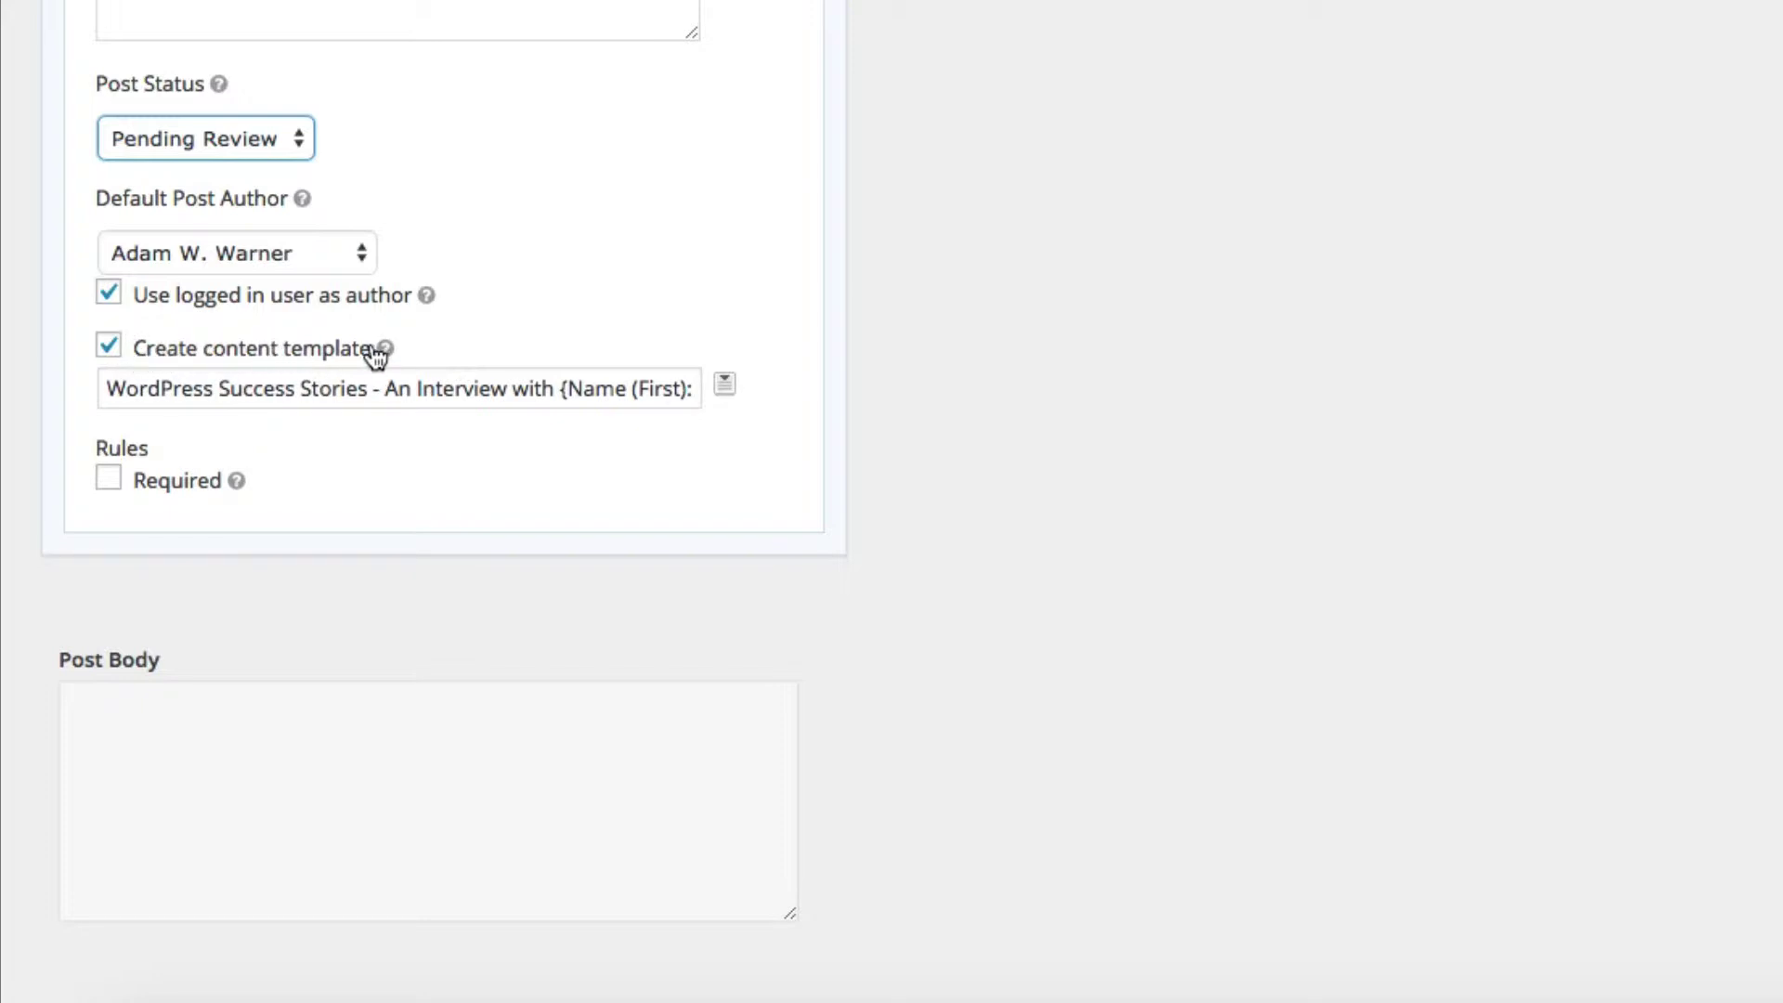
mouse_move(386, 351)
click(687, 389)
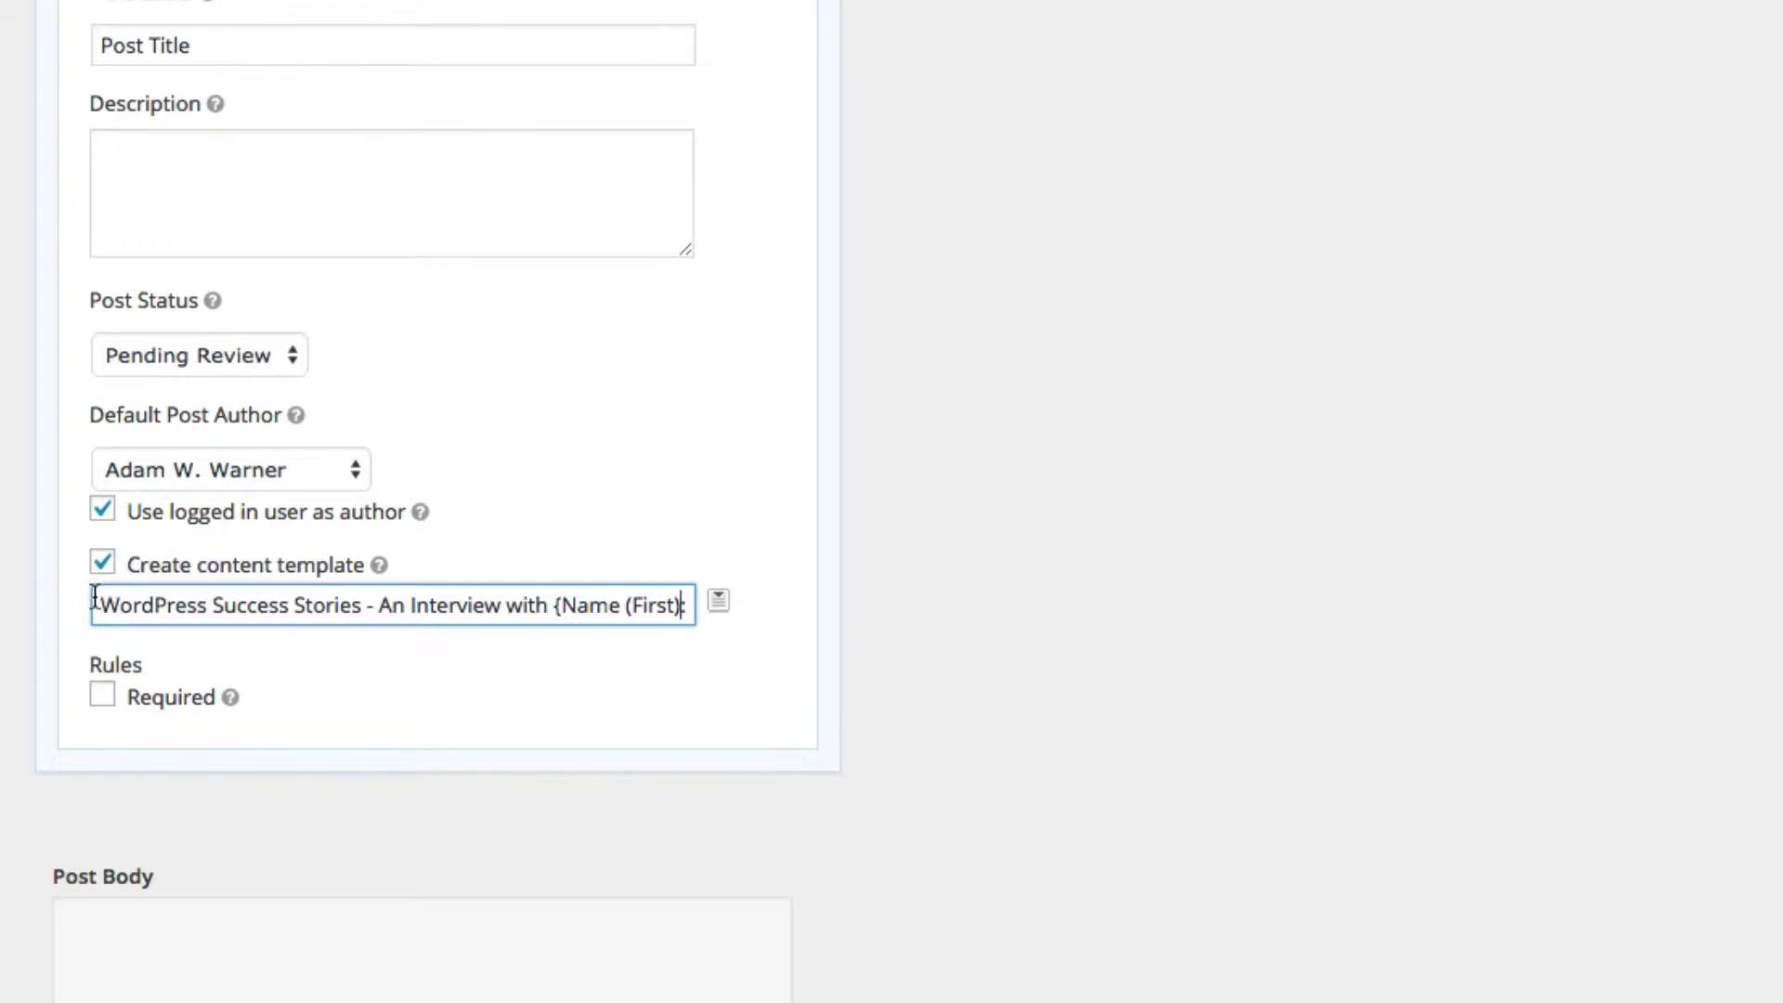
drag(95, 604, 547, 611)
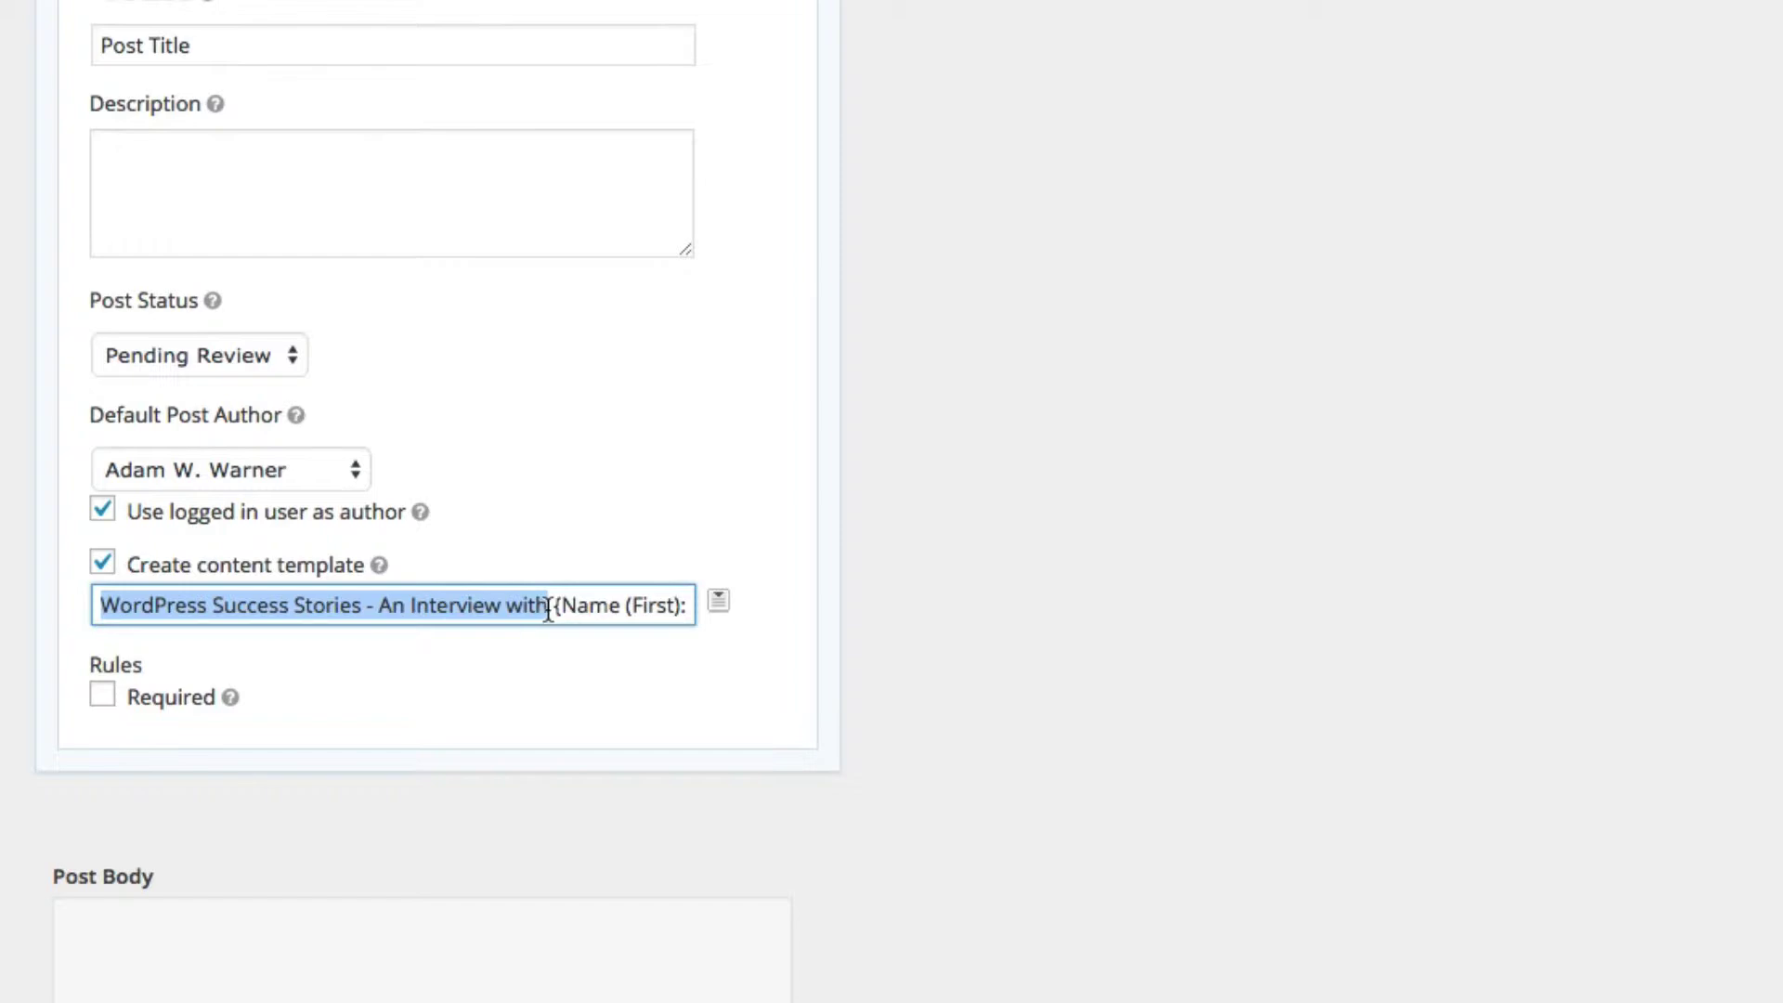
click(555, 608)
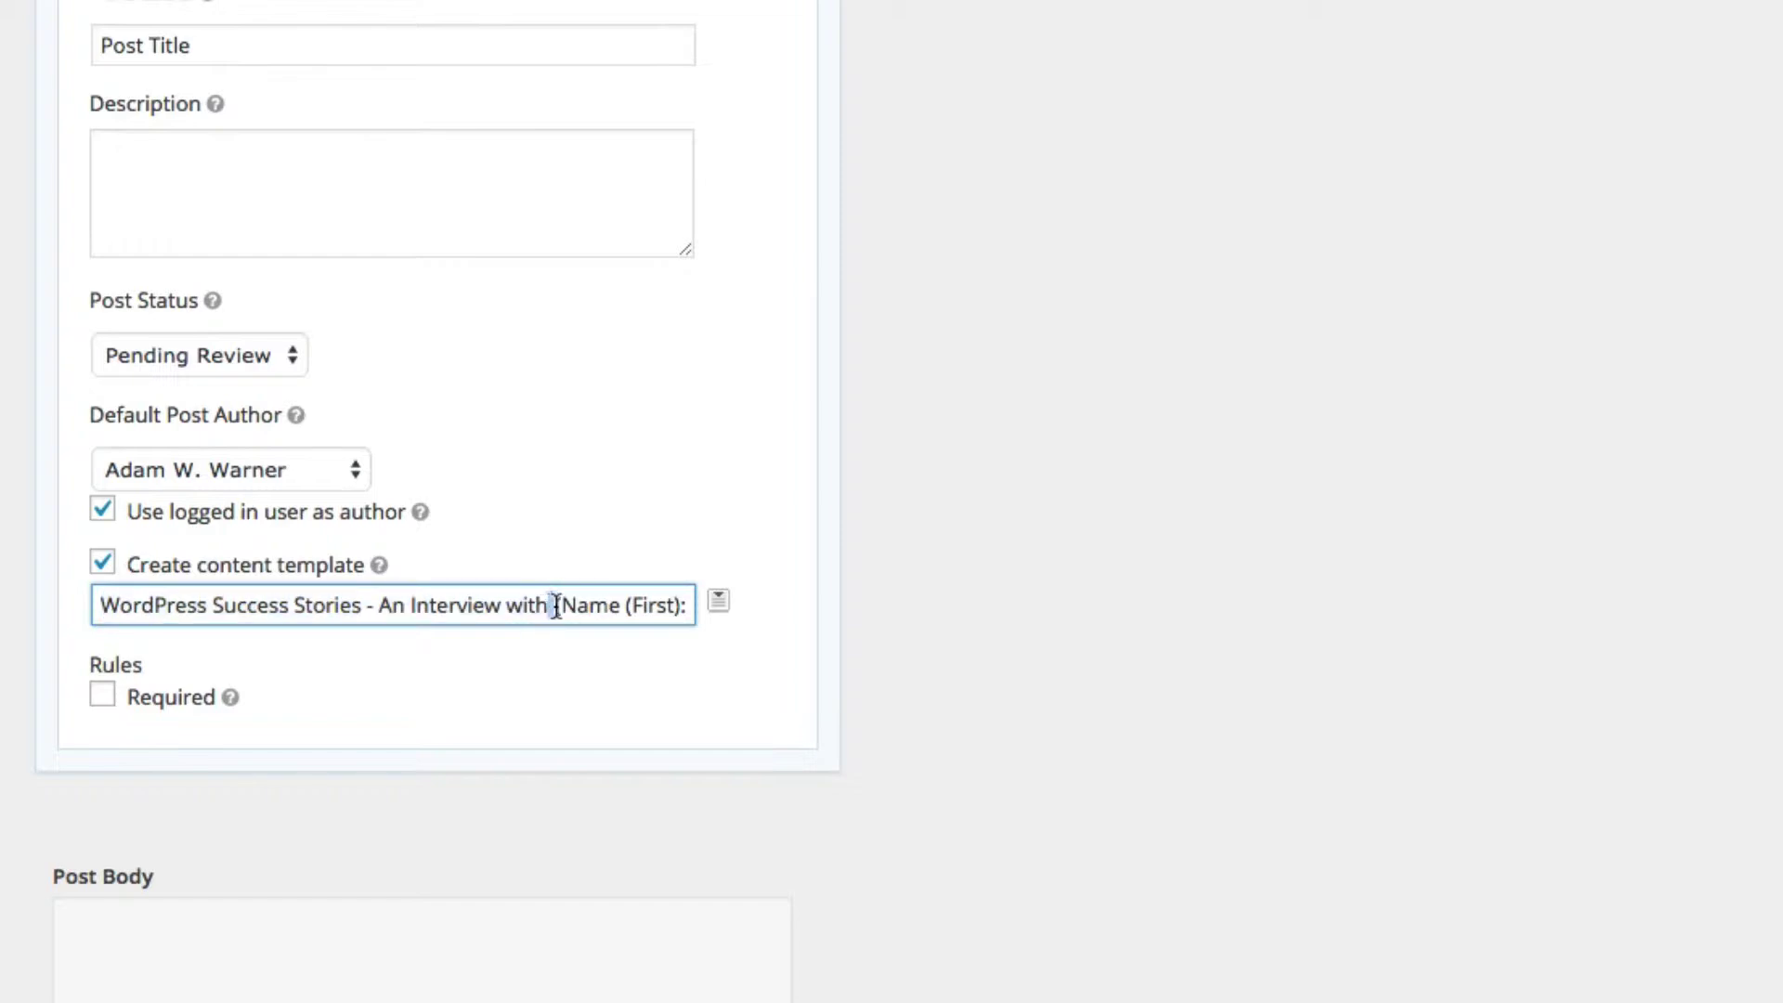
drag(554, 608, 699, 608)
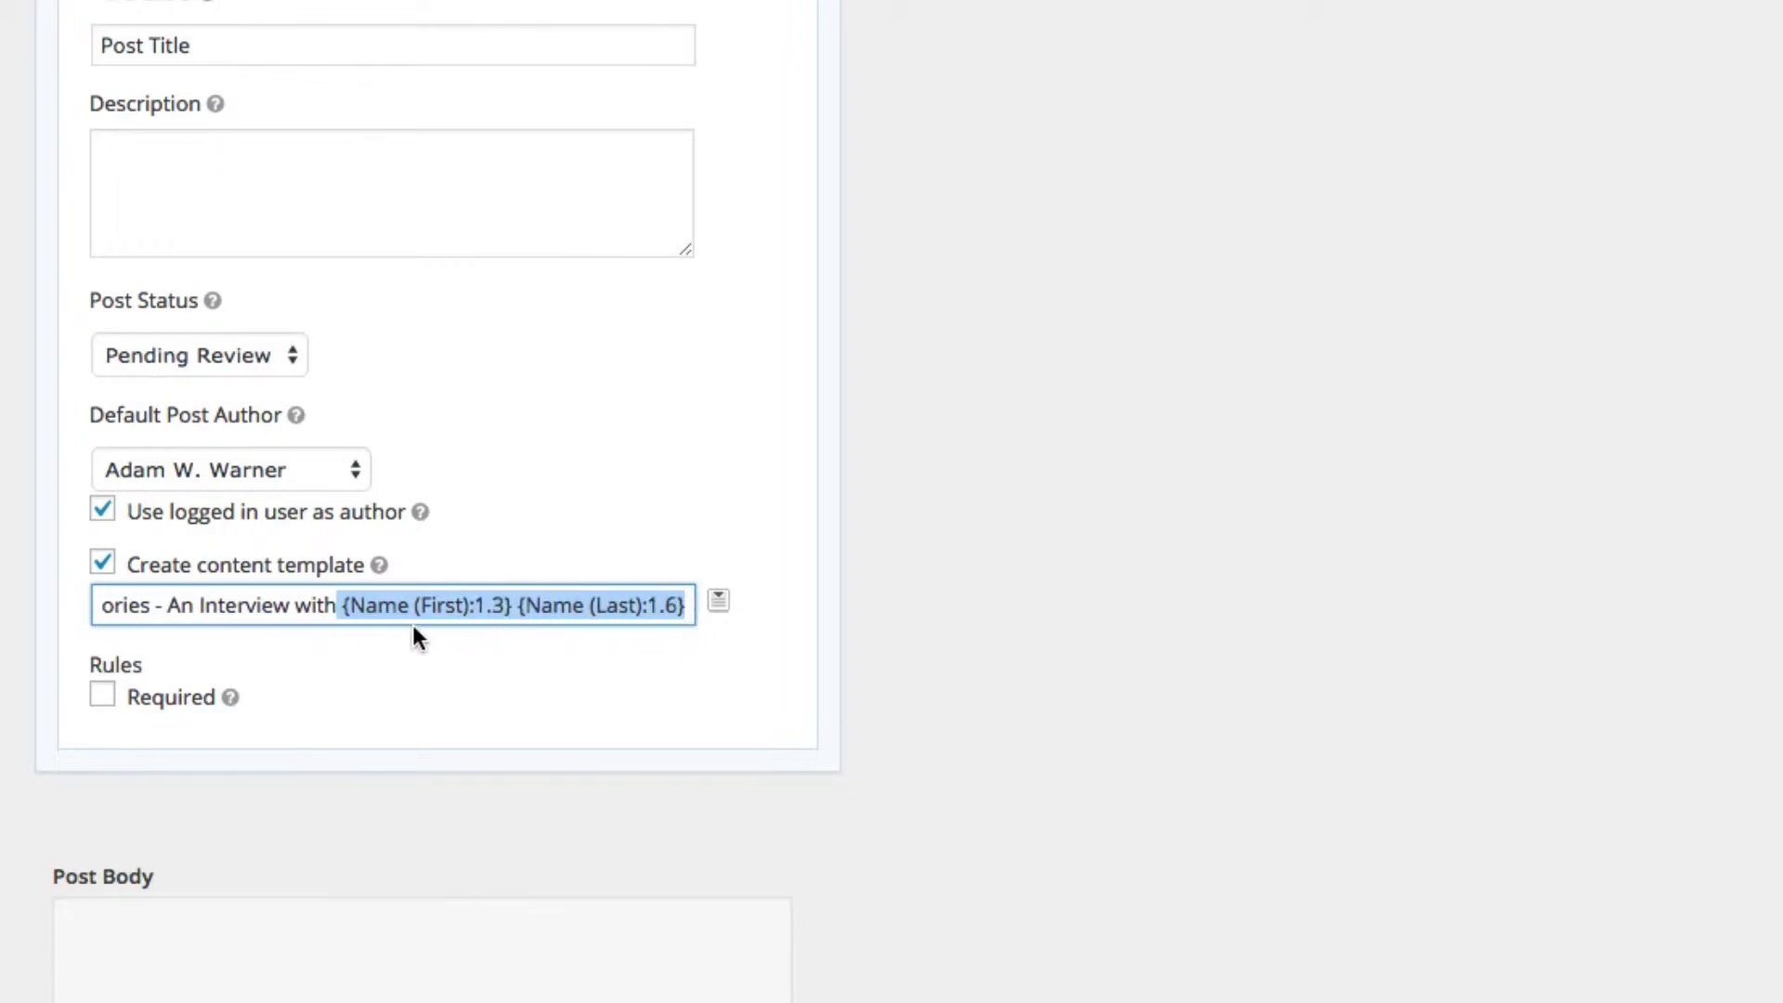
click(438, 610)
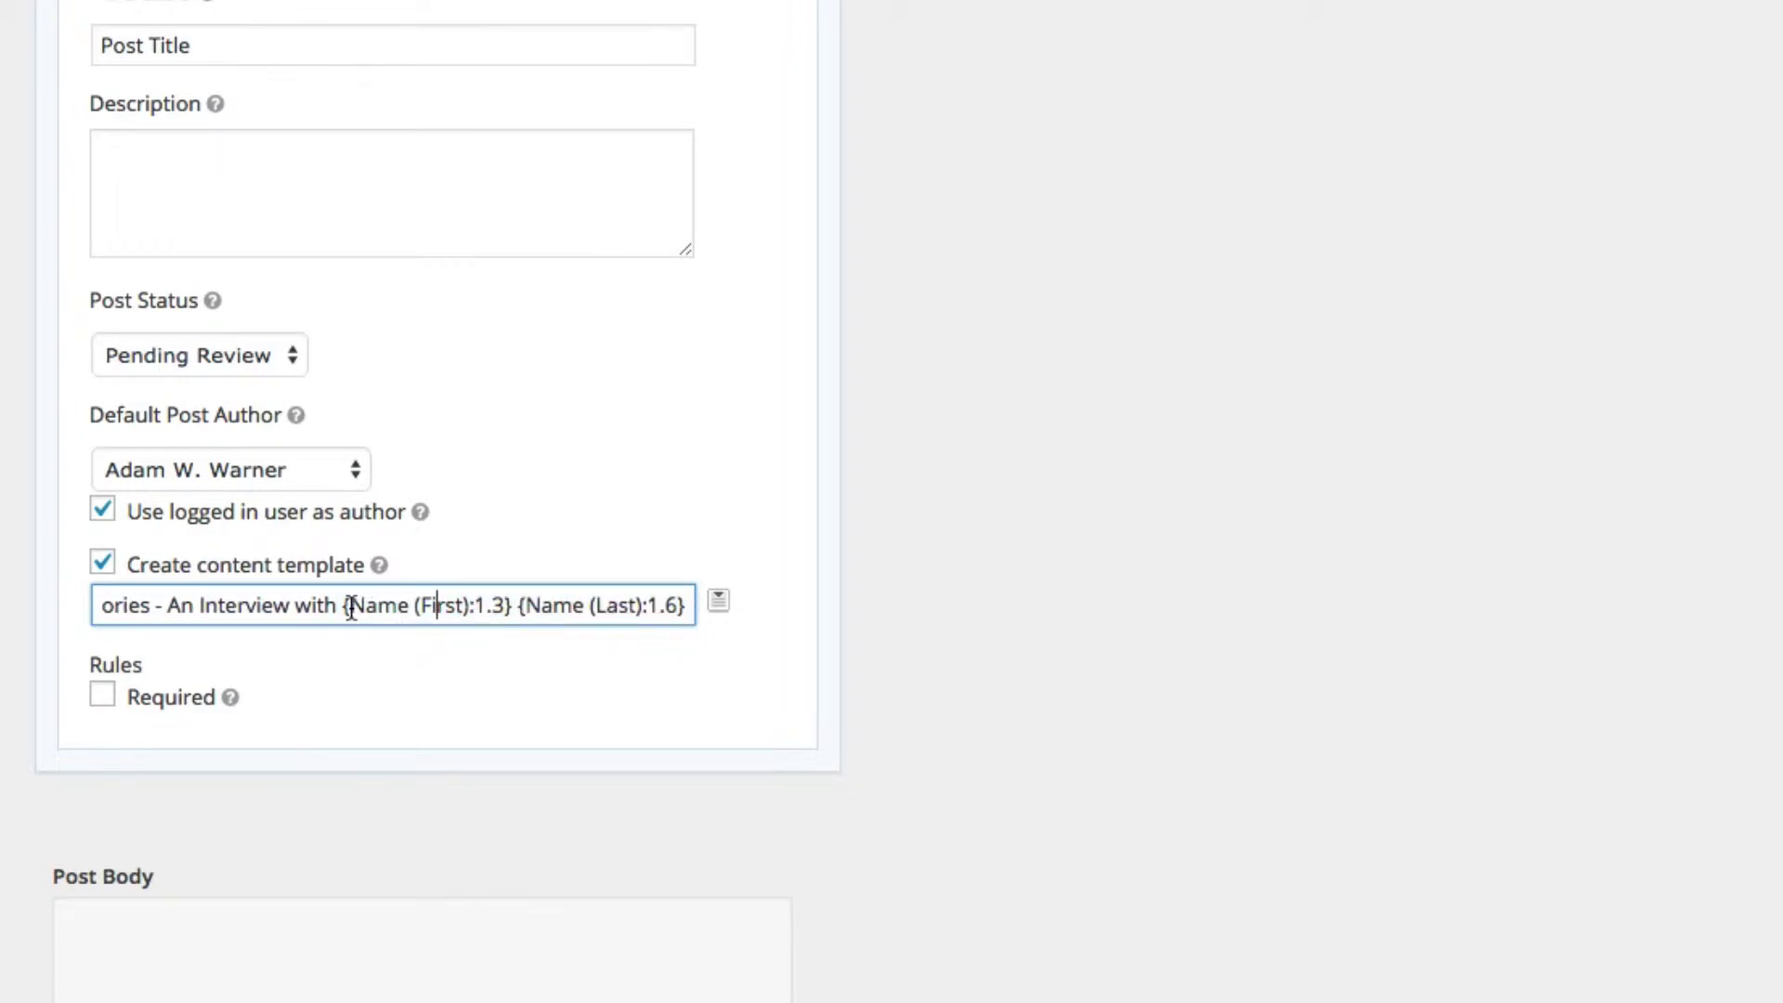
drag(340, 608, 509, 605)
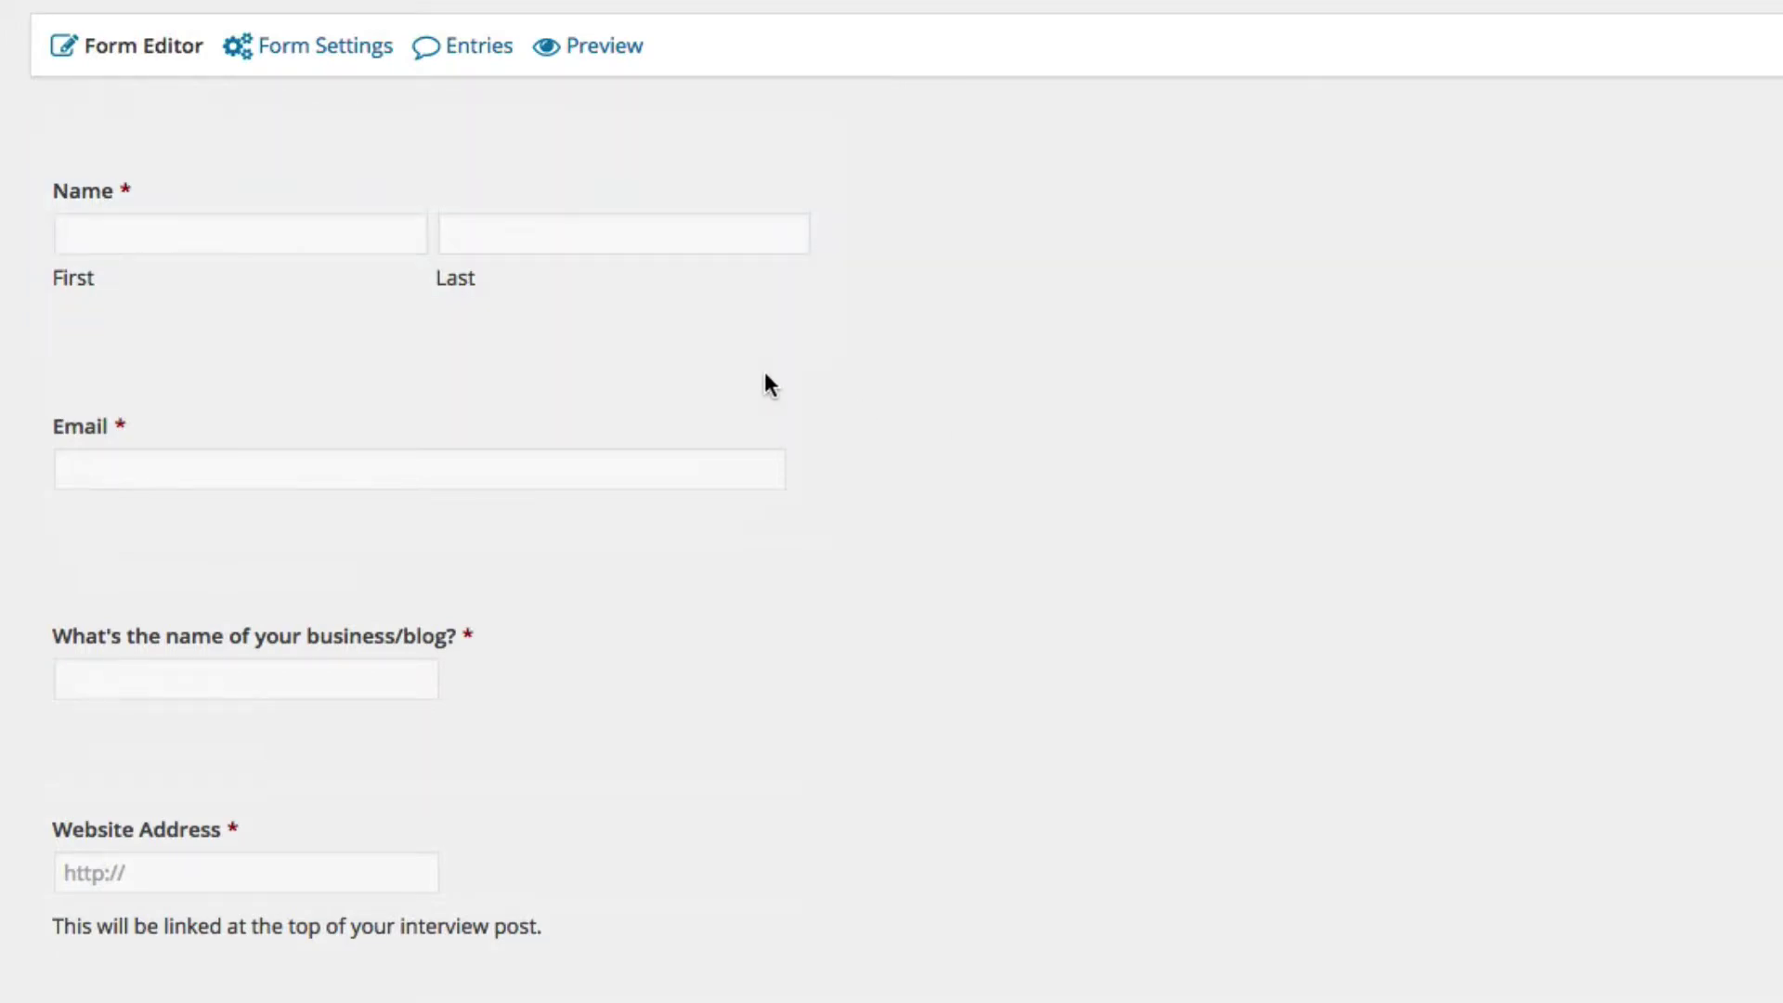
scroll(995, 414, down, 20)
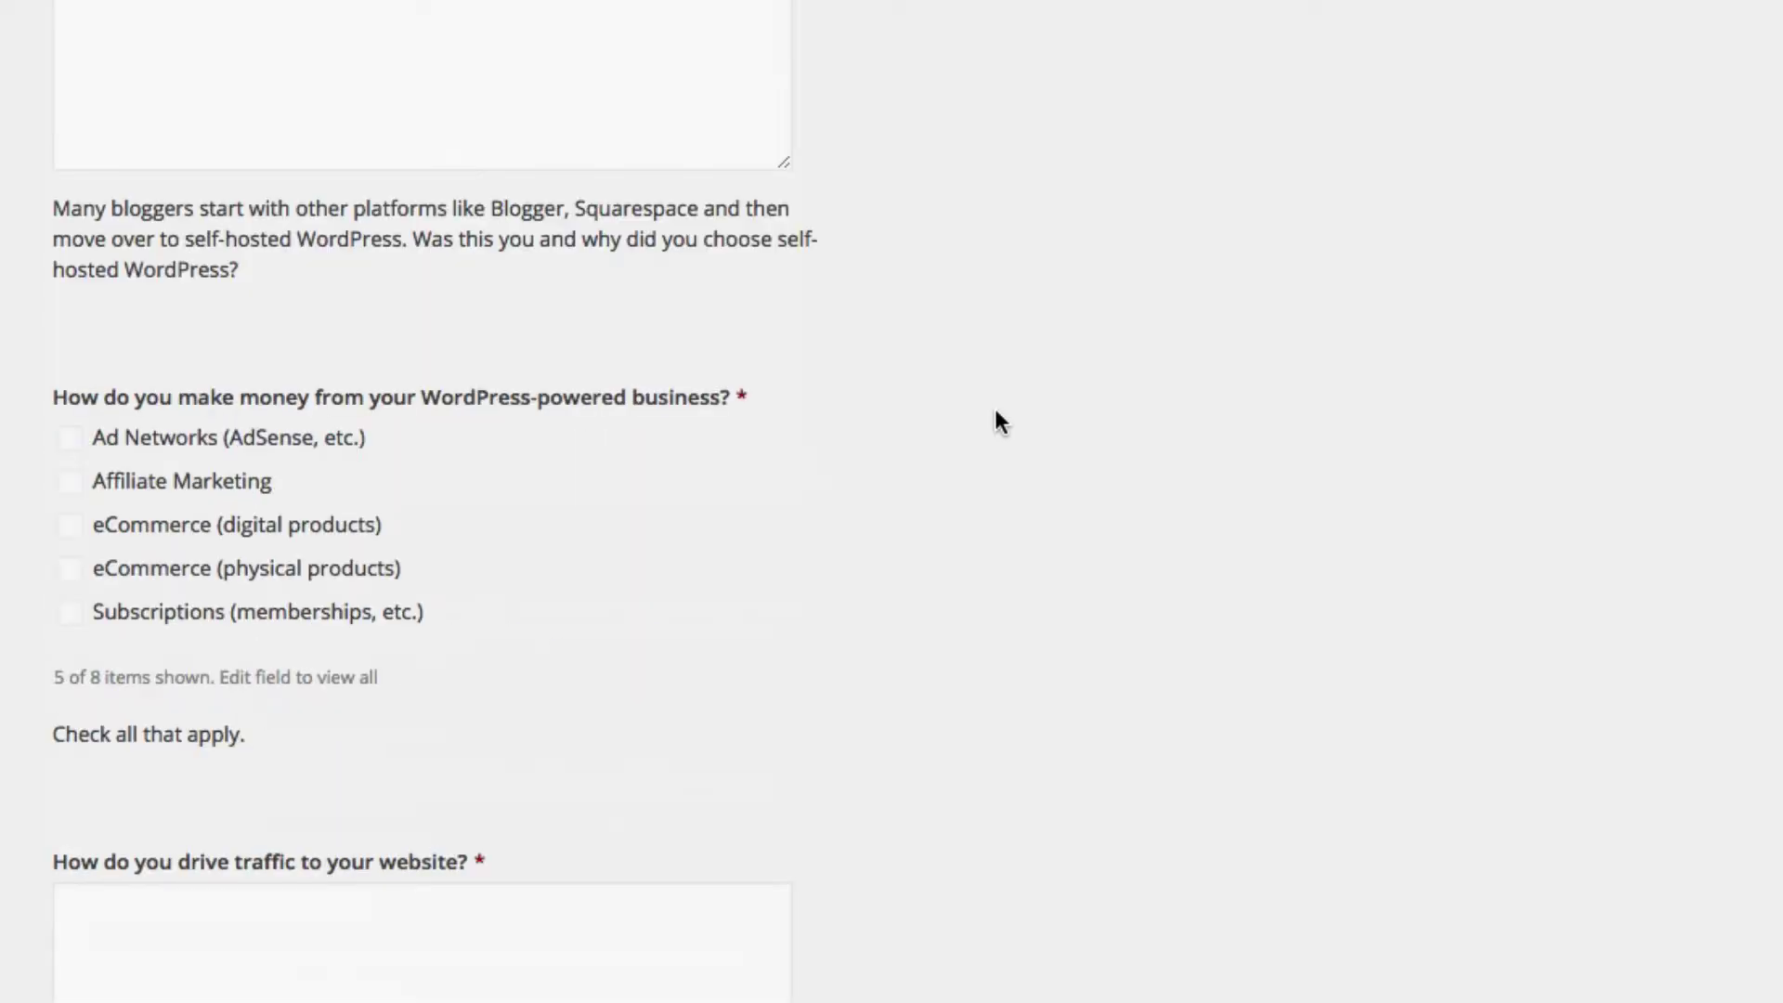
scroll(994, 410, down, 15)
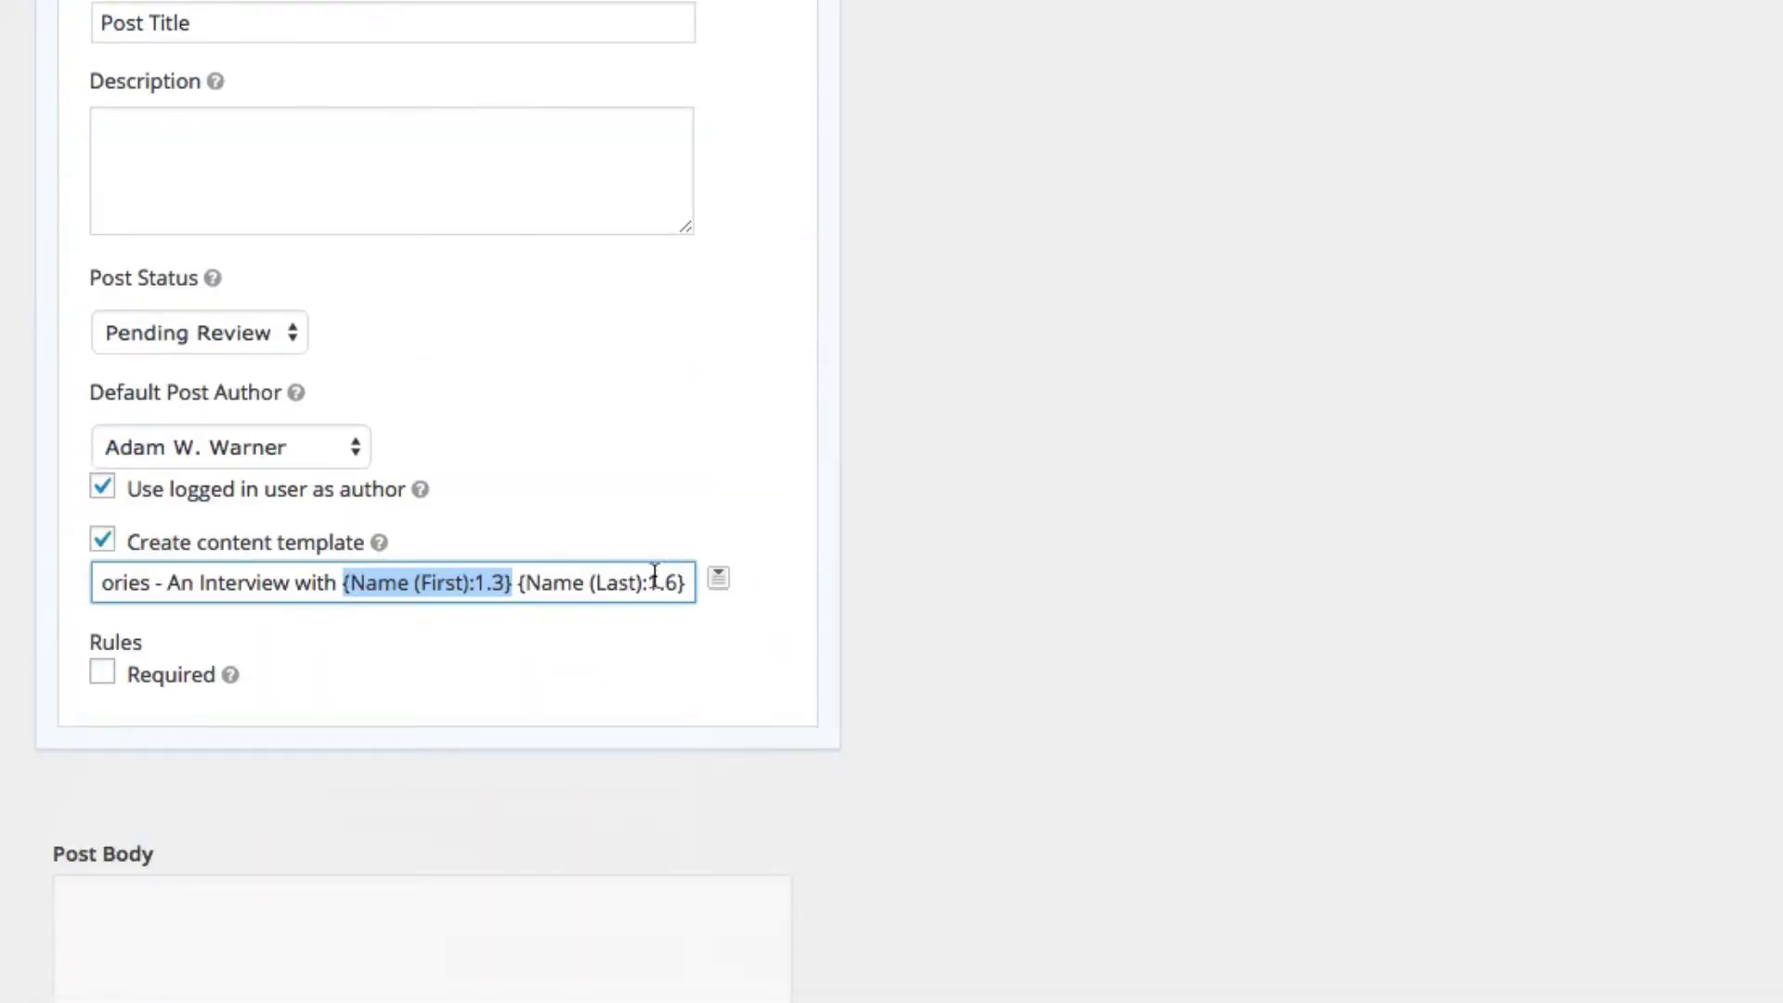
- Append the merge tag for "What's the name of your business/blog?" to the end of the Post Title content template
click(679, 582)
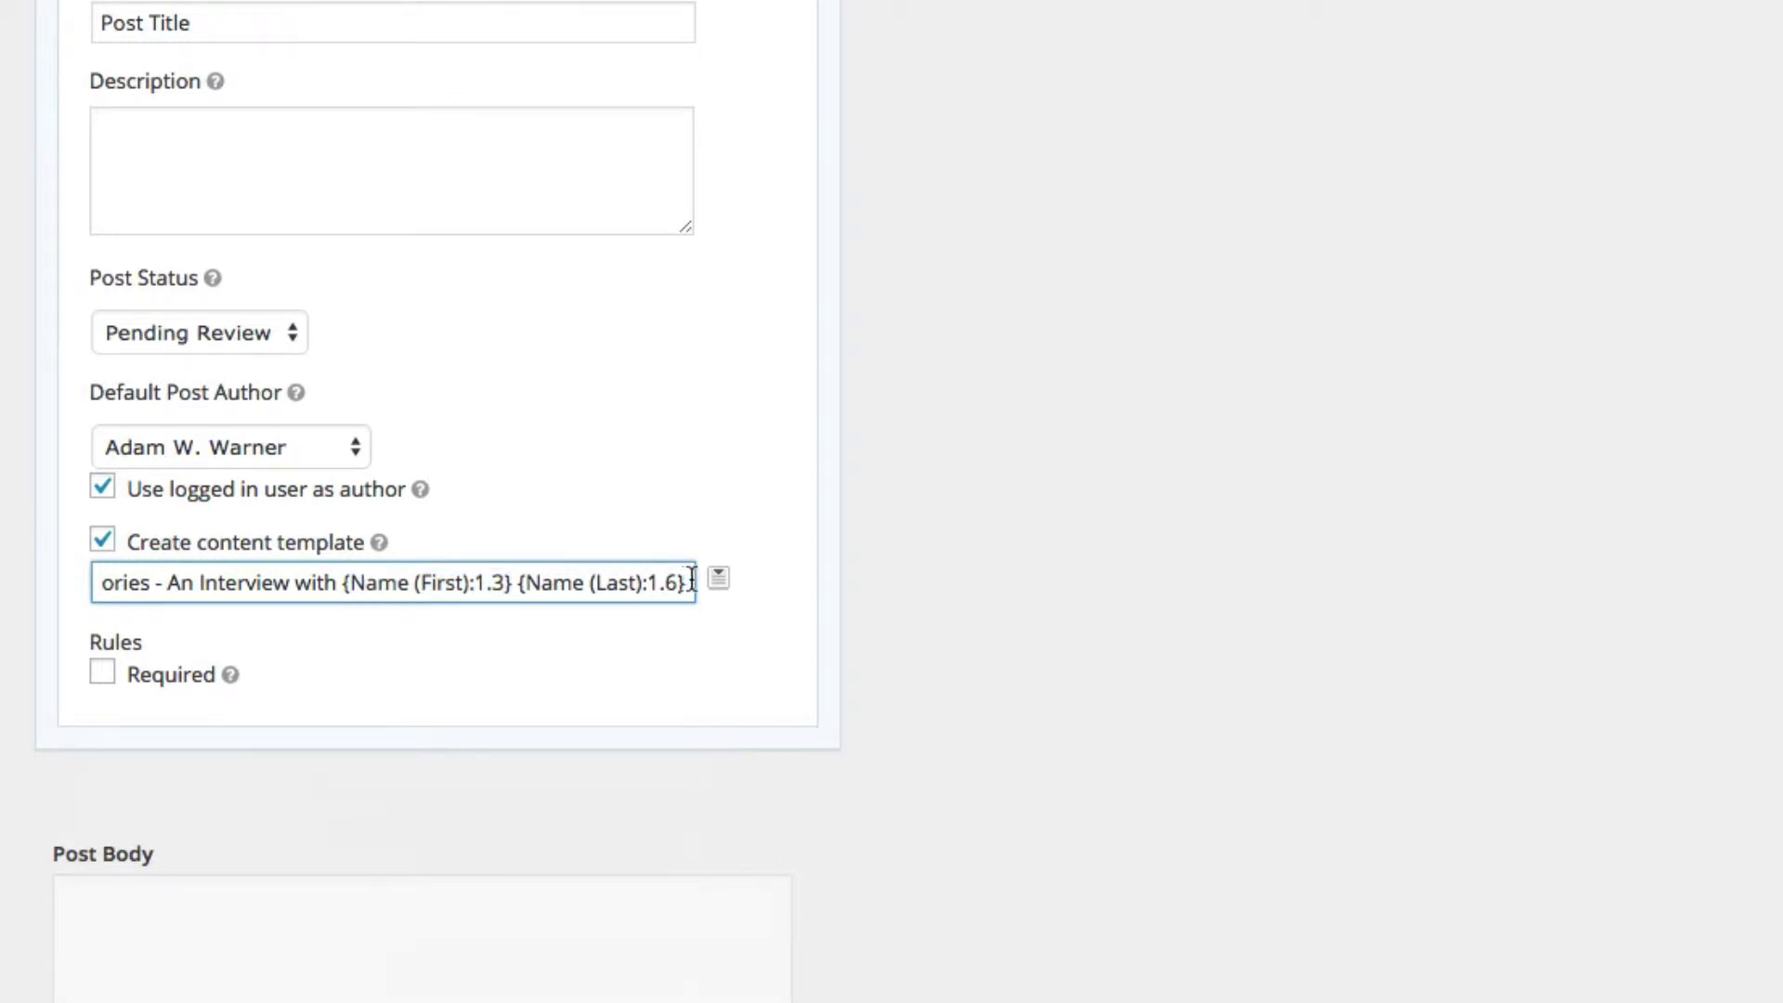
click(720, 583)
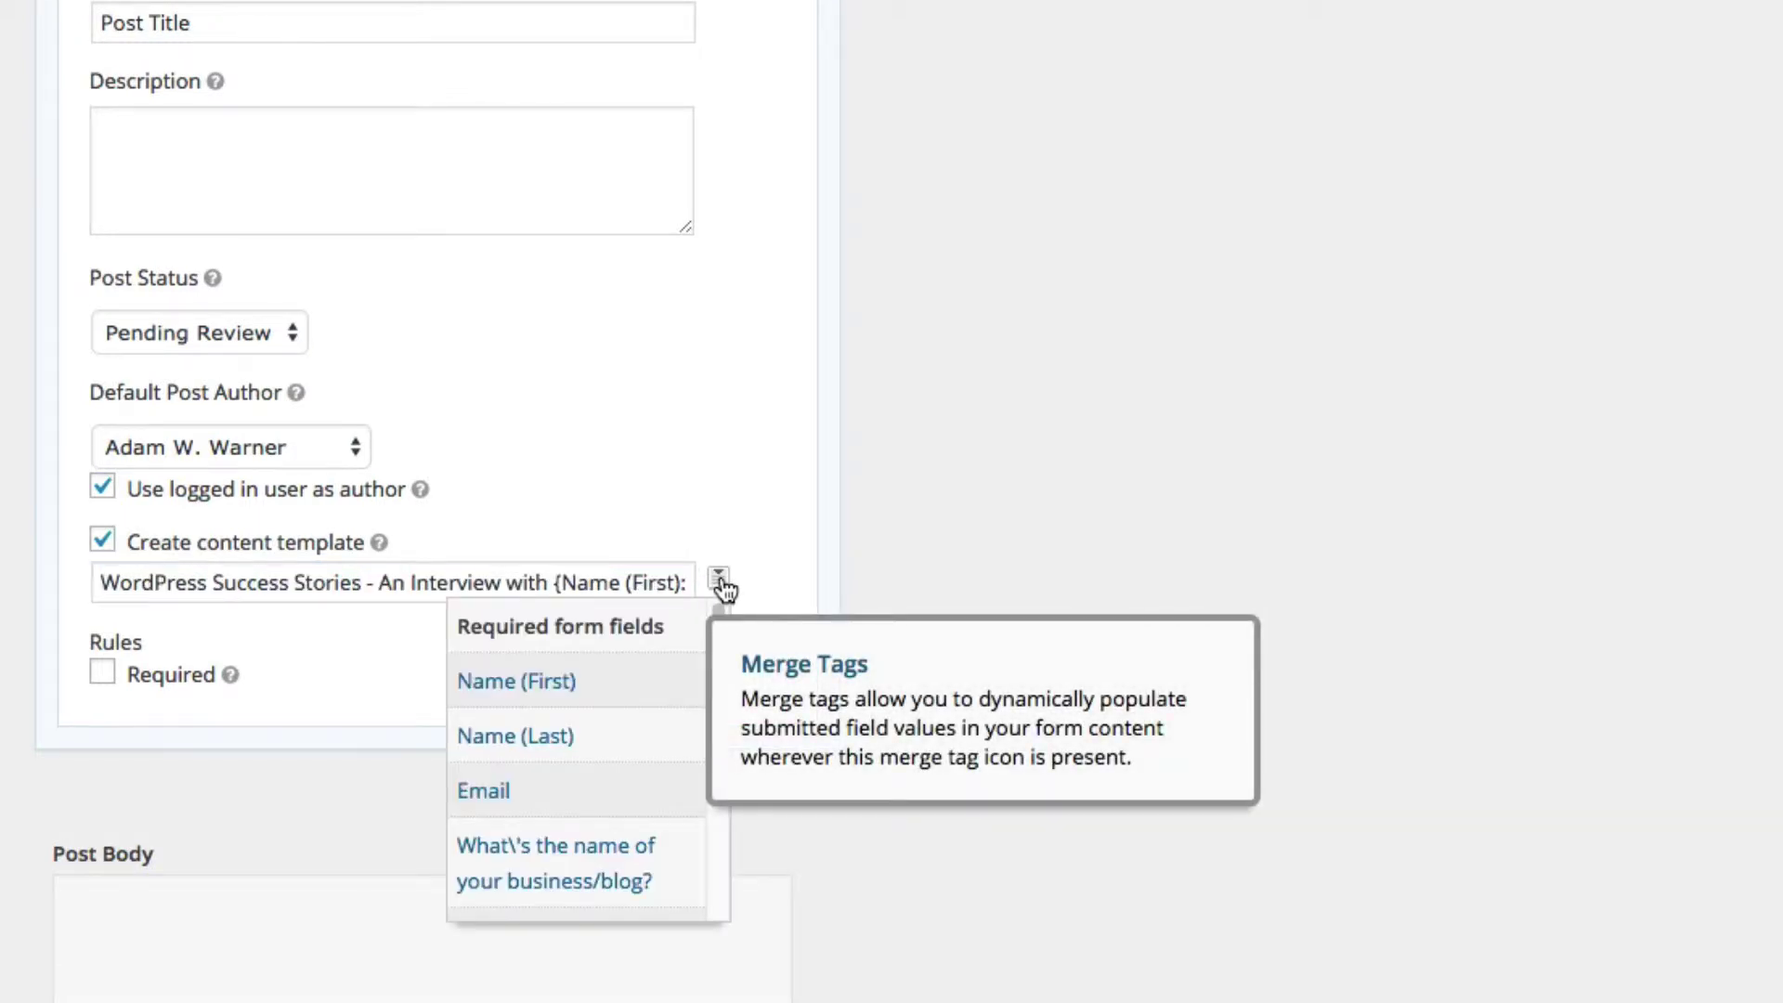
scroll(617, 776, down, 4)
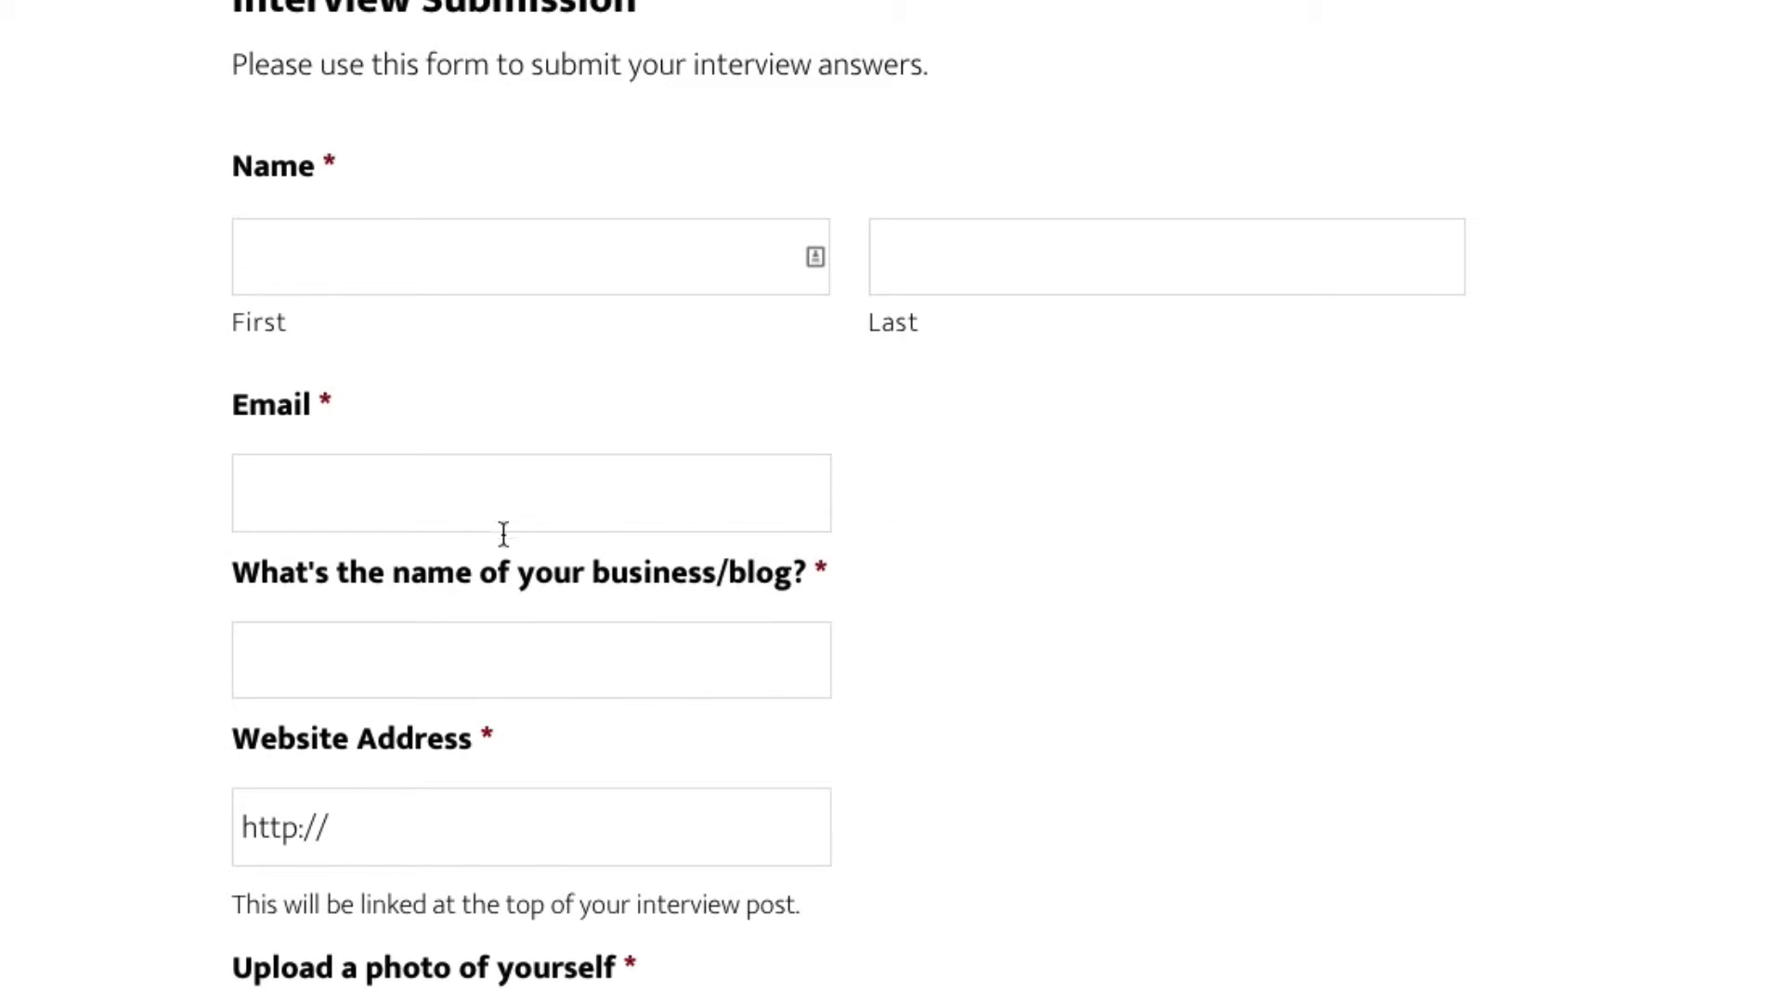
click(498, 647)
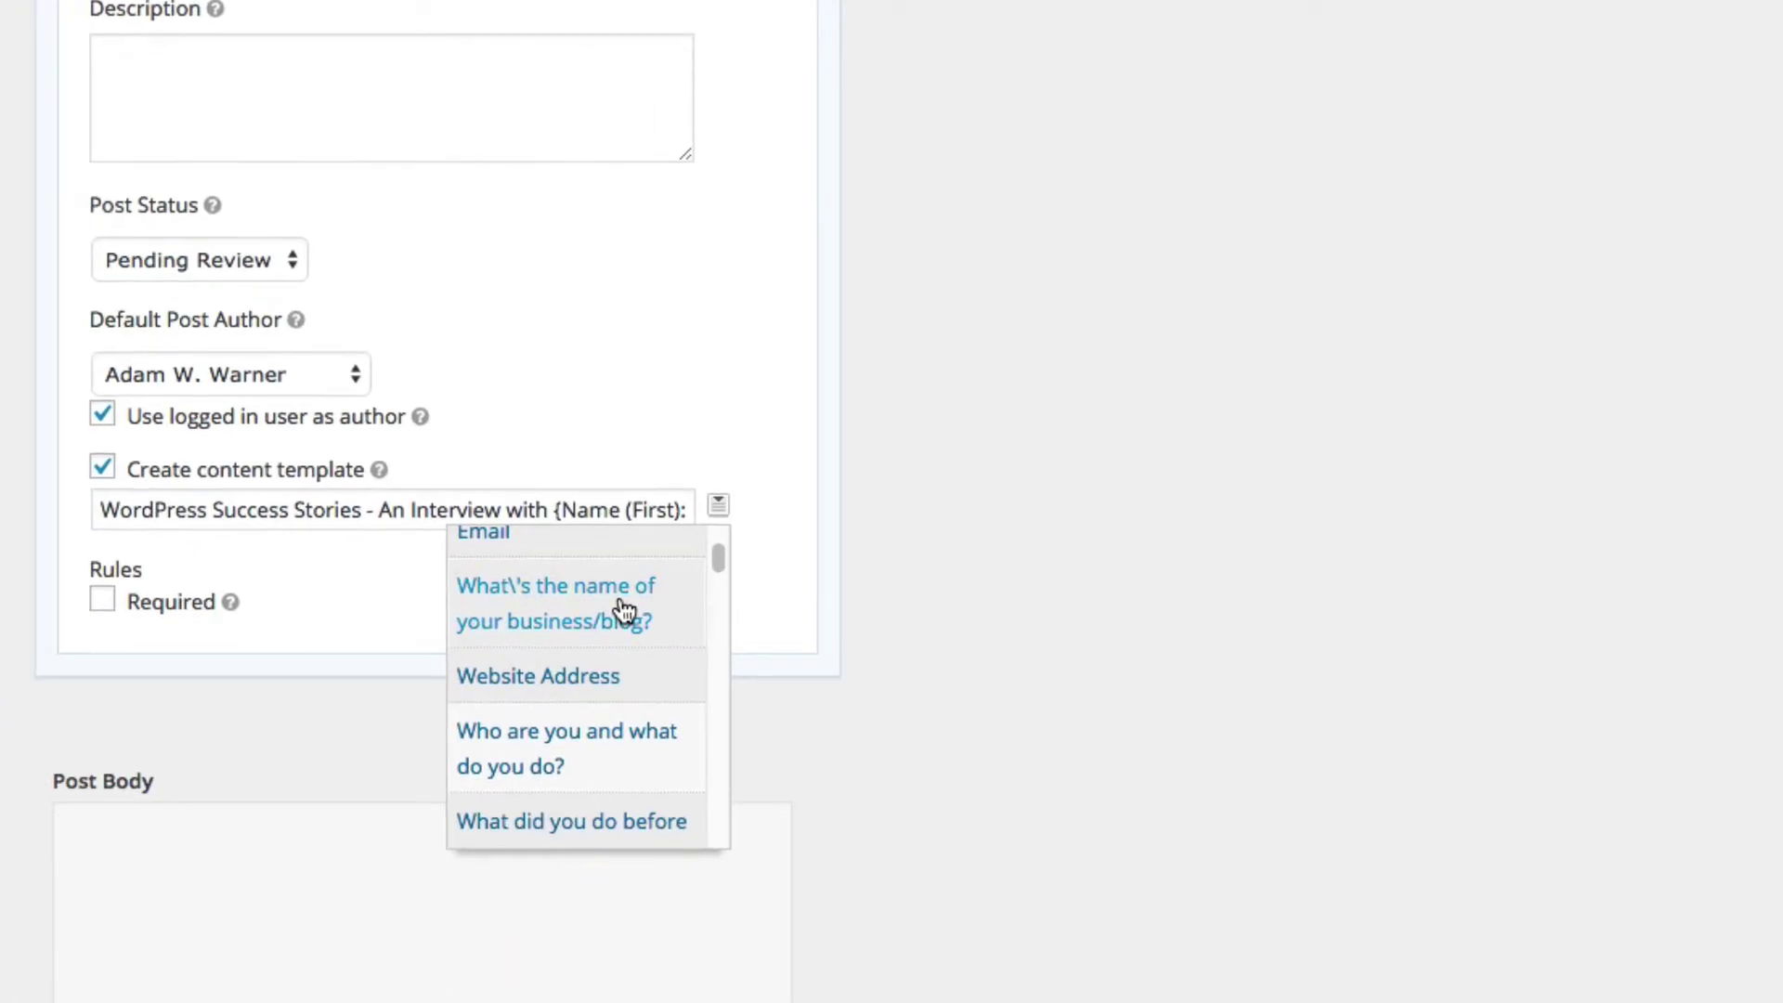
click(613, 615)
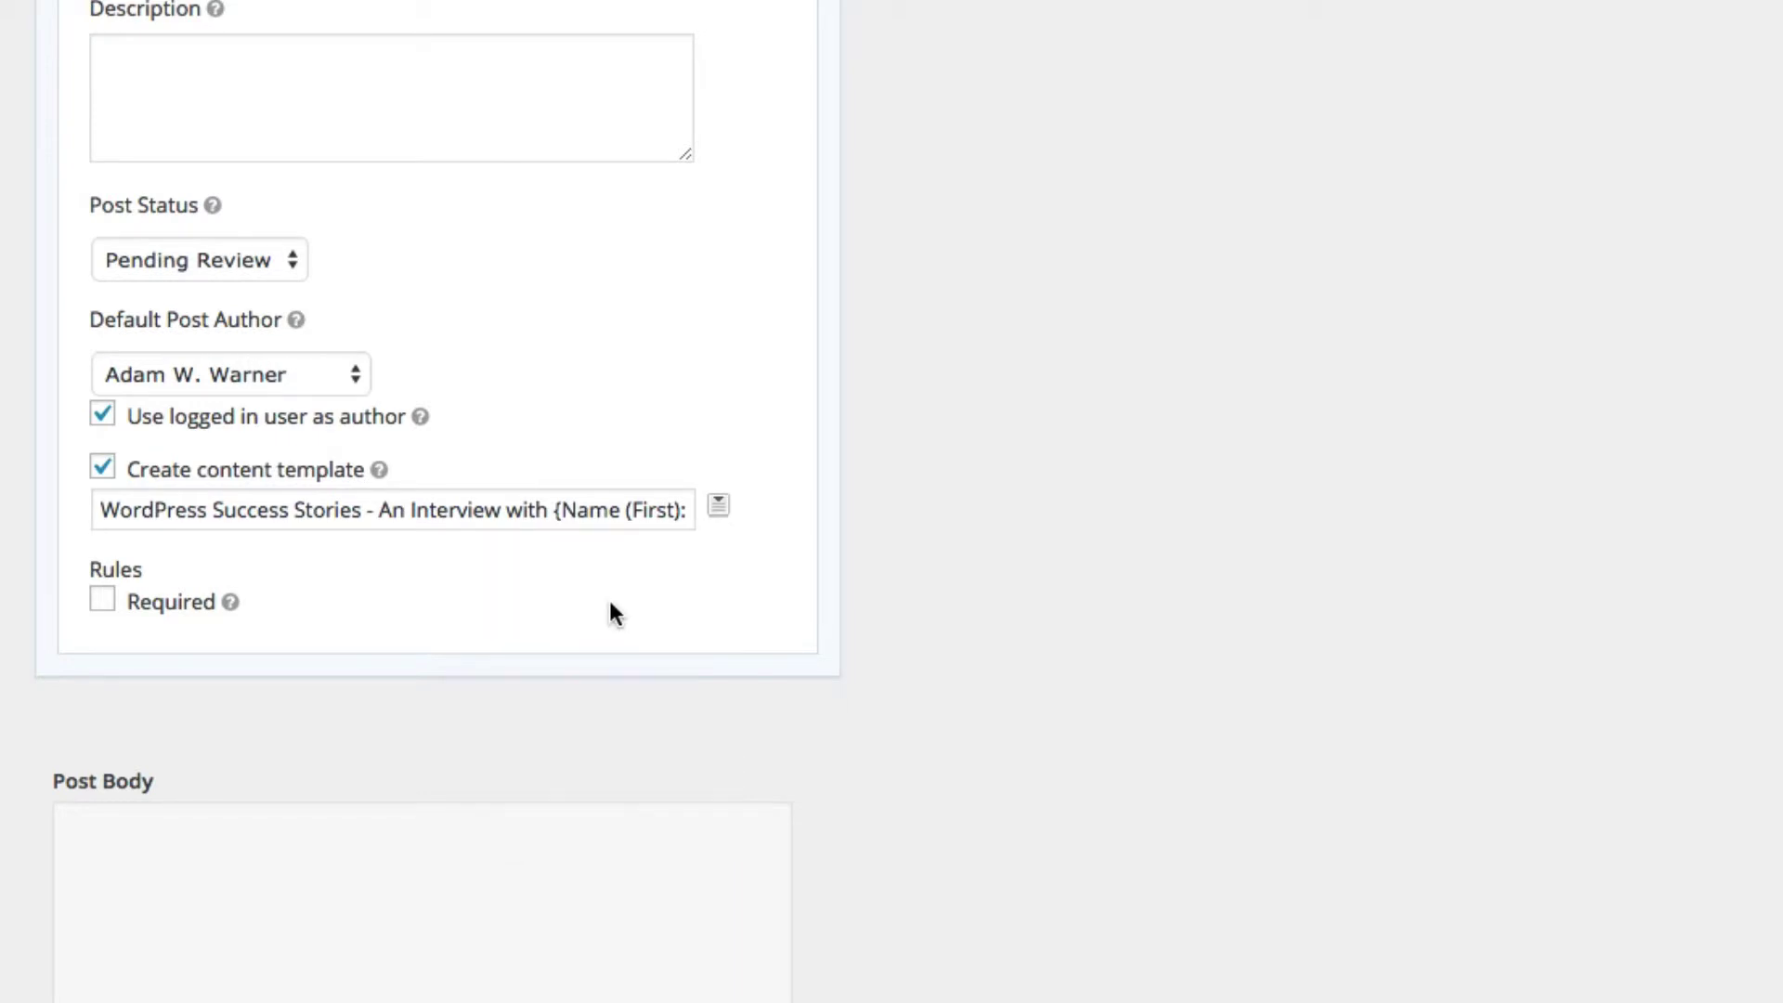
- Remove the business/blog name merge tag from the end of the Post Title content template
click(659, 509)
drag(659, 509, 748, 506)
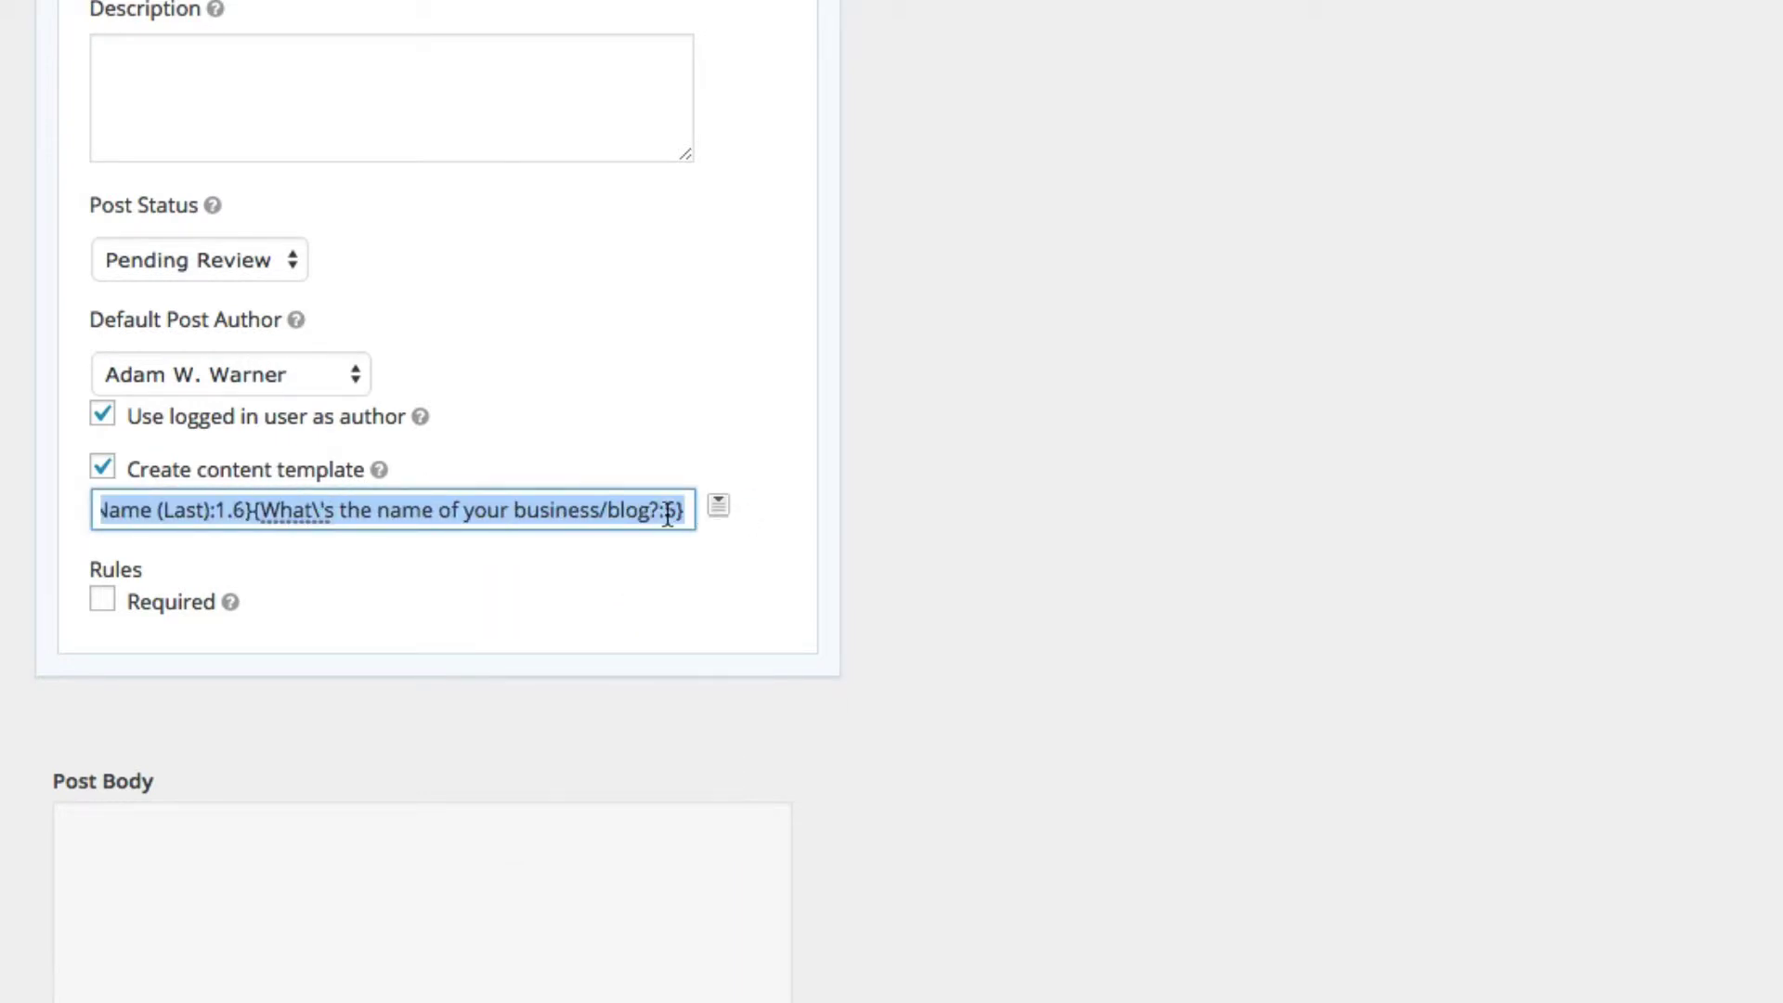
click(461, 509)
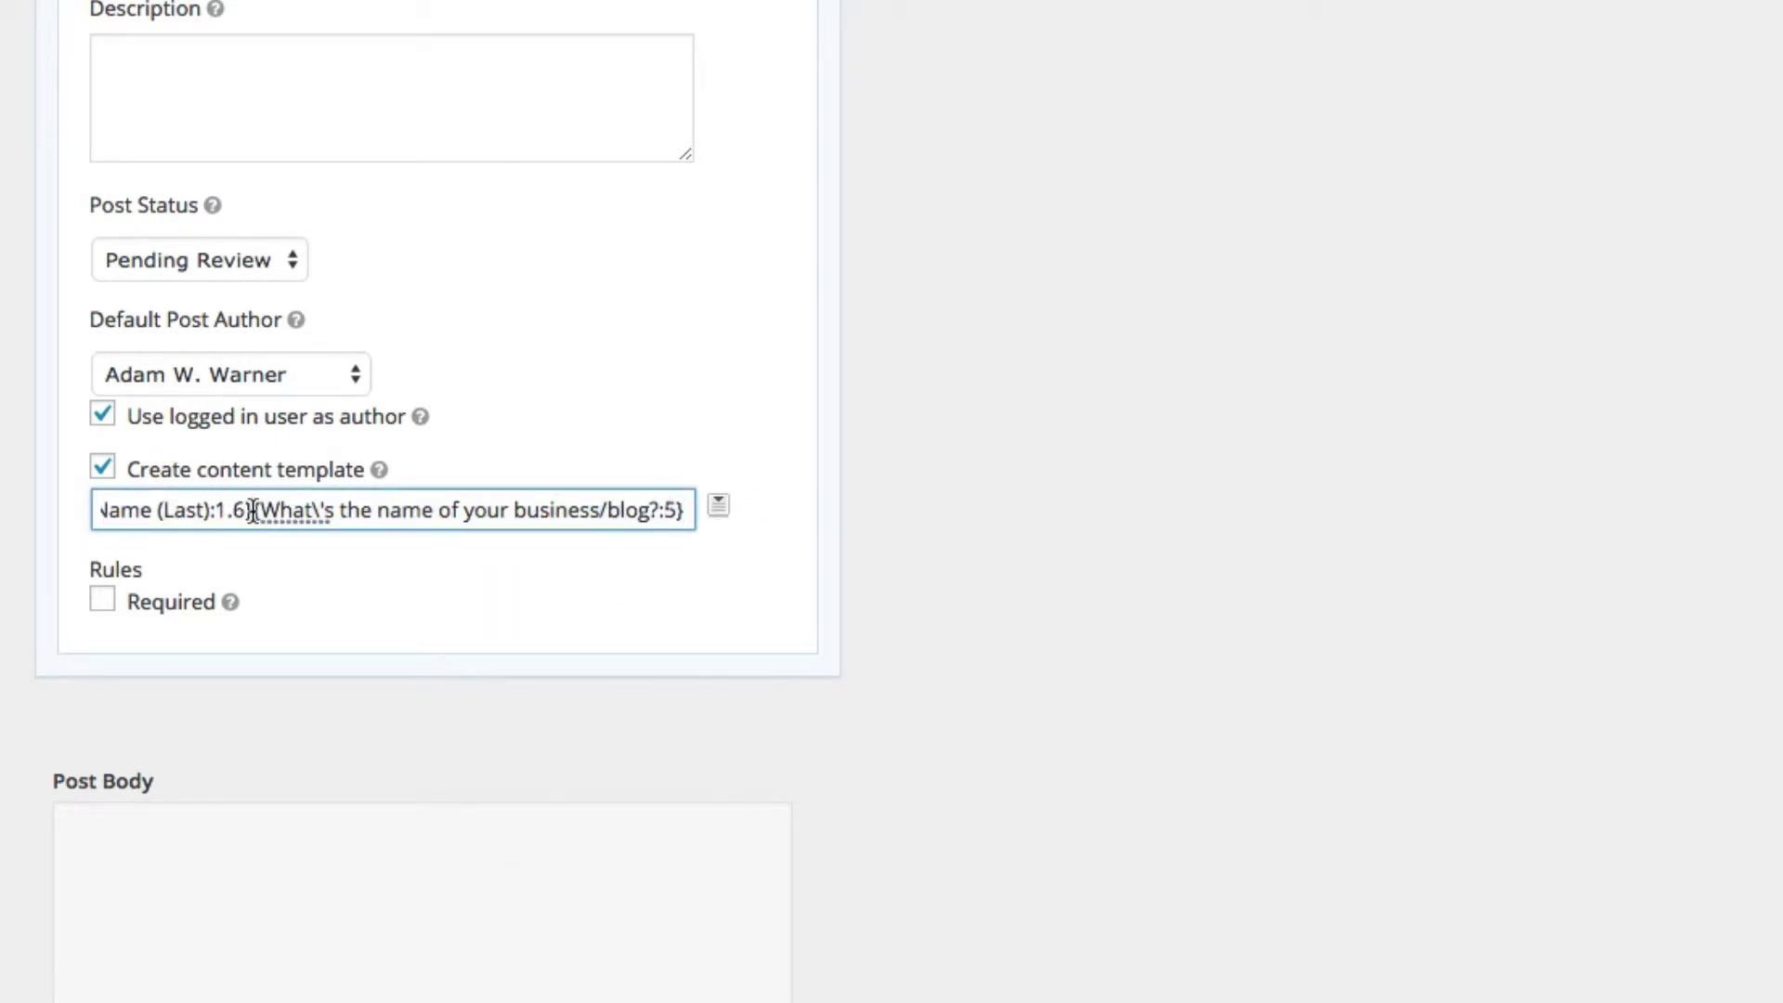
drag(252, 511, 701, 506)
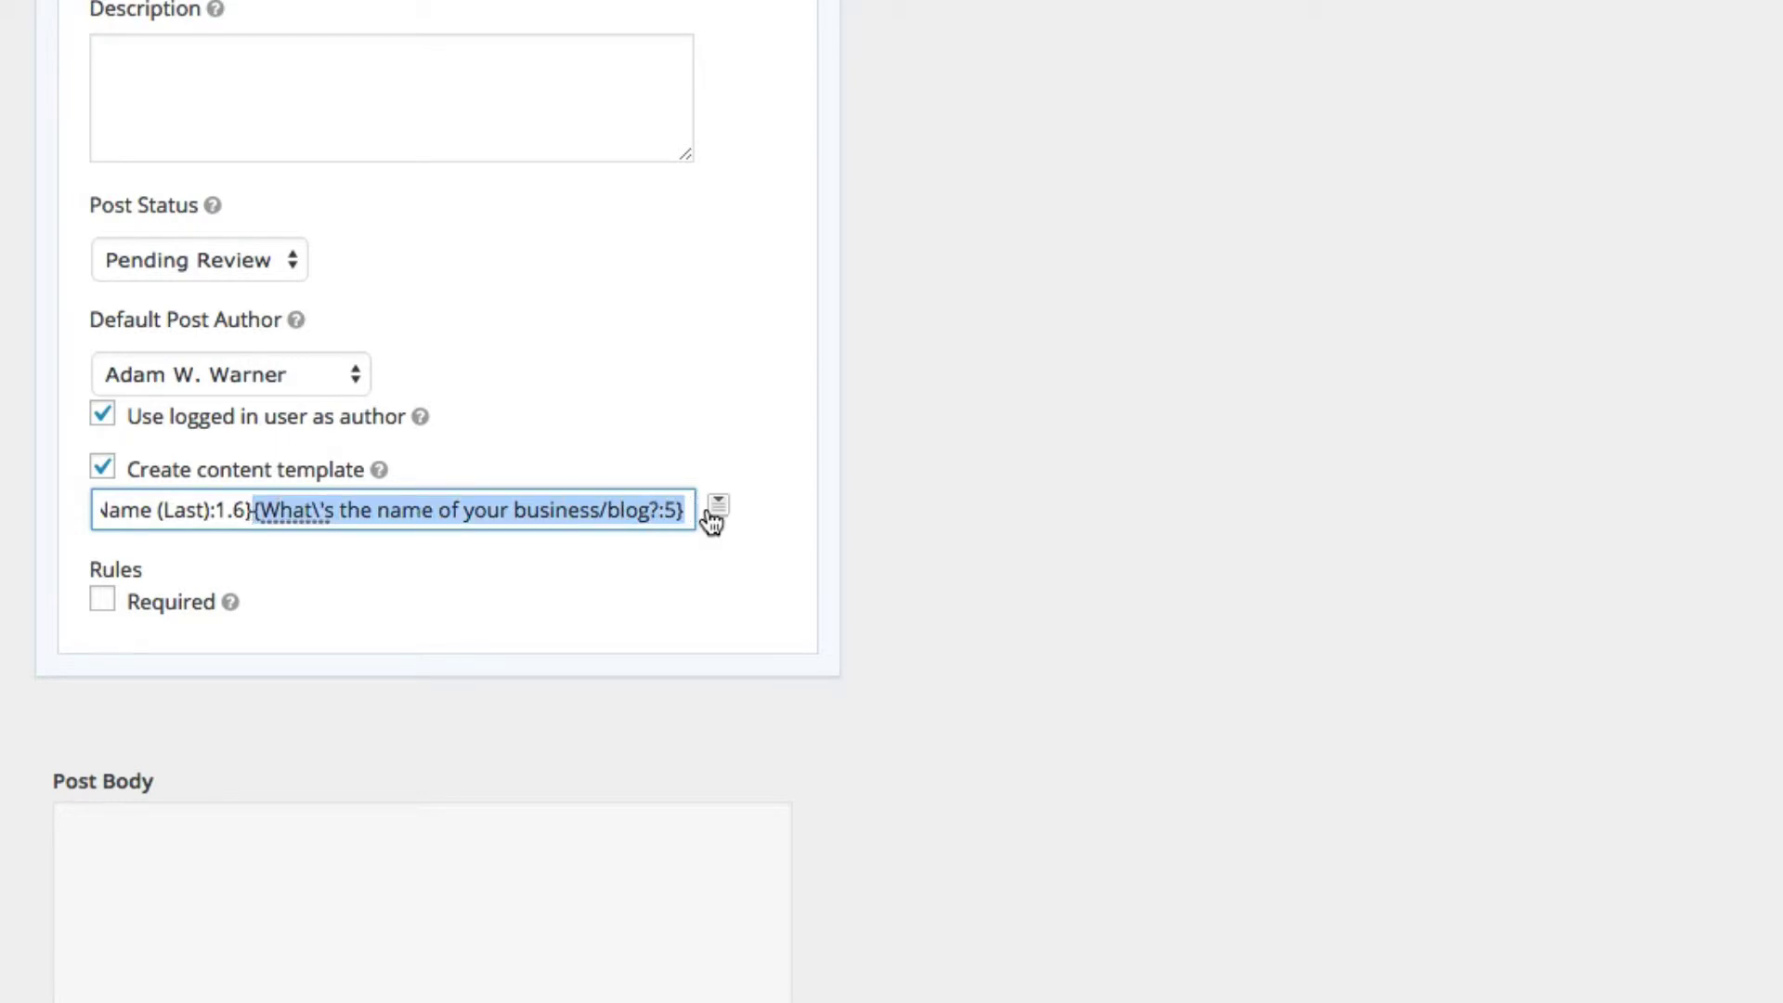
key(BackSpace)
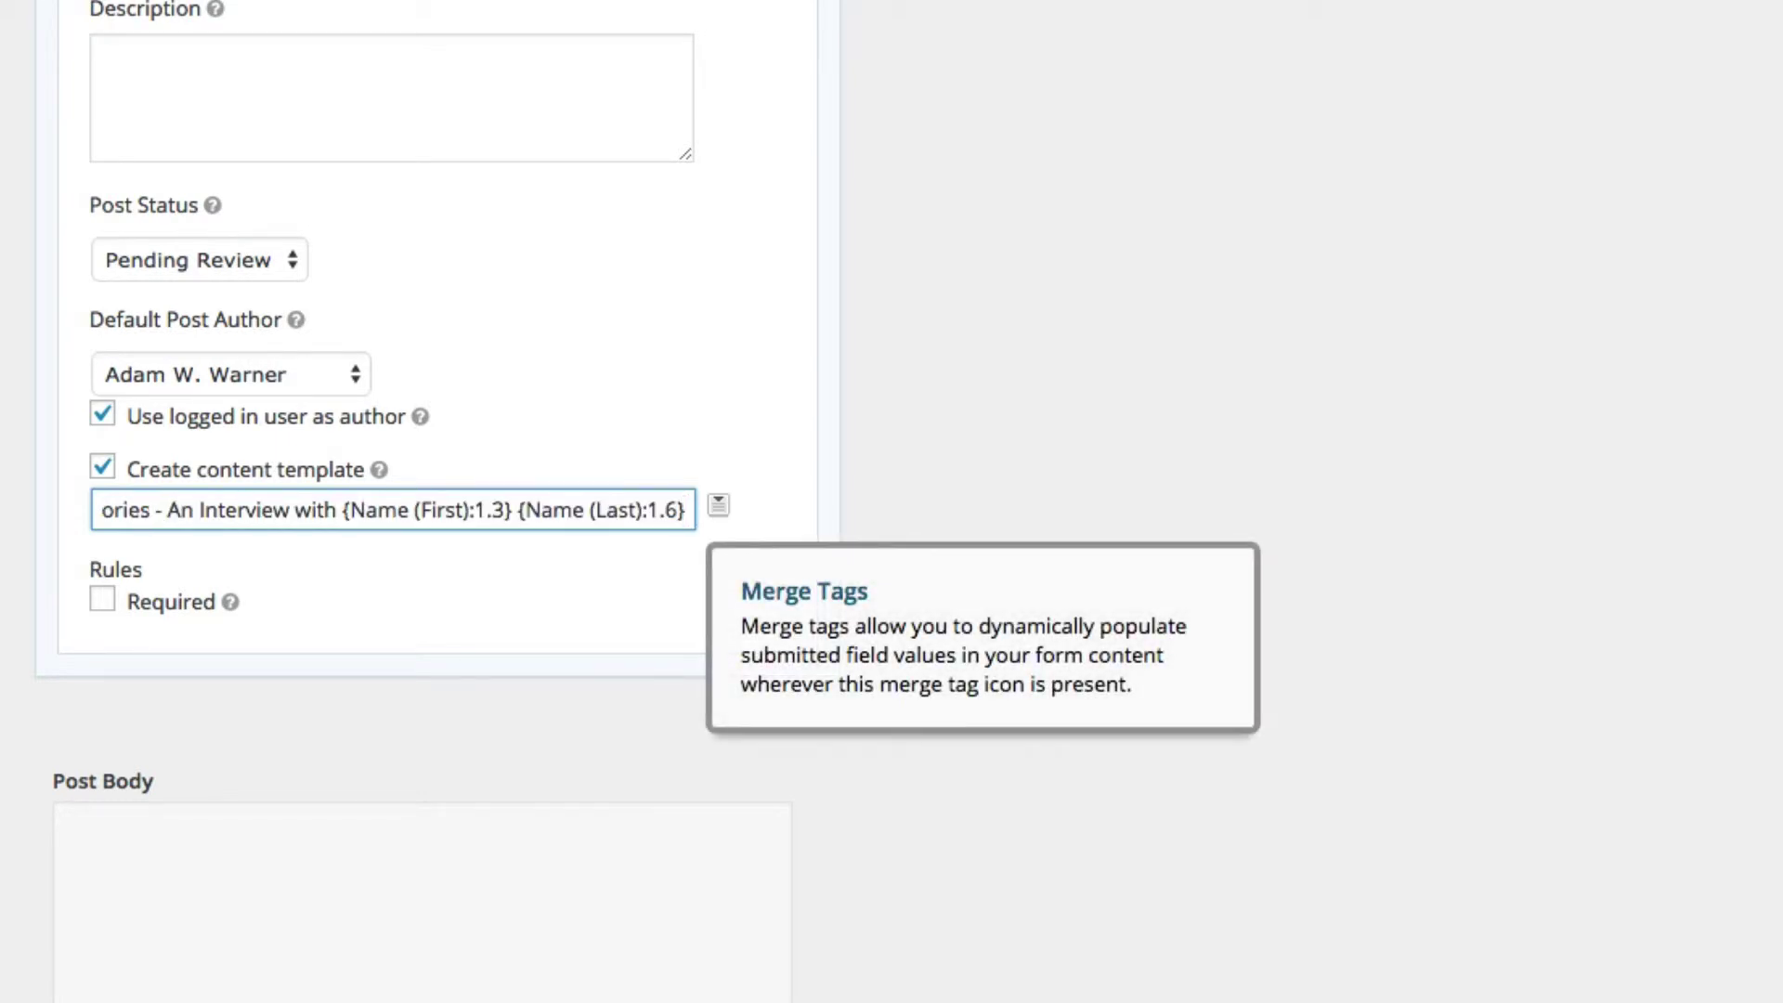
click(1079, 500)
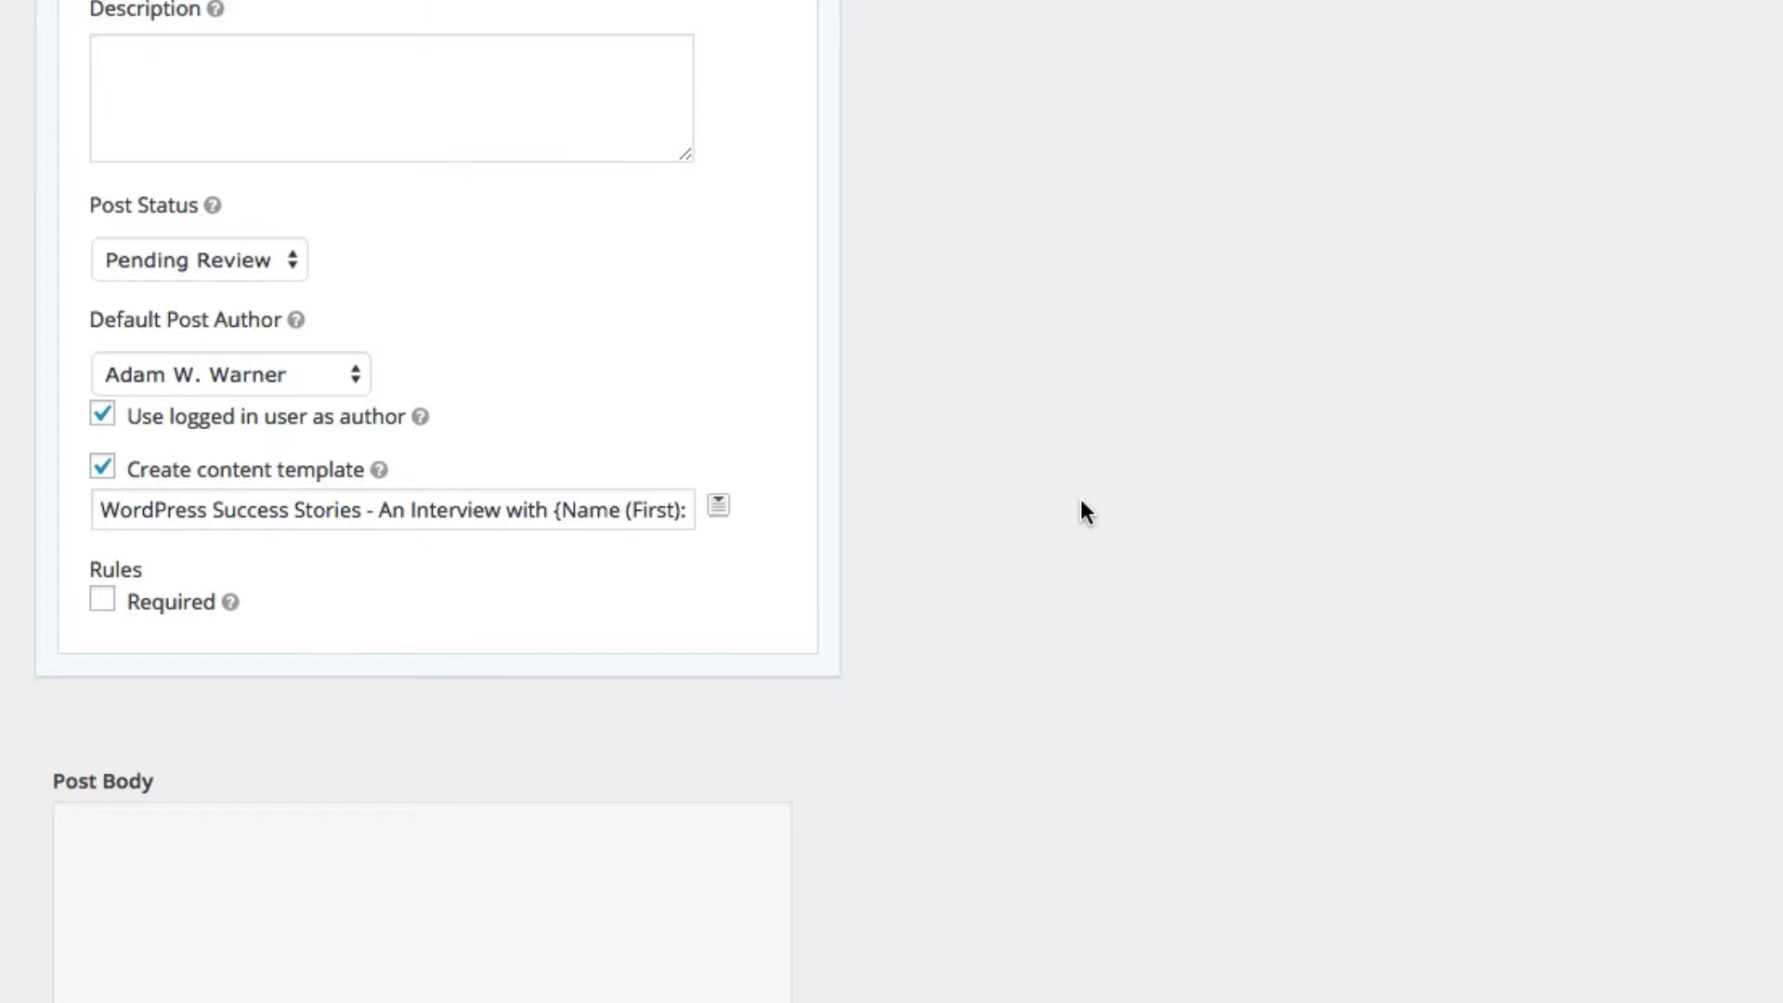
- Open the Post Body field's settings and enlarge its content template box to show more of the template
scroll(1182, 578, down, 3)
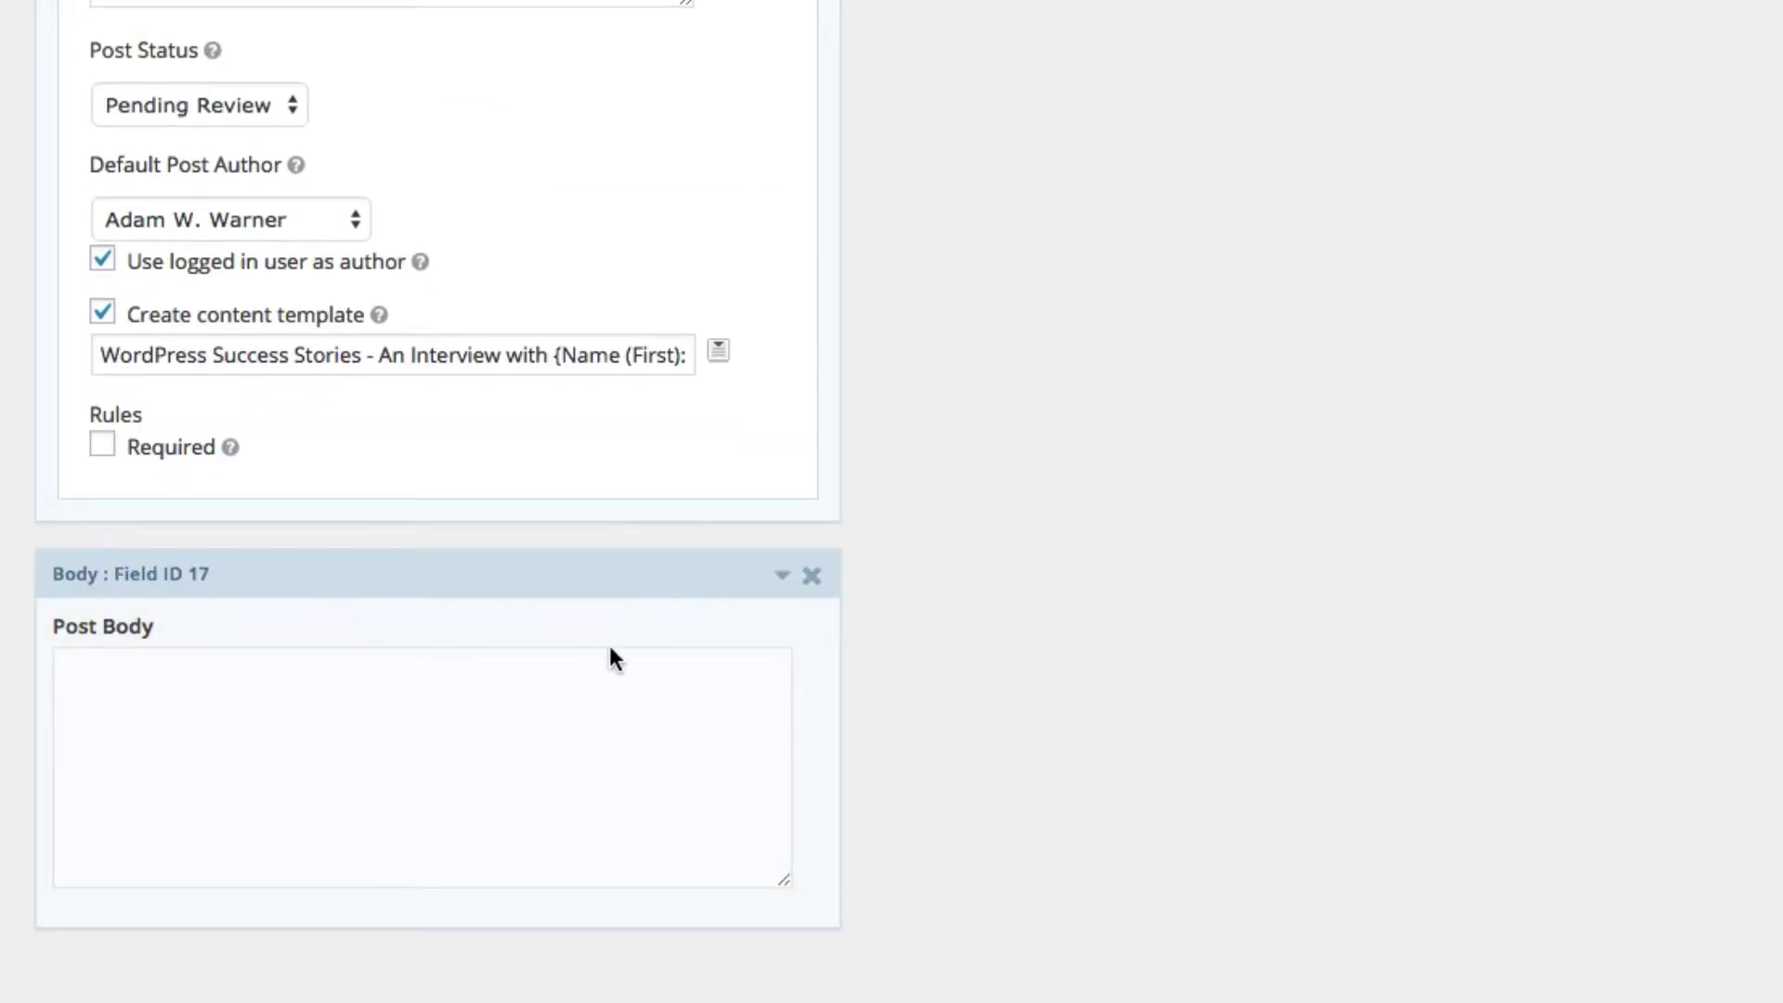
click(643, 585)
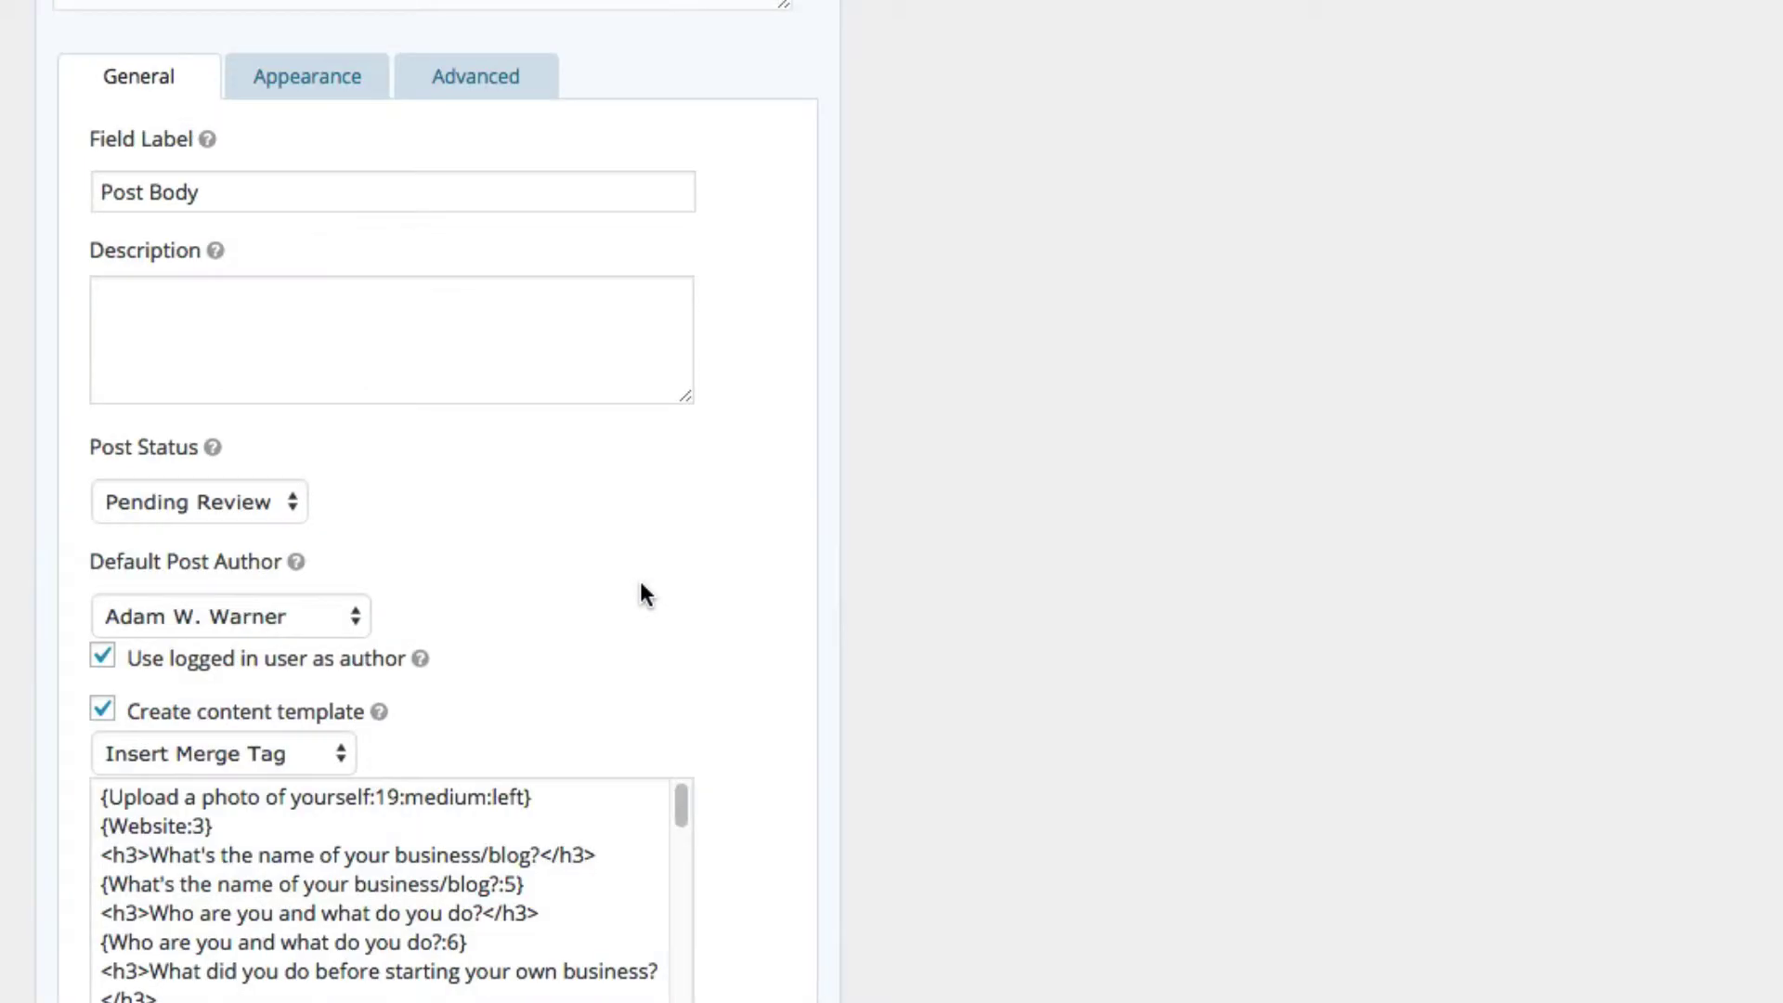
scroll(789, 620, down, 3)
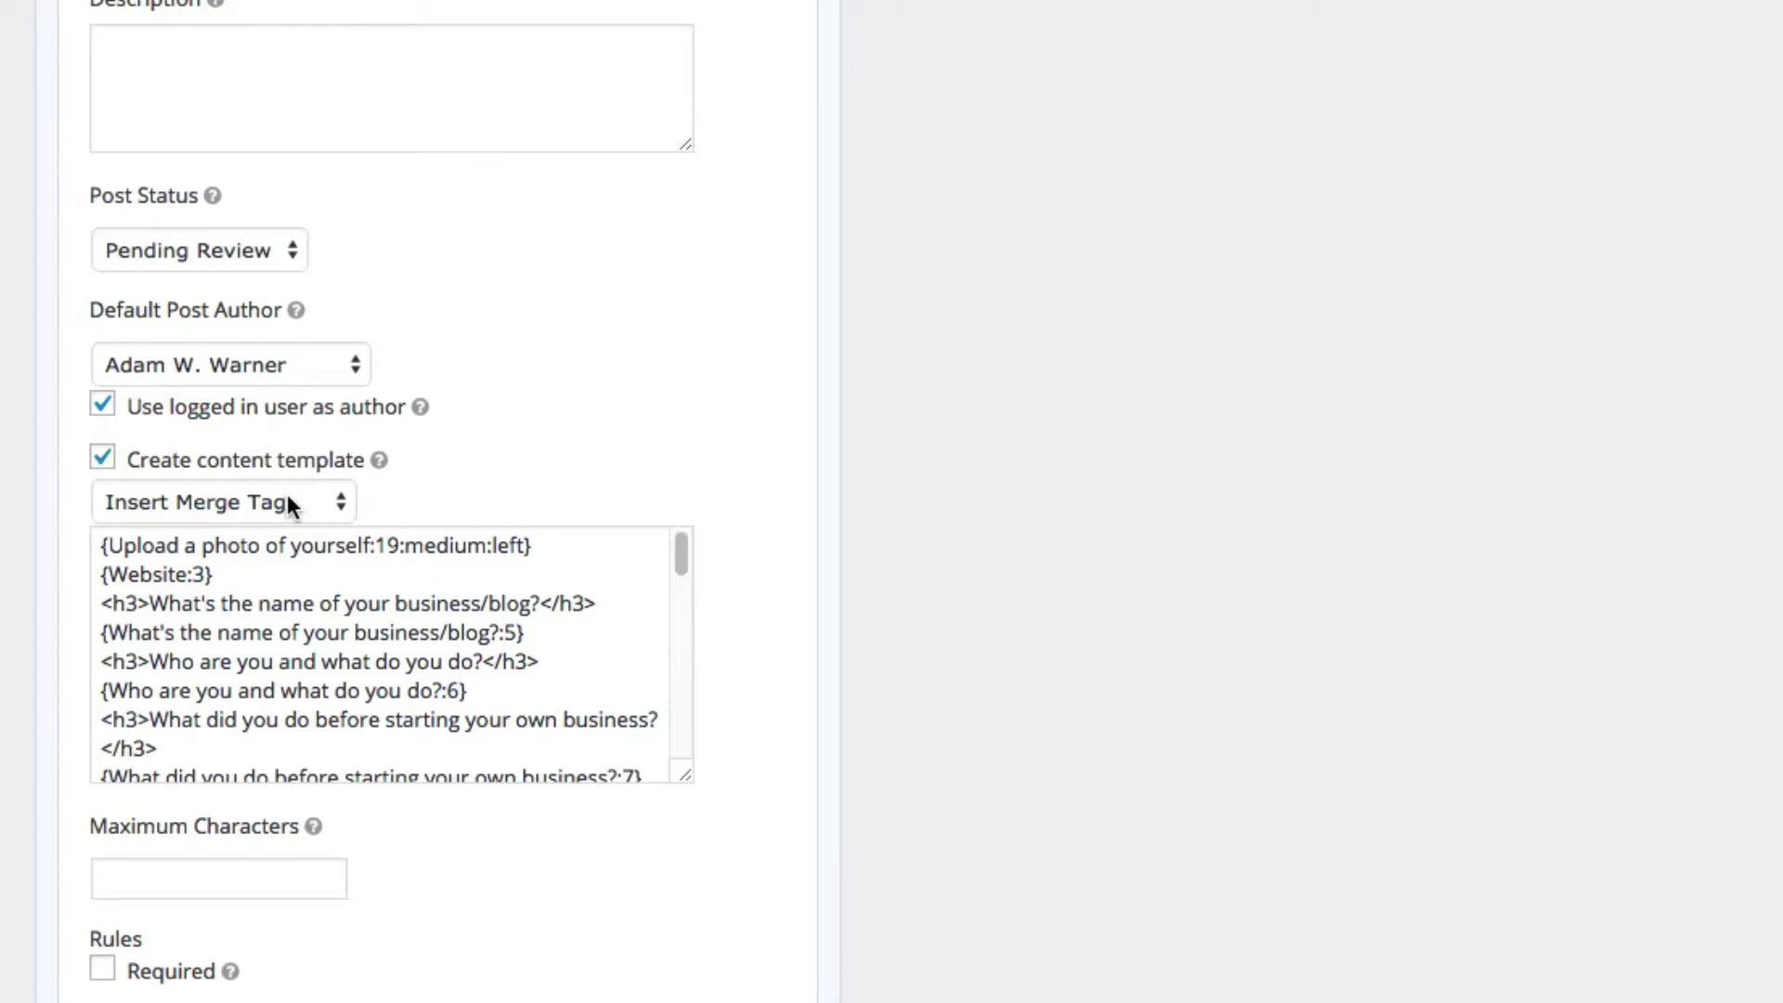
scroll(408, 539, down, 2)
scroll(408, 539, up, 2)
drag(676, 775, 808, 1001)
scroll(827, 548, down, 2)
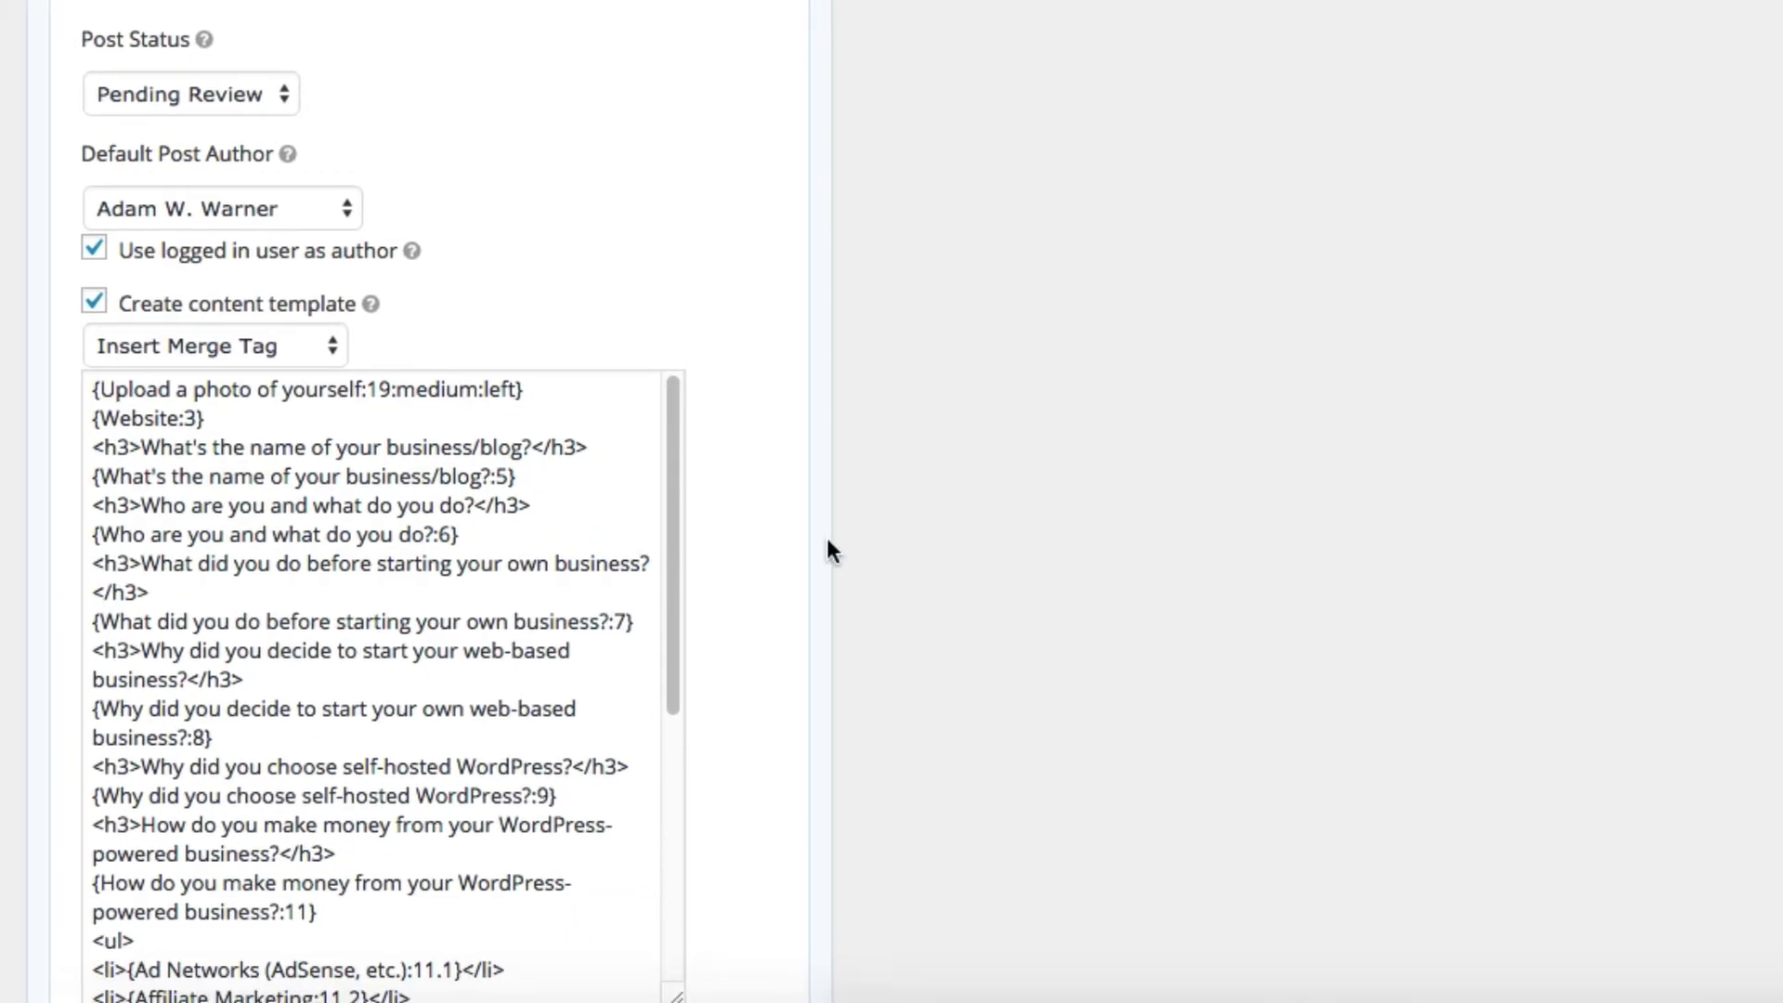
scroll(826, 539, down, 3)
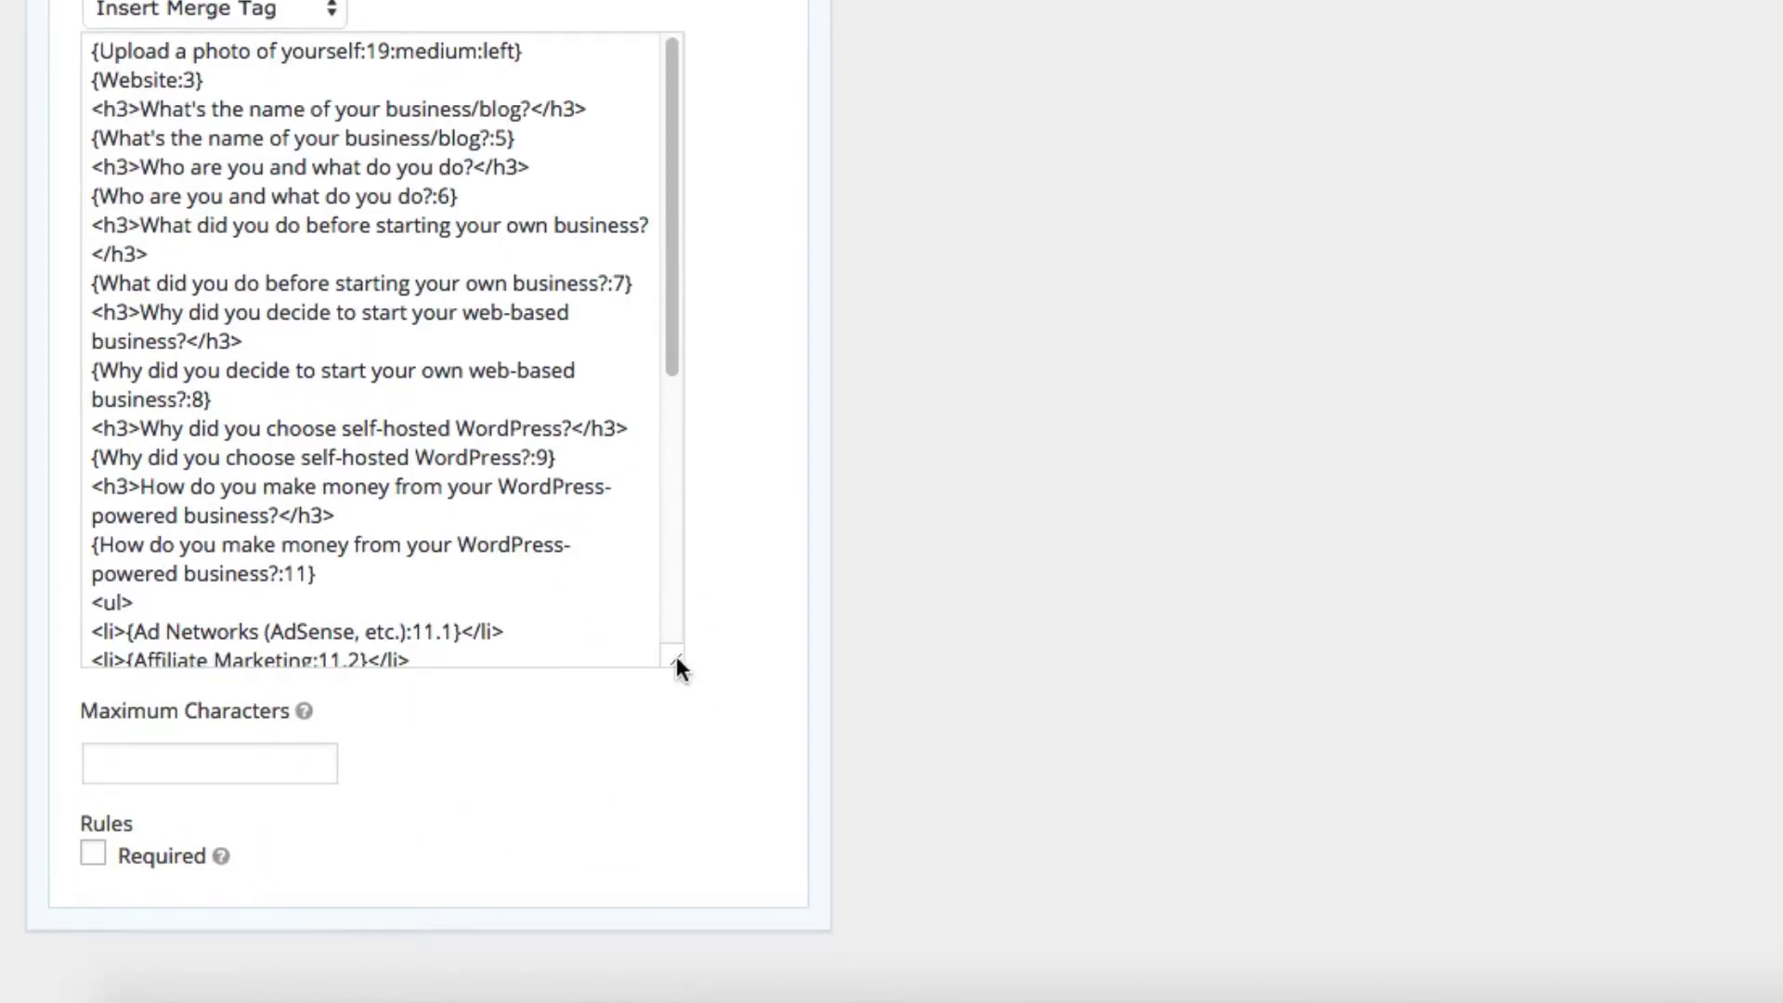
drag(676, 662, 723, 947)
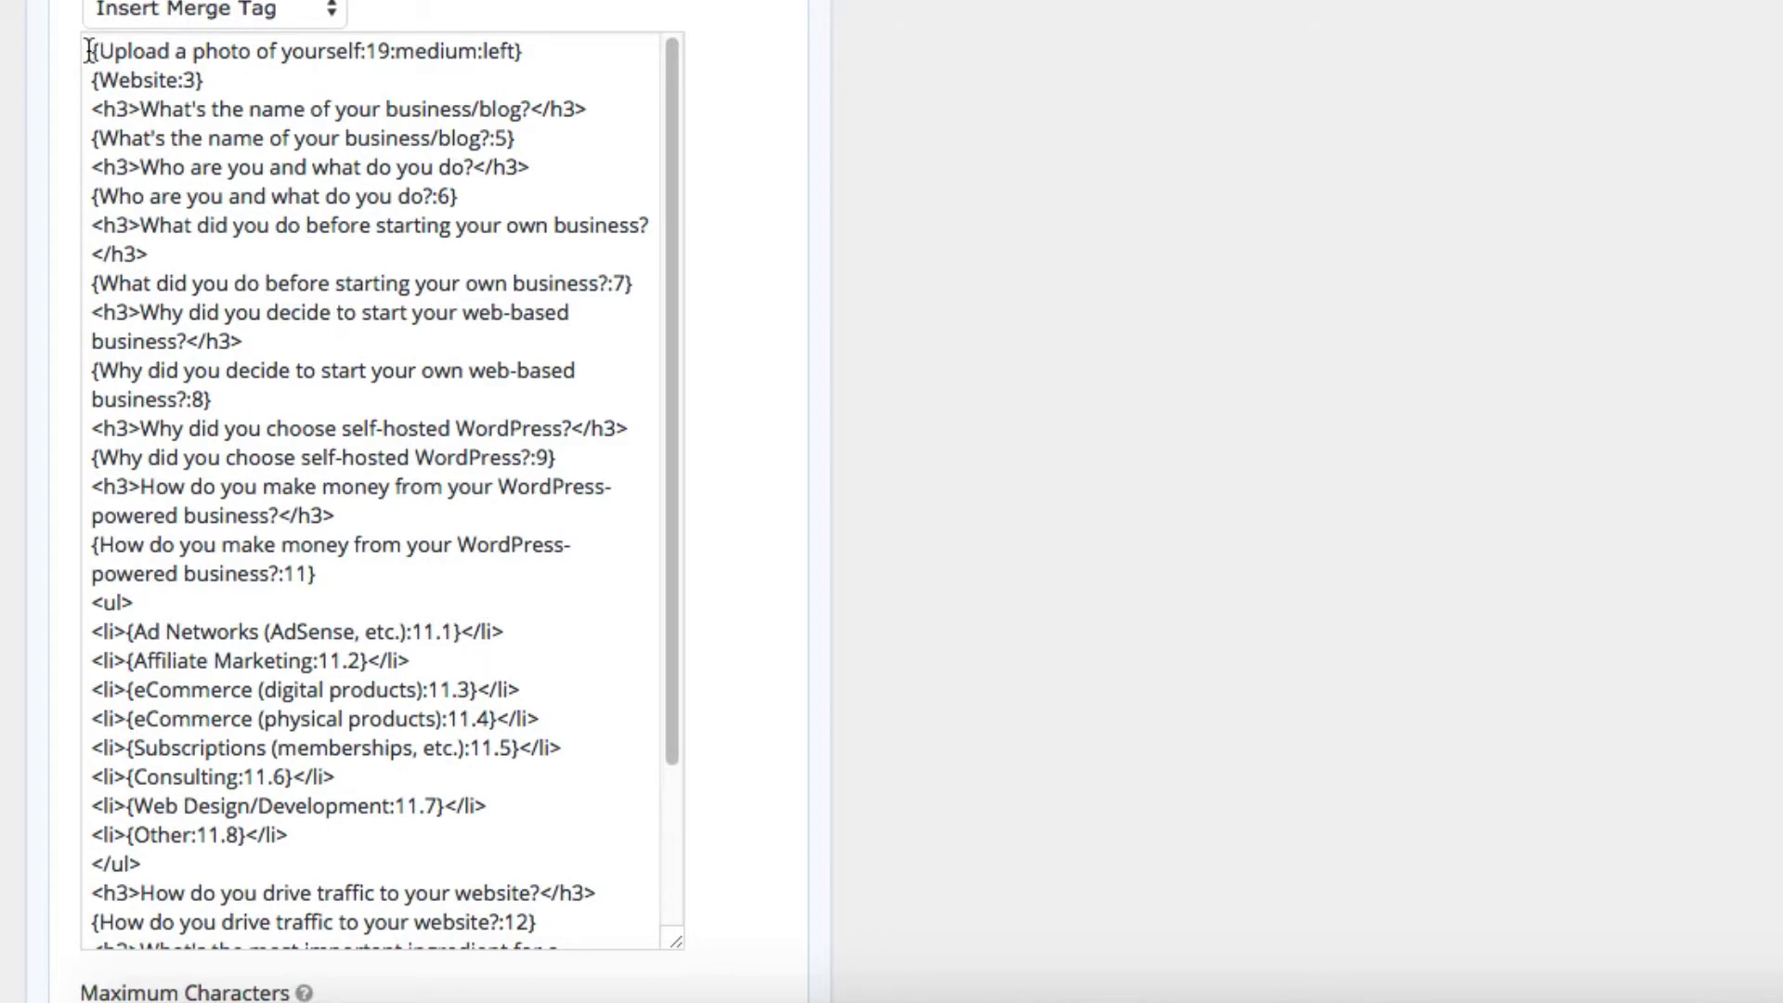
- Insert another "Upload a photo of yourself" merge tag, sized Medium - Left Aligned, on a new line below the first photo tag
drag(89, 51, 518, 54)
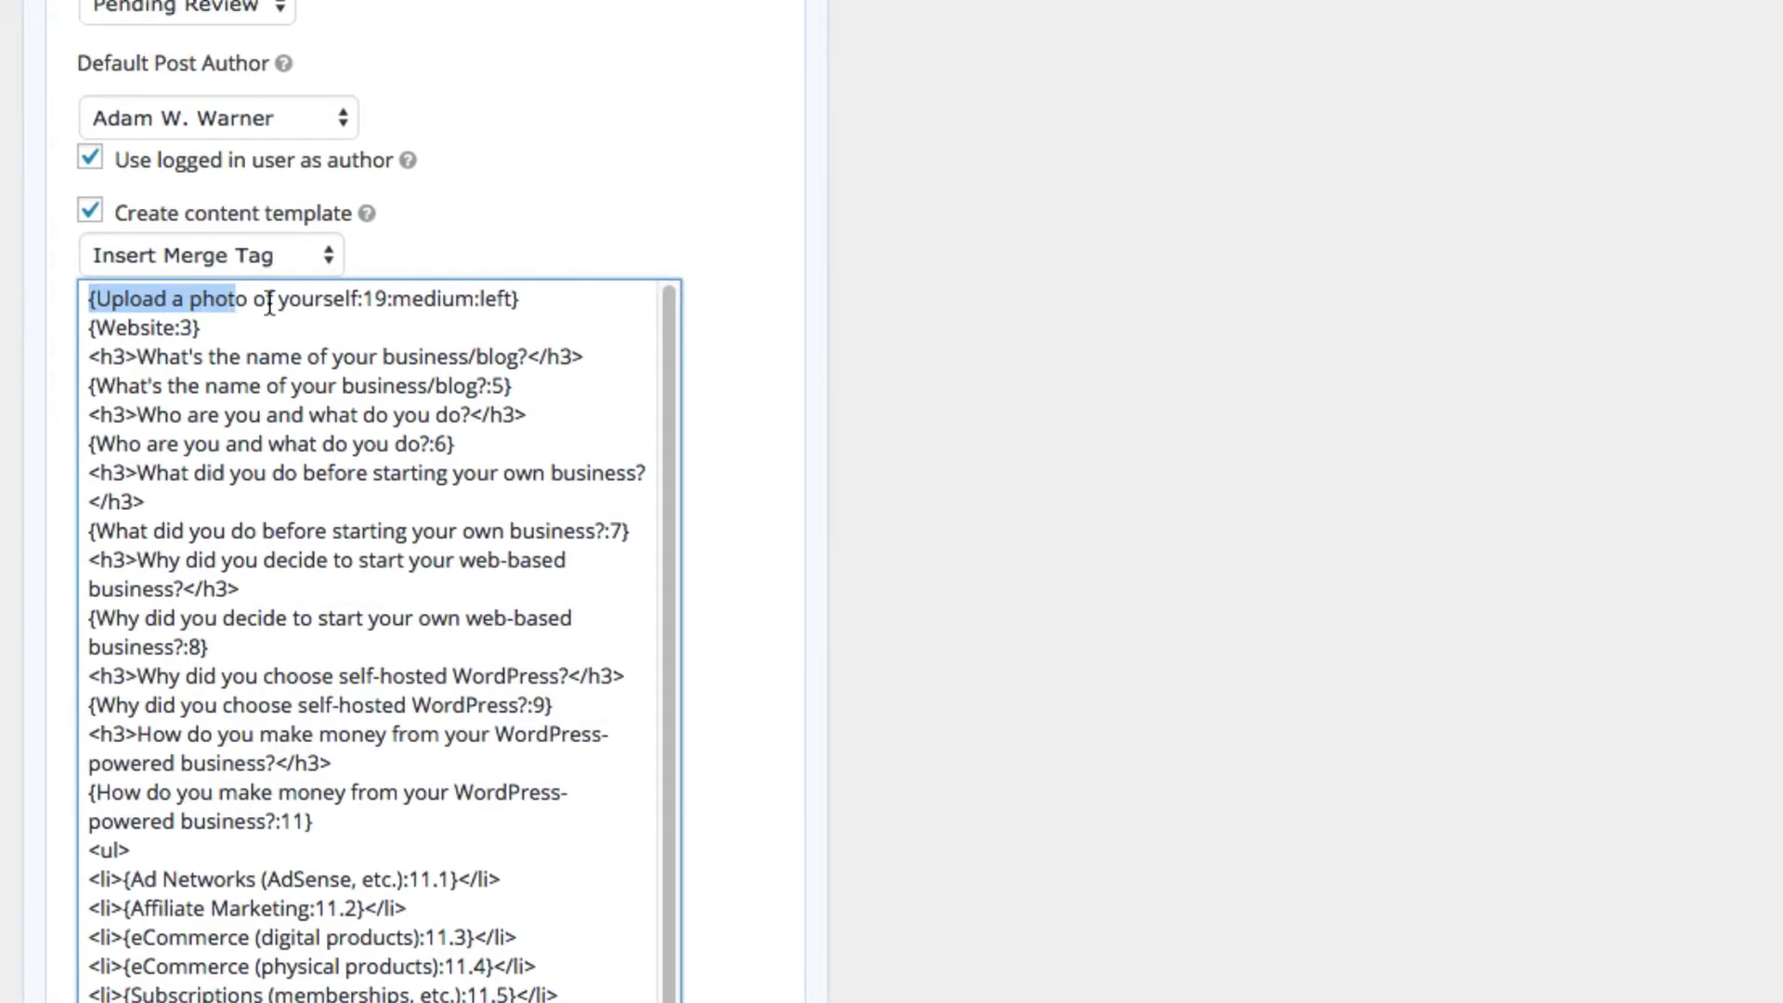
drag(514, 303, 518, 304)
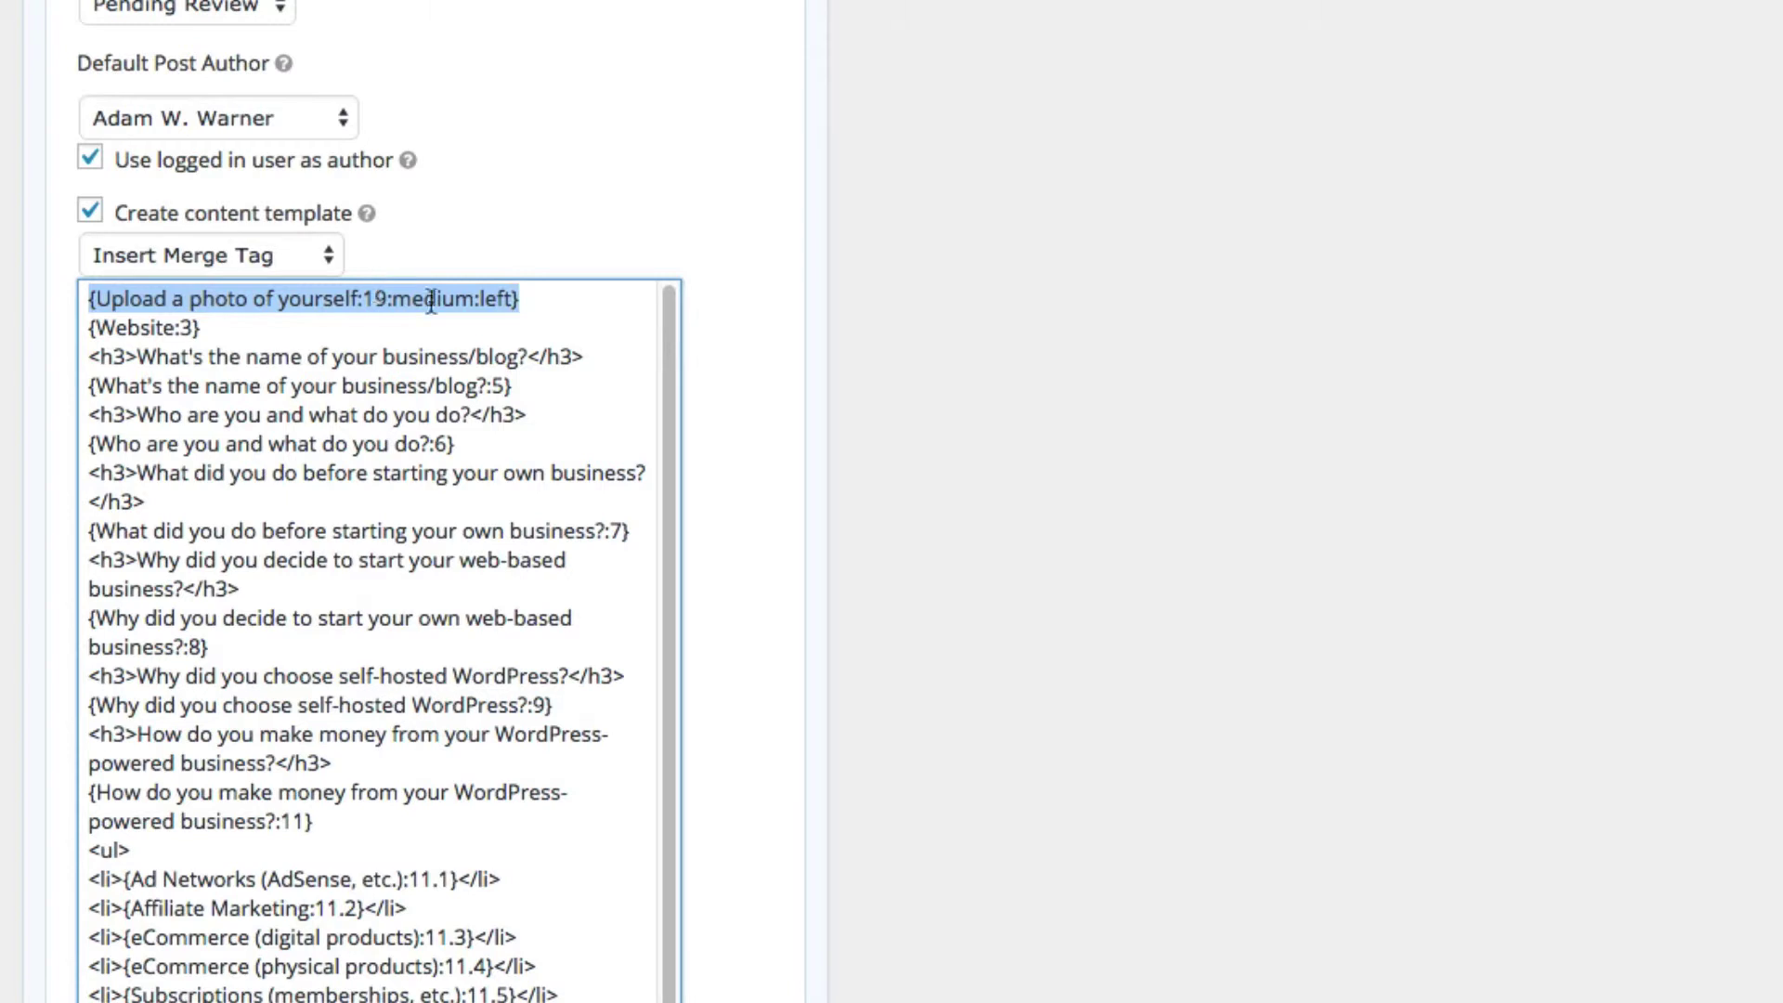
click(558, 301)
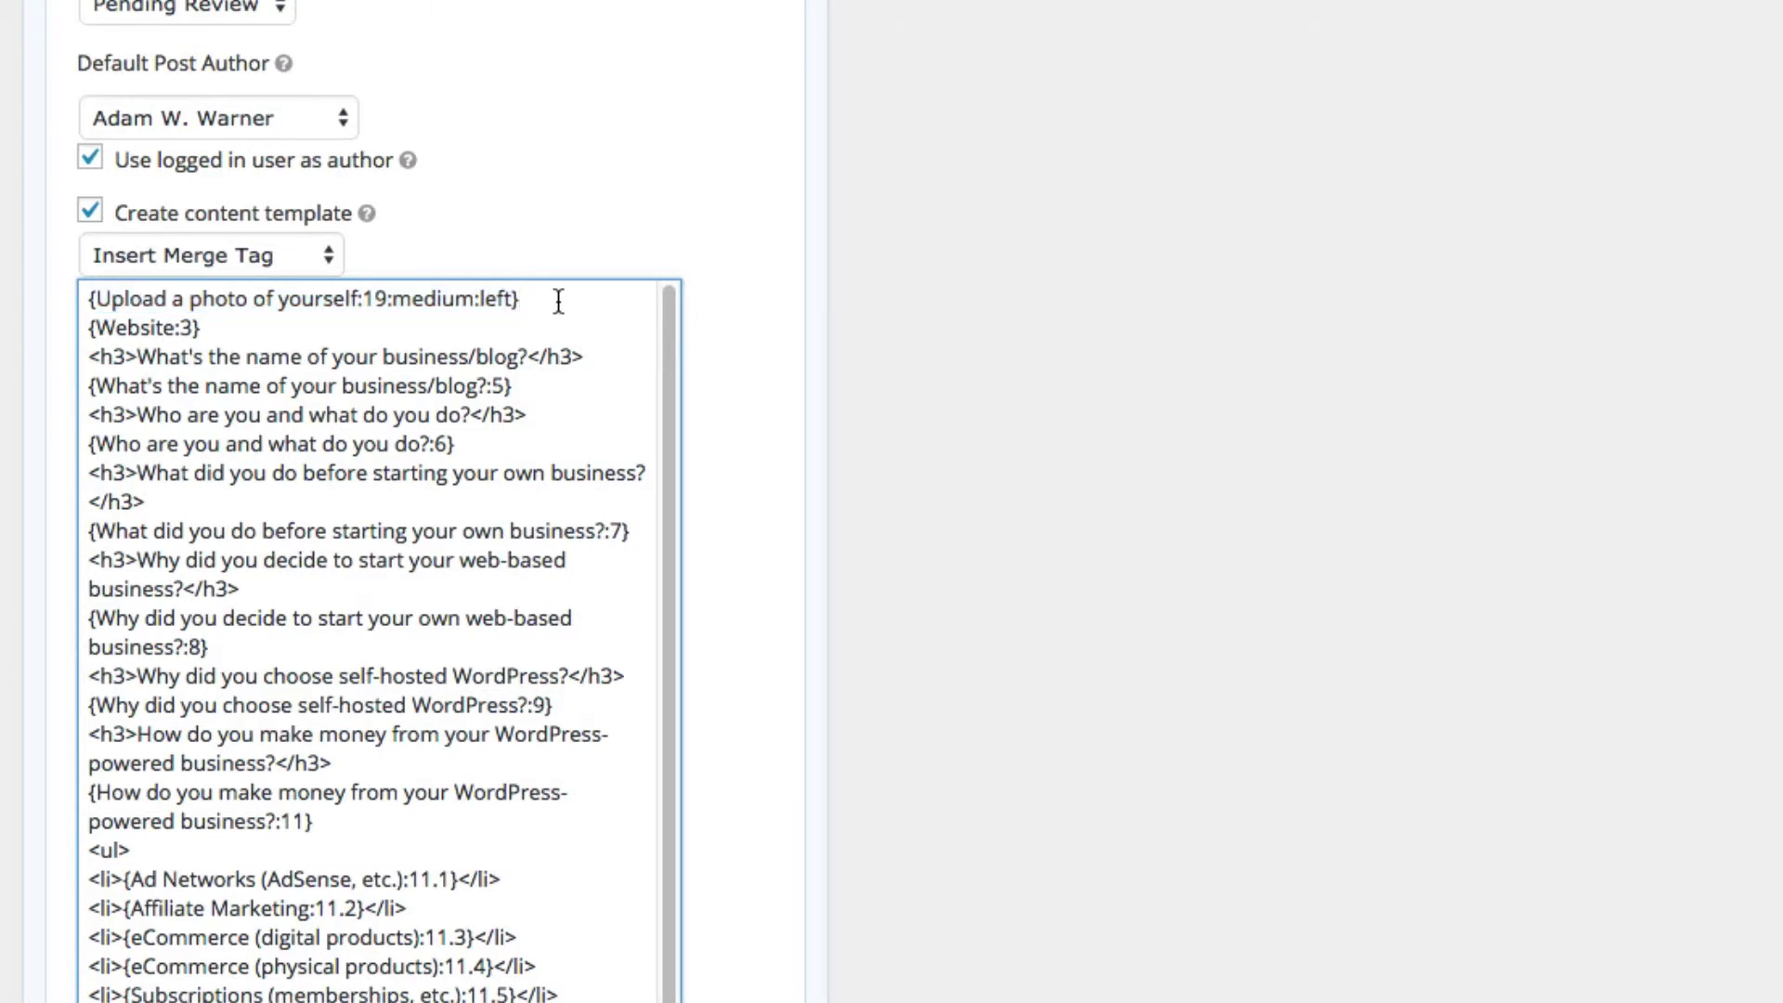
key(Return)
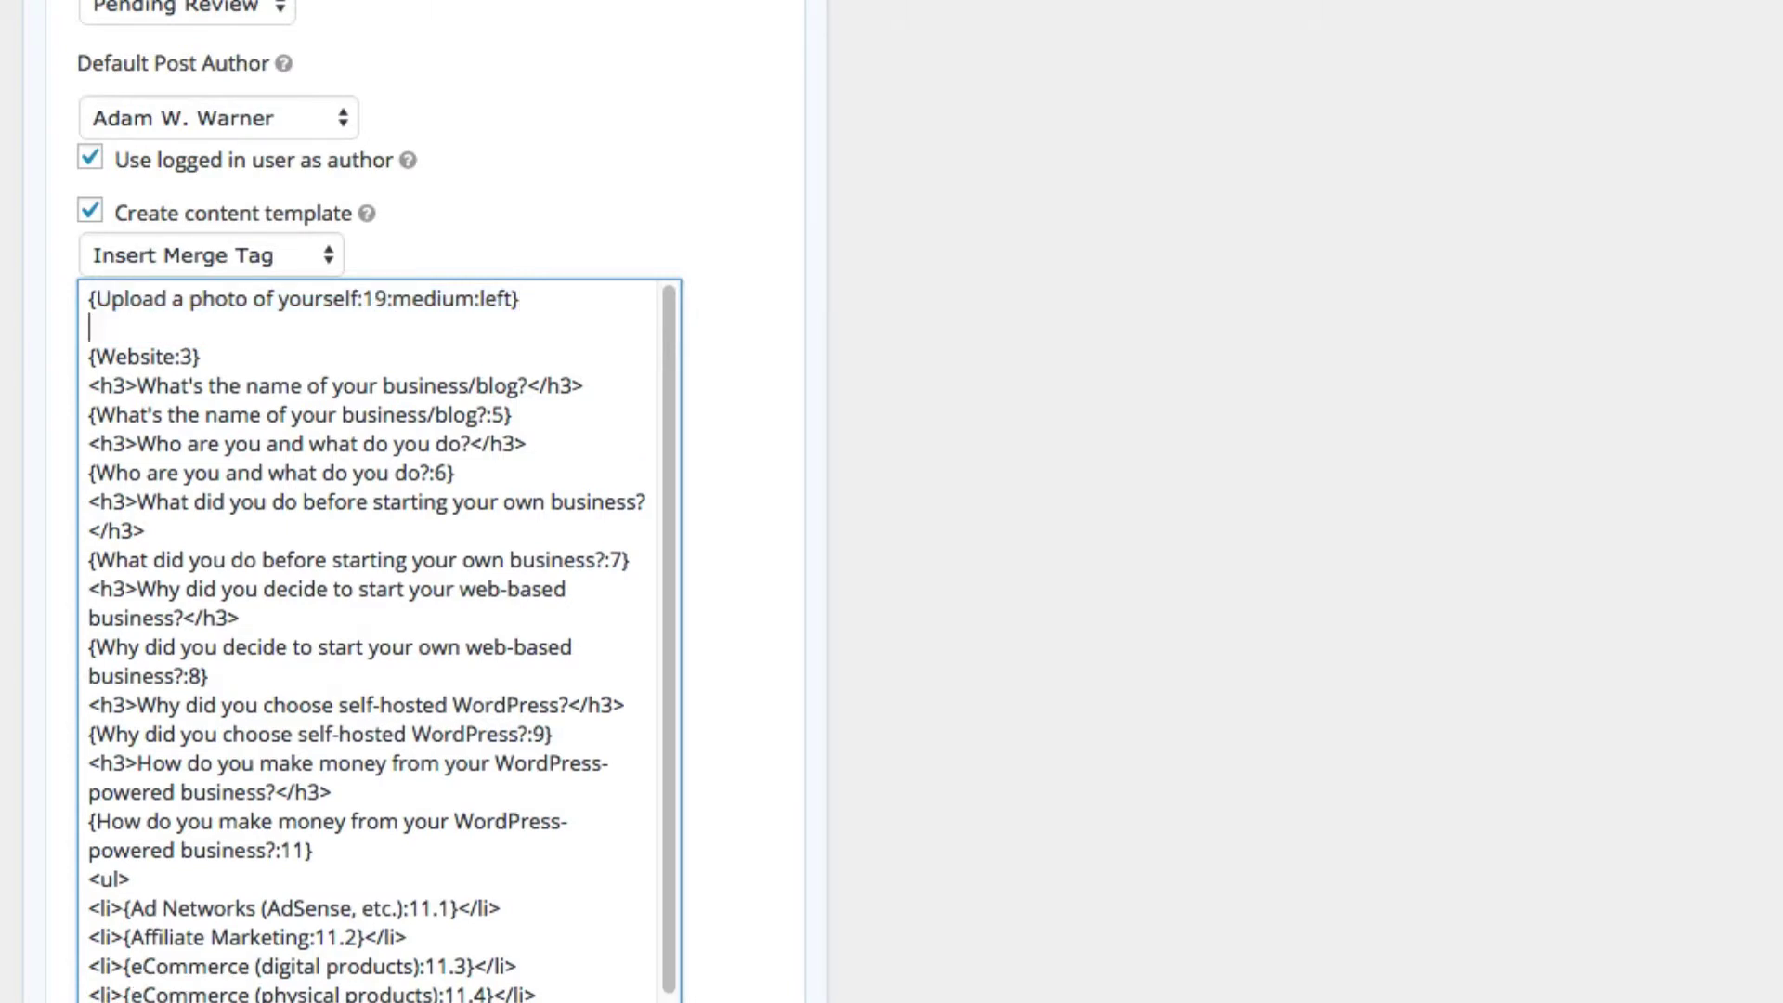
click(287, 260)
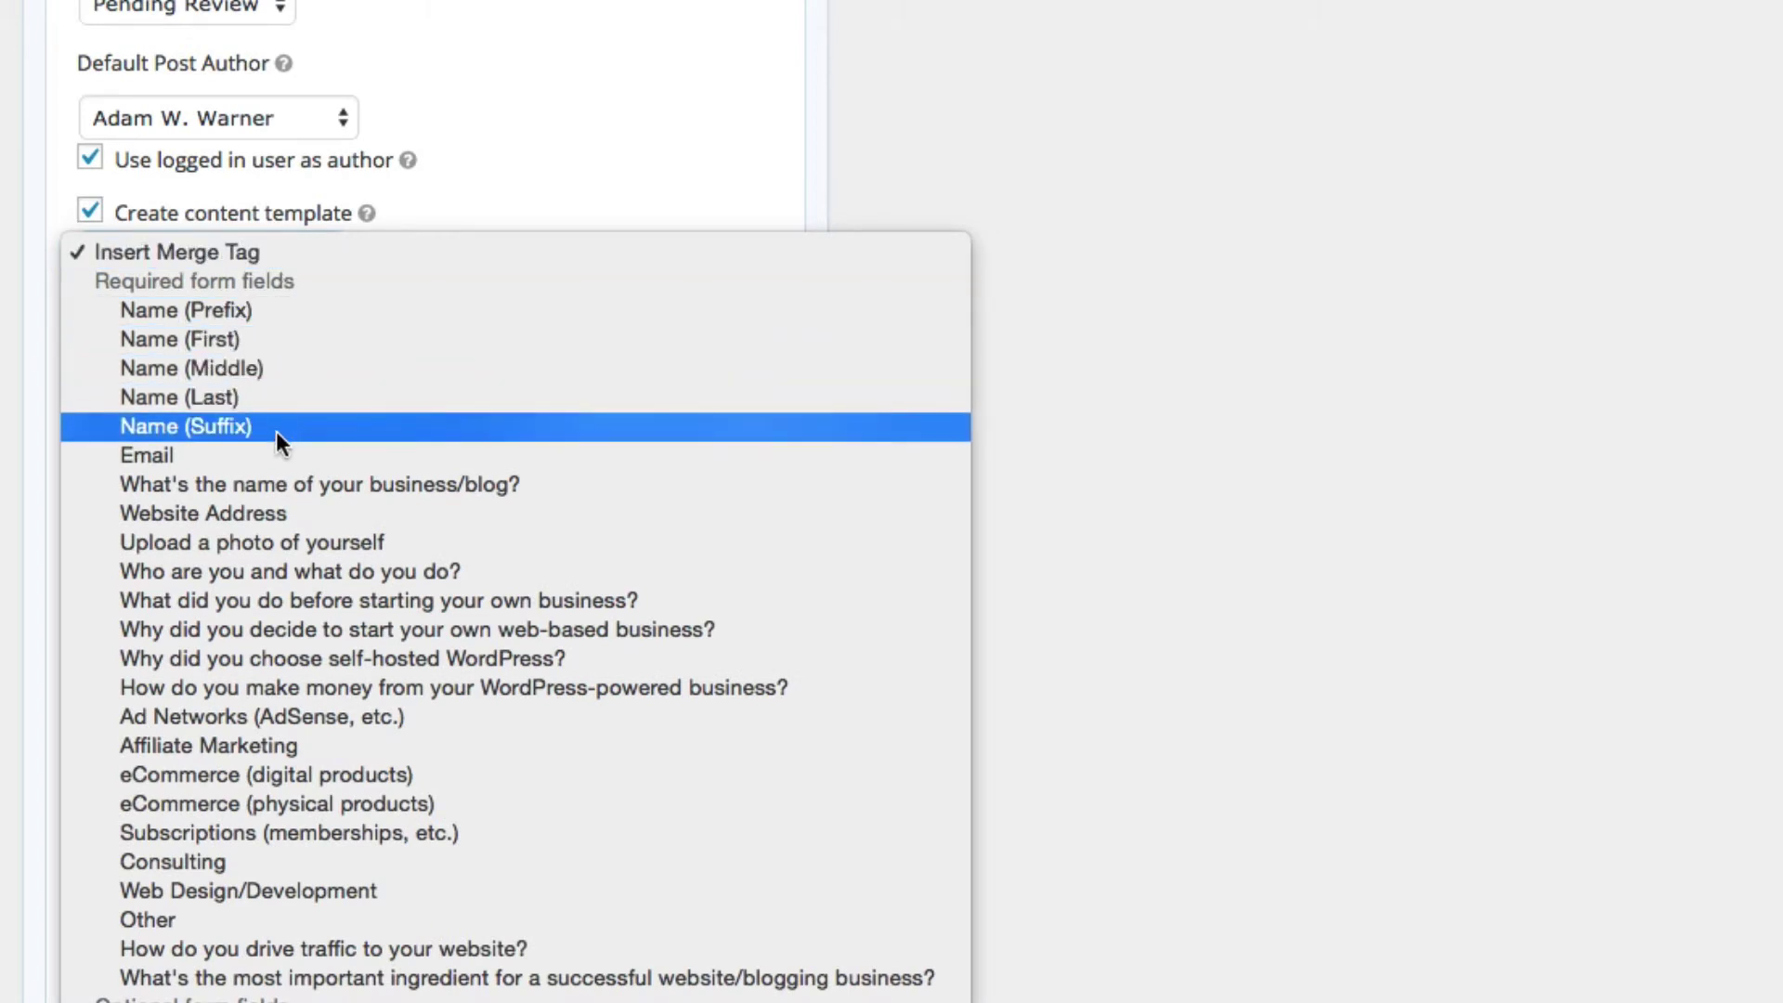
click(440, 542)
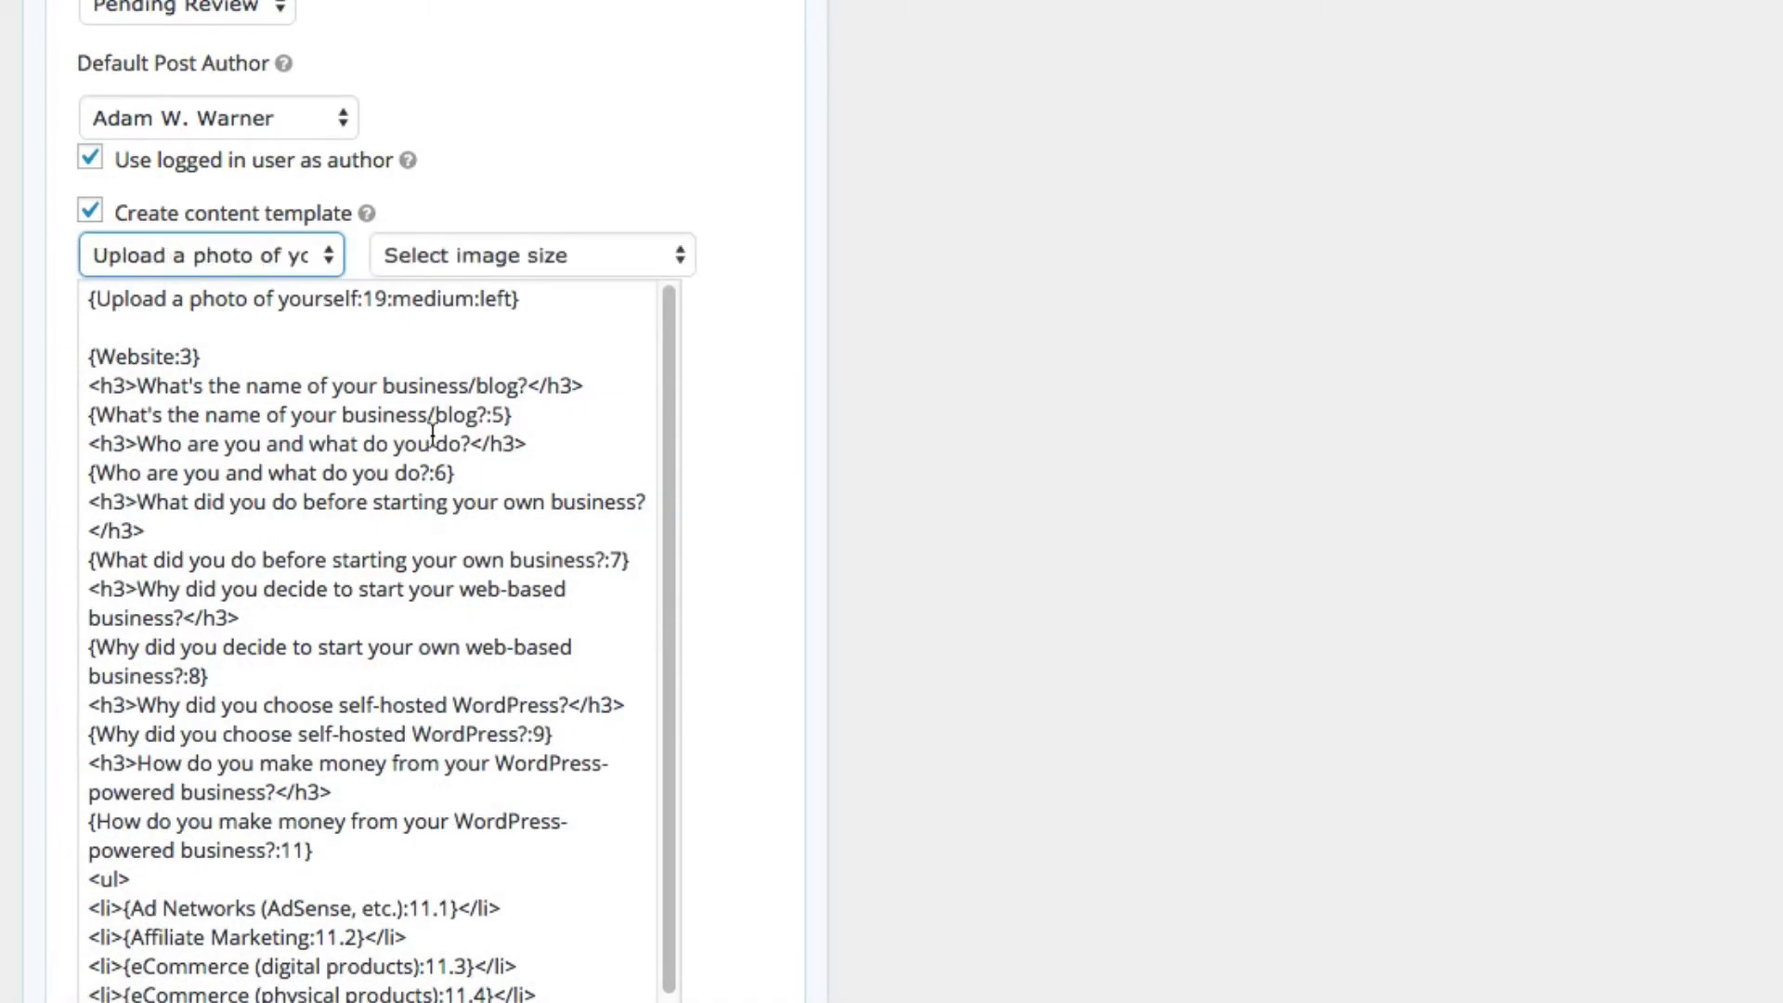
click(561, 262)
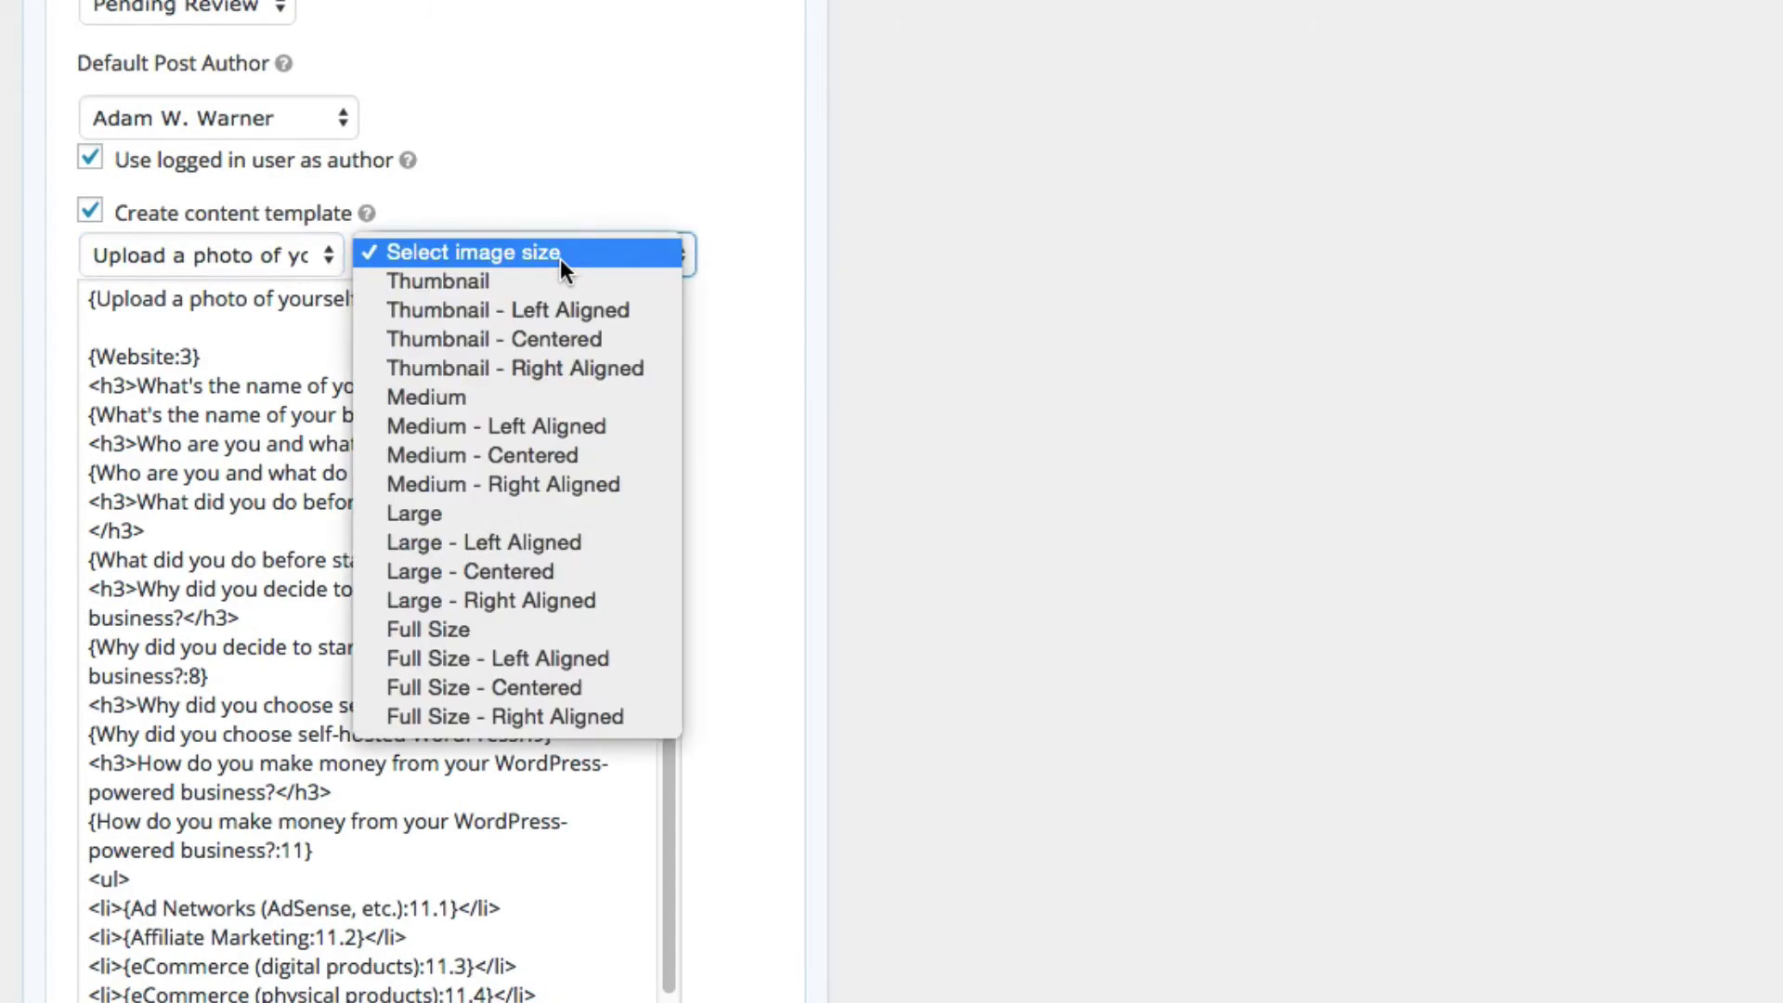
click(549, 425)
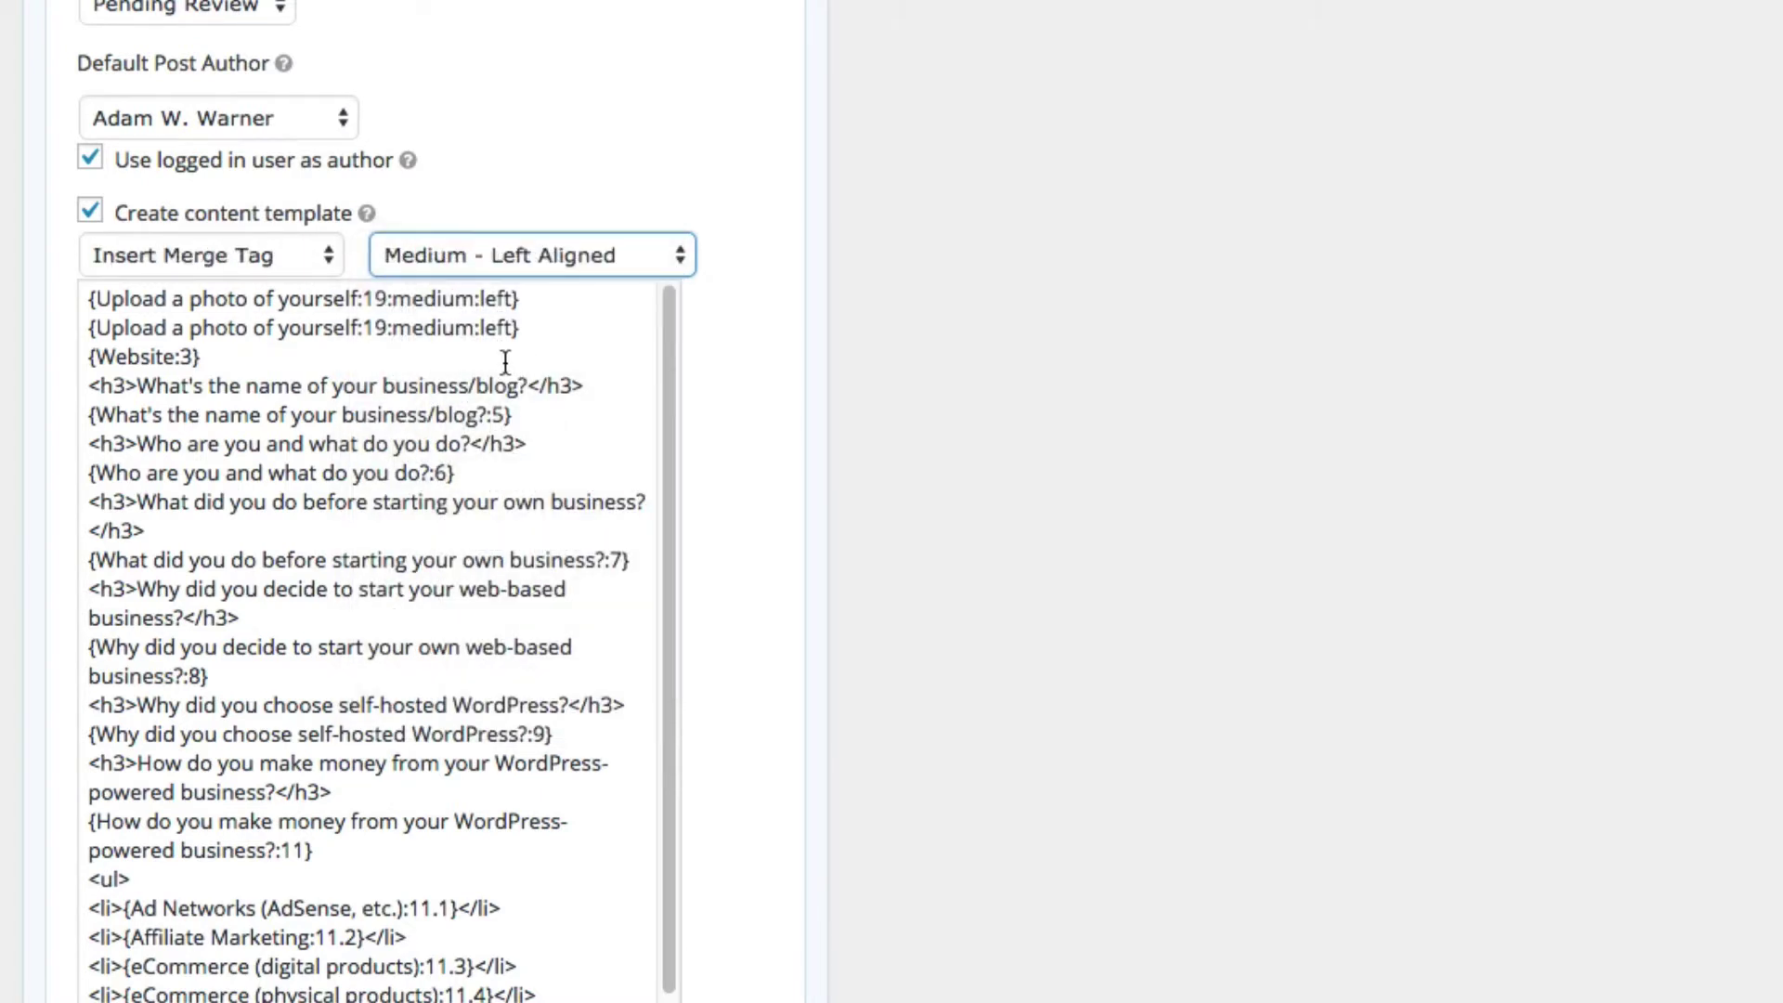
triple_click(401, 332)
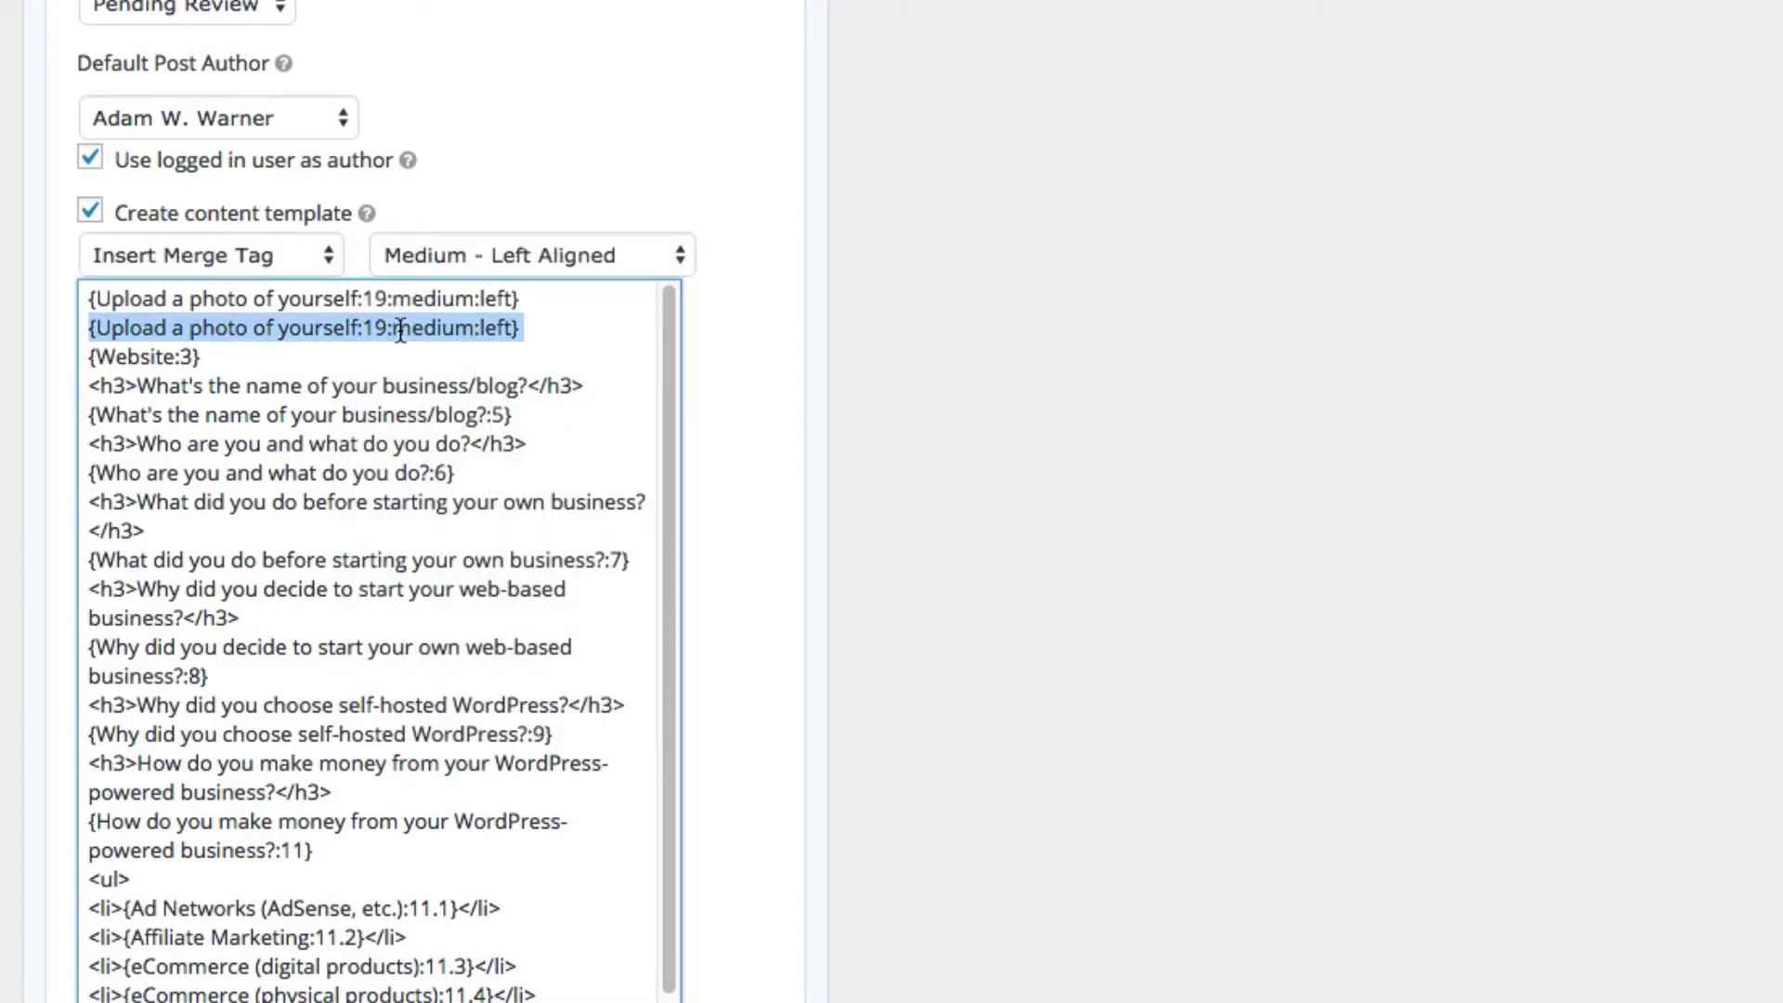
triple_click(406, 301)
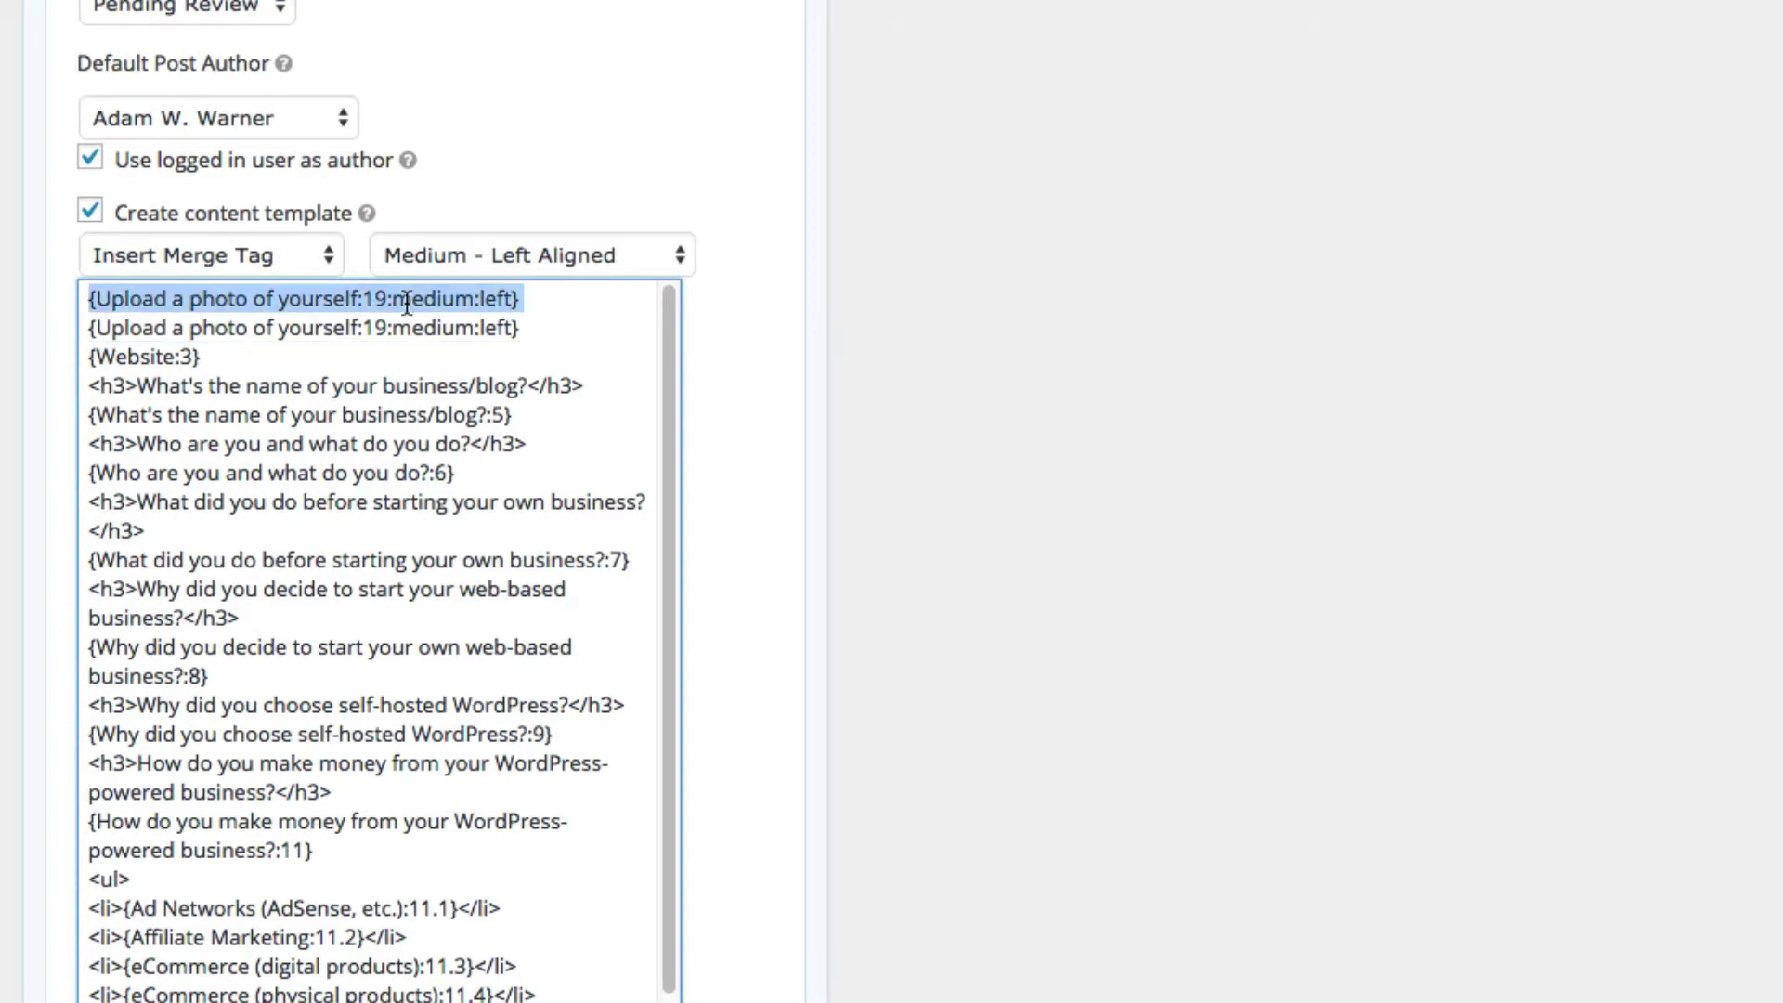
- Delete the duplicate "Upload a photo of yourself" merge tag from the first line of the Post Body content template
key(BackSpace)
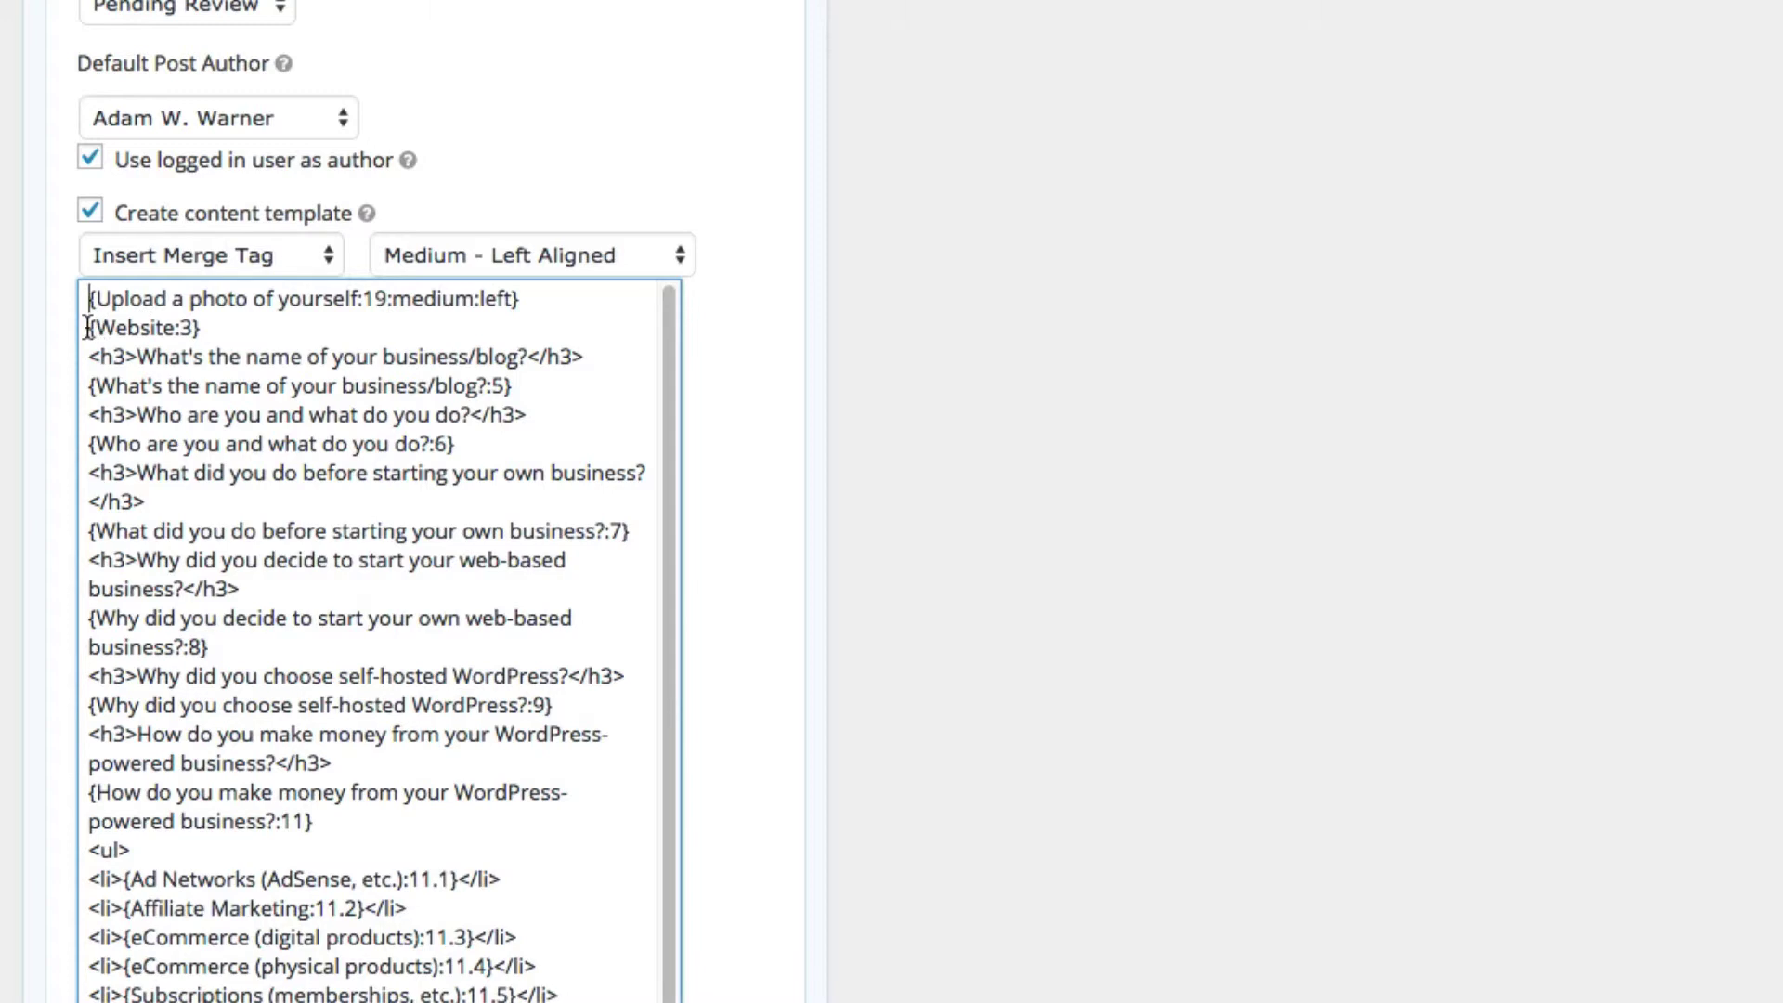
- Examine the Website merge tag, the available merge tags, and the h3 markup around the "What's the name of your business/blog?" heading
drag(89, 327, 221, 325)
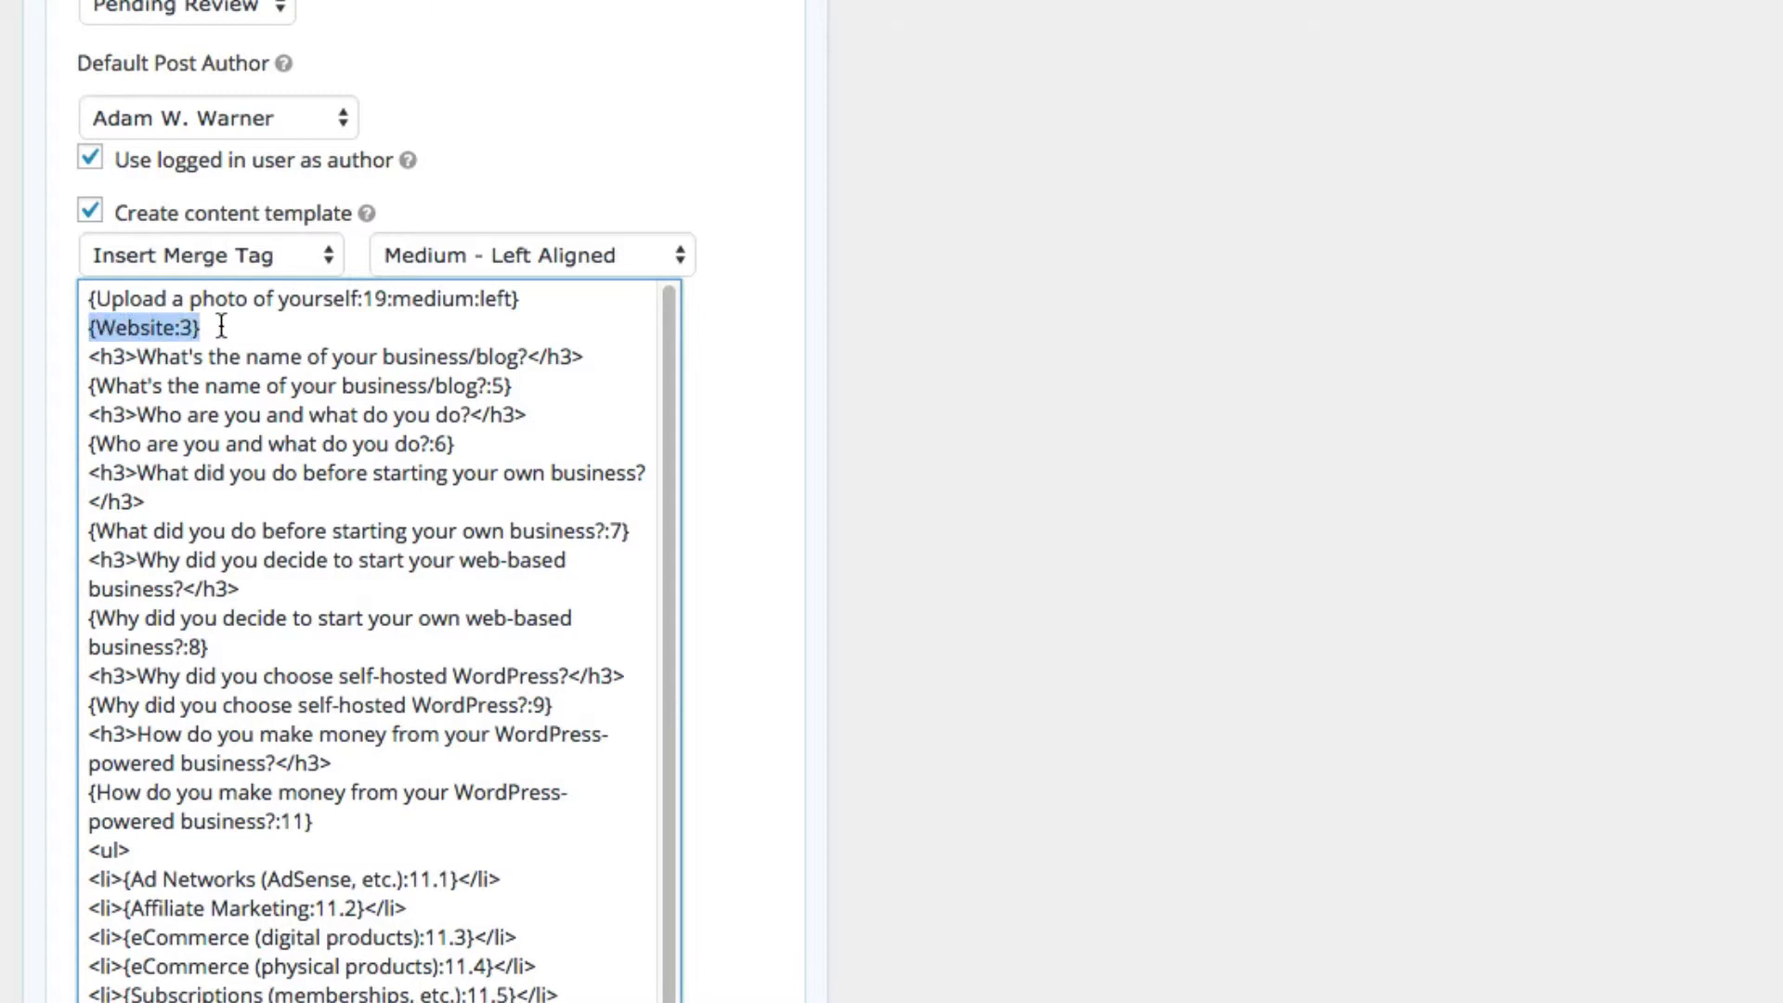
click(251, 260)
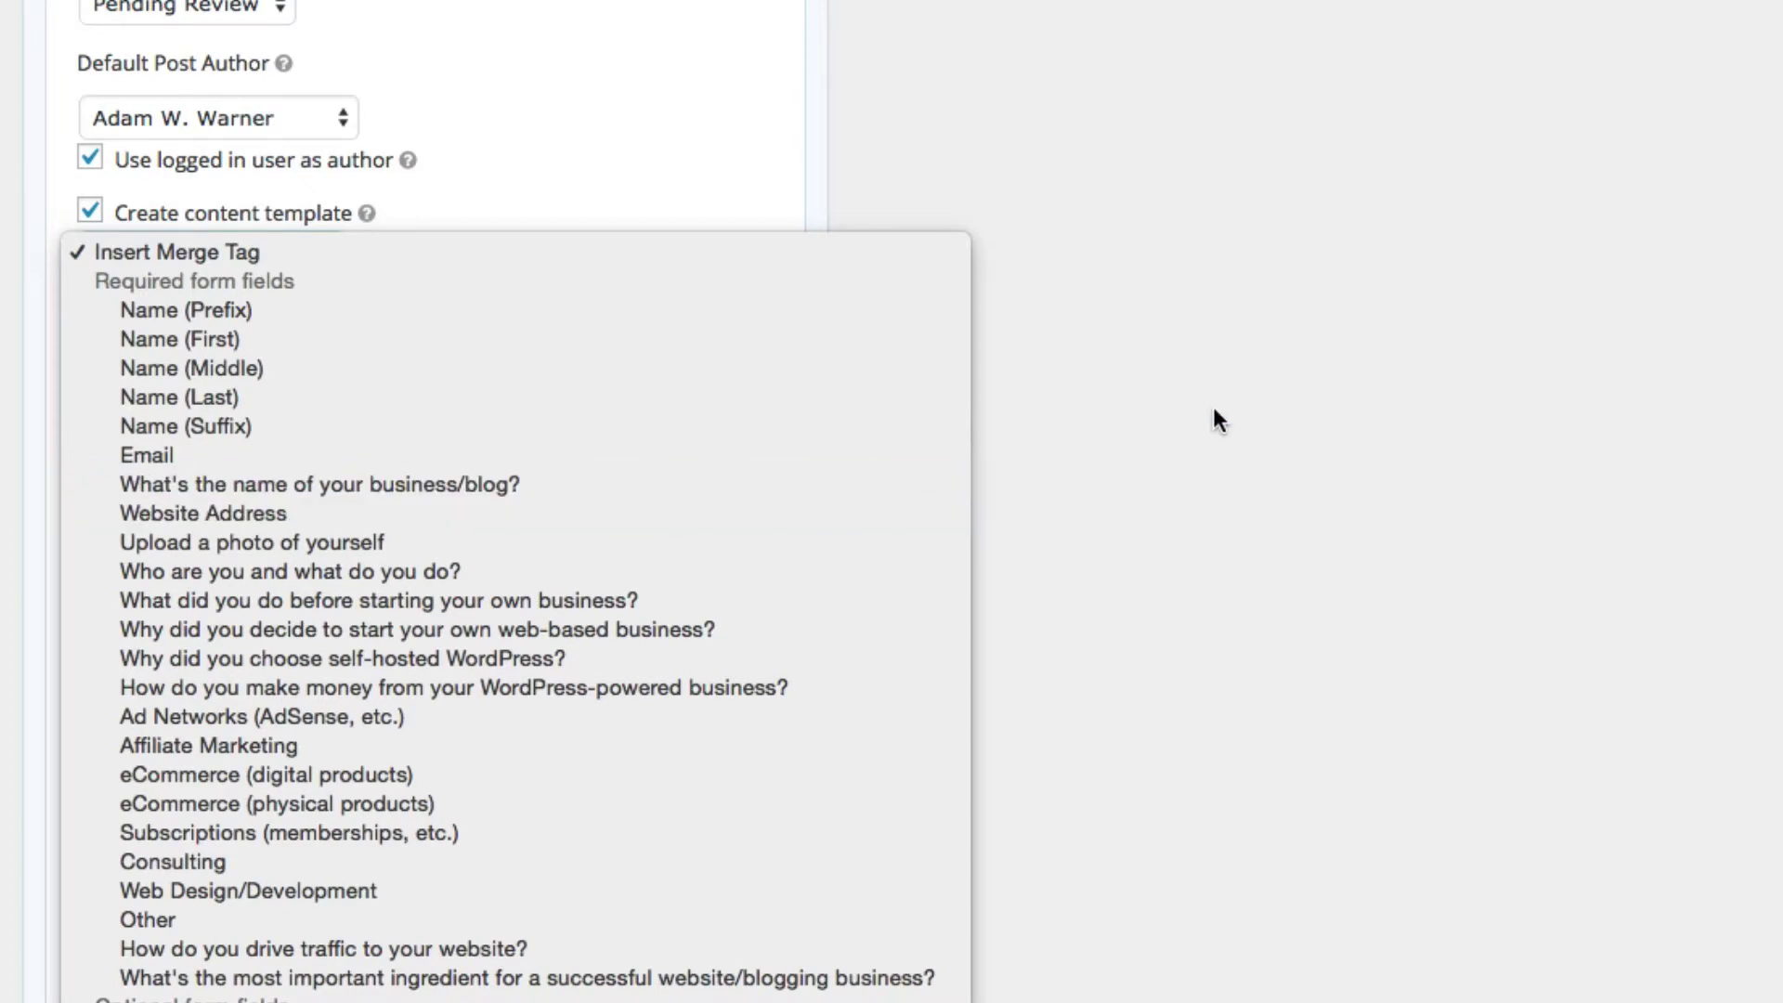
click(1191, 433)
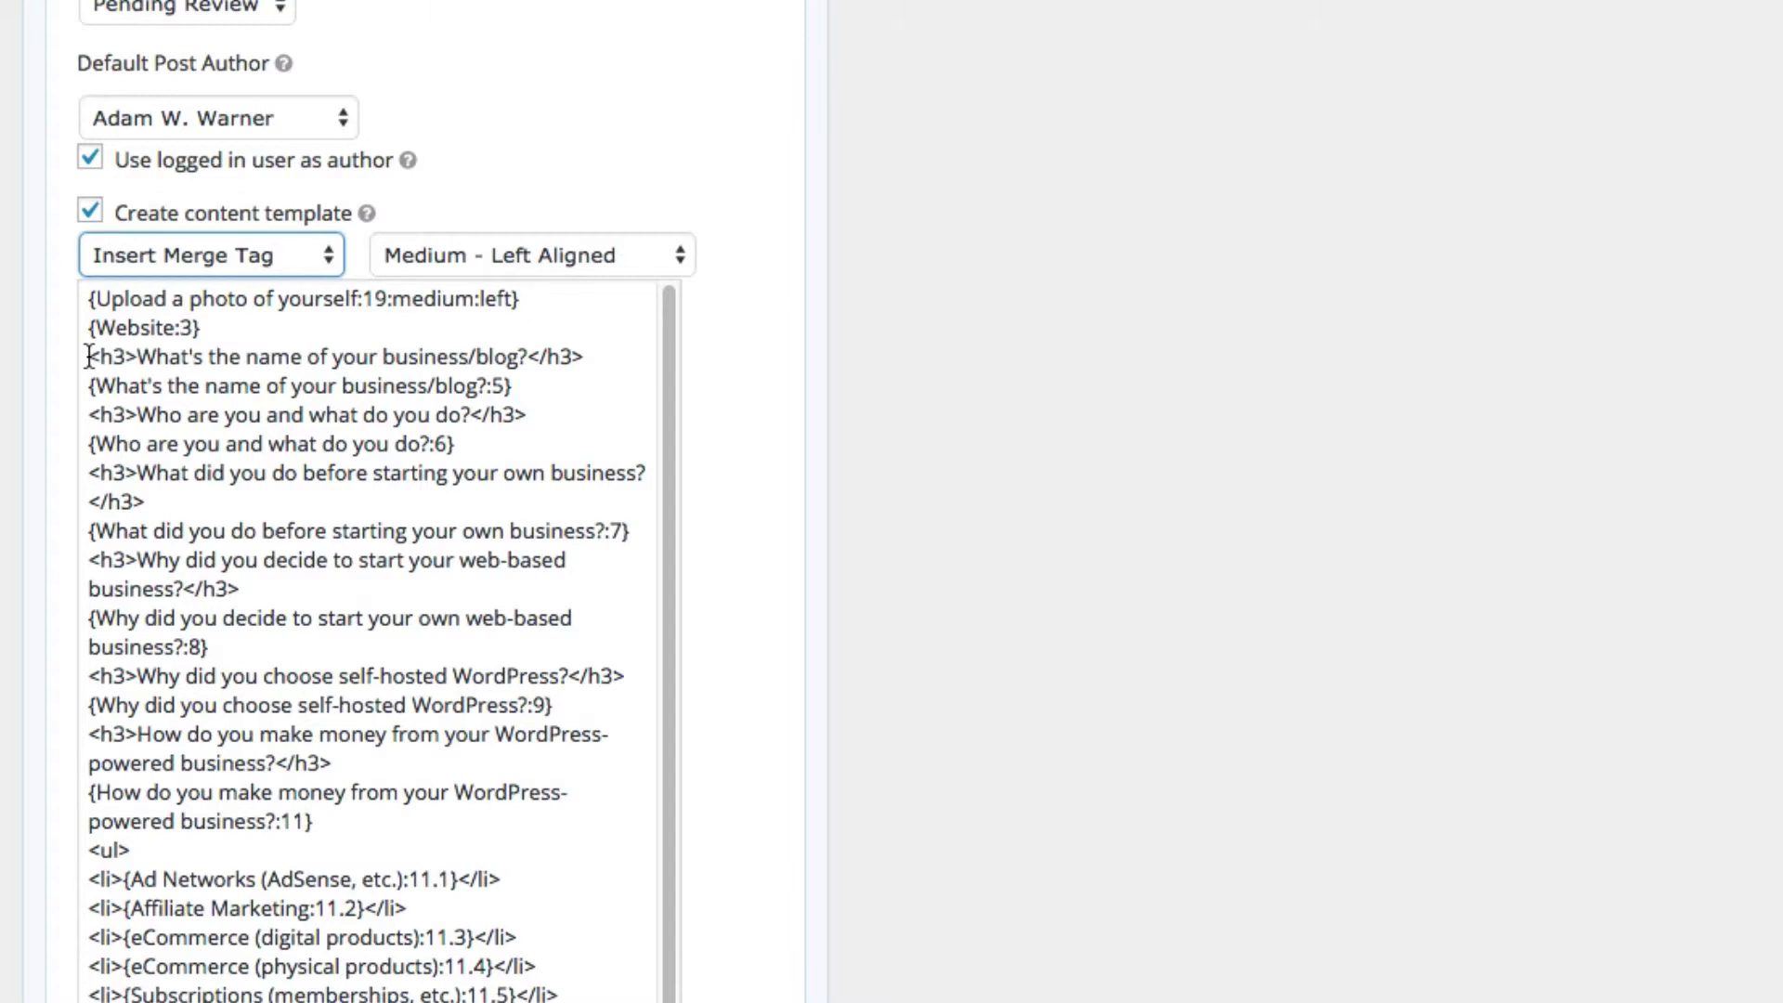
drag(89, 356, 138, 357)
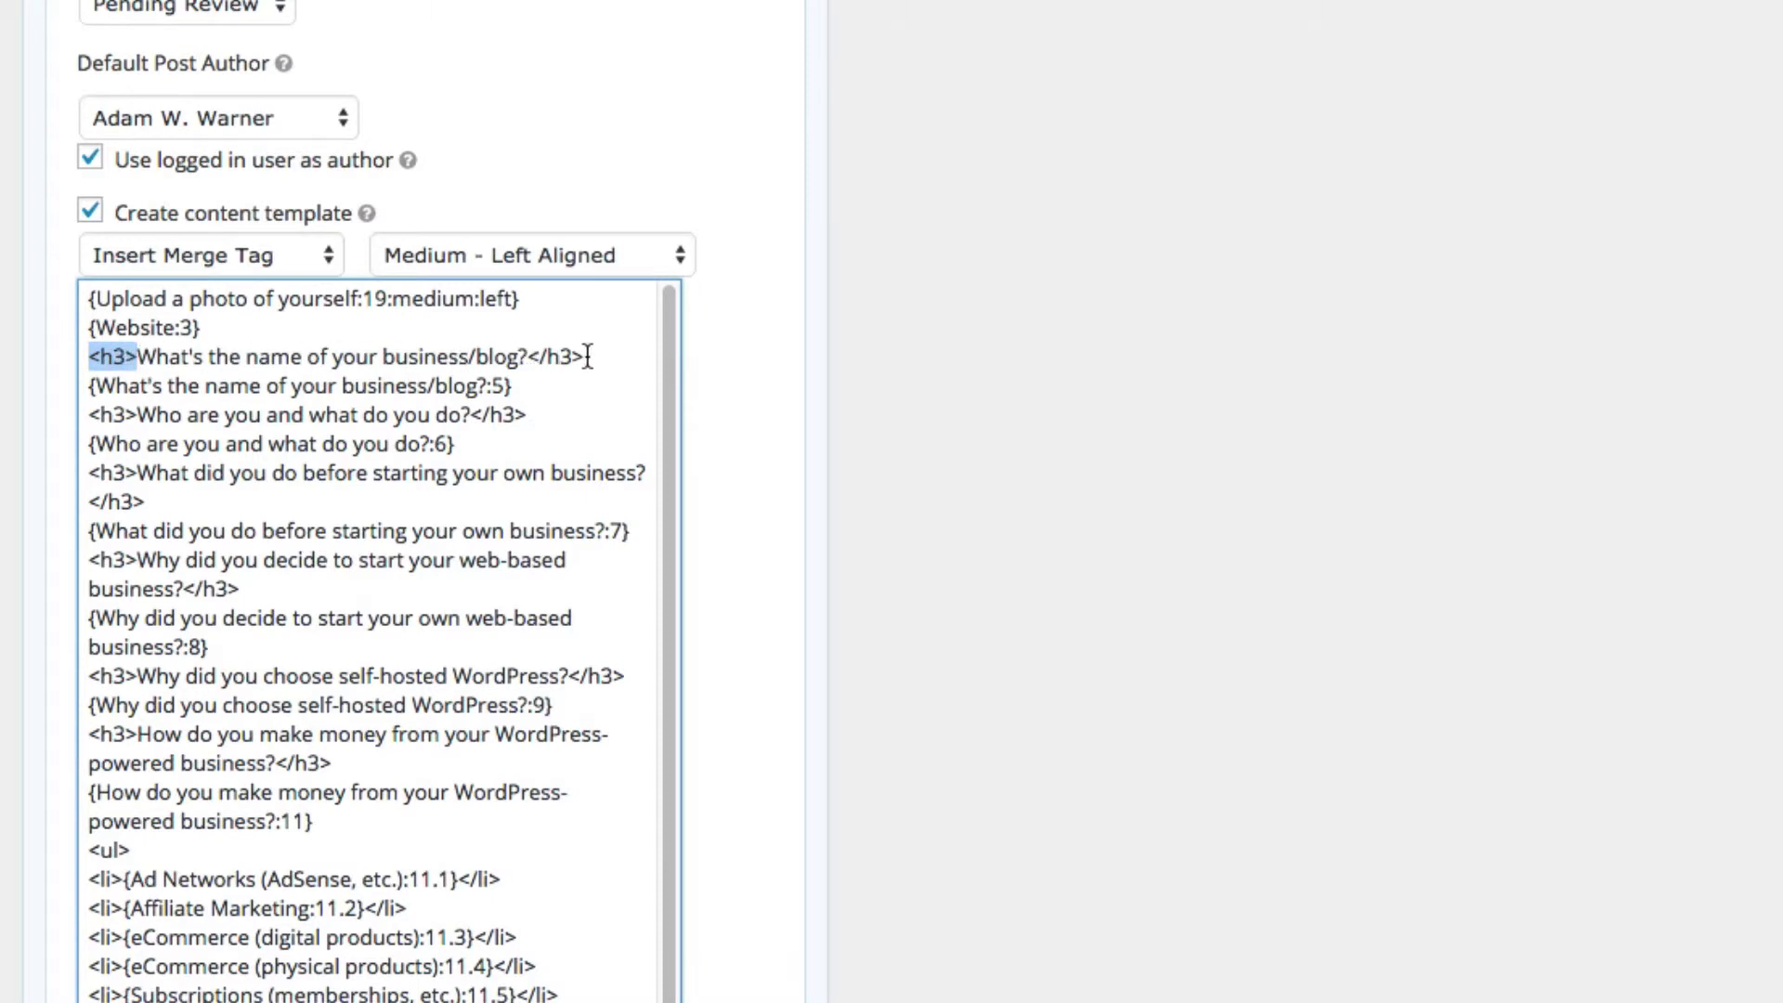
drag(584, 357, 531, 359)
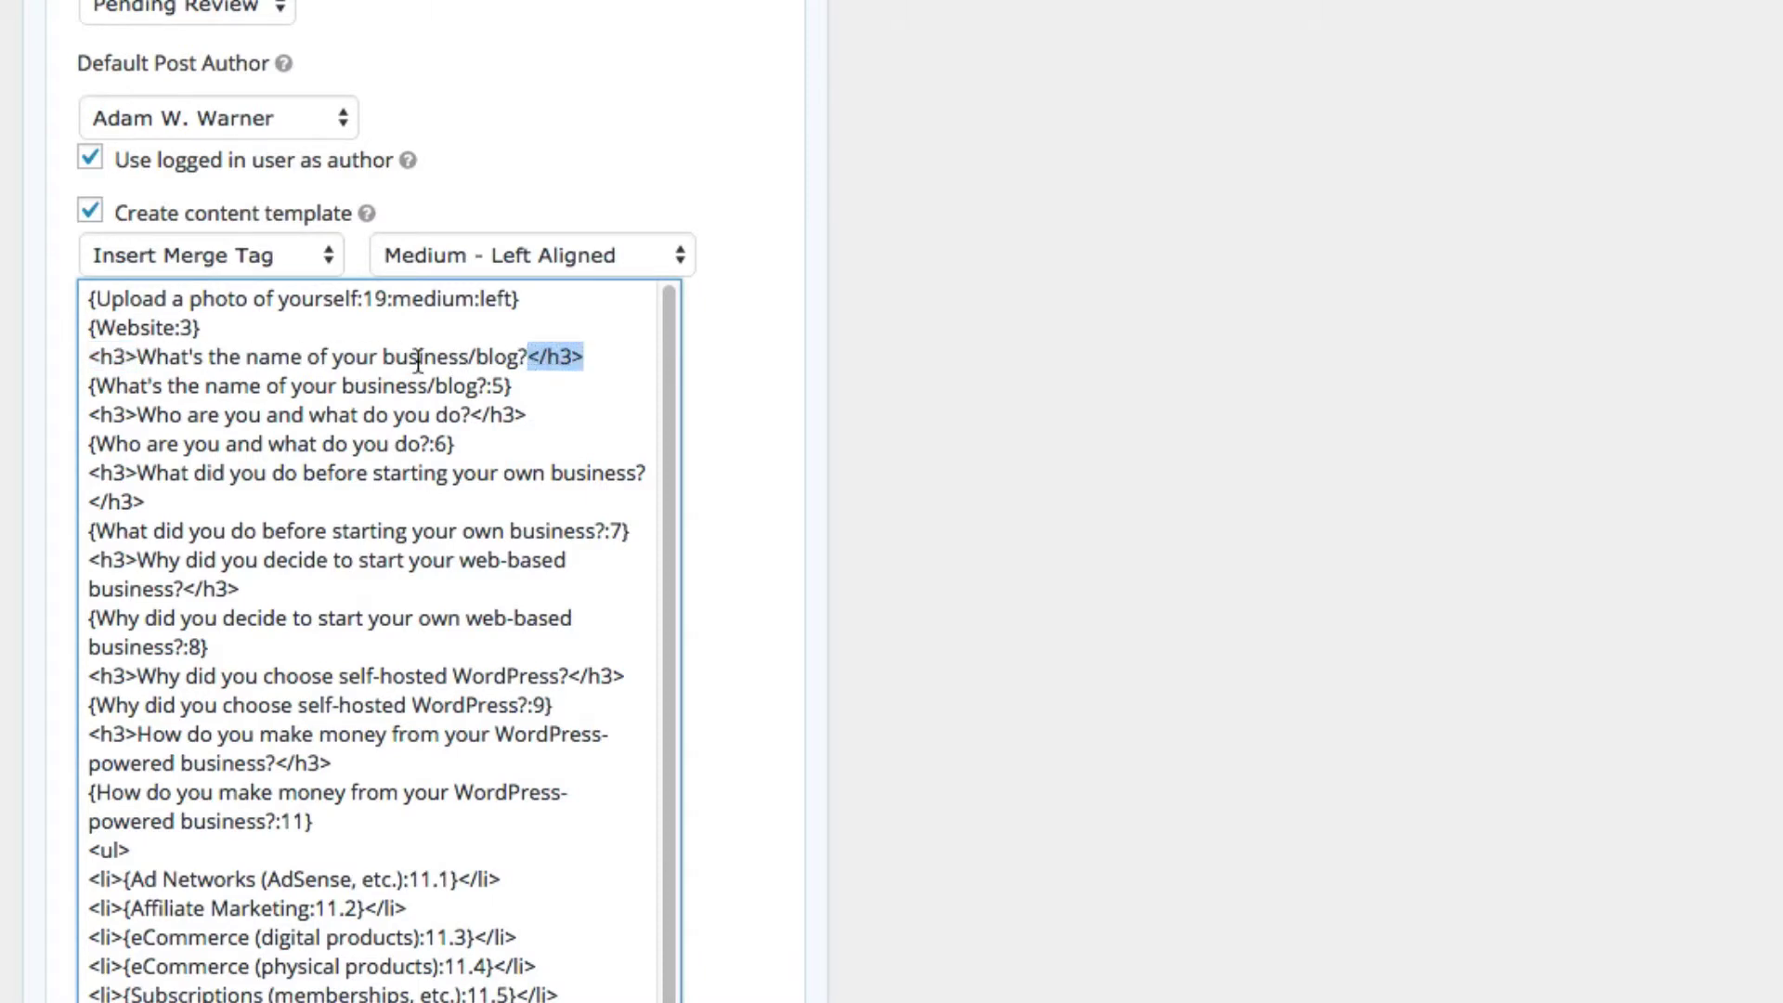
click(137, 356)
drag(139, 356, 525, 352)
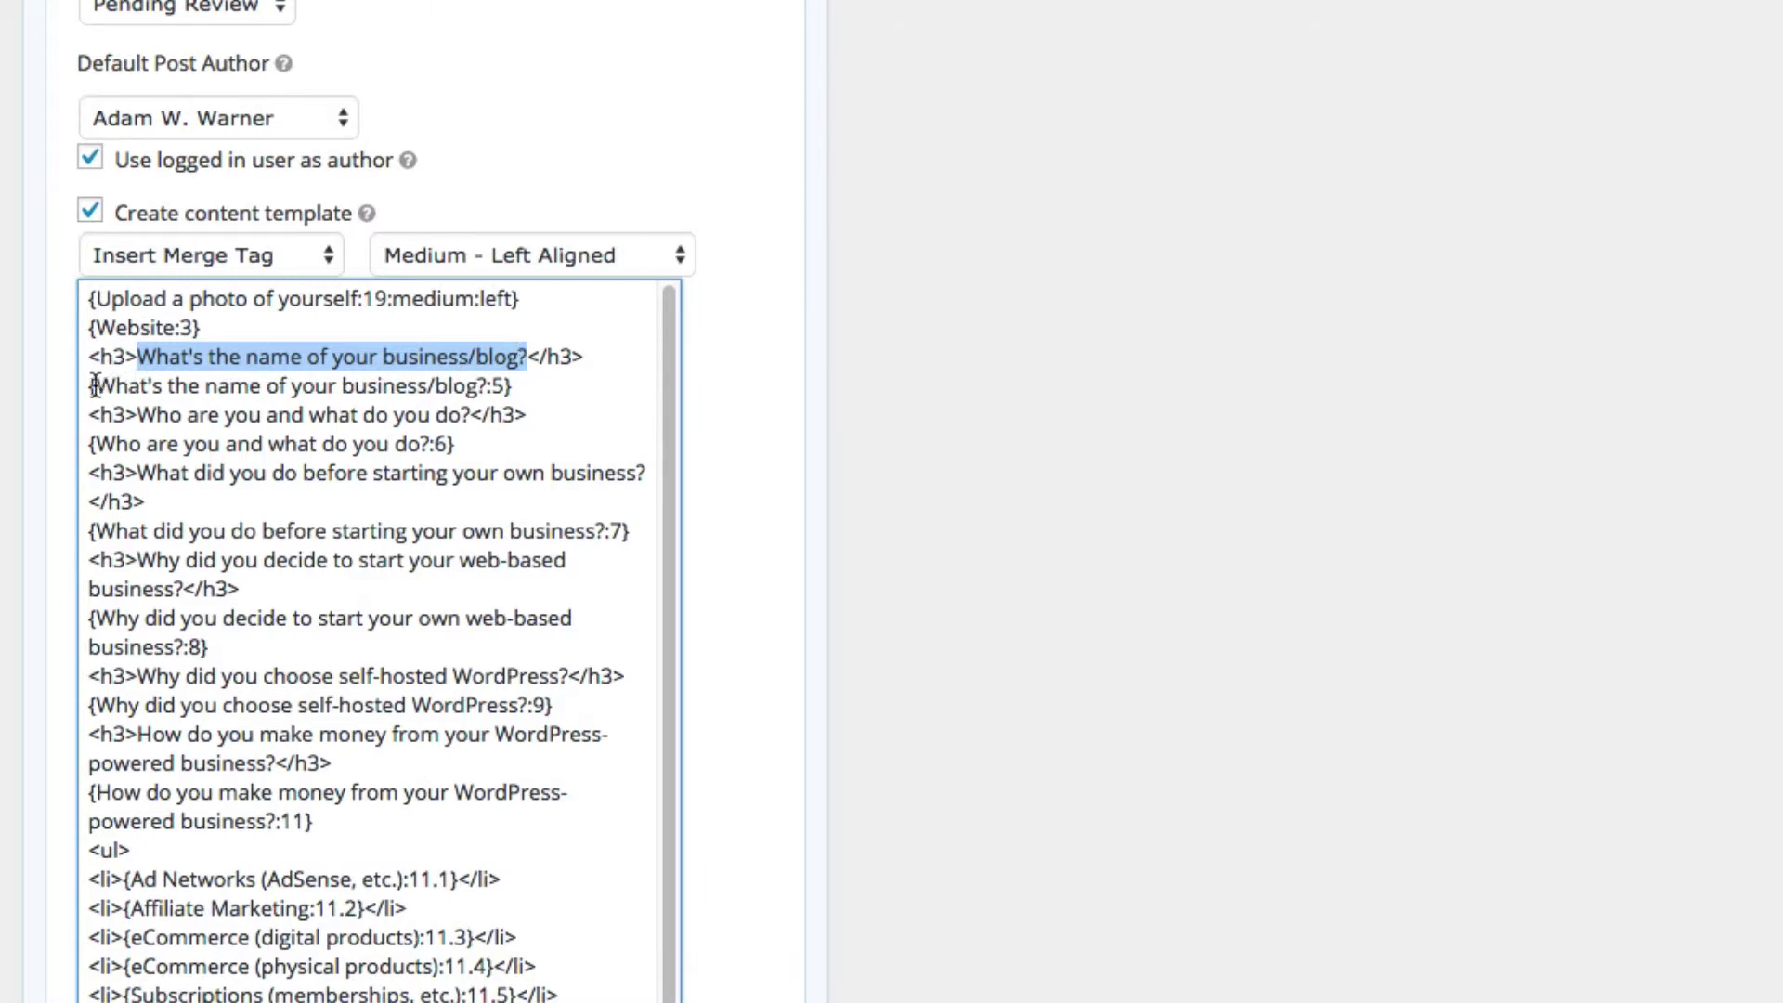
- Replace the tag below the business/blog heading with the "What's the name of your business/blog?" merge tag
drag(95, 385, 513, 386)
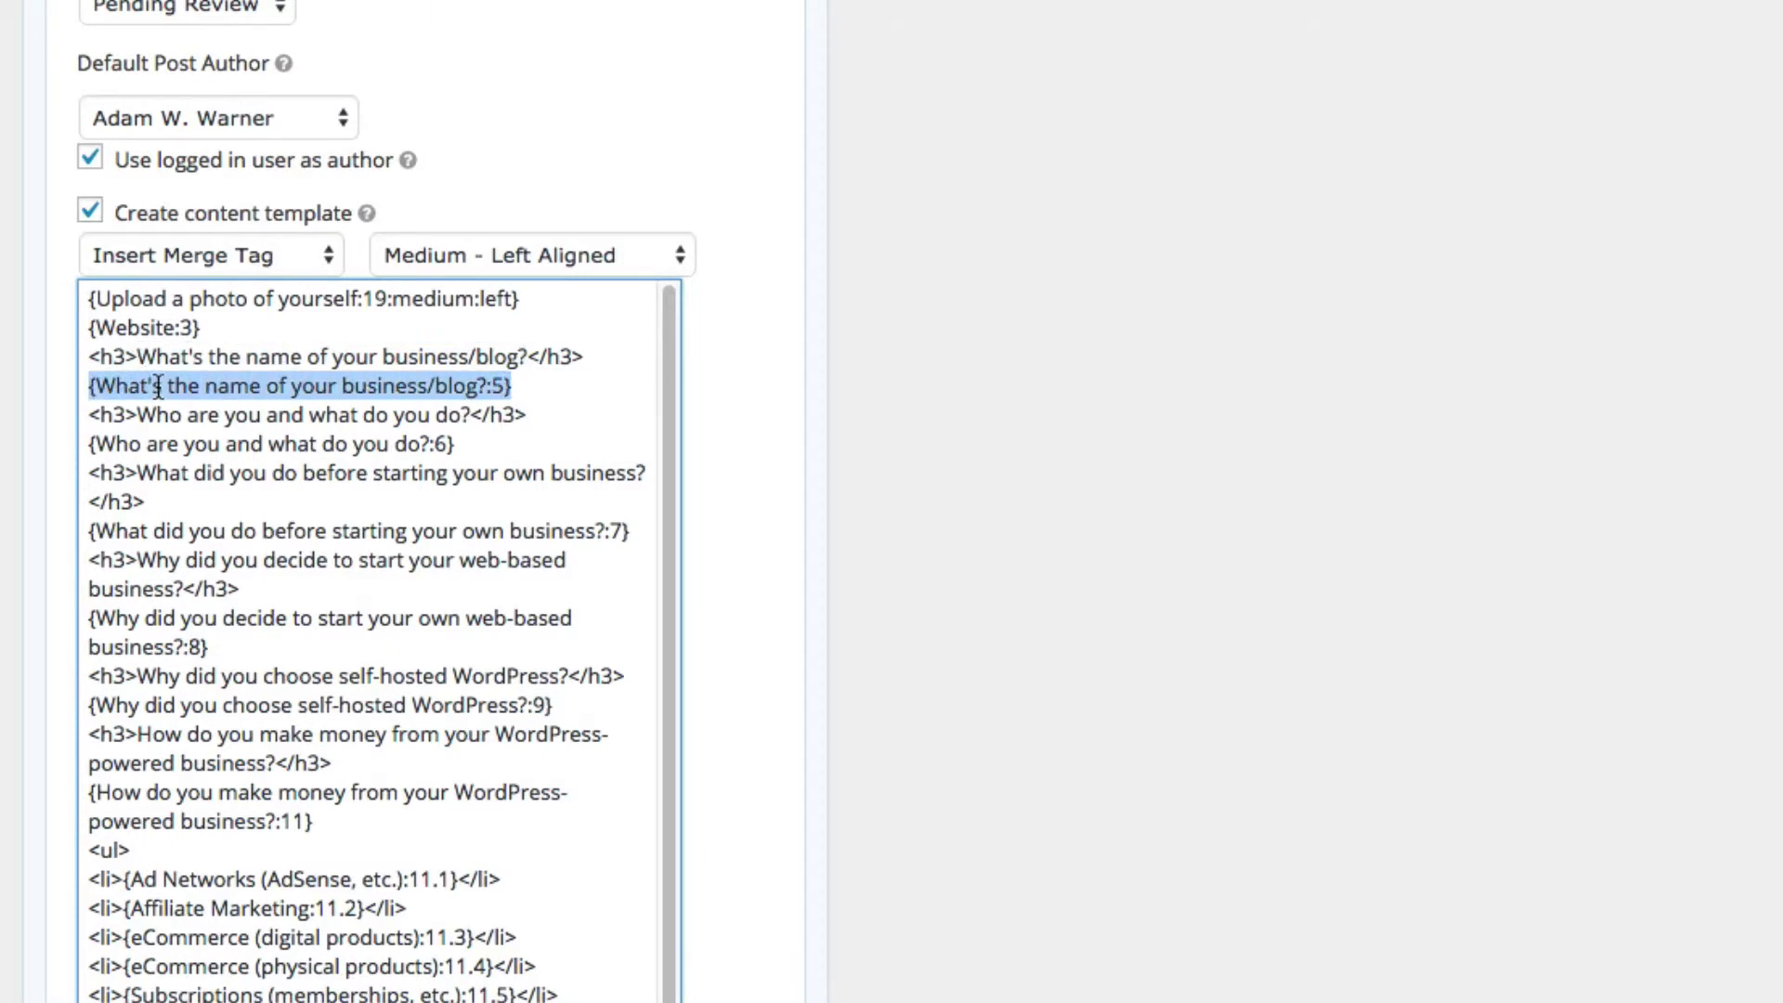
click(212, 255)
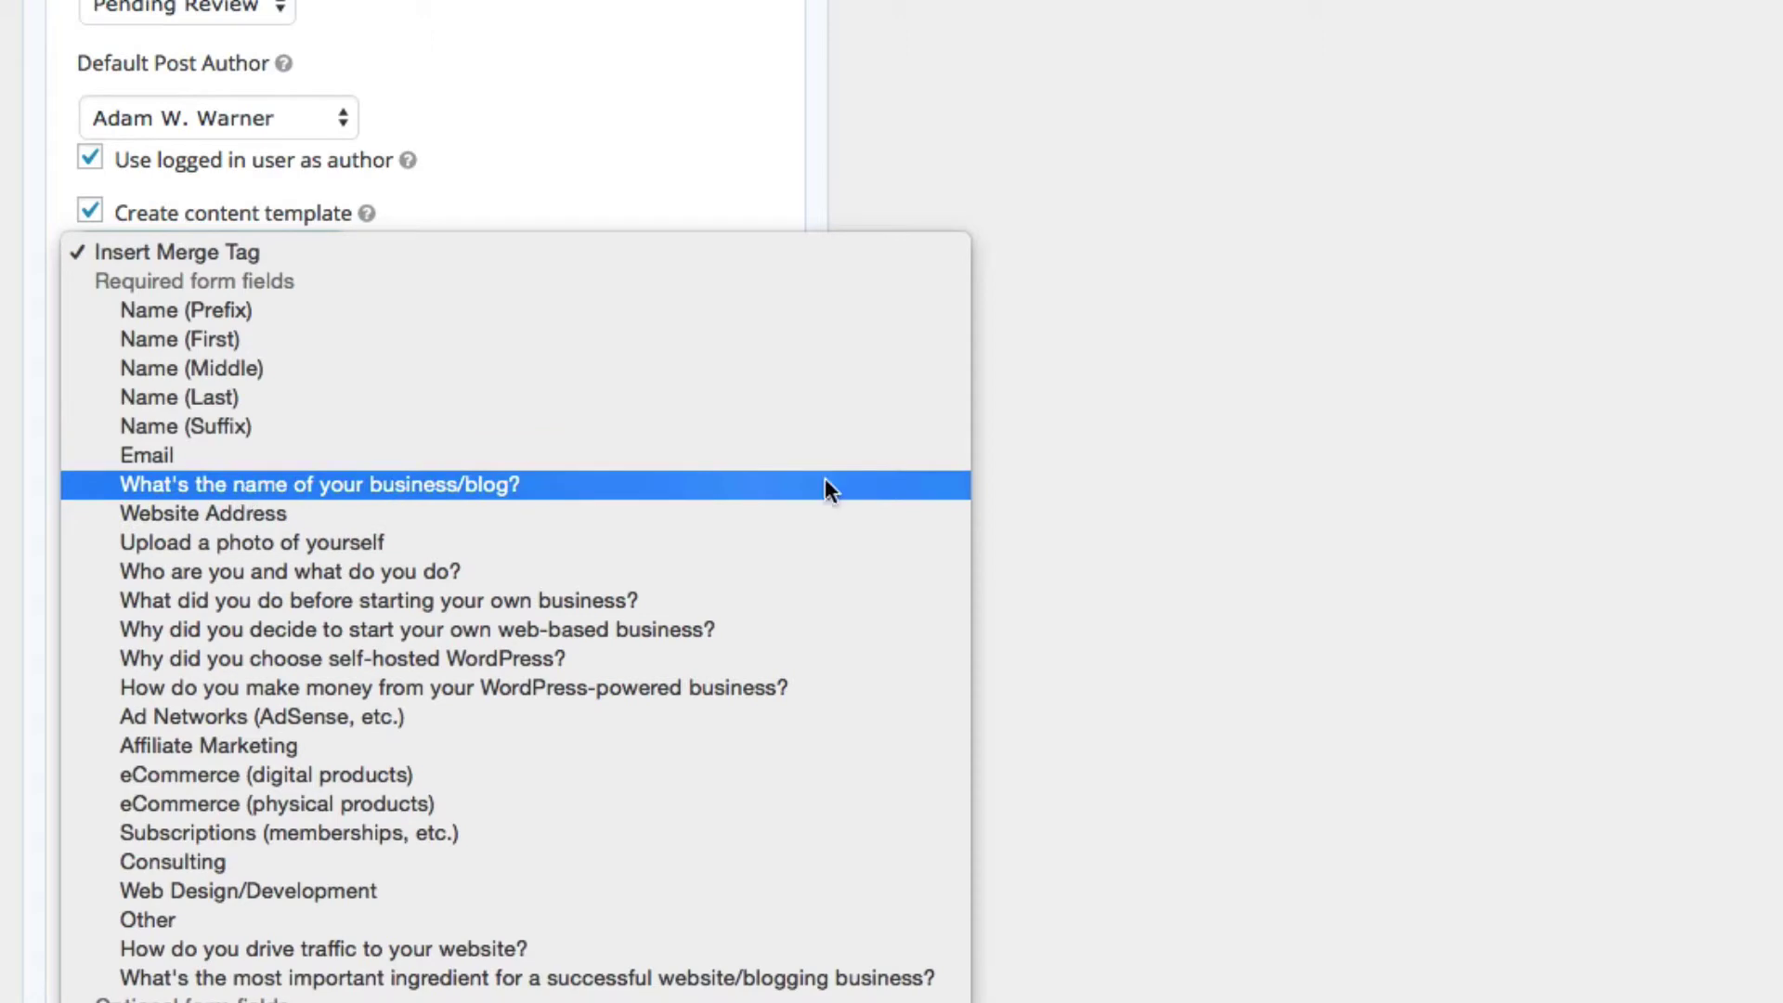
click(824, 483)
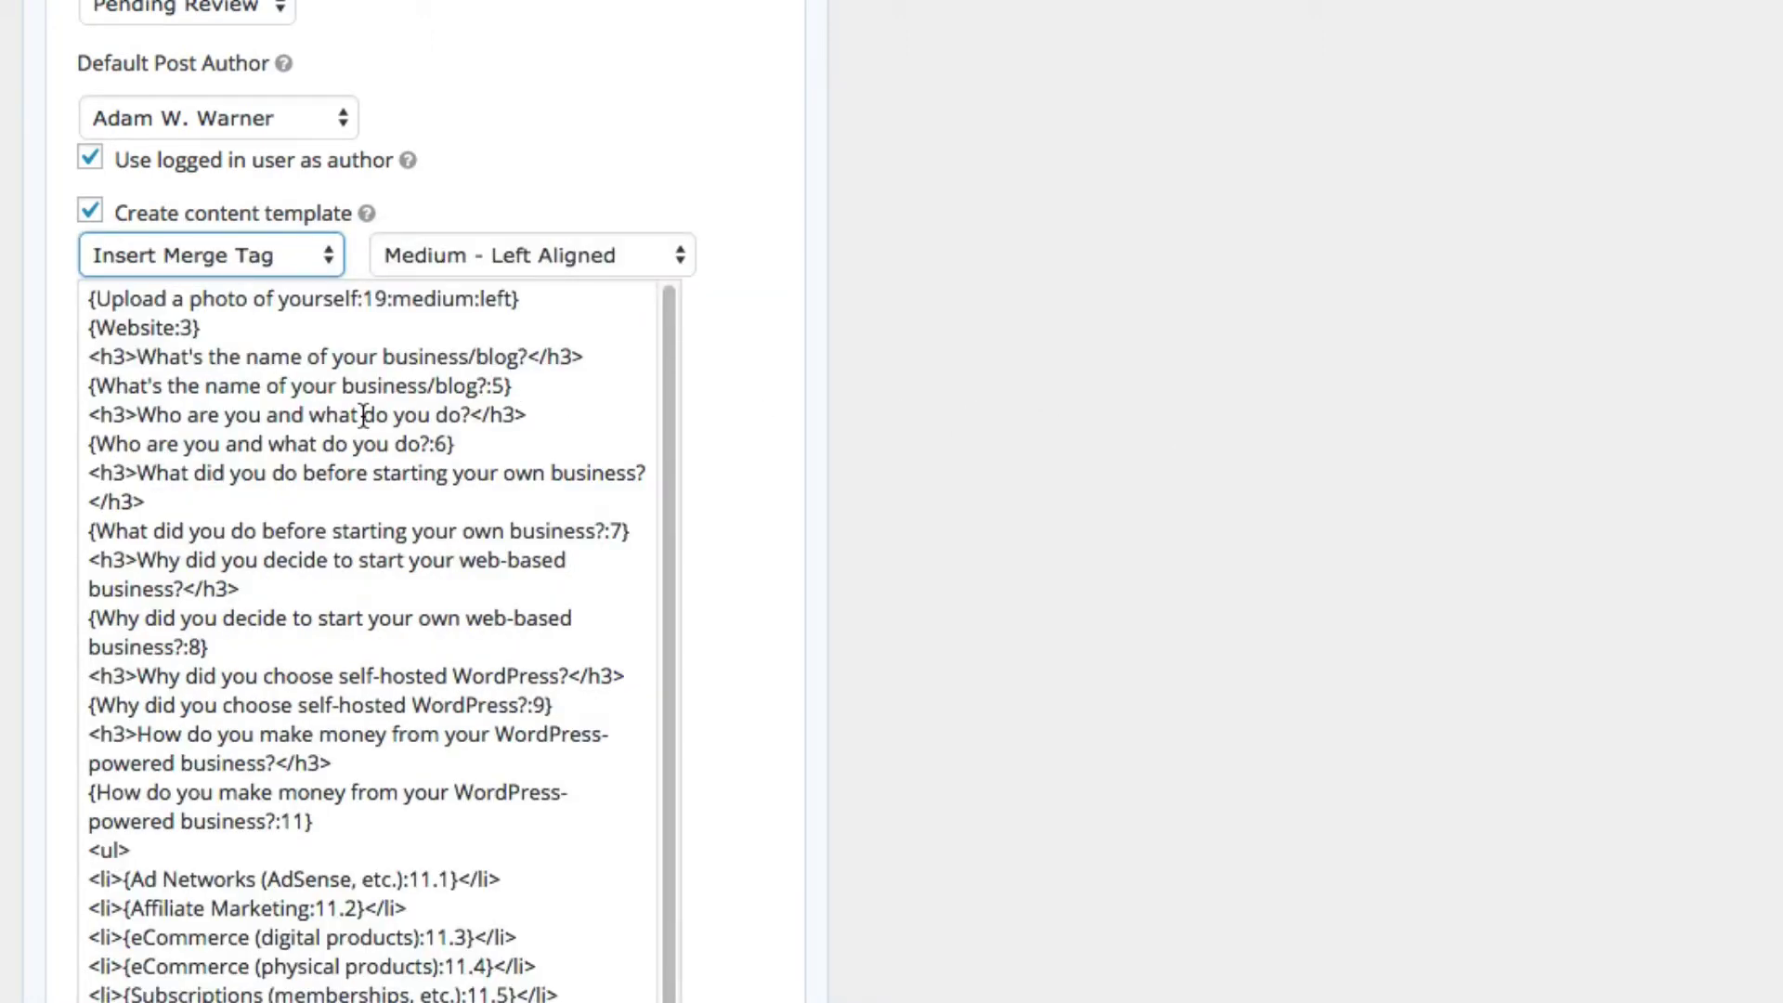
- Examine the remaining question headings and their matching merge tags through the end of the Post Body content template
scroll(360, 413, down, 1)
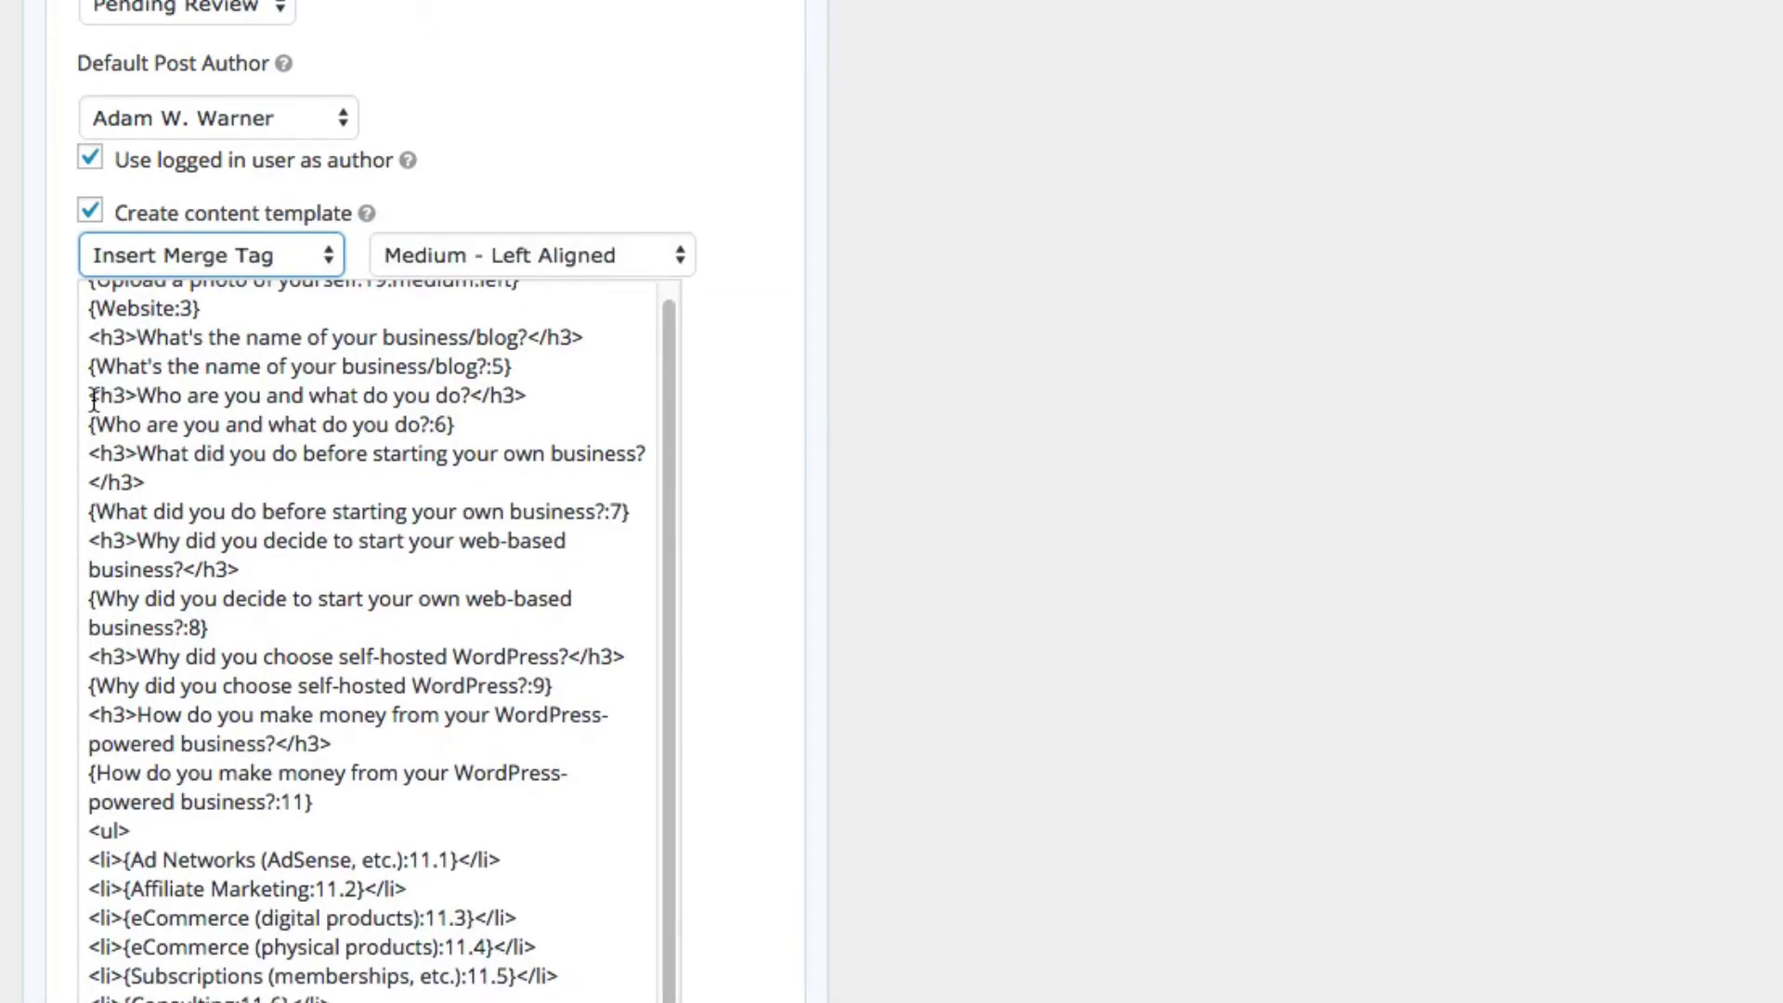
drag(88, 395, 627, 383)
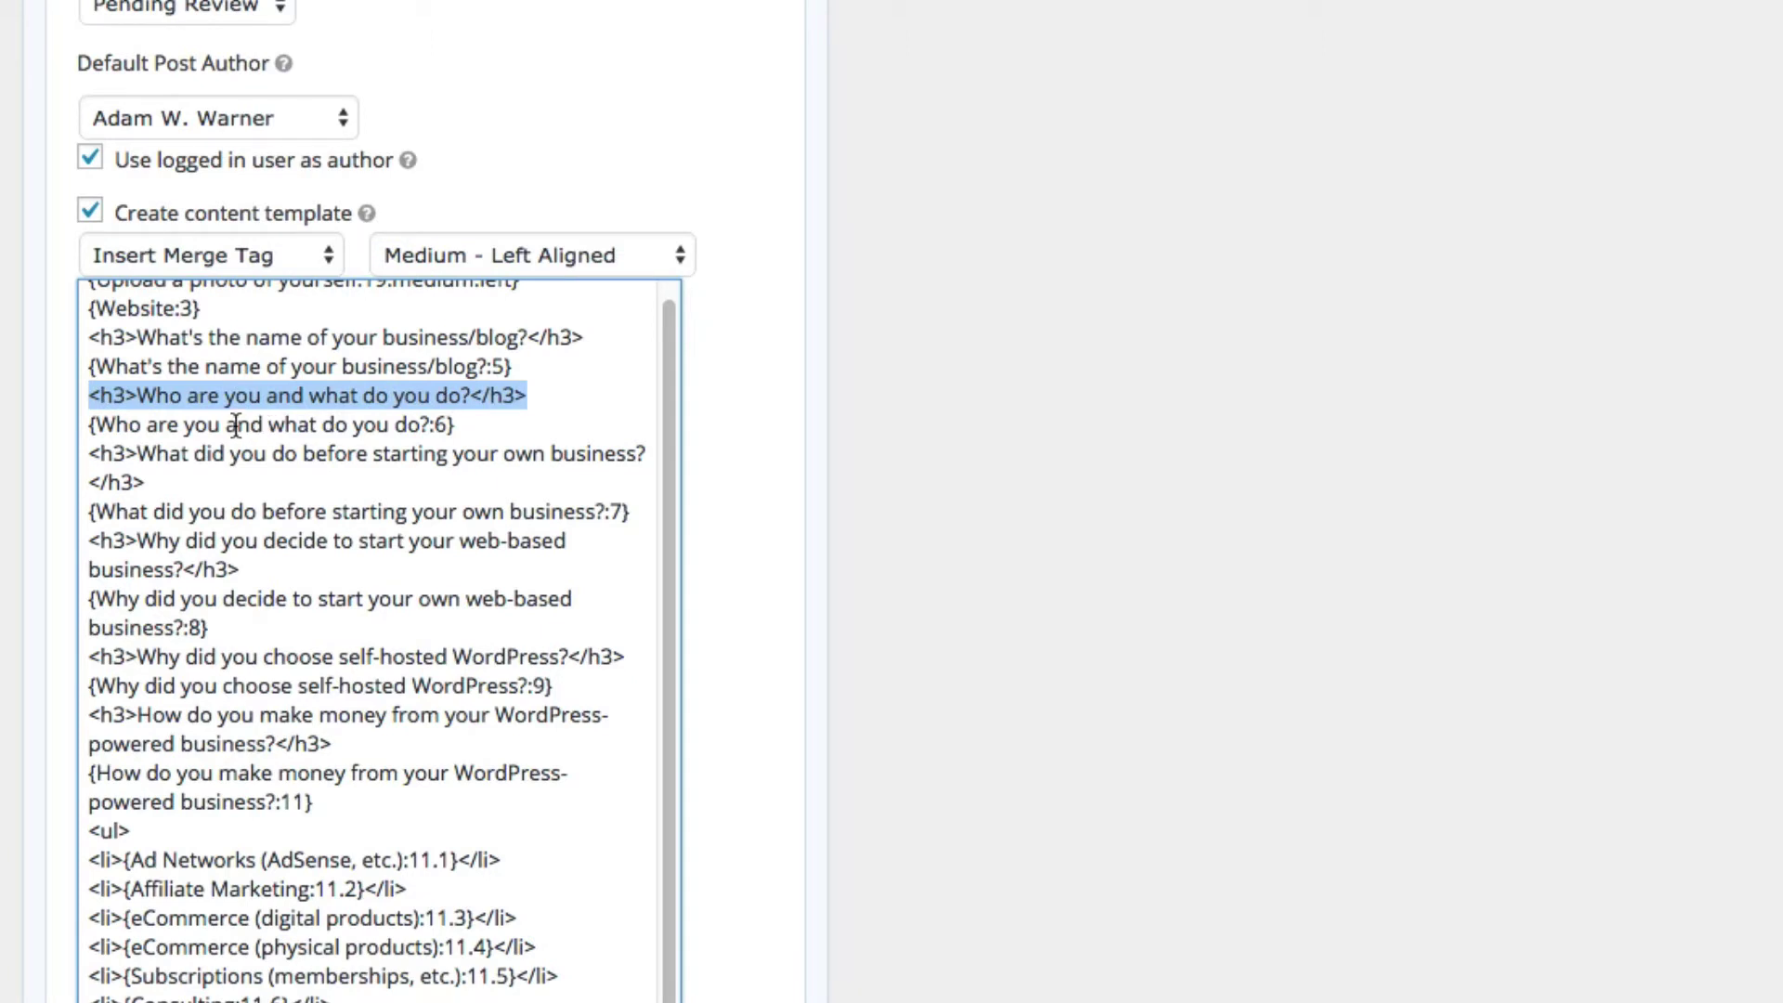
double_click(161, 426)
triple_click(160, 426)
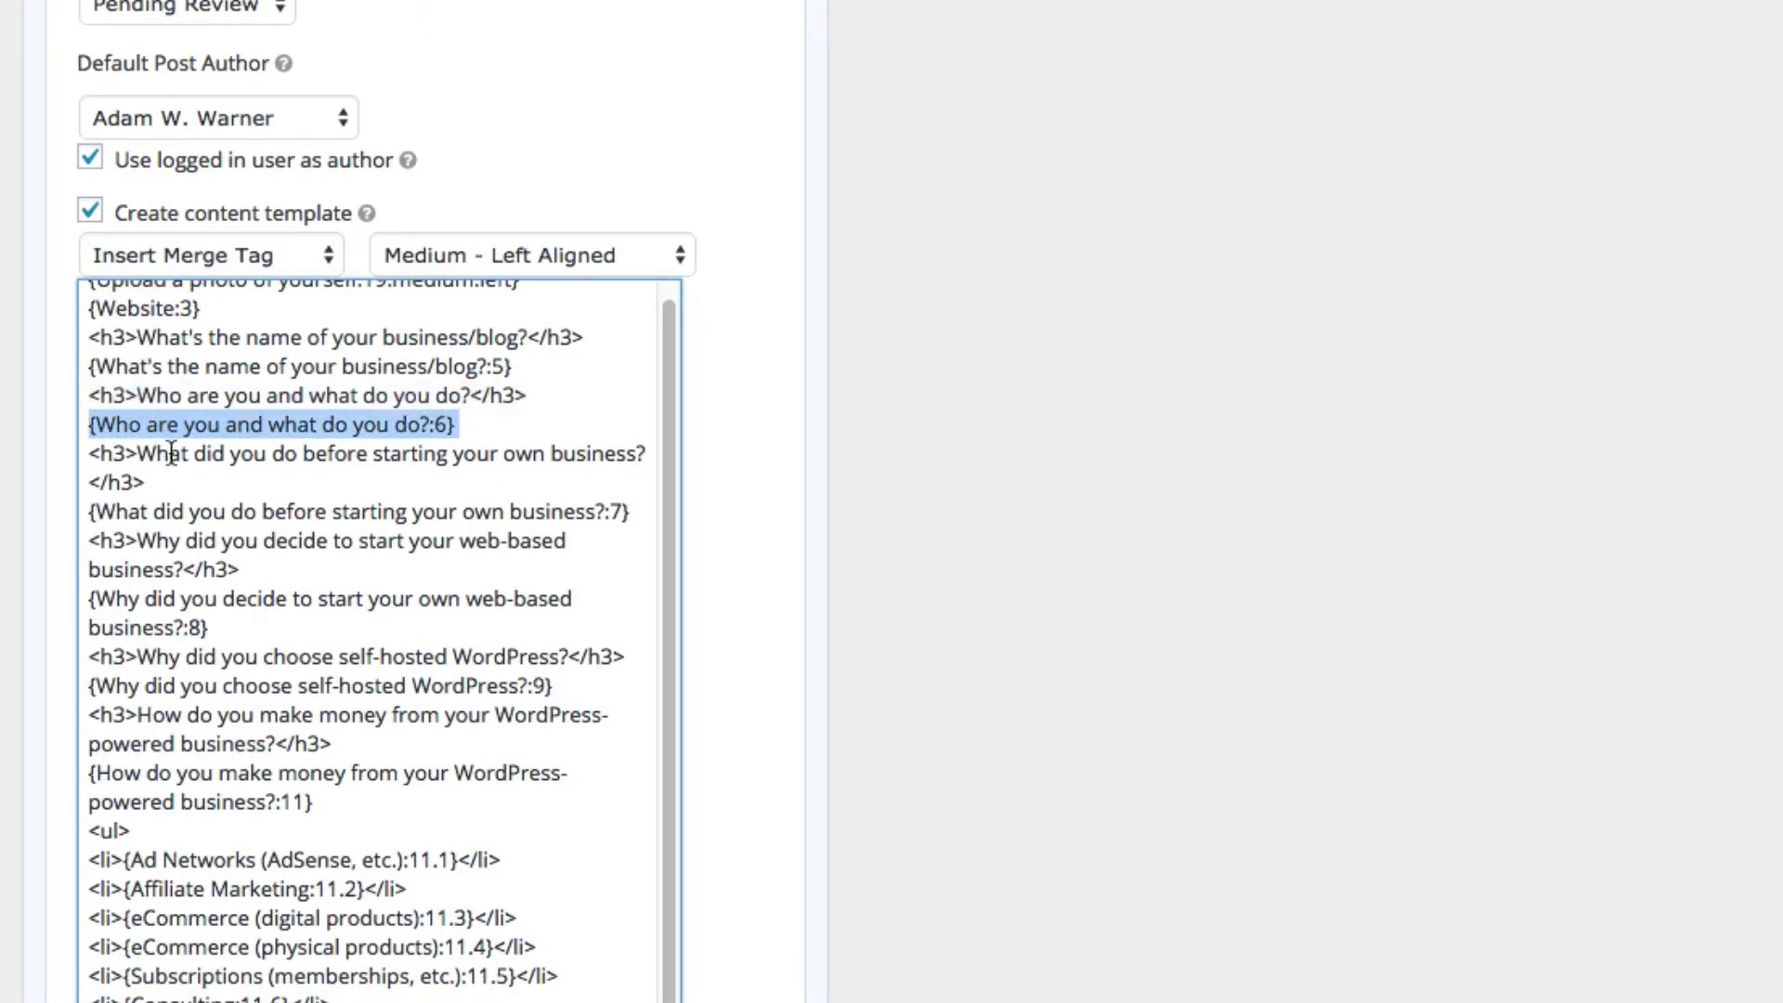
triple_click(164, 454)
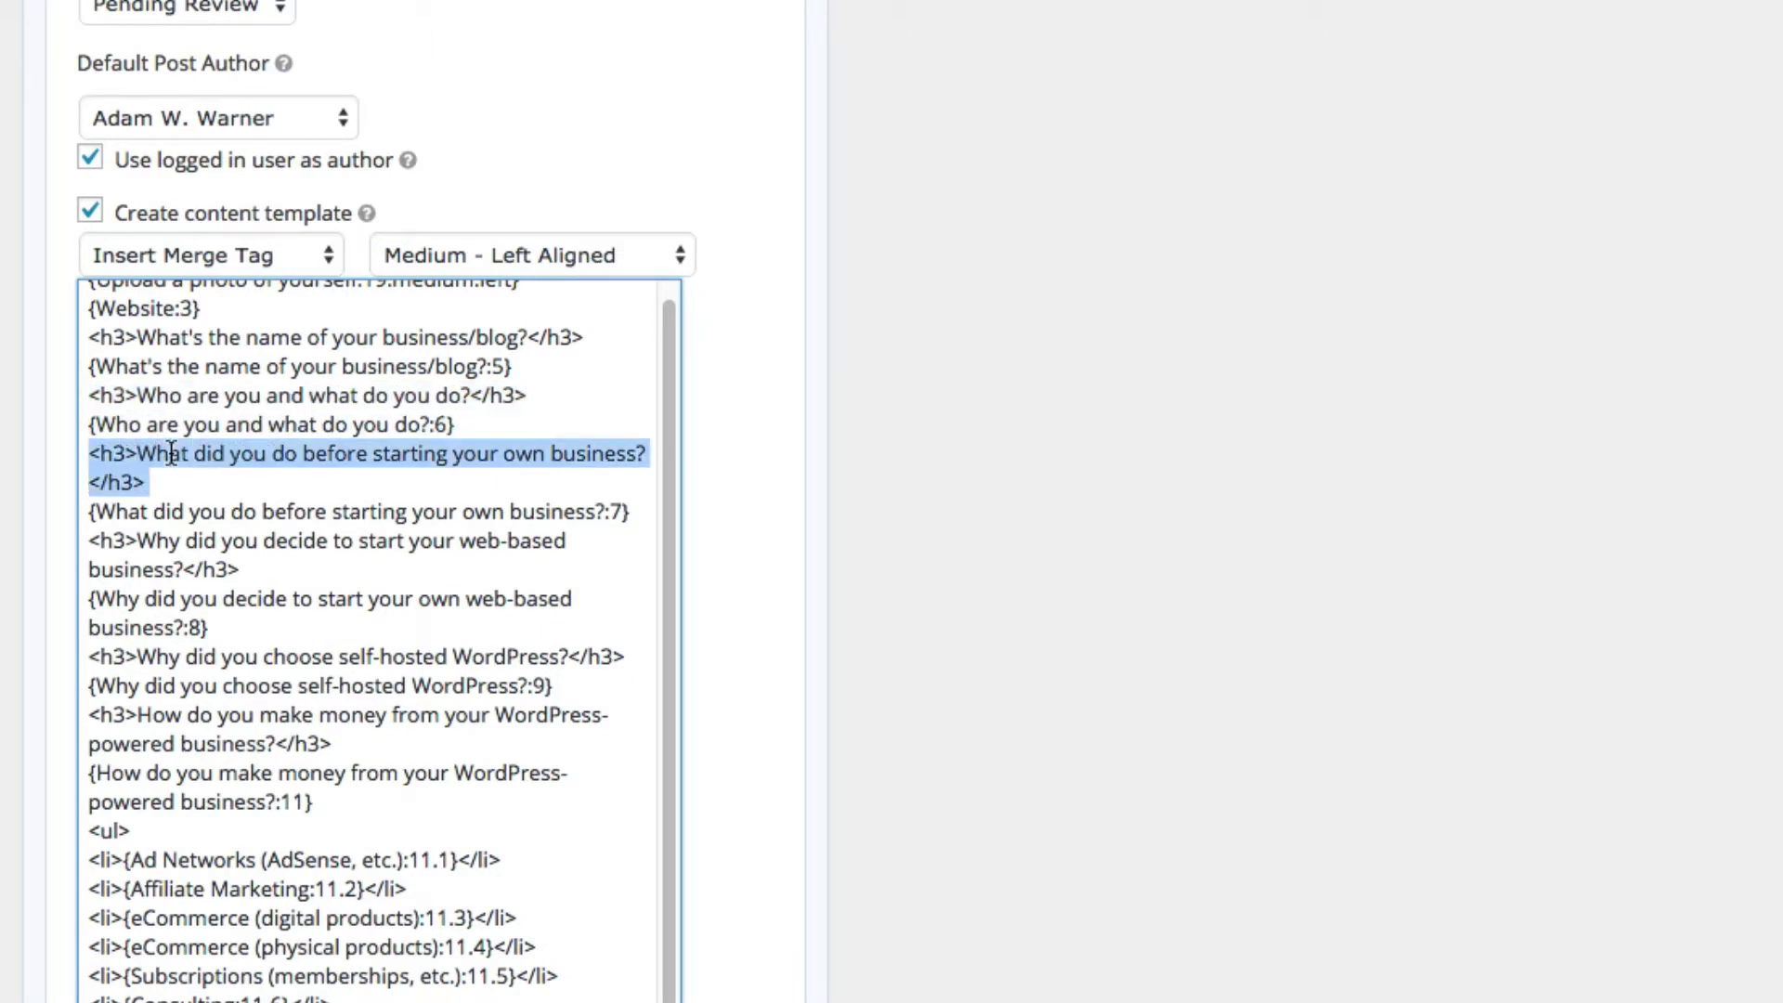
triple_click(208, 514)
scroll(561, 668, down, 10)
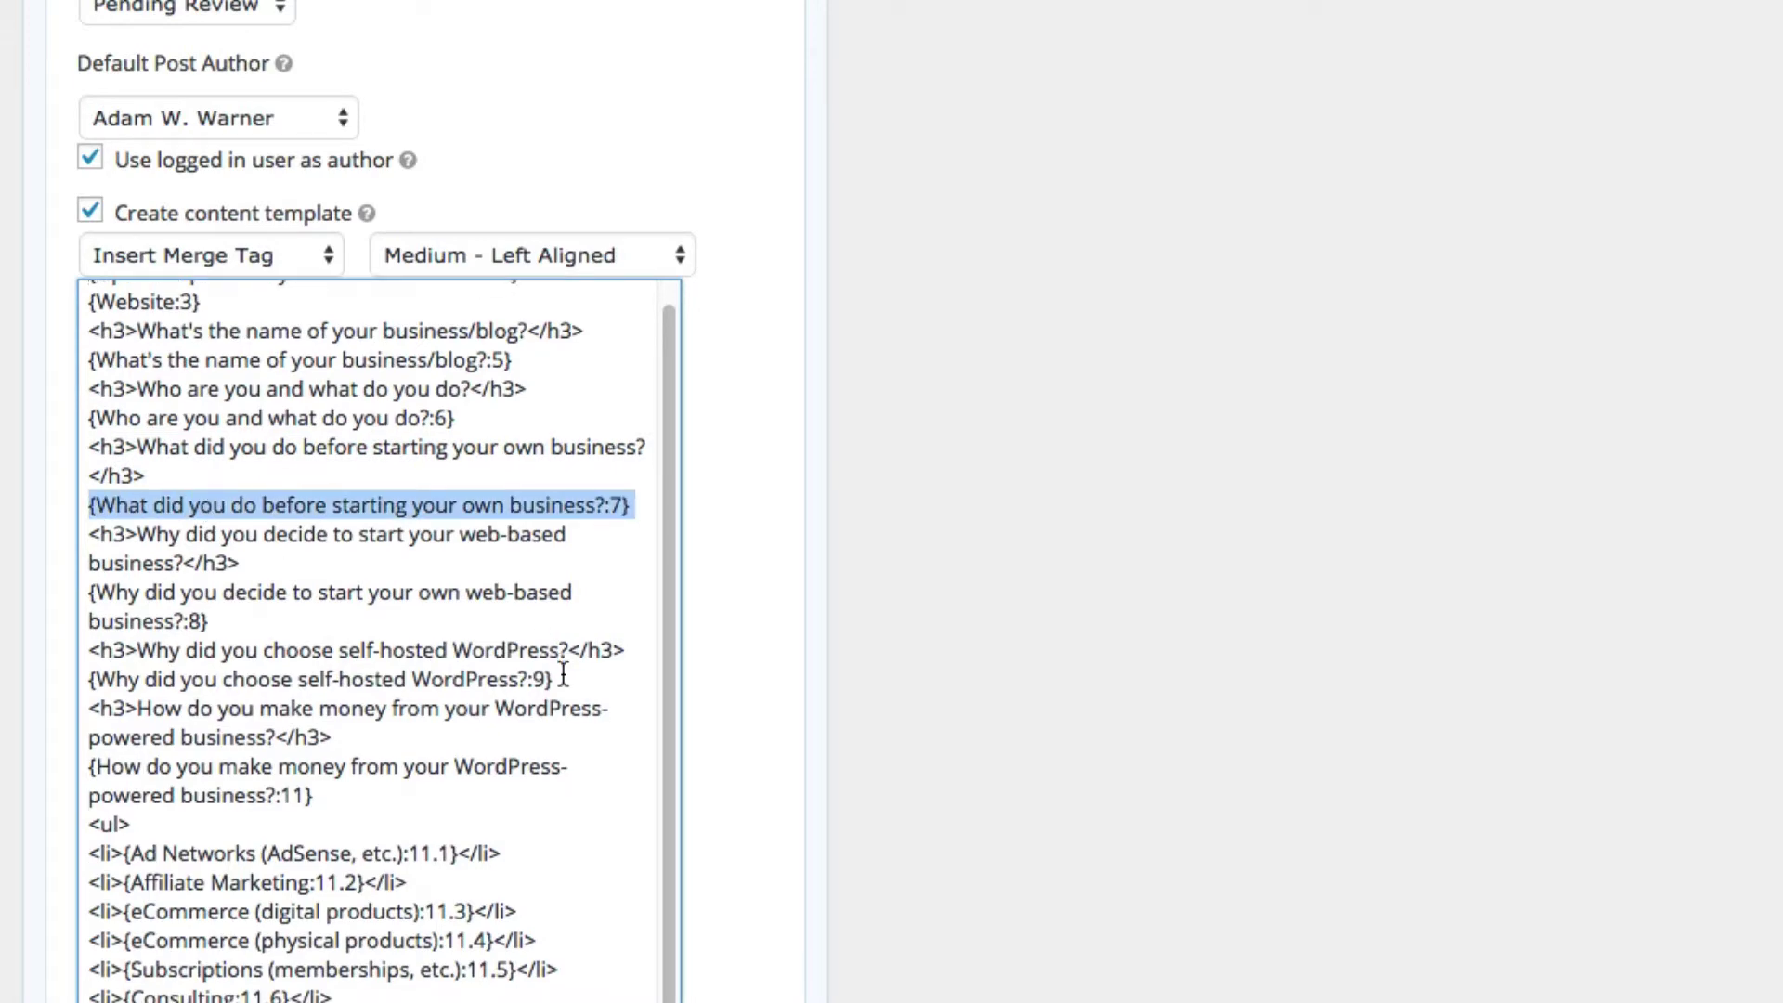
scroll(563, 675, down, 3)
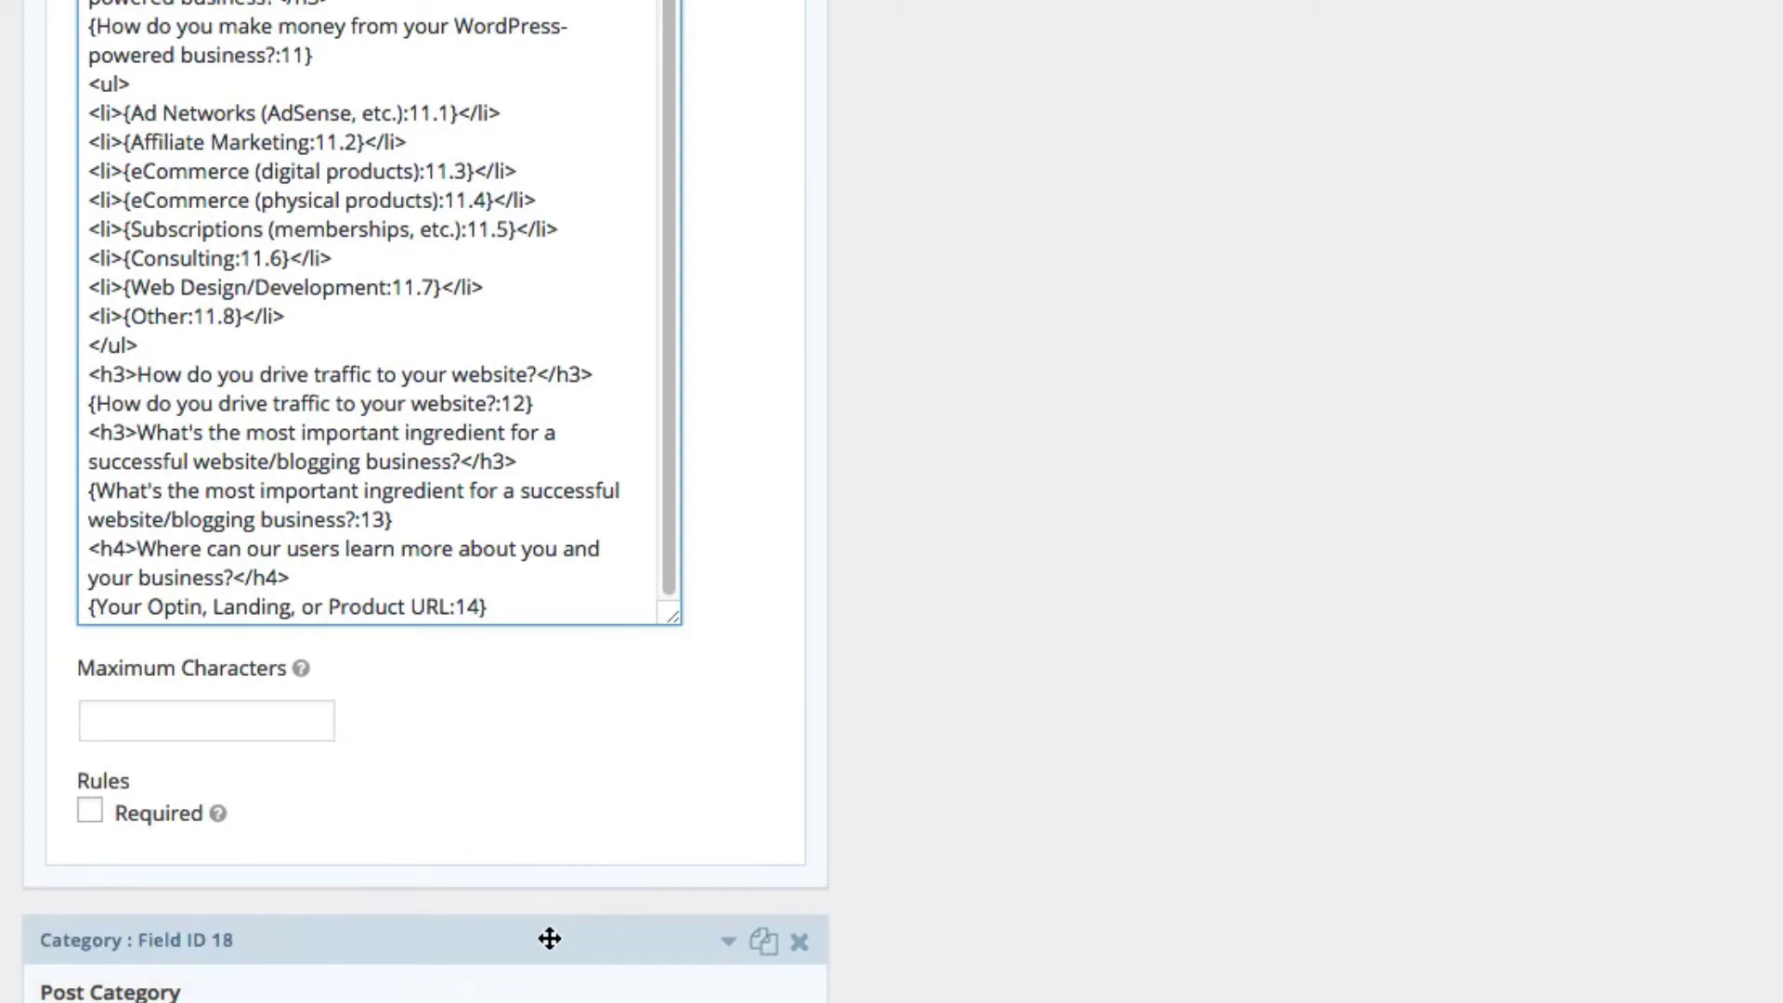
click(533, 941)
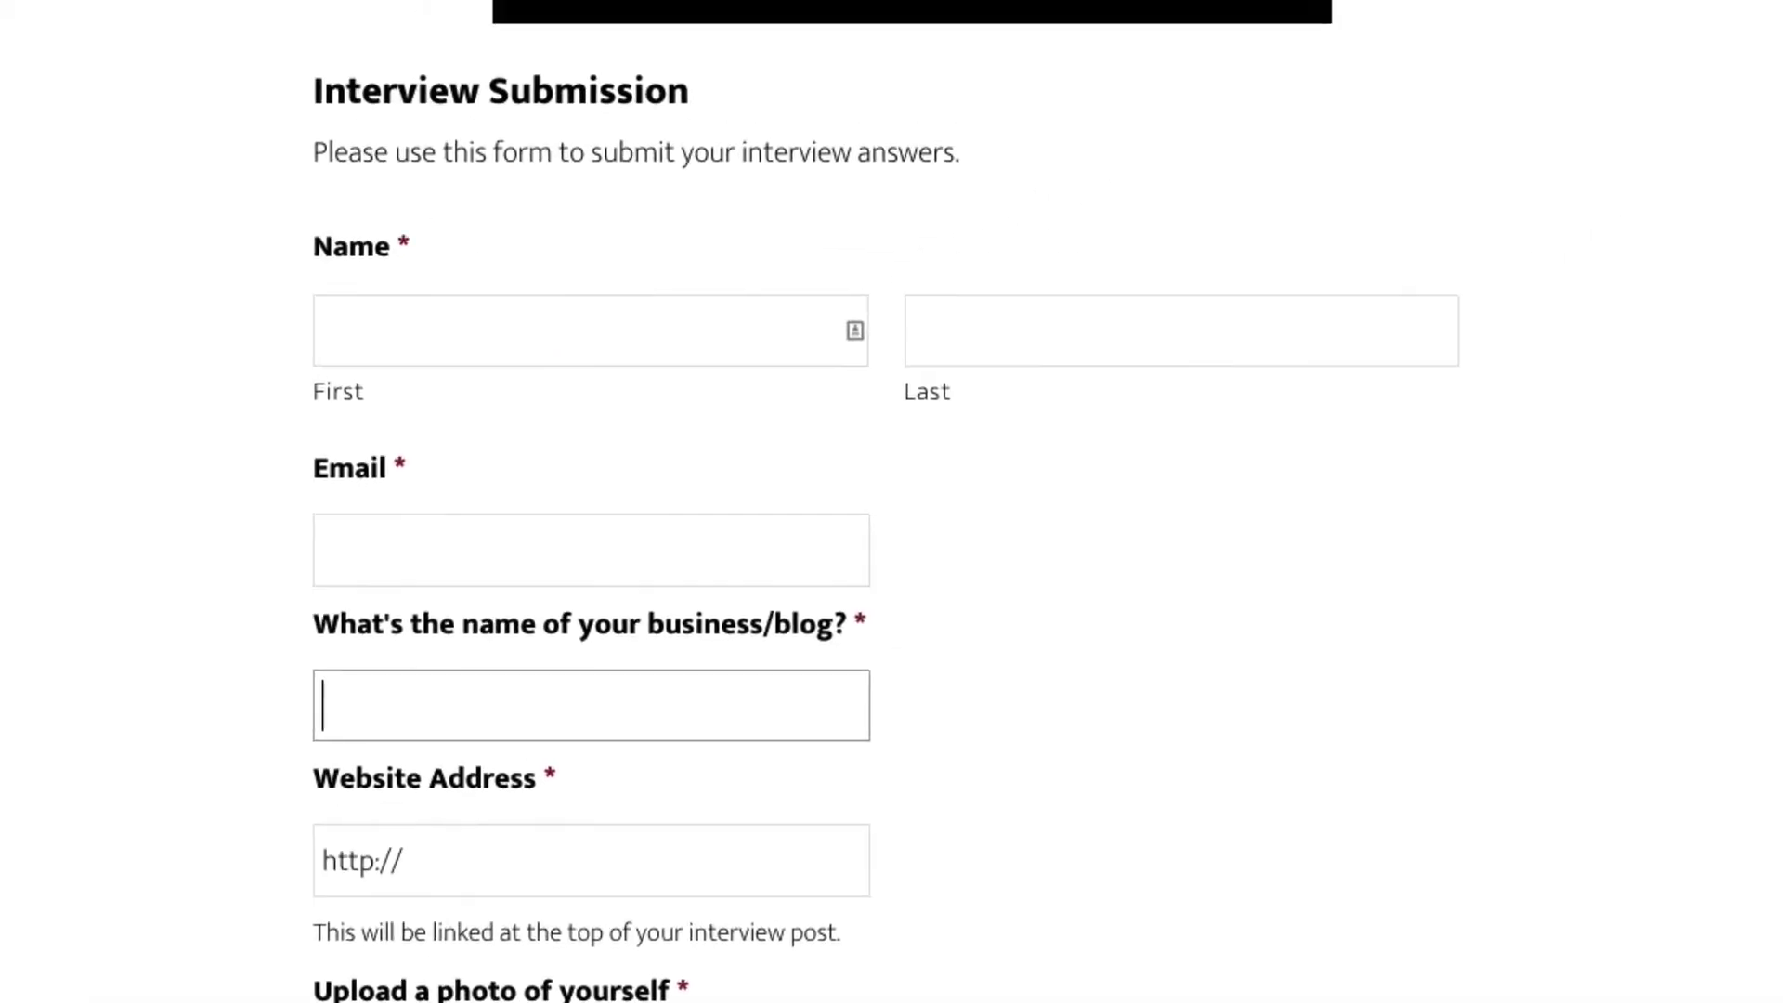
- On the Interview Submission page, fill in the submitter's first and last name with the saved suggestions
click(580, 359)
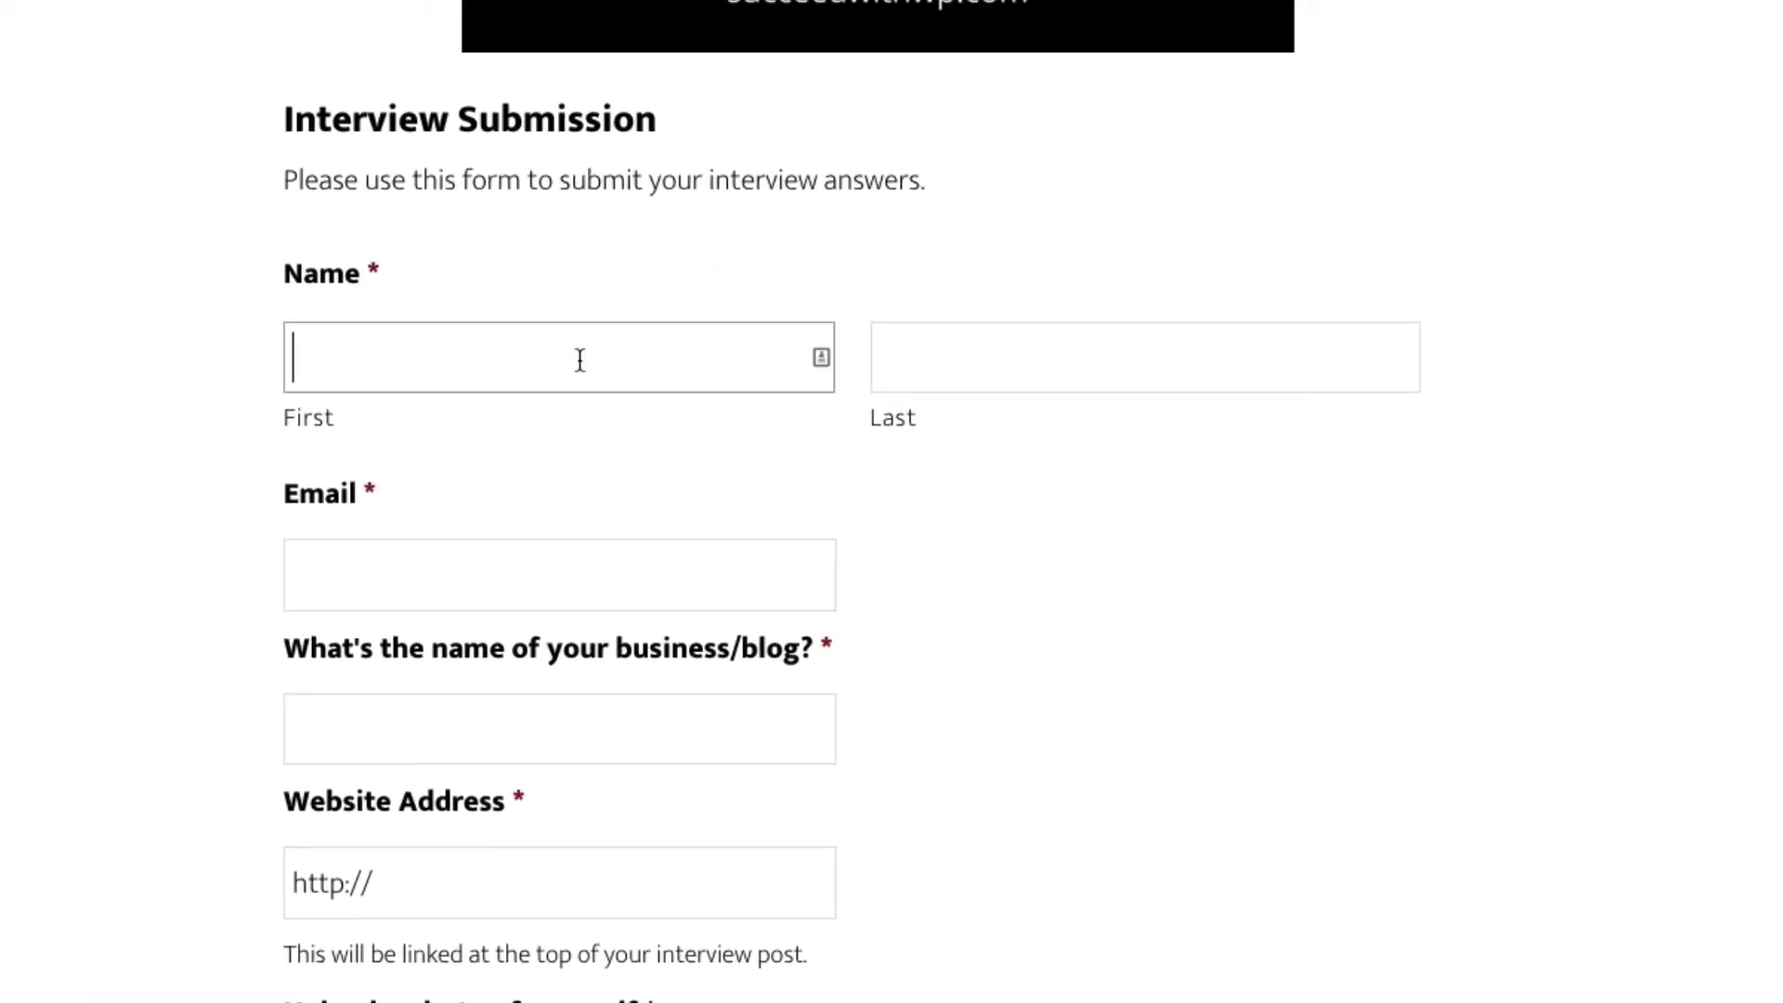
text(S)
key(Down)
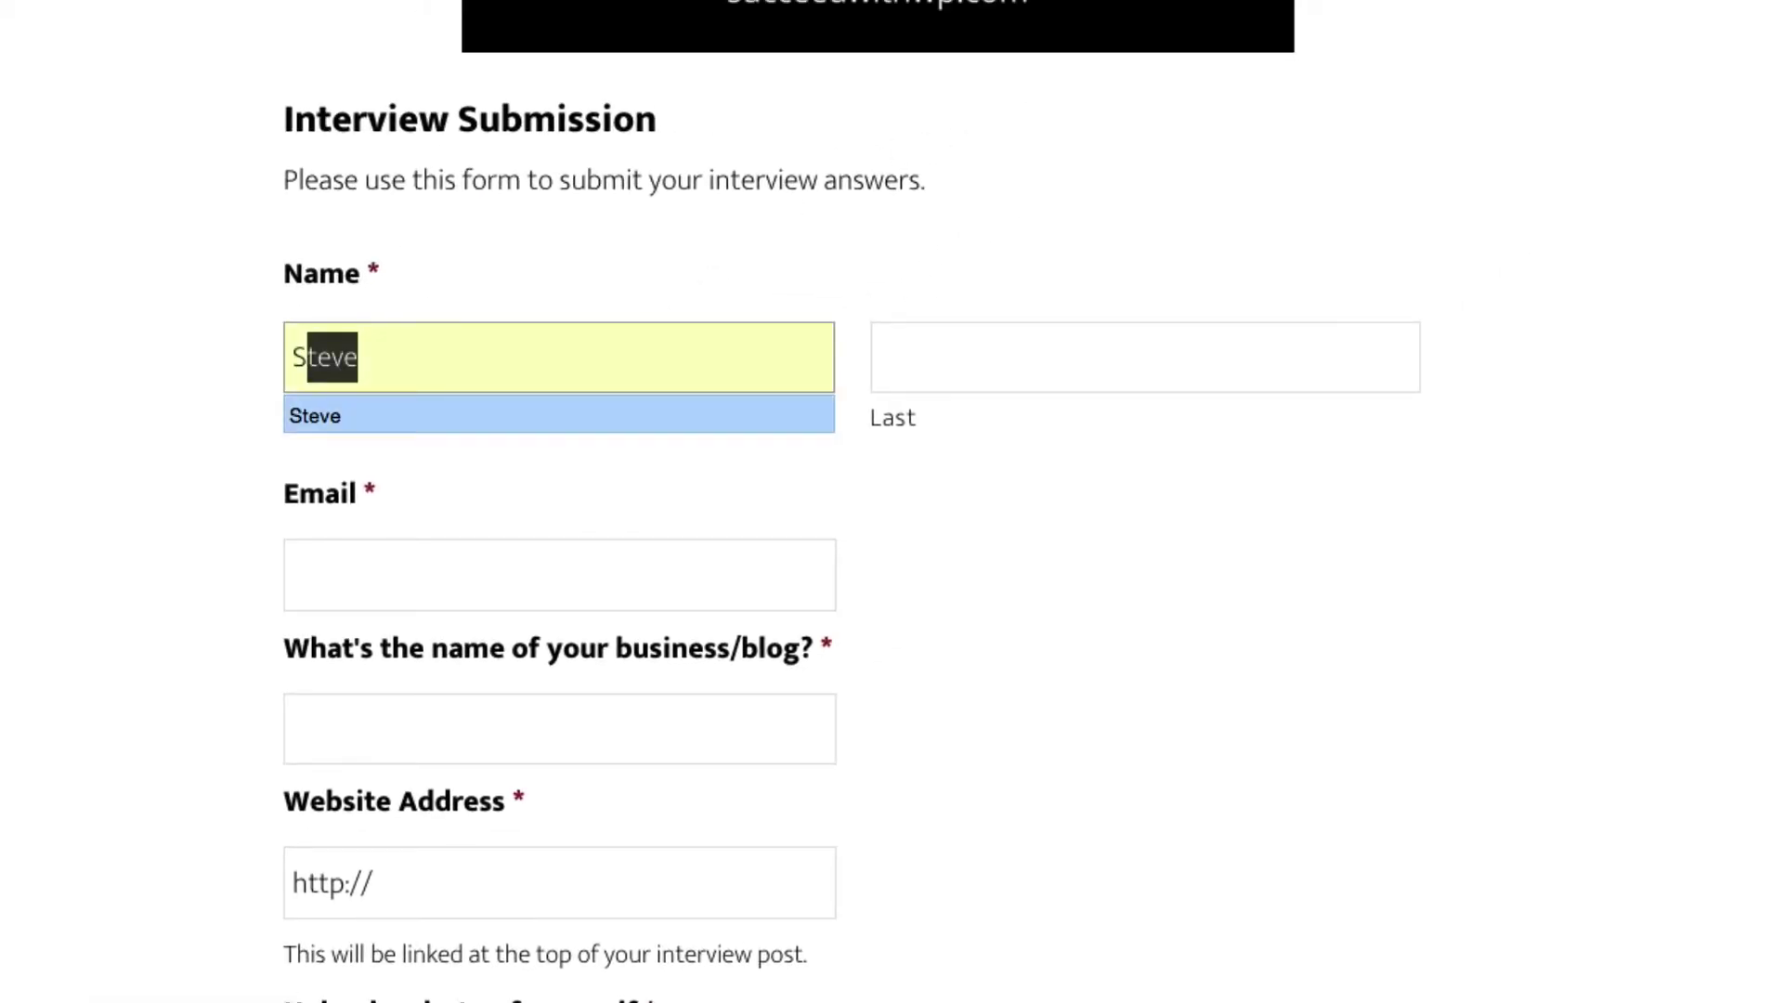
key(Tab)
text(a)
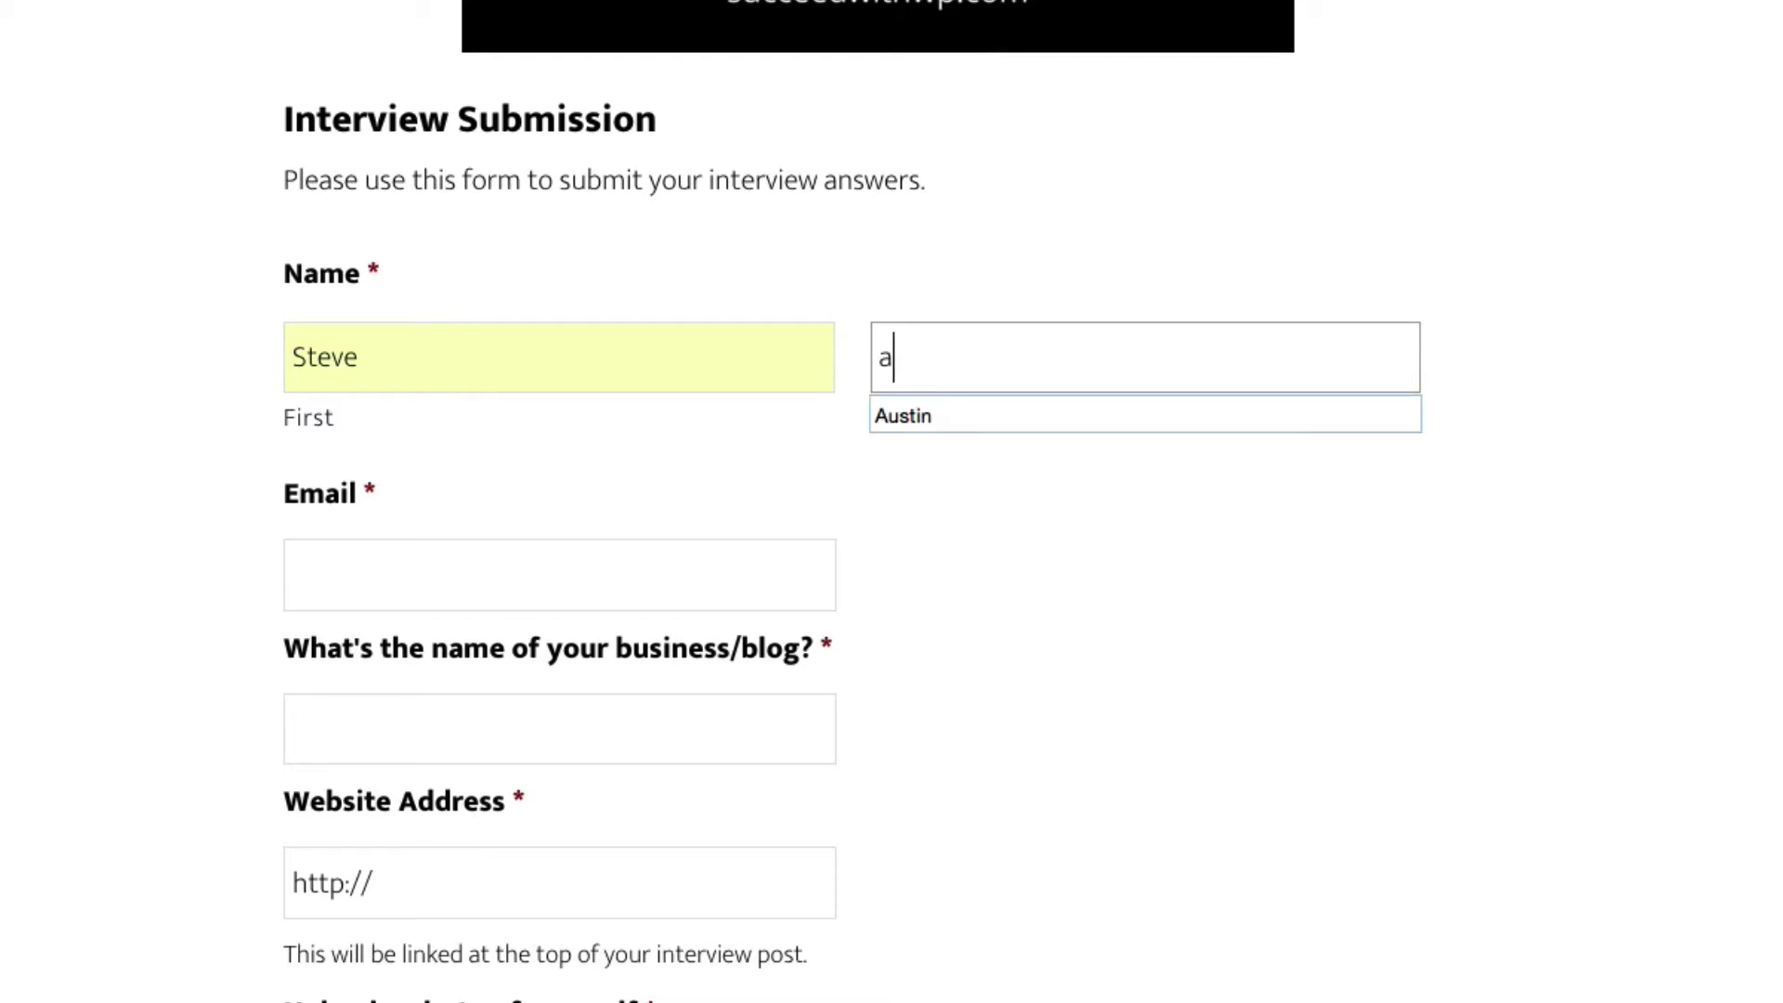
key(Down)
key(Tab)
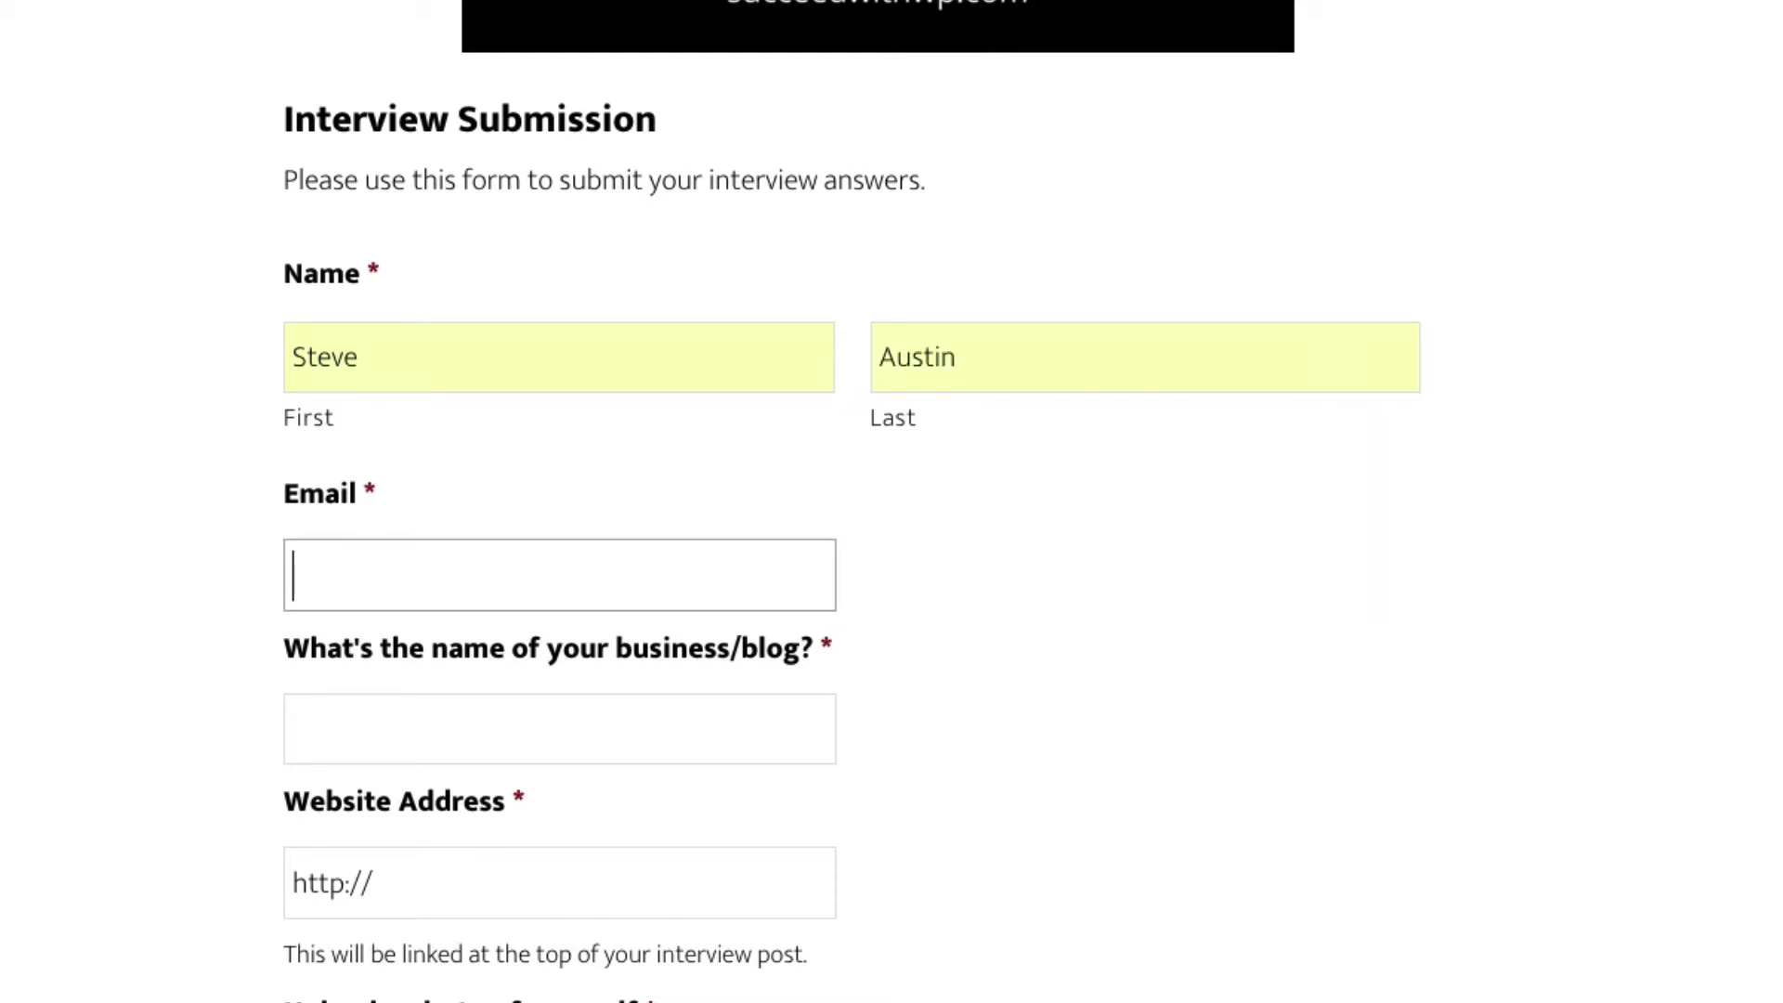
- Fill in the submitter's email, business/blog name and website address on the interview form
text(1)
key(Down)
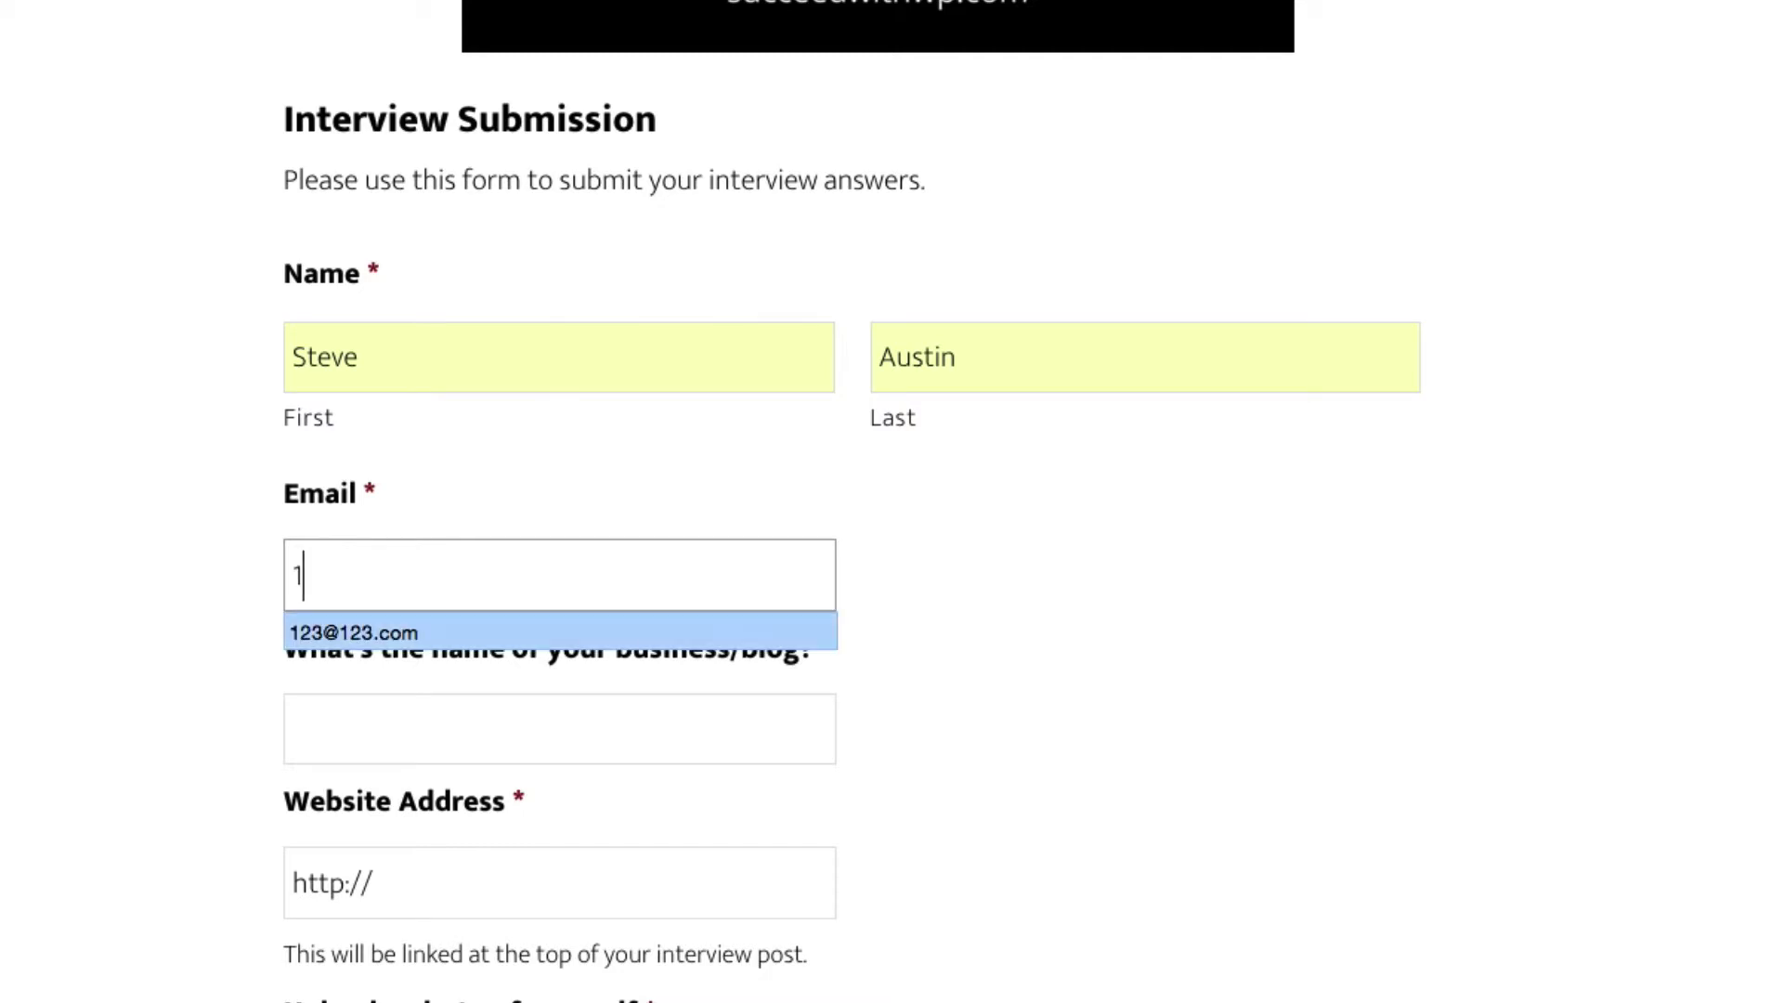
key(Tab)
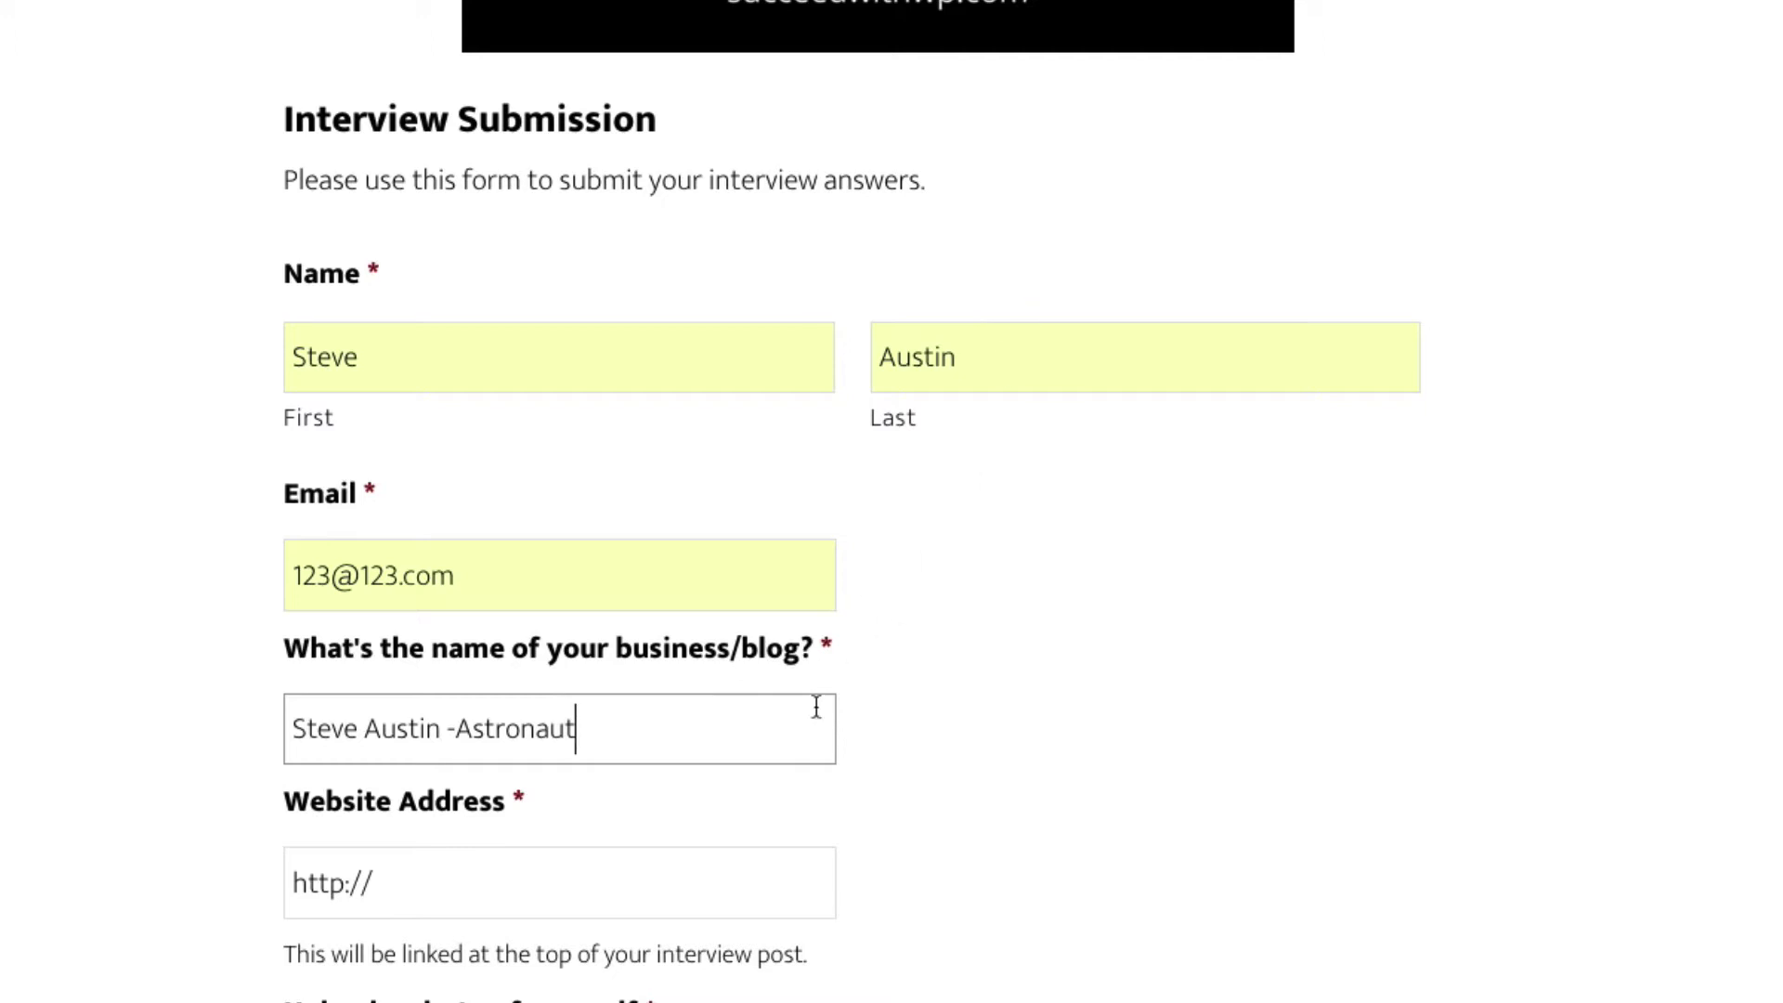
click(648, 877)
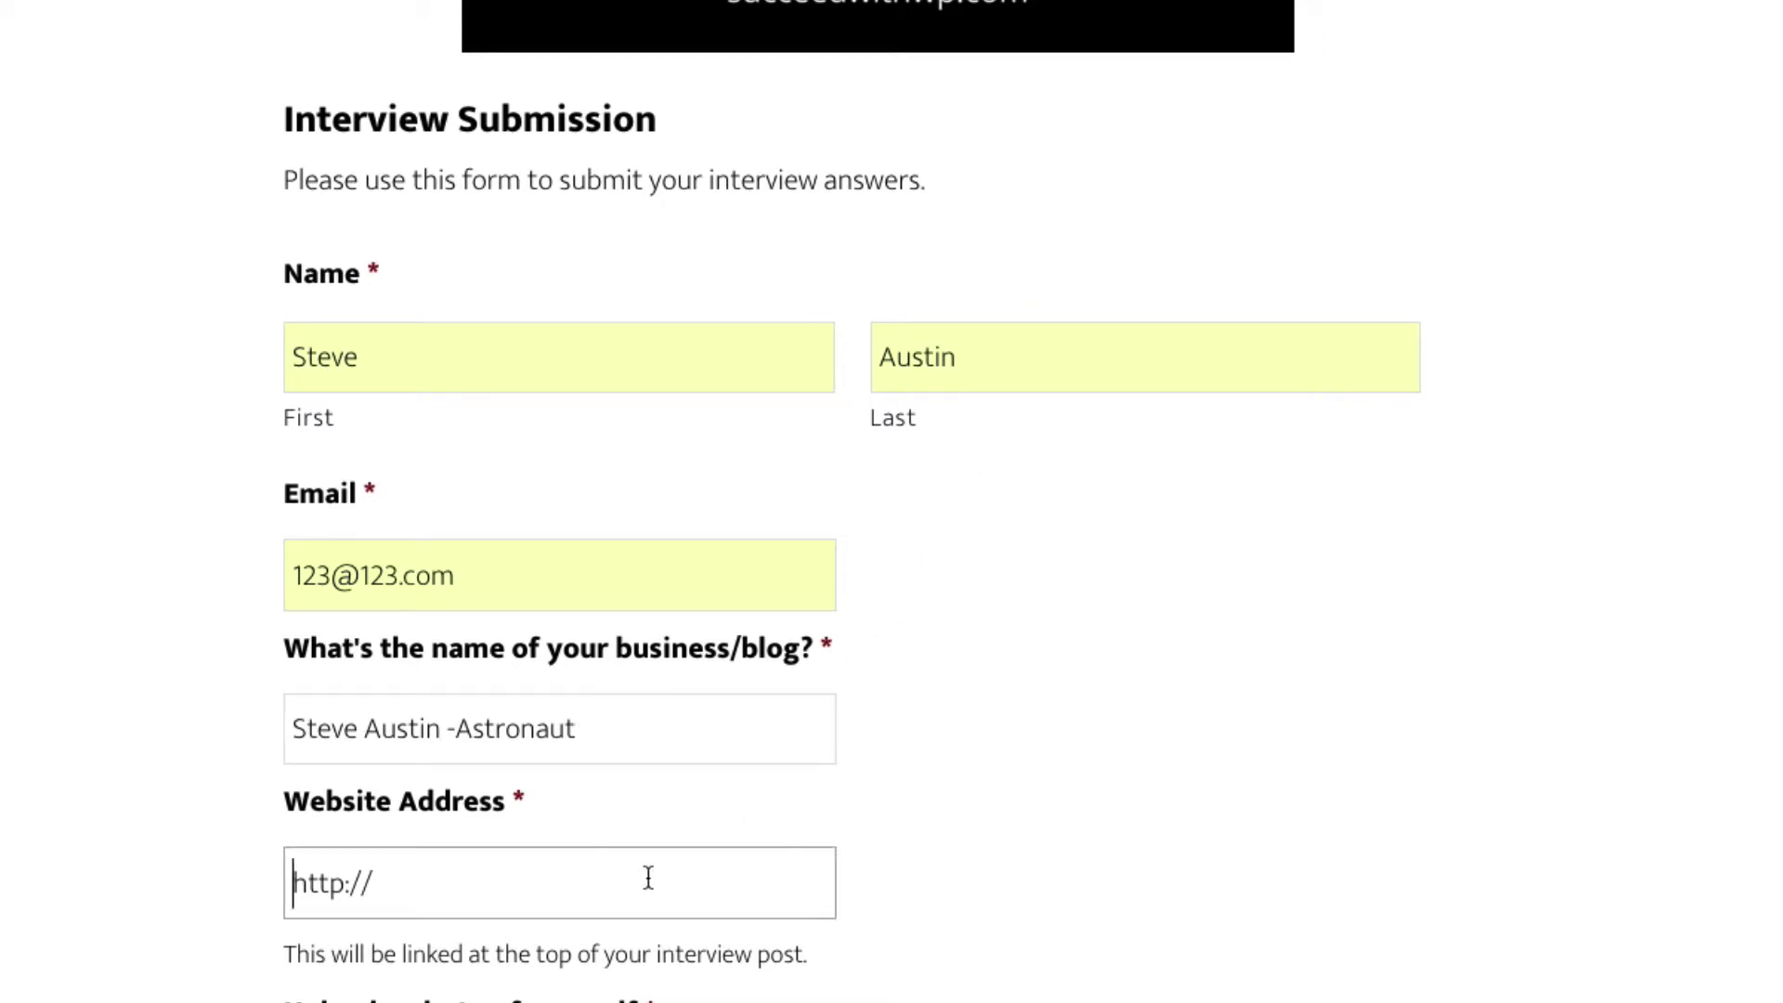
text(h)
click(637, 928)
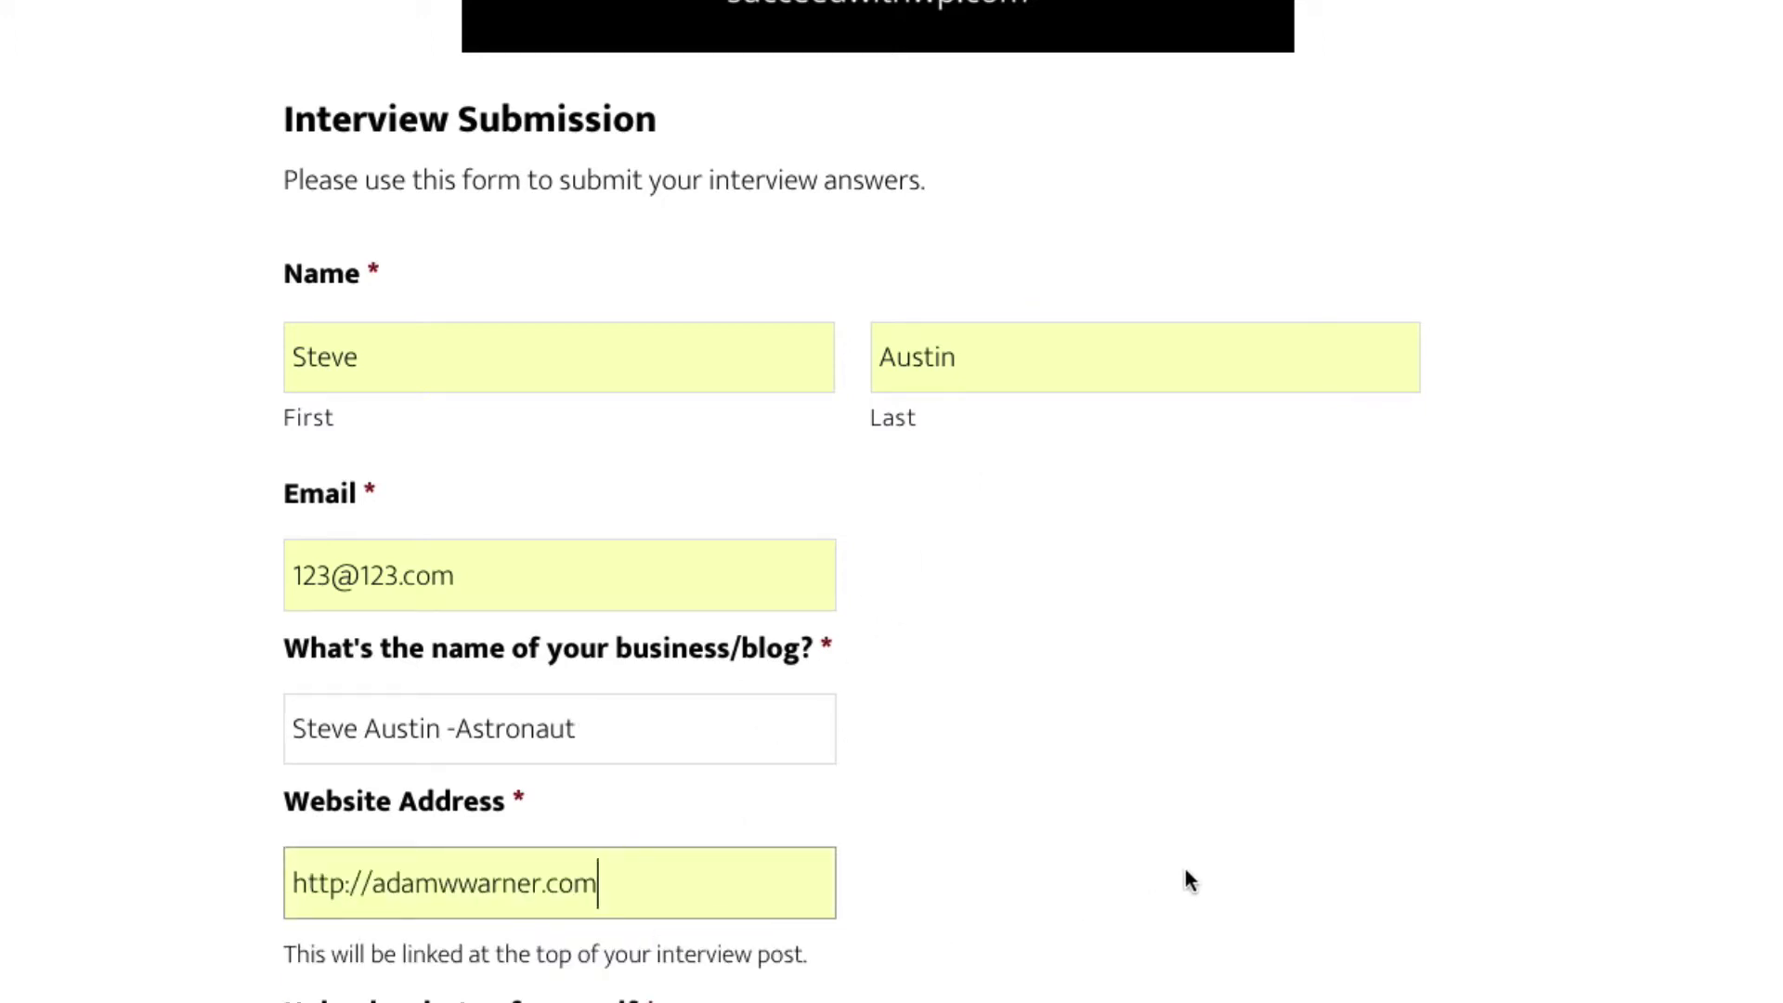
- Attach the-six-million-dollar-man.jpg from the SucceedwithWP folder as the "Upload a photo of yourself" file
scroll(1257, 817, down, 4)
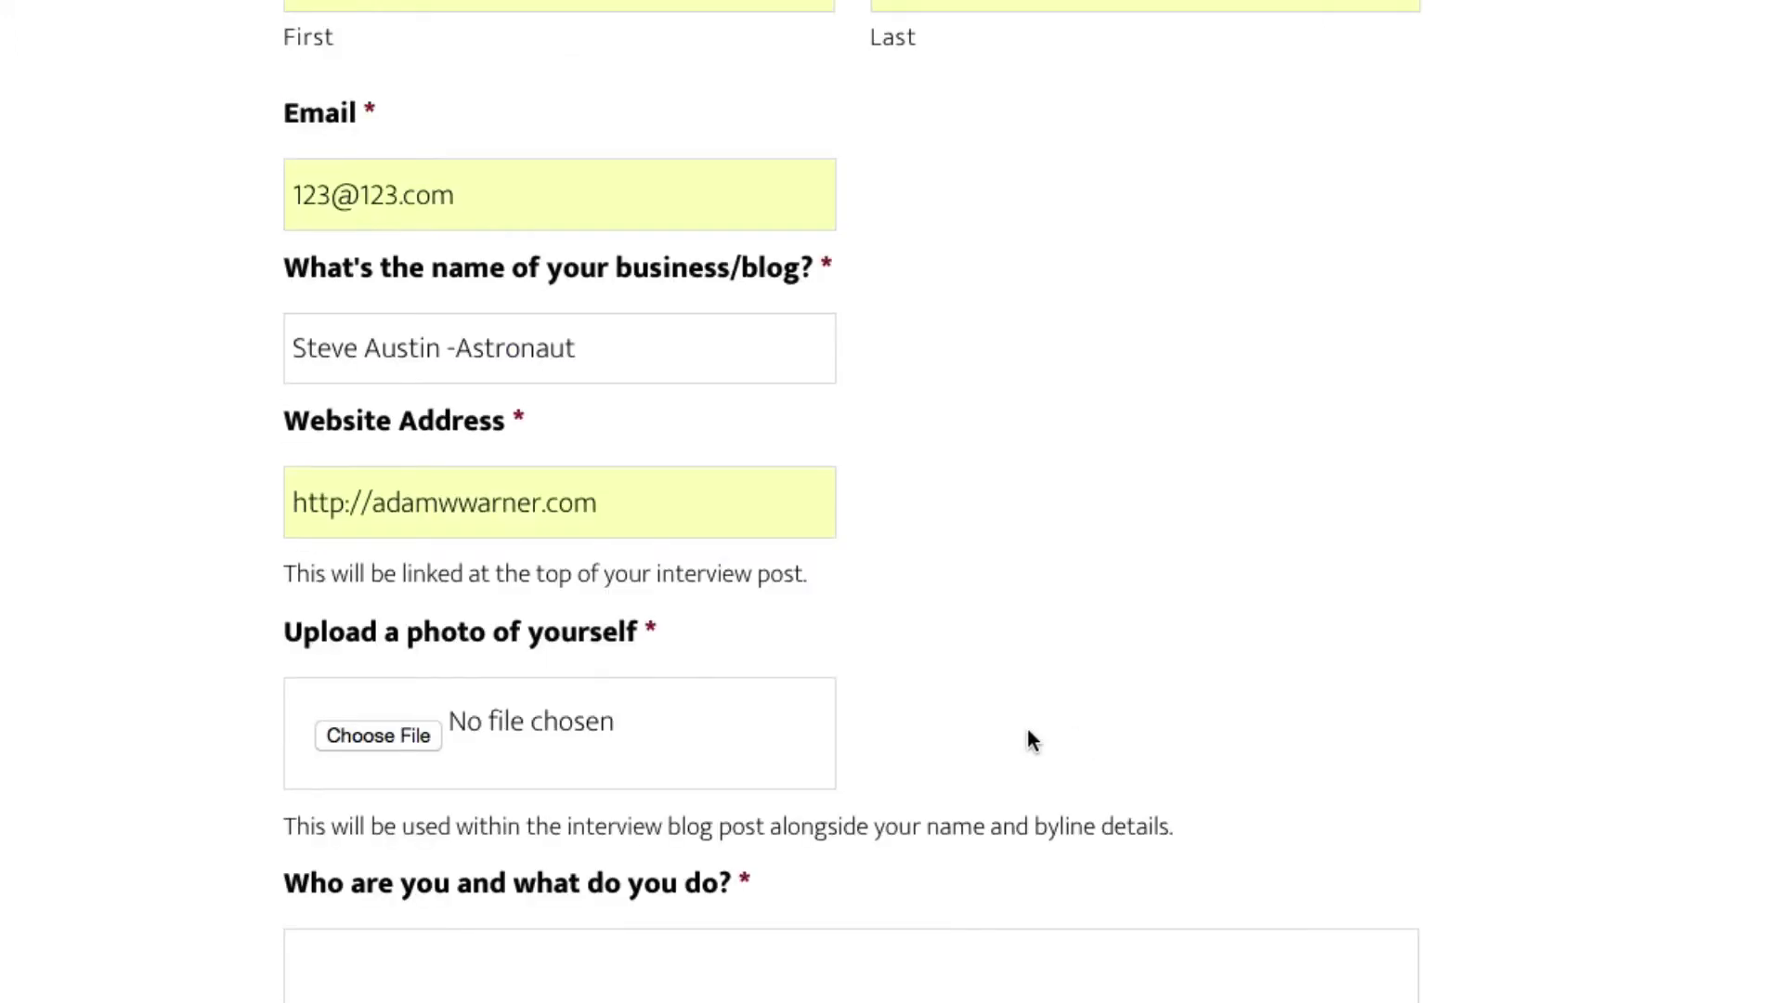
click(424, 743)
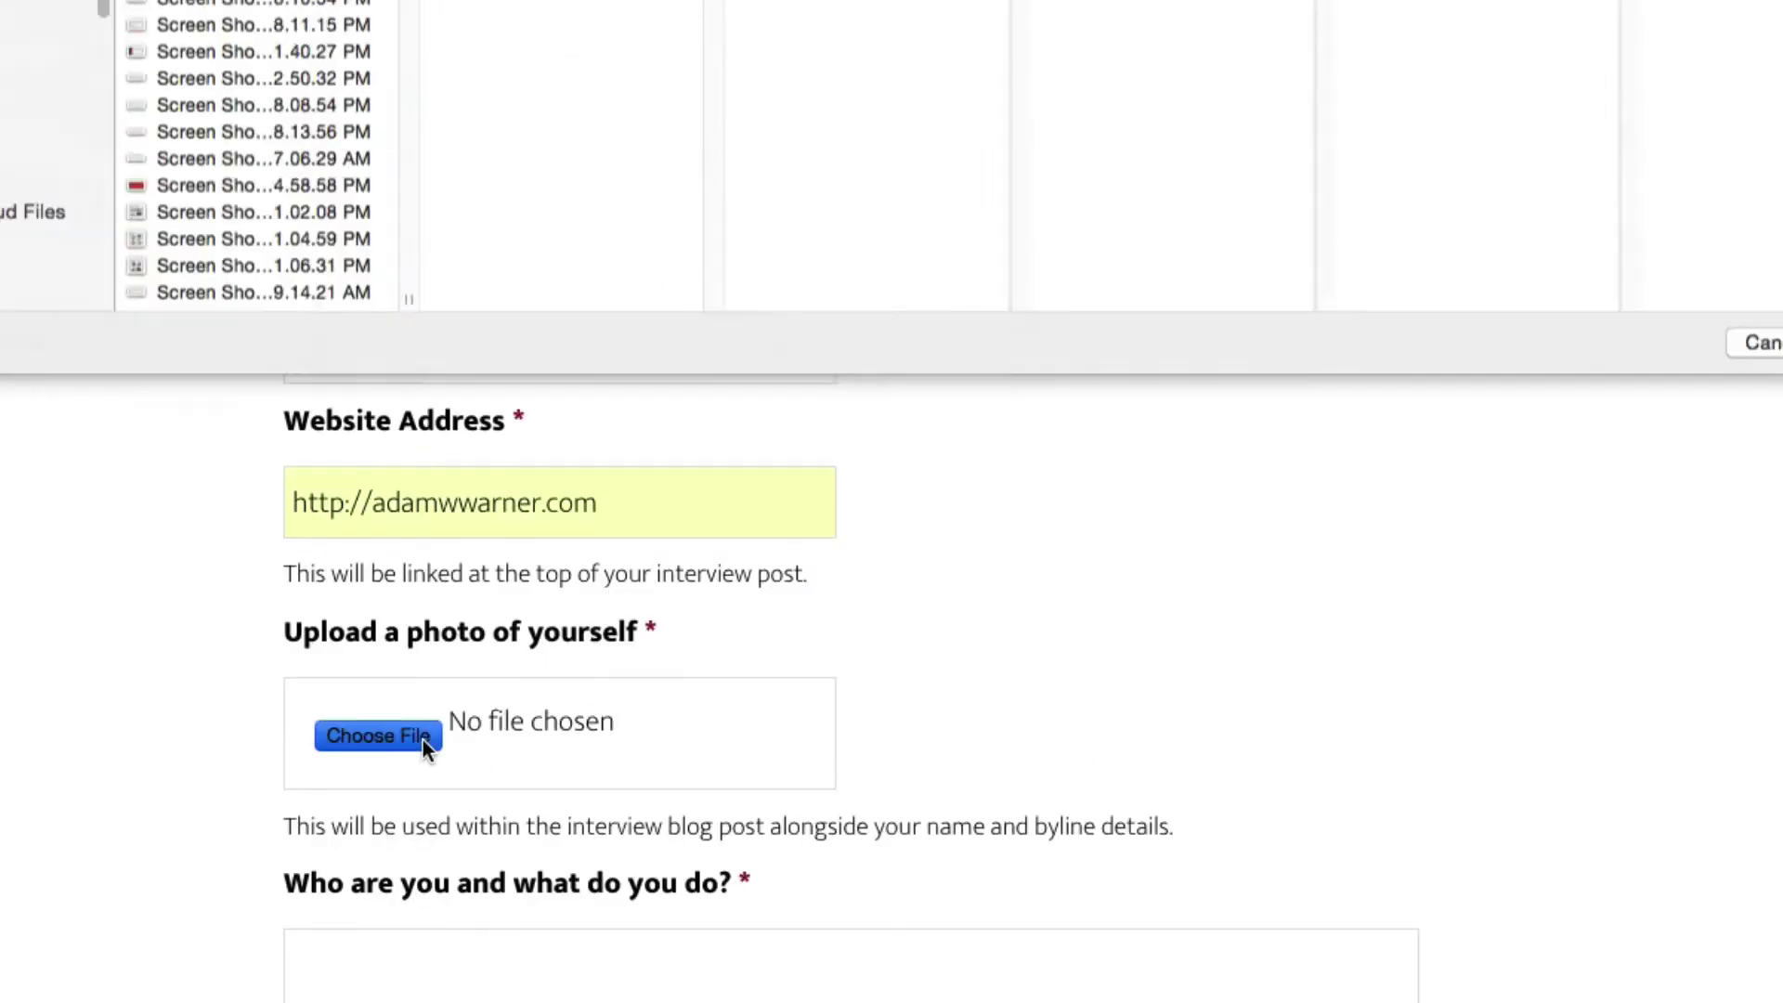
click(438, 301)
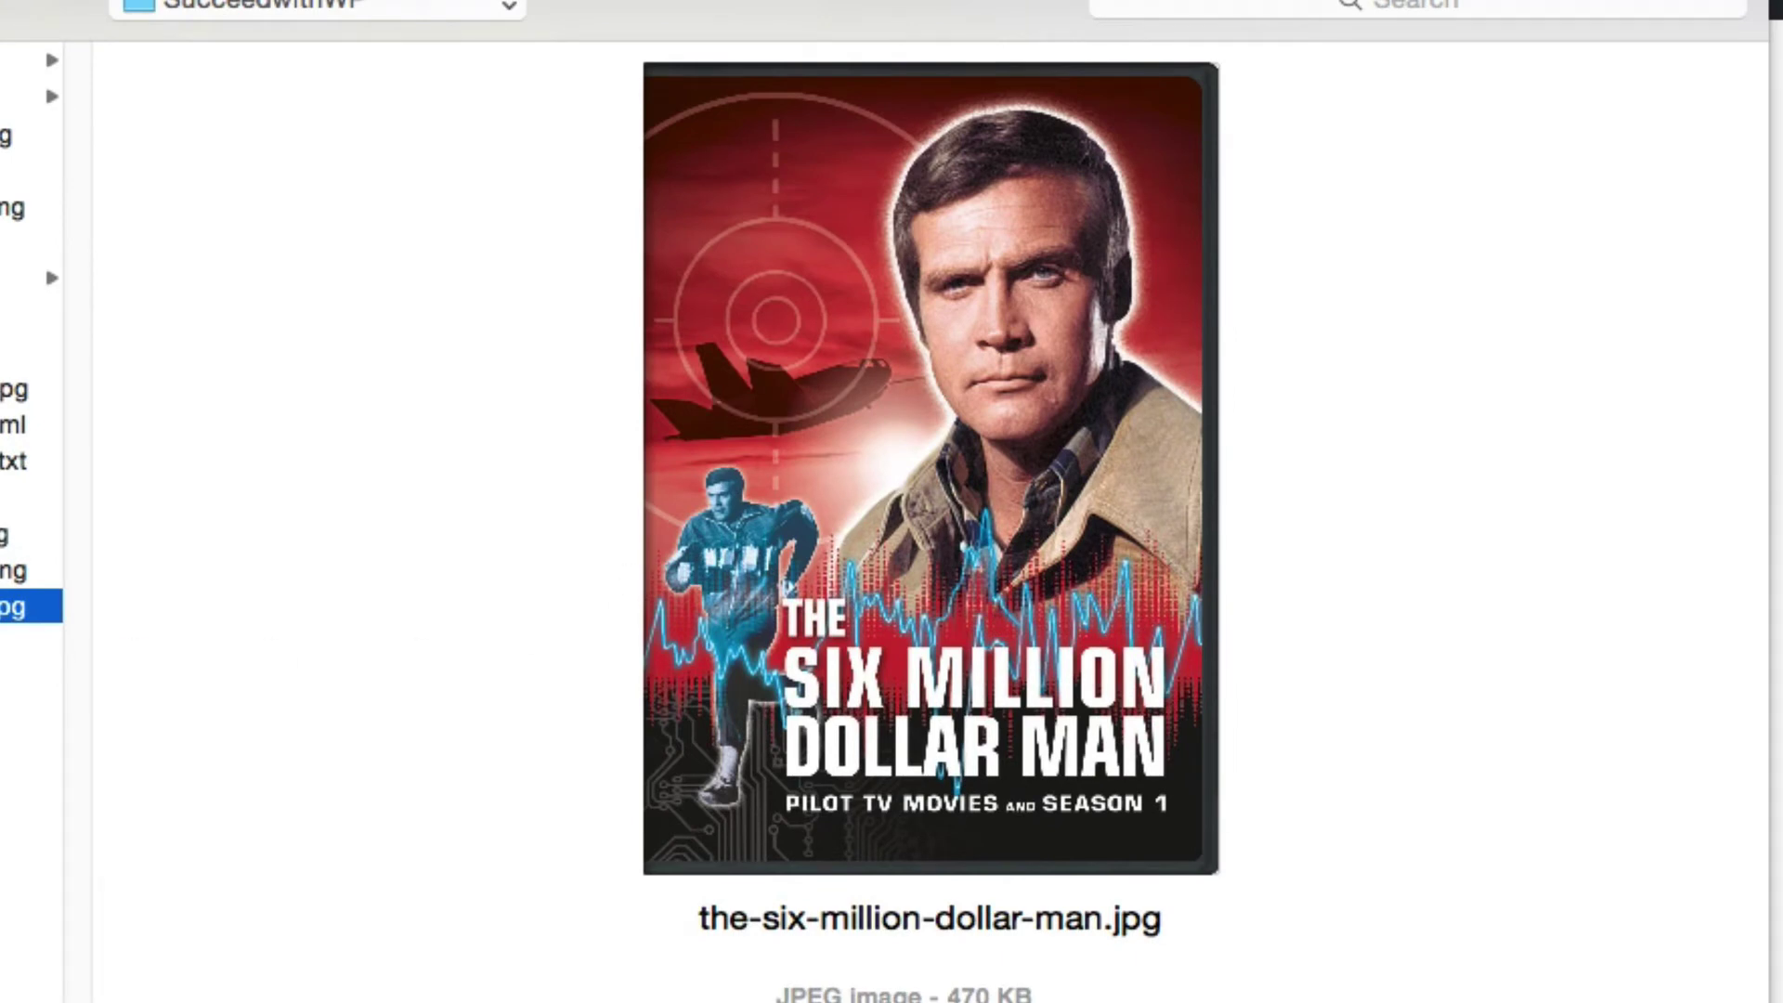
key(Return)
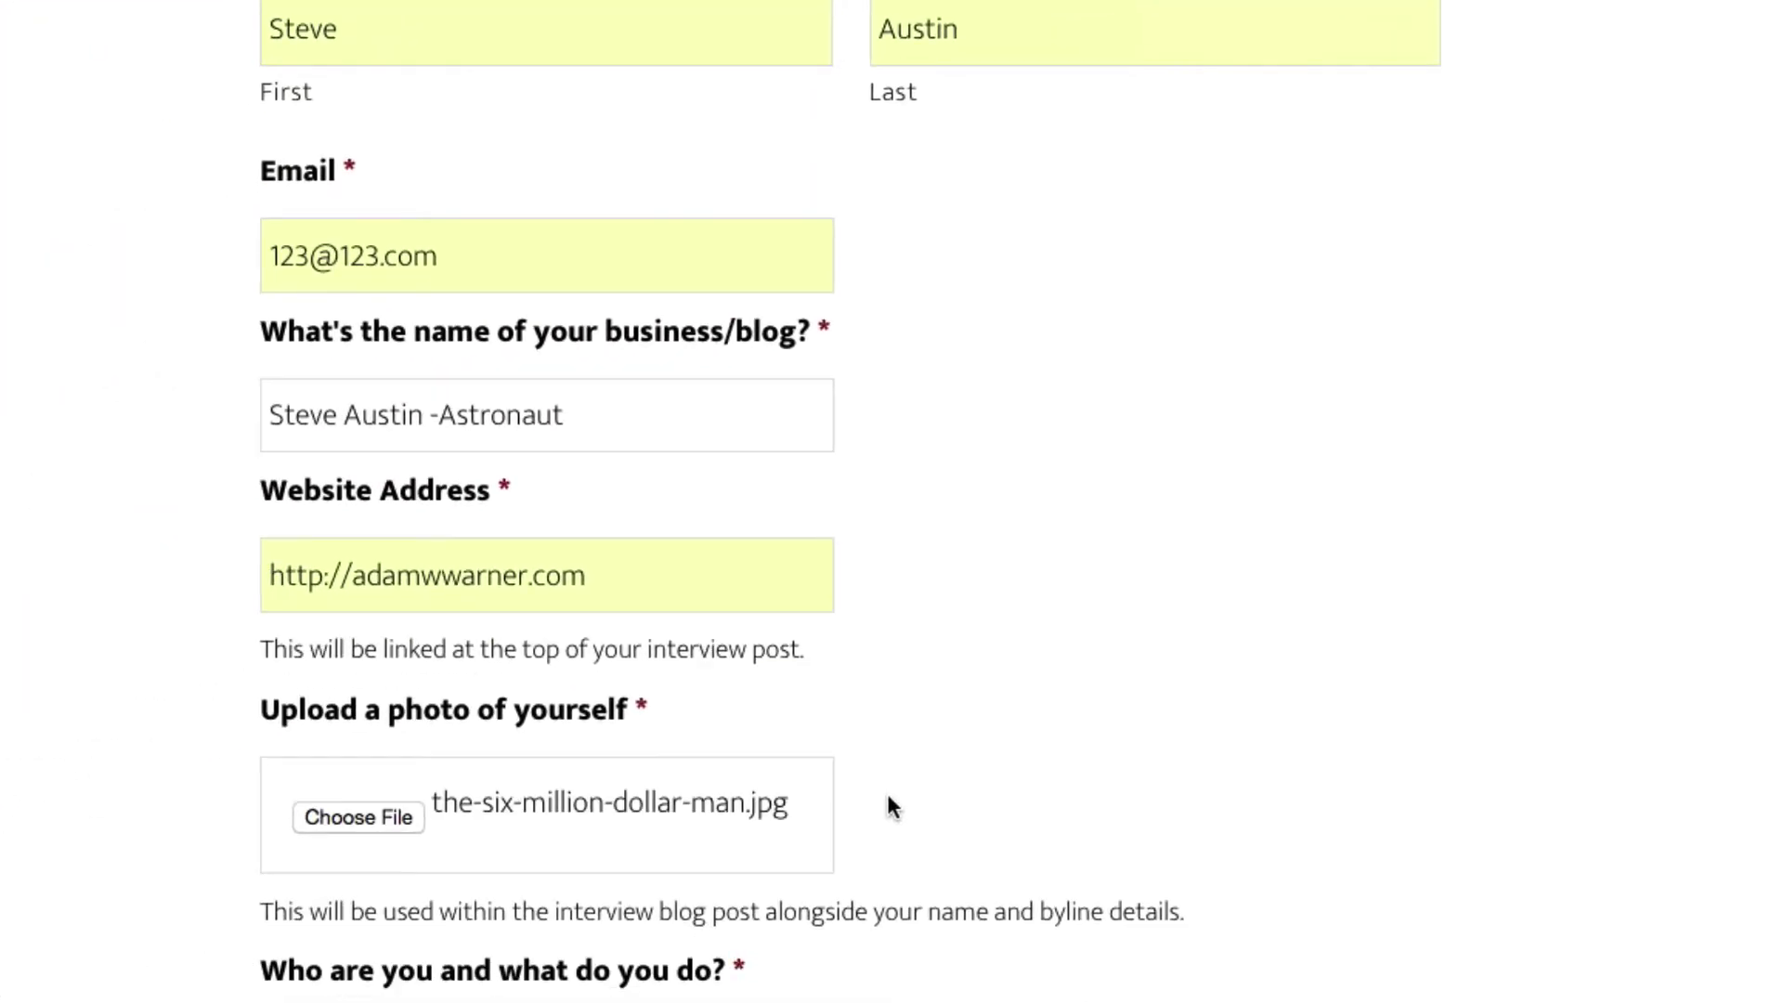
- Copy the "What is Lorem Ipsum?" paragraph from the Lorem Ipsum website and paste it as the "Who are you and what do you do?" answer
scroll(1006, 727, down, 3)
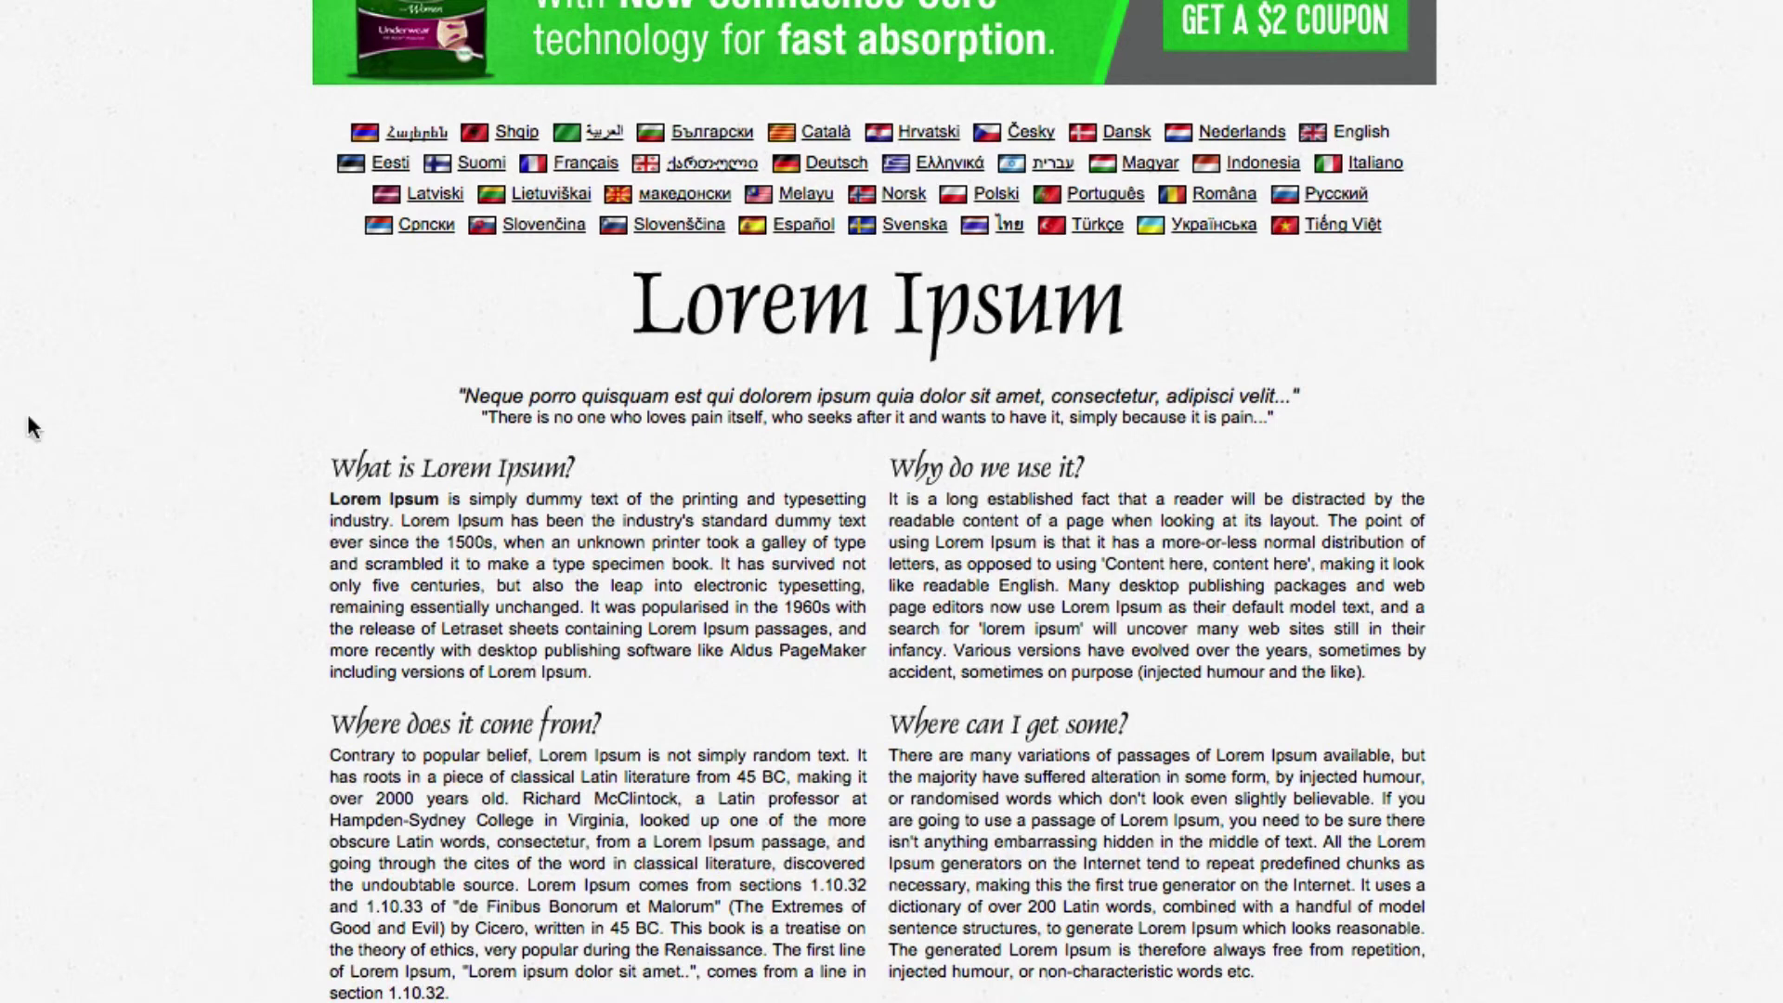
drag(331, 498, 597, 670)
key(ctrl+c)
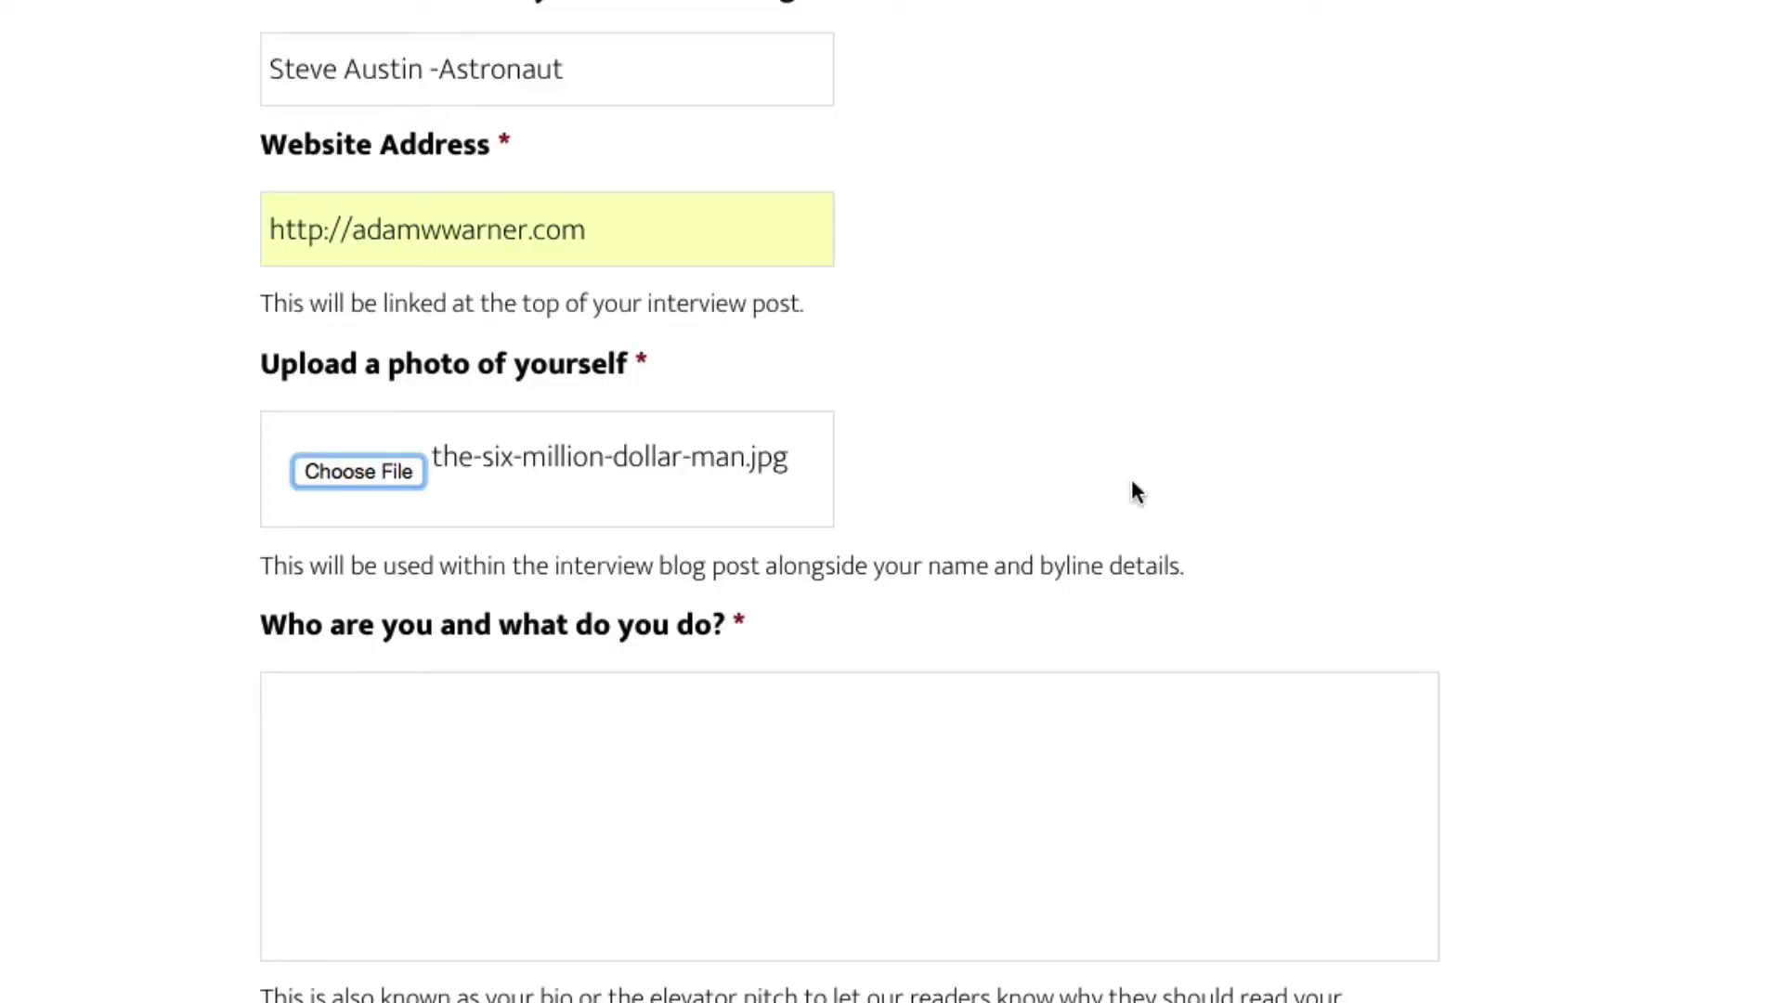
click(764, 755)
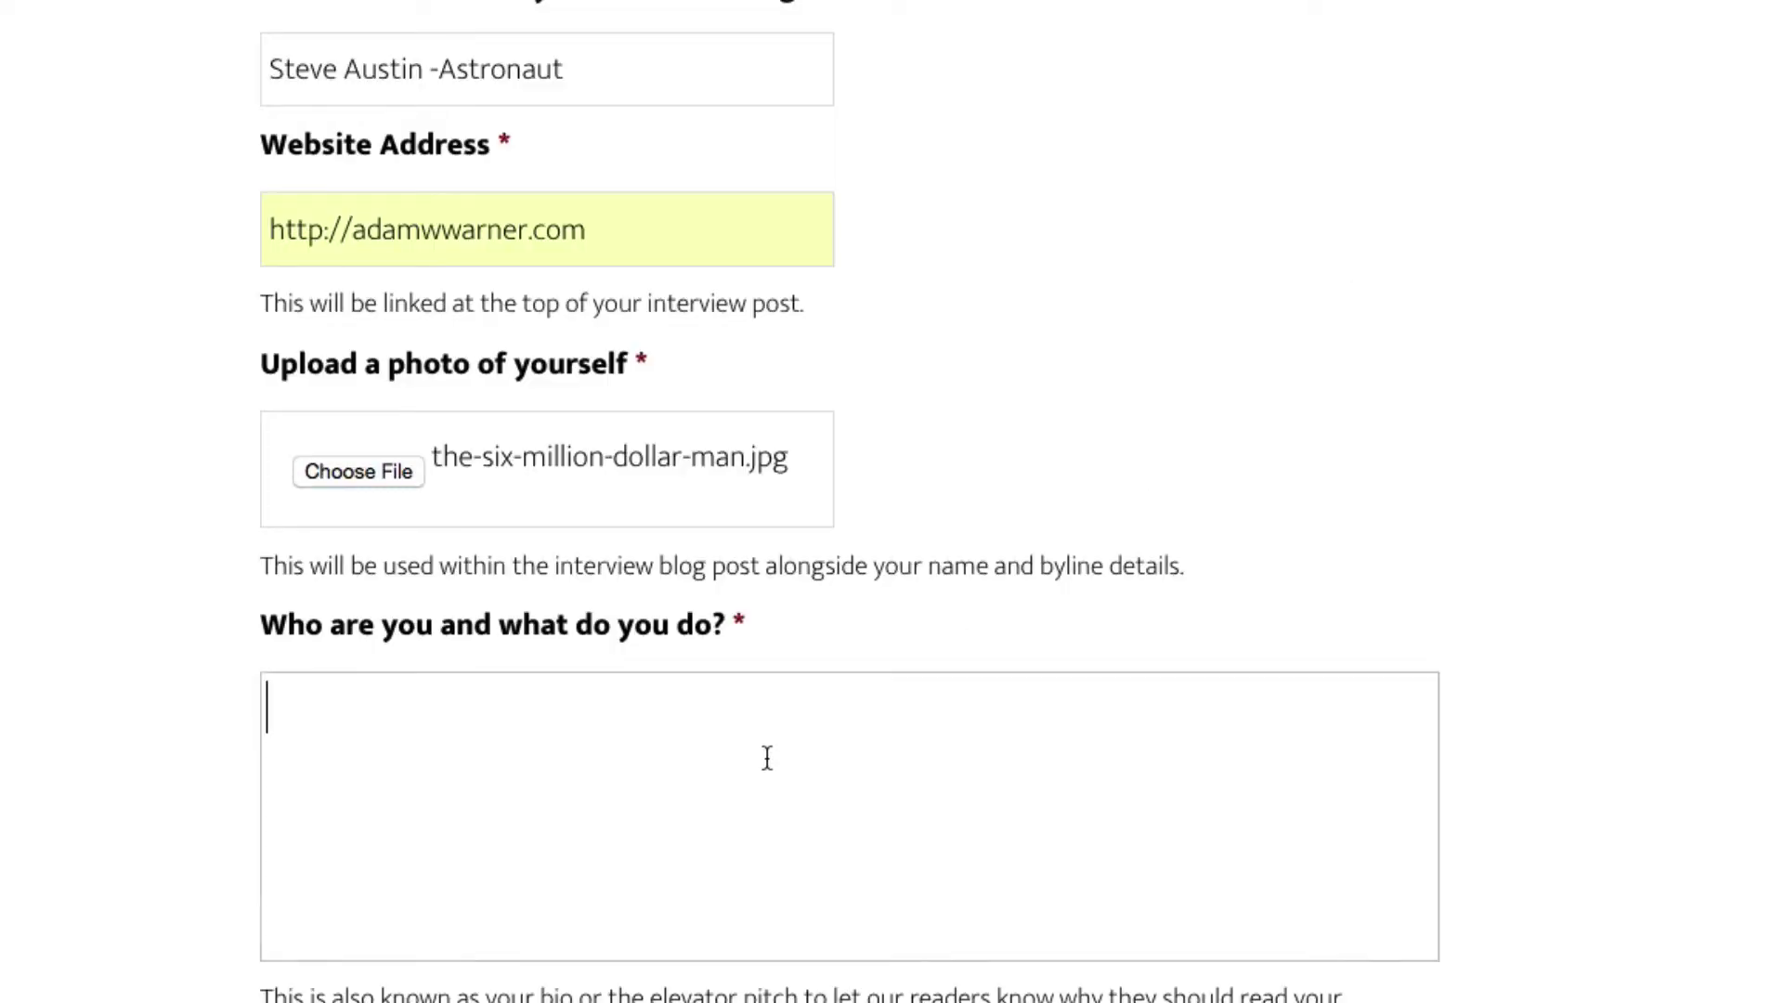
key(ctrl+v)
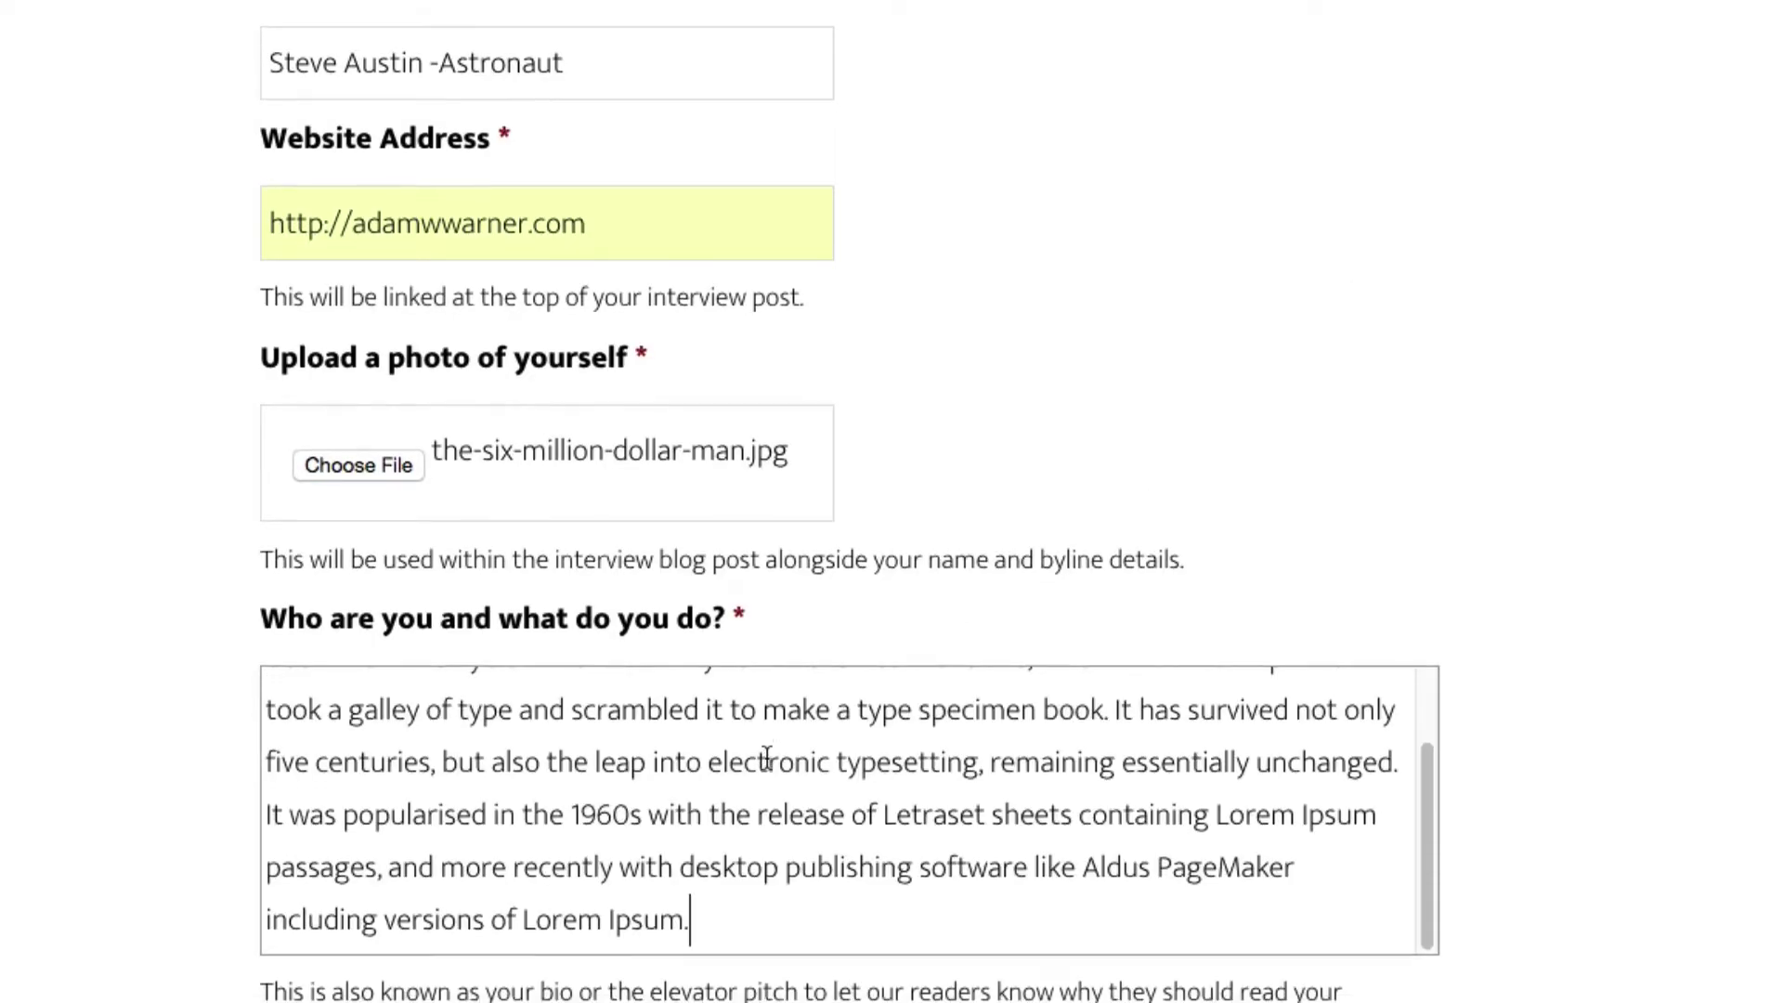
- Paste the copied Lorem Ipsum paragraph as the answer to "What did you do before starting your own business?"
scroll(766, 756, down, 3)
click(608, 945)
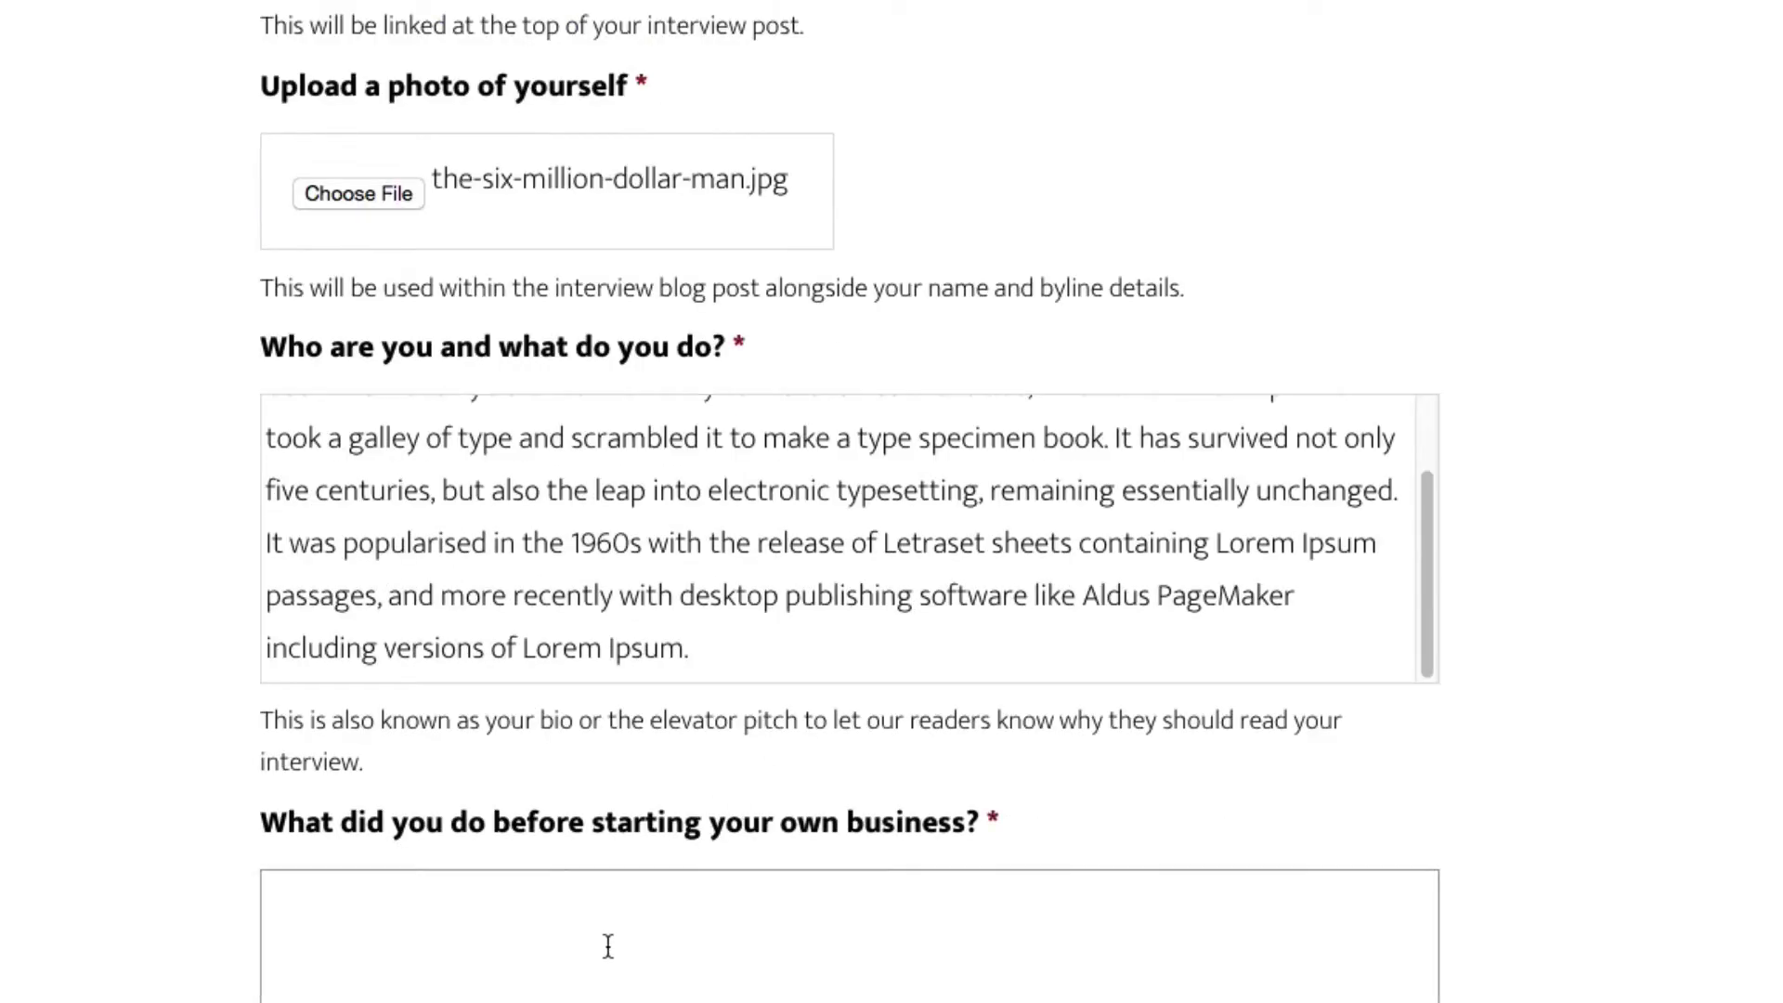
key(ctrl+v)
- Paste the copied Lorem Ipsum paragraph as the answers about starting a web-based business and choosing self-hosted WordPress
scroll(592, 967, down, 6)
click(594, 856)
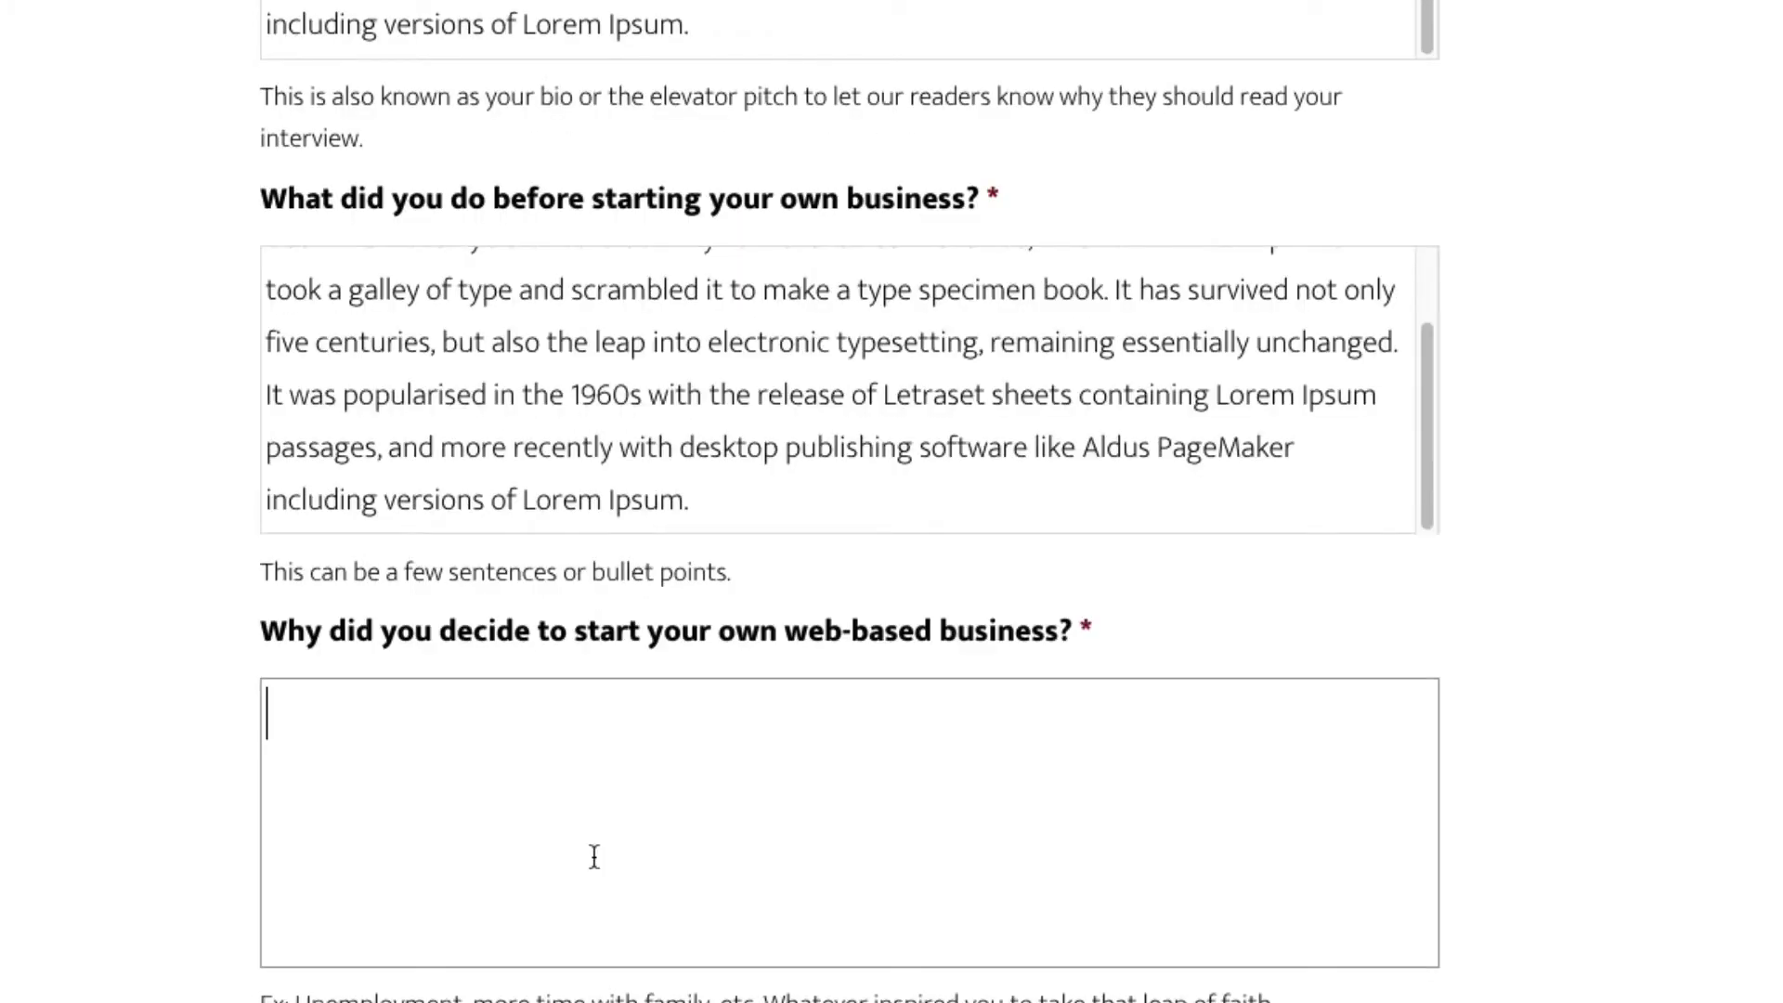
key(ctrl+v)
scroll(592, 855, down, 5)
click(596, 854)
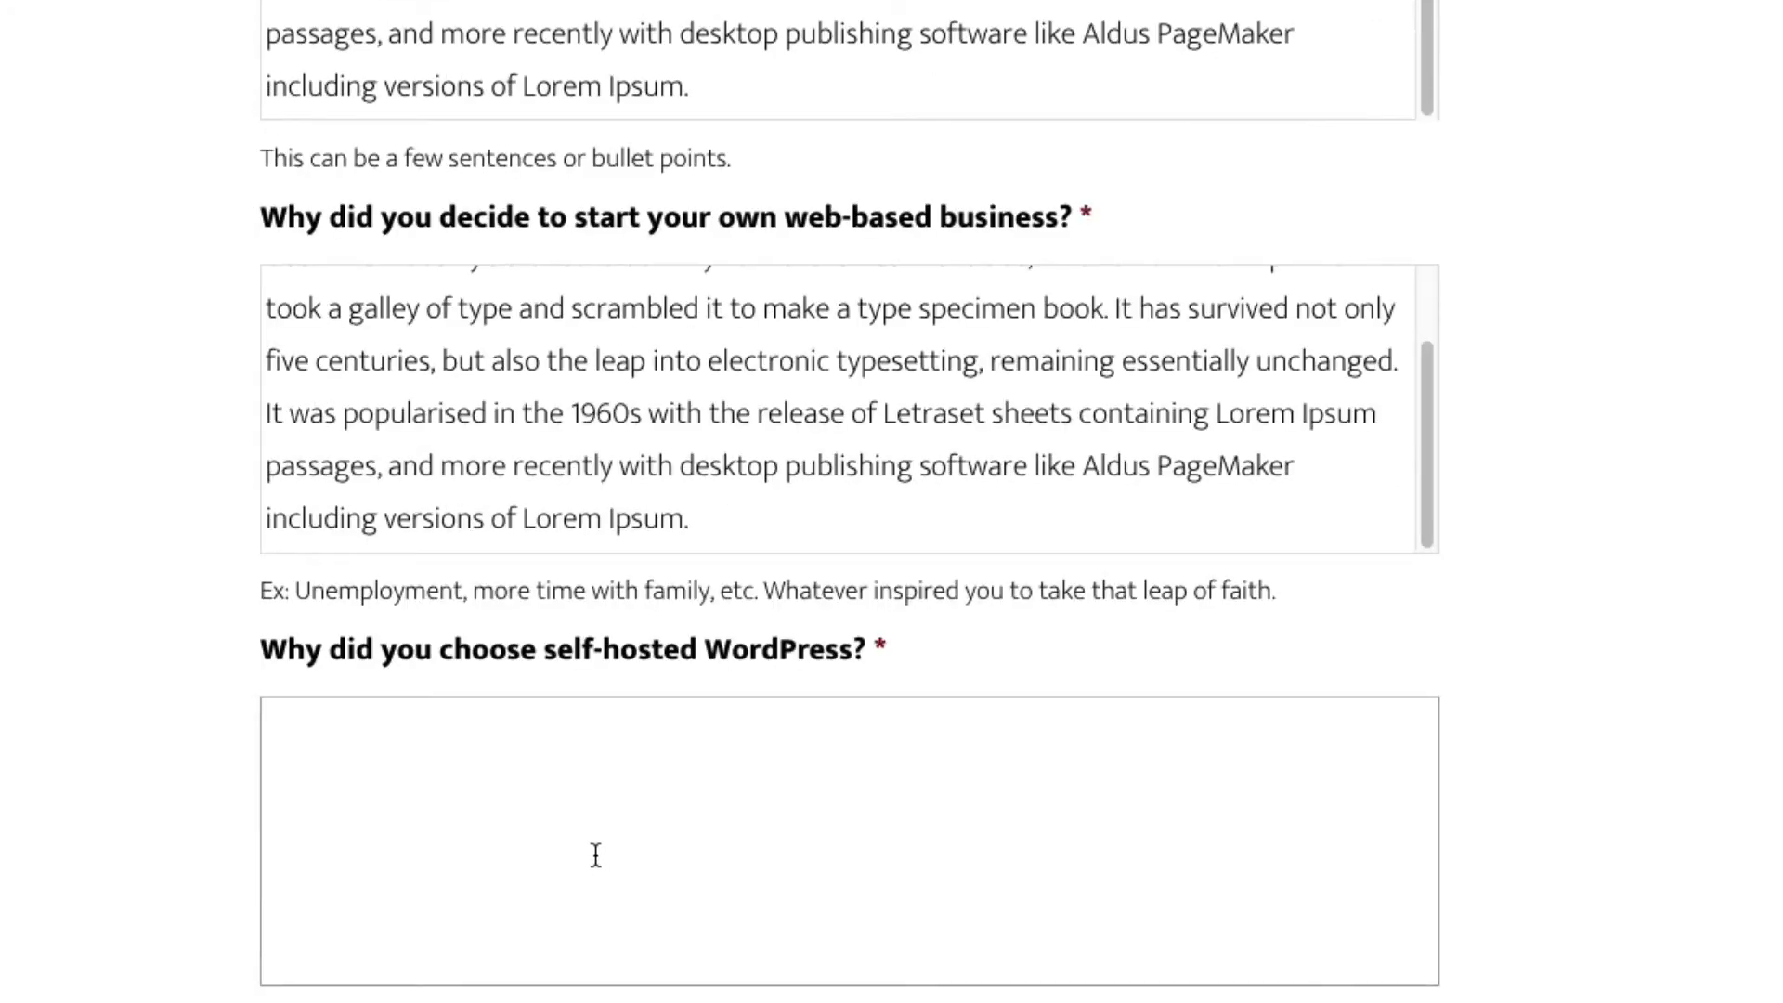
key(ctrl+v)
- Select Subscriptions (memberships, etc.) and Affiliate Marketing as the ways the WordPress-powered business makes money
scroll(589, 864, down, 4)
scroll(588, 868, down, 1)
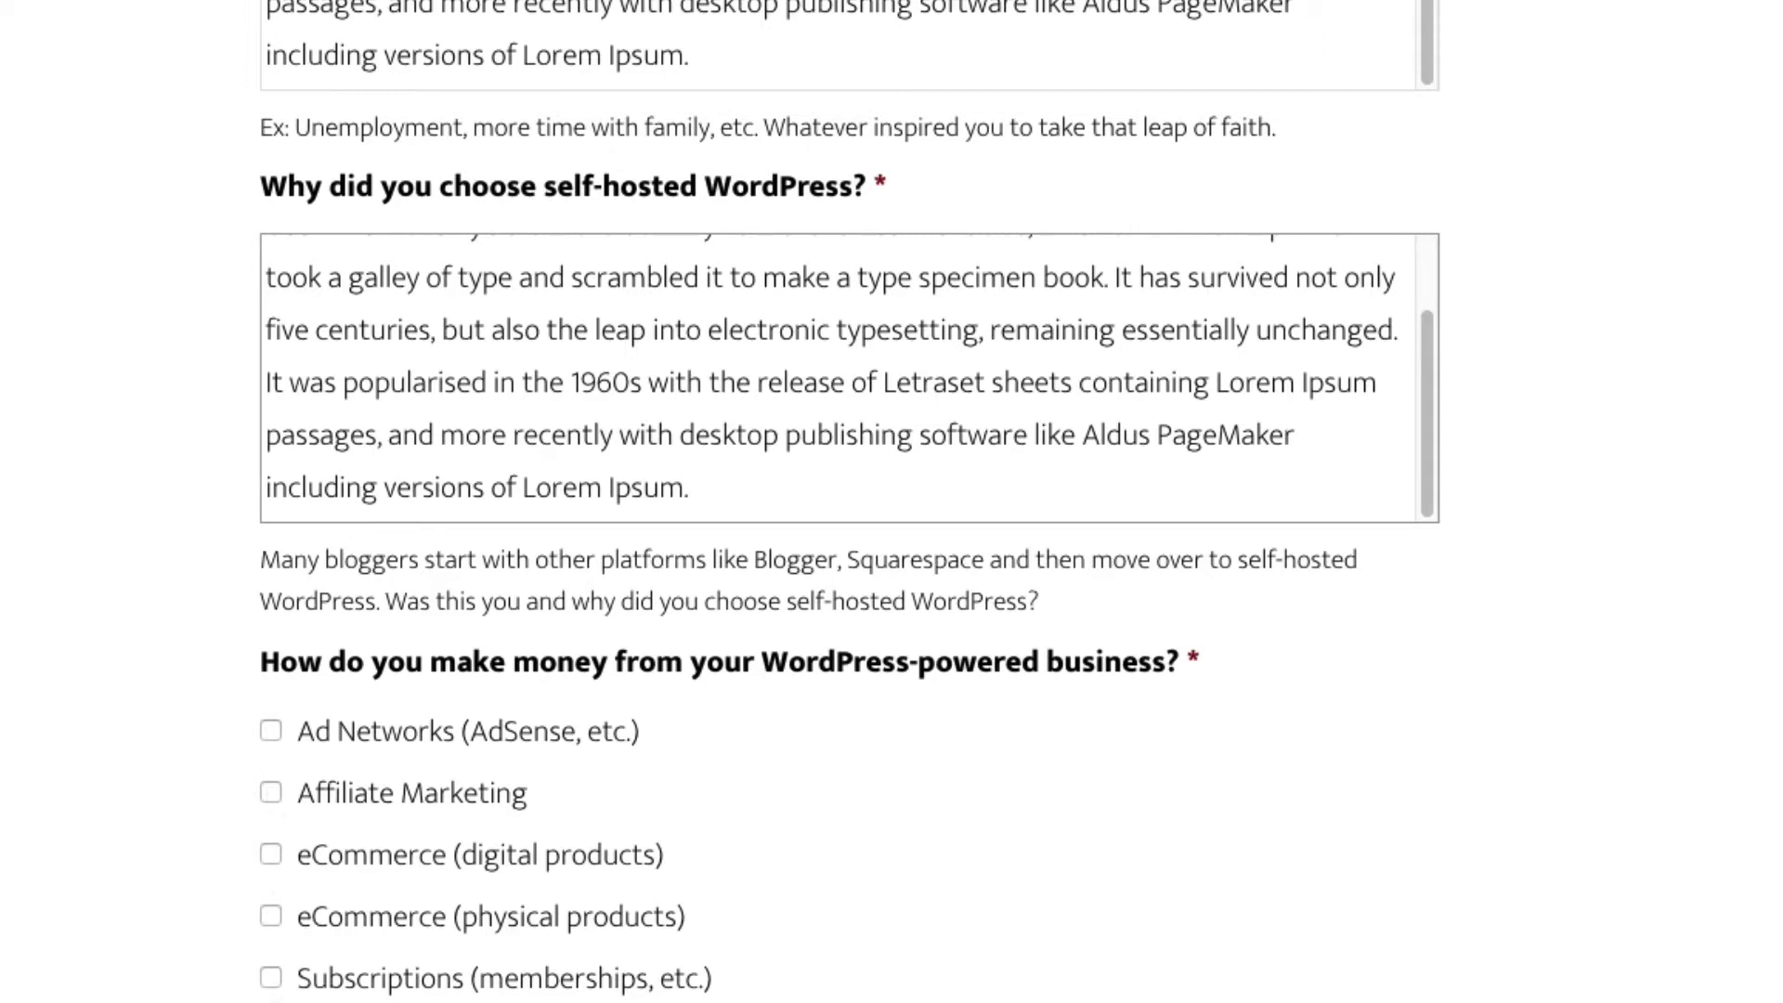
click(271, 977)
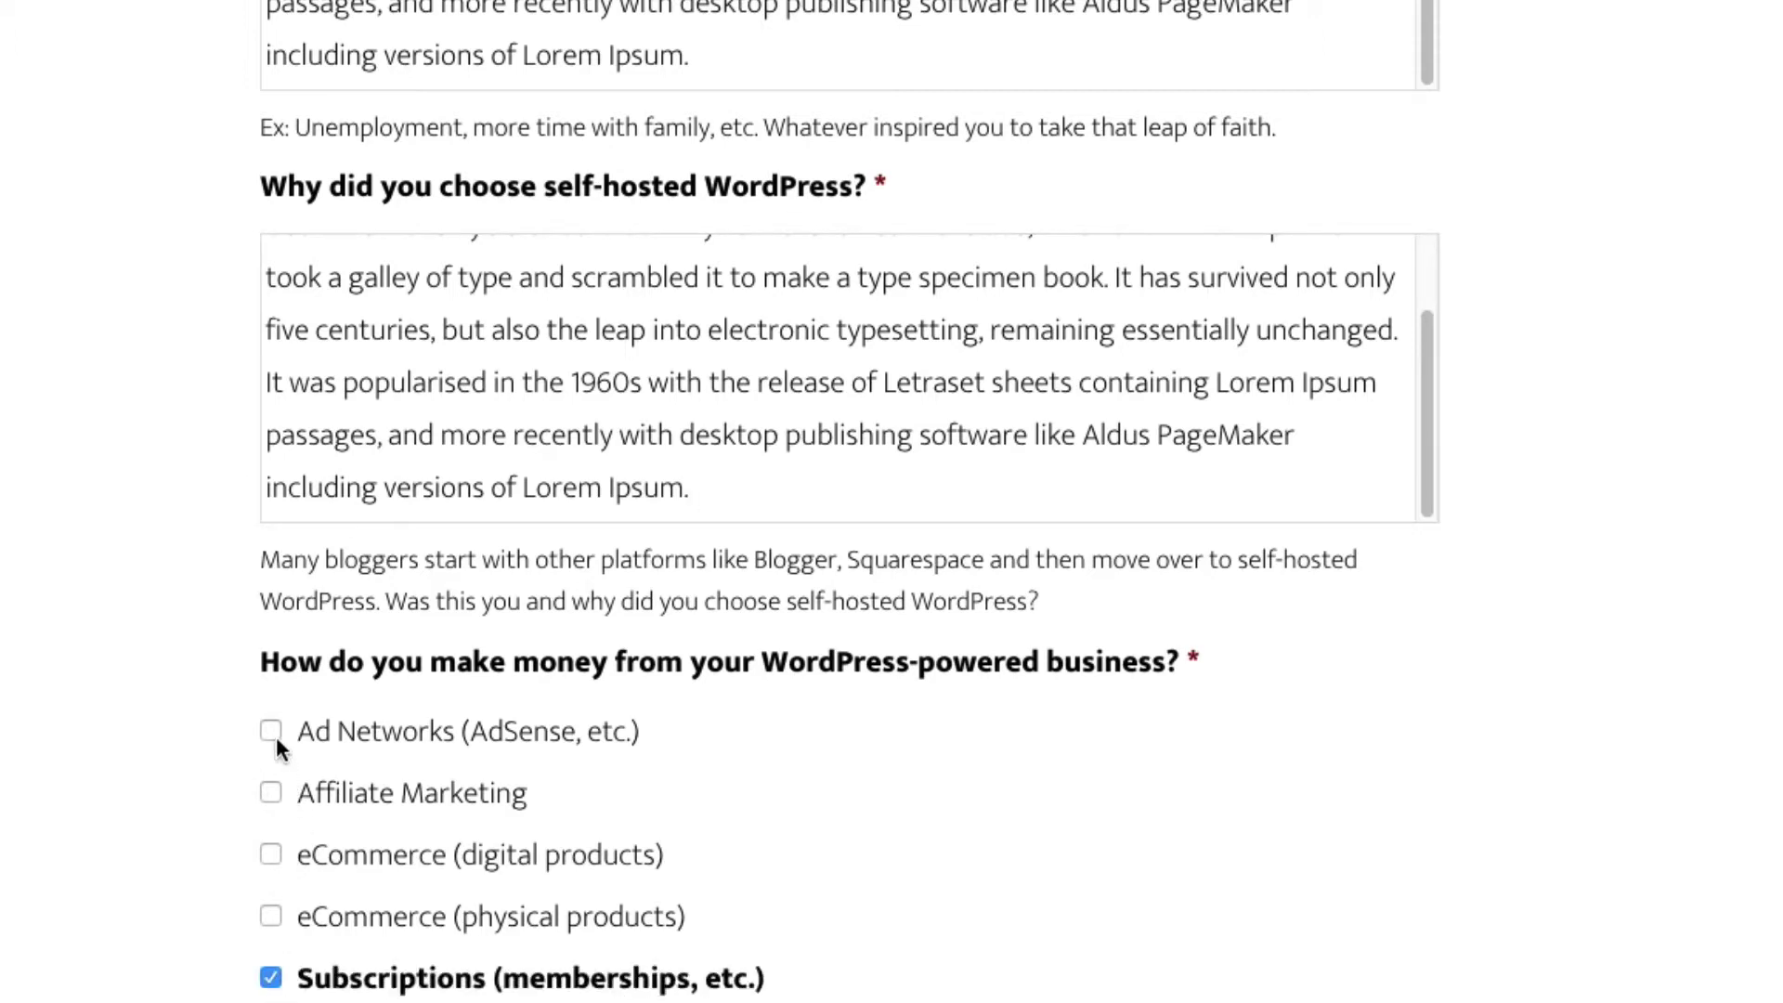
click(271, 792)
scroll(1163, 836, down, 2)
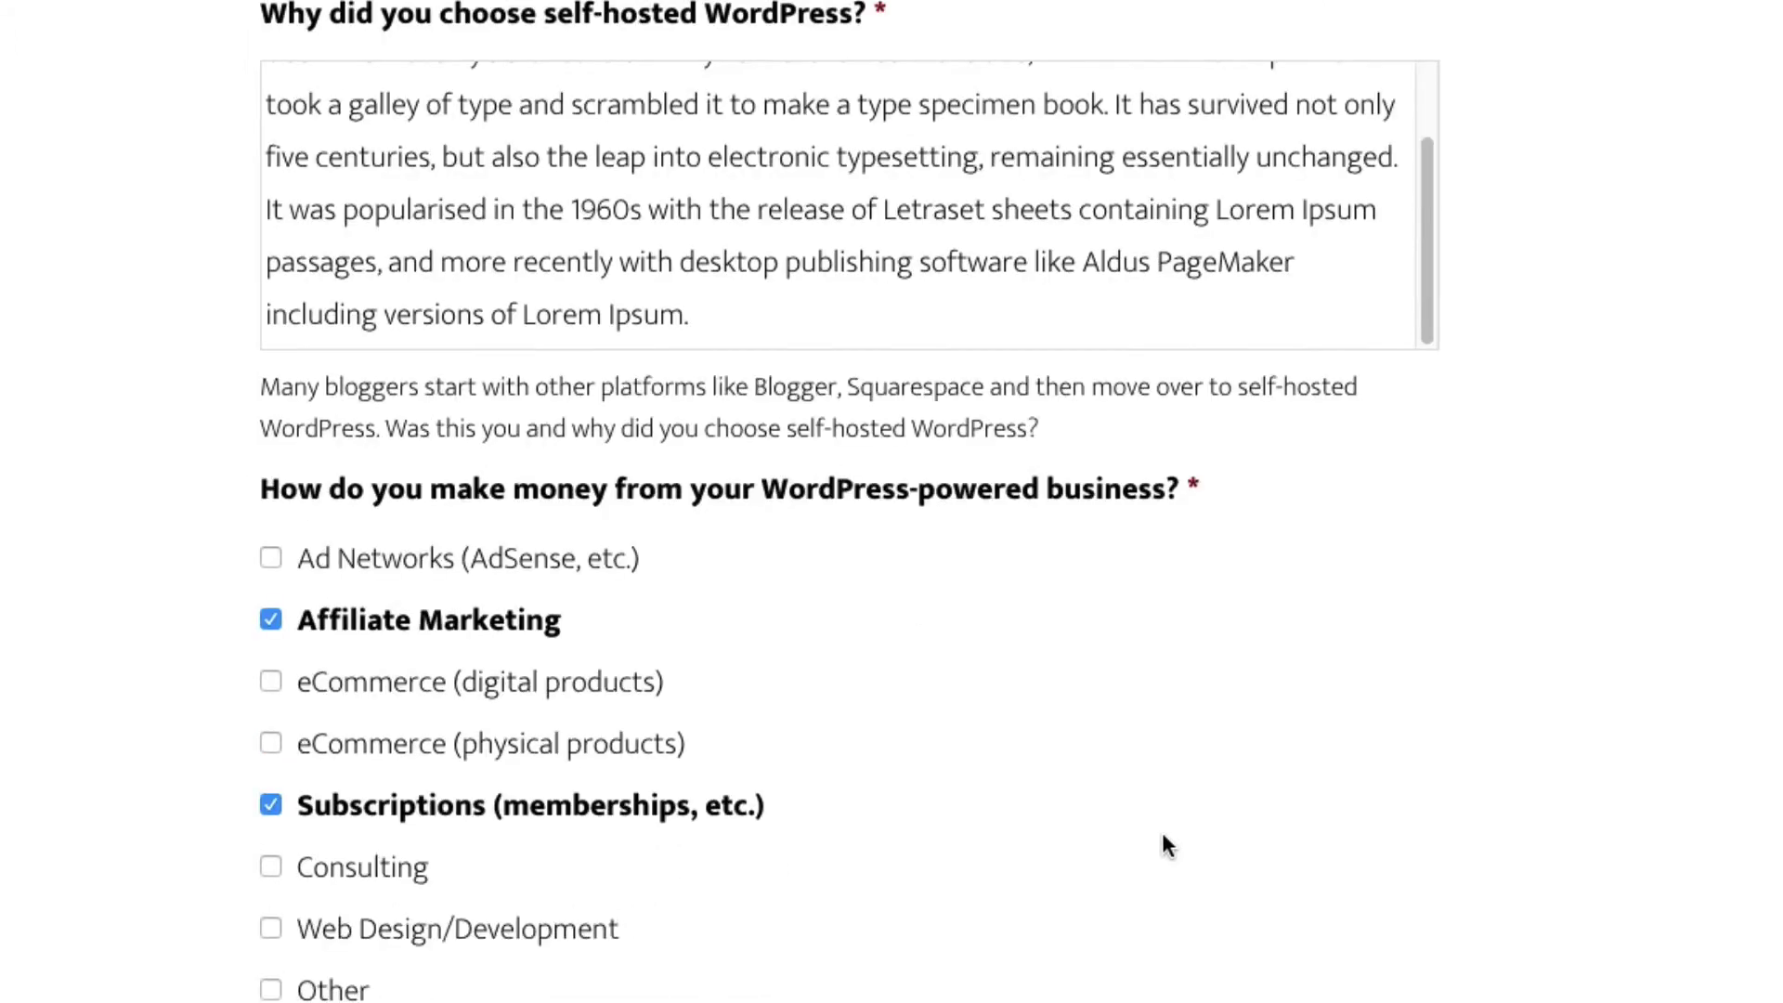
- Paste the Lorem Ipsum paragraph as the answers about driving website traffic and the most important ingredient for a successful business
scroll(1162, 832, down, 5)
click(793, 694)
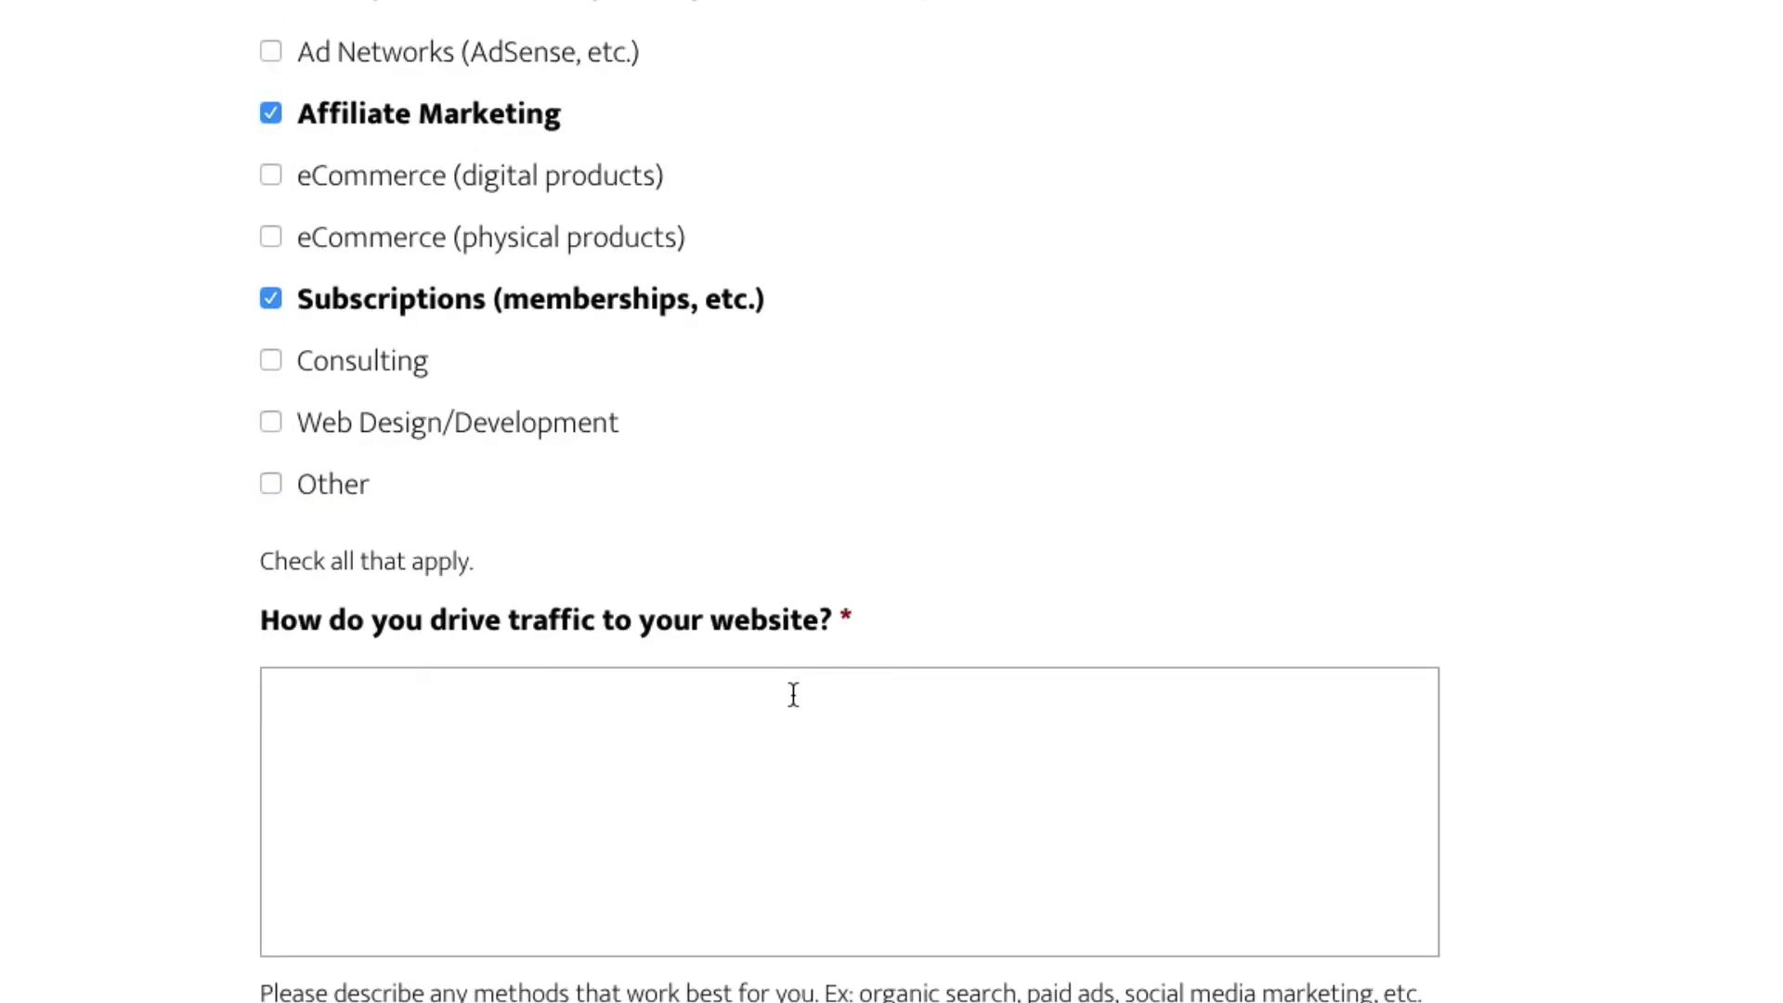
text(Lorem Ipsum is simply dummy text of the printing and typesetting industry. Lorem Ipsum has been the industry's standard dummy text ever since the 1500s, when an unknown printer took a galley of type and scrambled it to make a type specimen book. It has survived not only five centuries, but also the leap into electronic typesetting, remaining essentially unchanged. It was popularised in the 1960s with the release of Letraset sheets containing Lorem Ipsum passages, and more recently with desktop publishing software like Aldus PageMaker including versions of Lorem Ipsum.)
scroll(742, 748, down, 4)
click(742, 745)
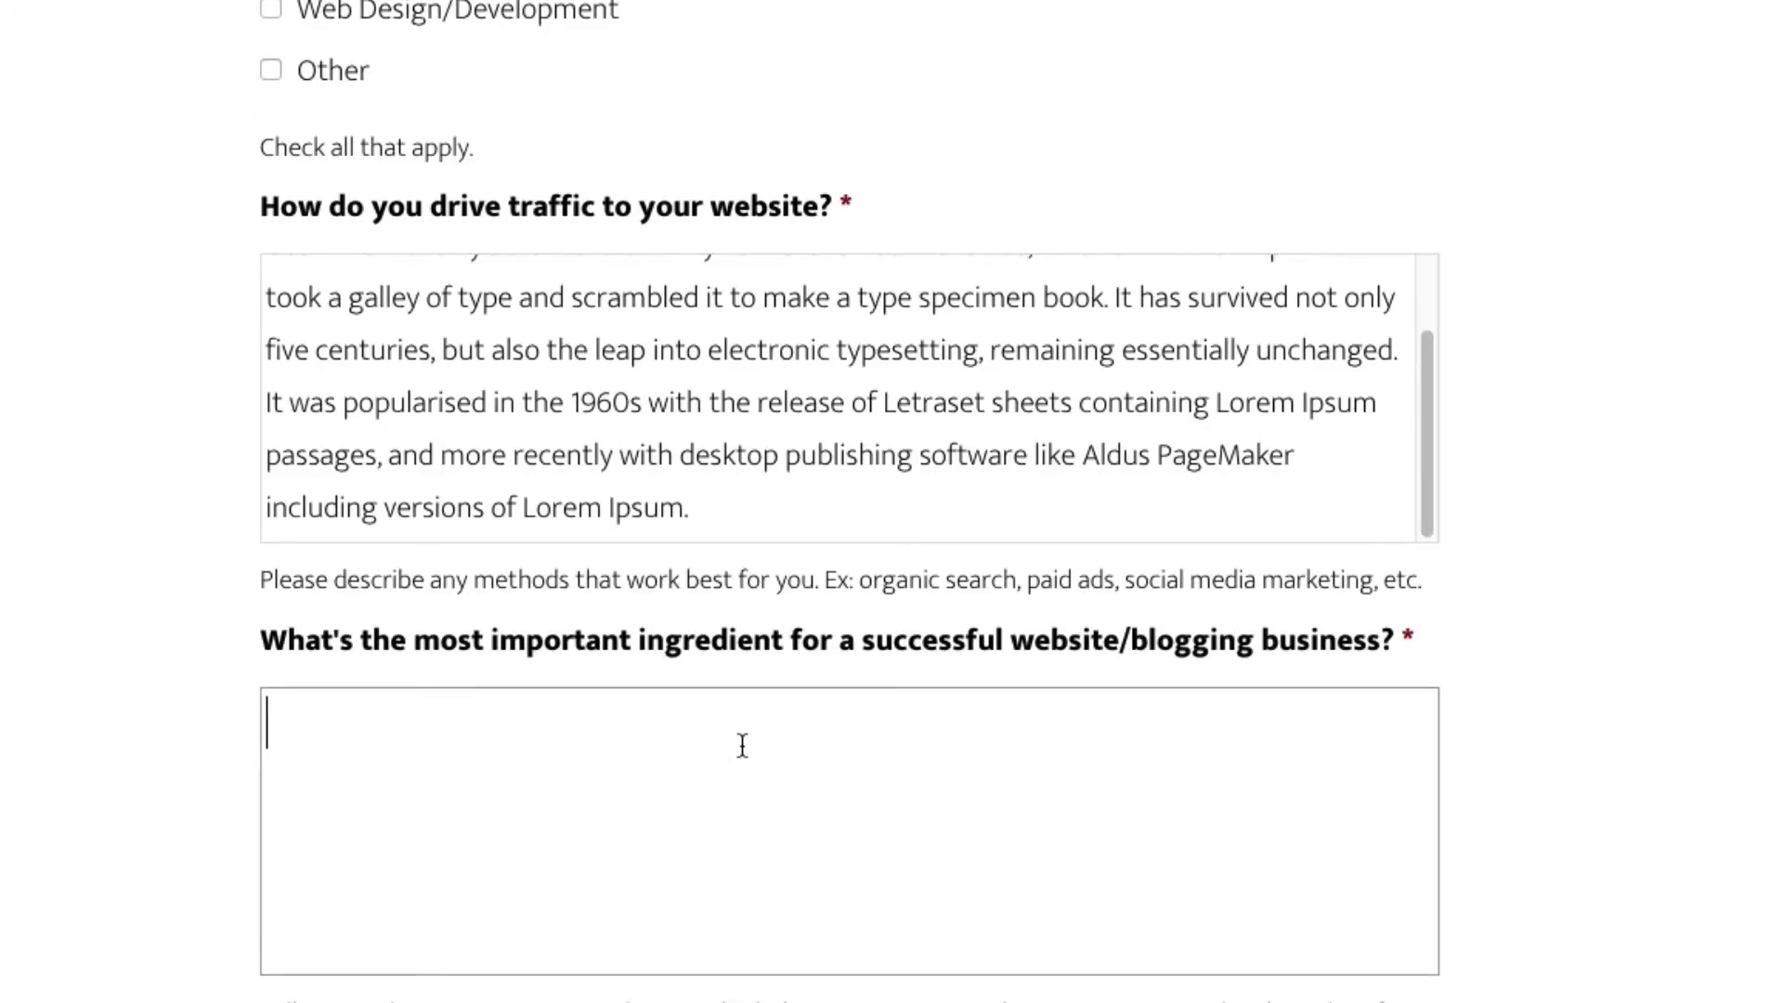
text(Lorem Ipsum is simply dummy text of the printing and typesetting industry. Lorem Ipsum has been the industry's standard dummy text ever since the 1500s, when an unknown printer took a galley of type and scrambled it to make a type specimen book. It has survived not only five centuries, but also the leap into electronic typesetting, remaining essentially unchanged. It was popularised in the 1960s with the release of Letraset sheets containing Lorem Ipsum passages, and more recently with desktop publishing software like Aldus PageMaker including versions of Lorem Ipsum.)
scroll(742, 747, down, 4)
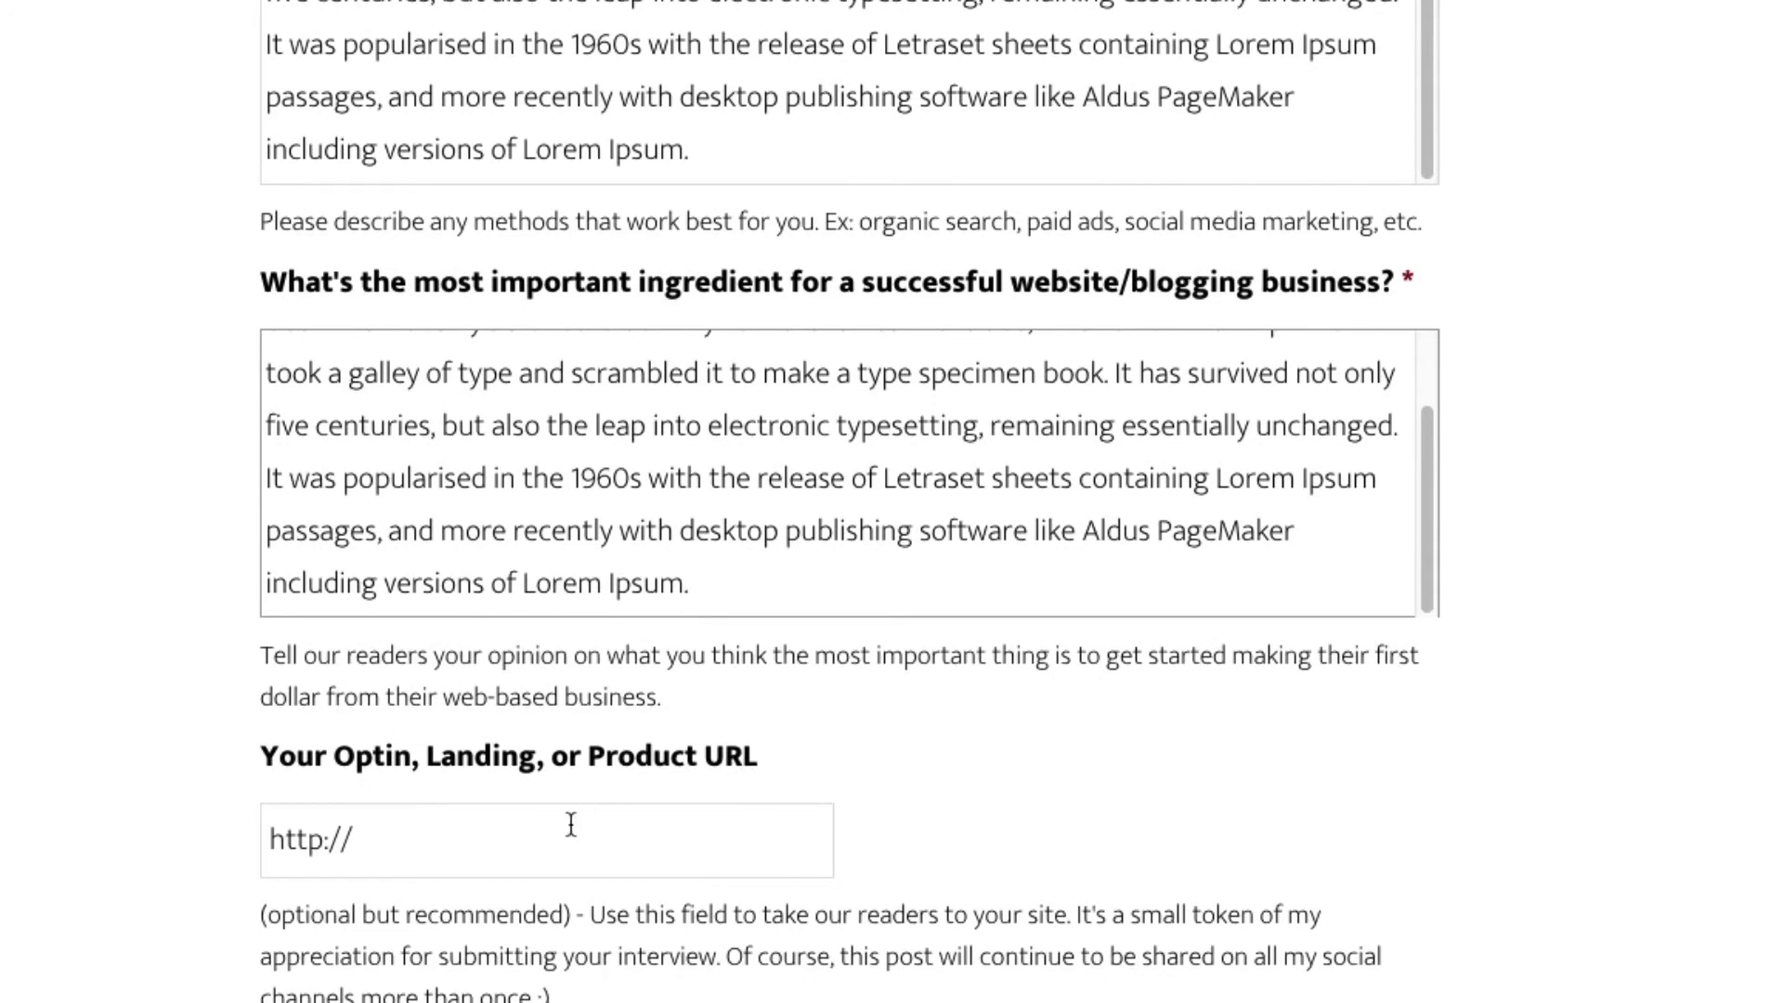
click(570, 839)
text(http://fooplugins.com)
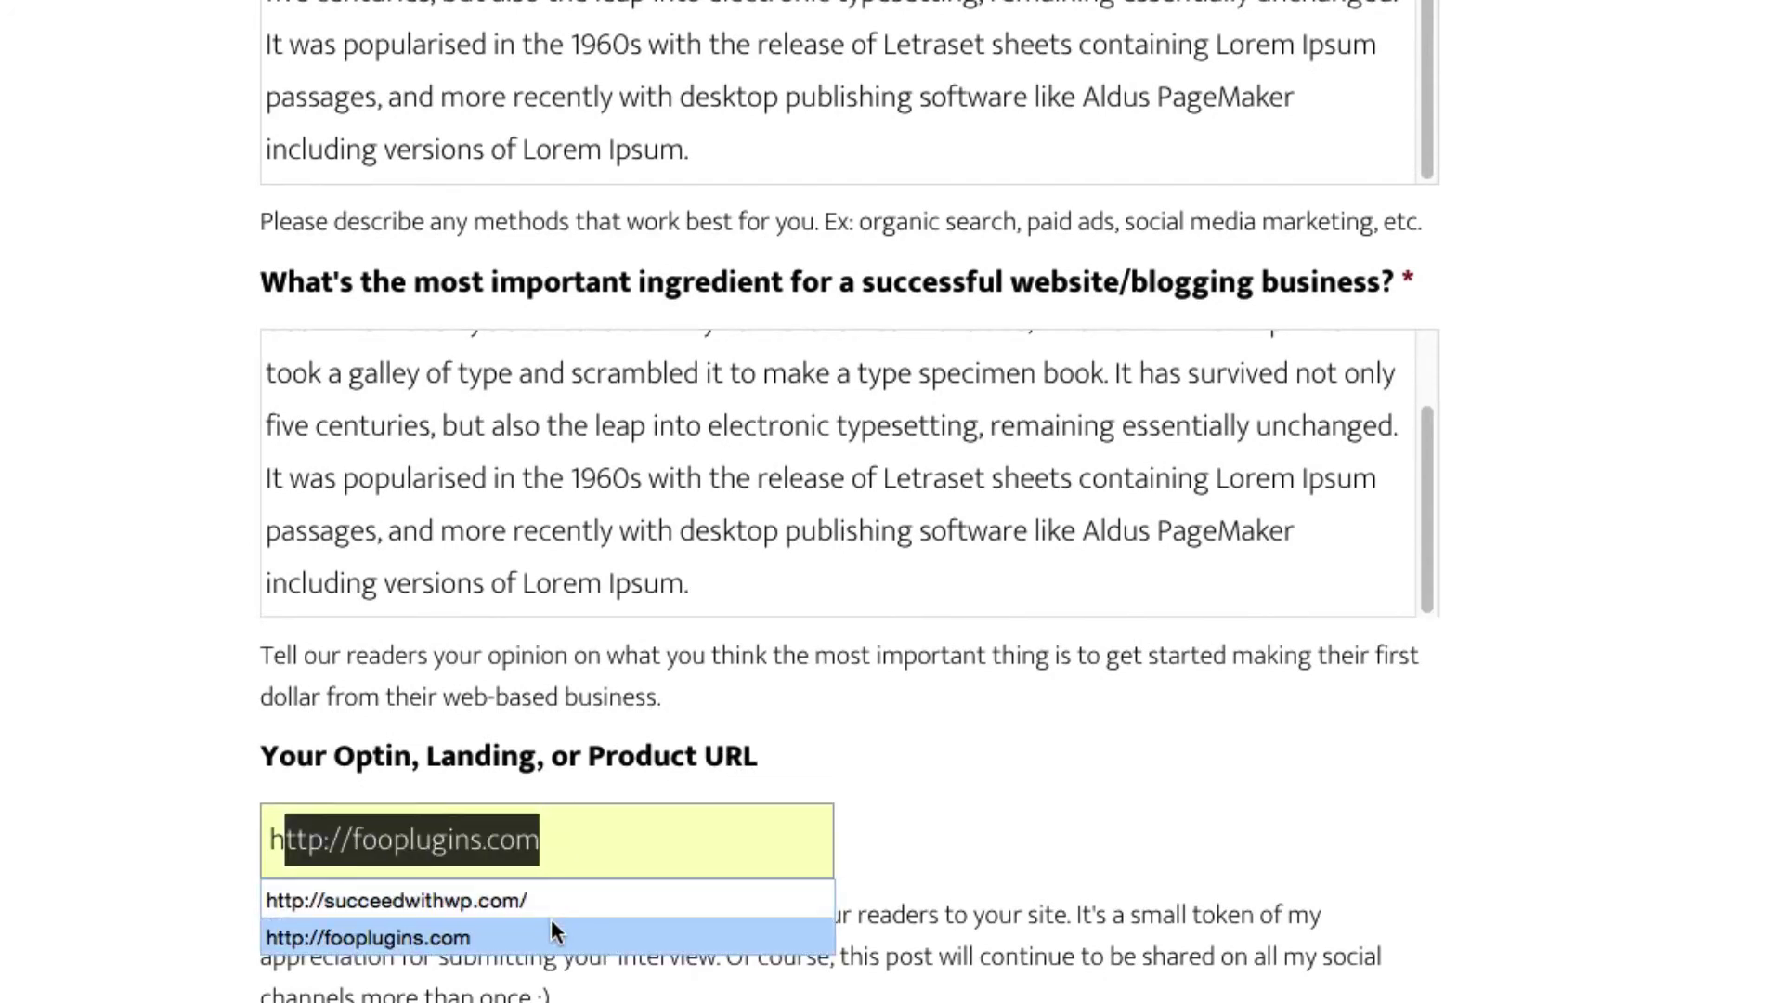
click(550, 931)
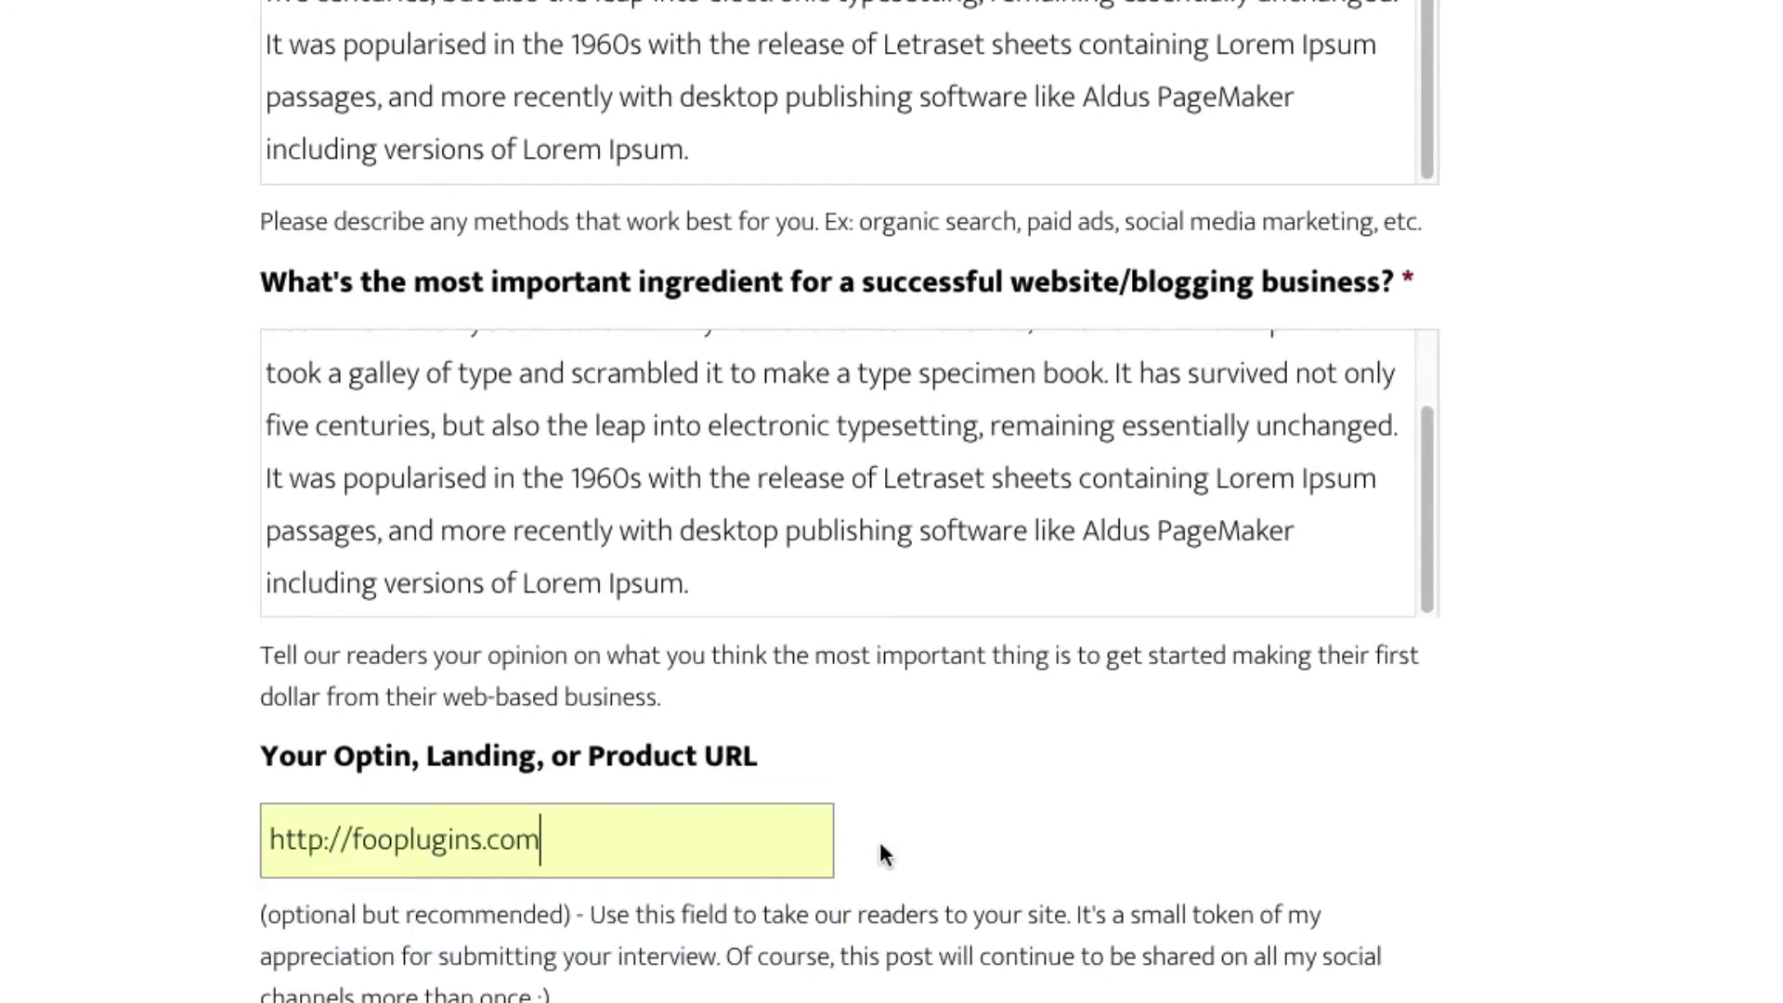
click(893, 847)
scroll(741, 995, down, 1)
scroll(741, 995, down, 1)
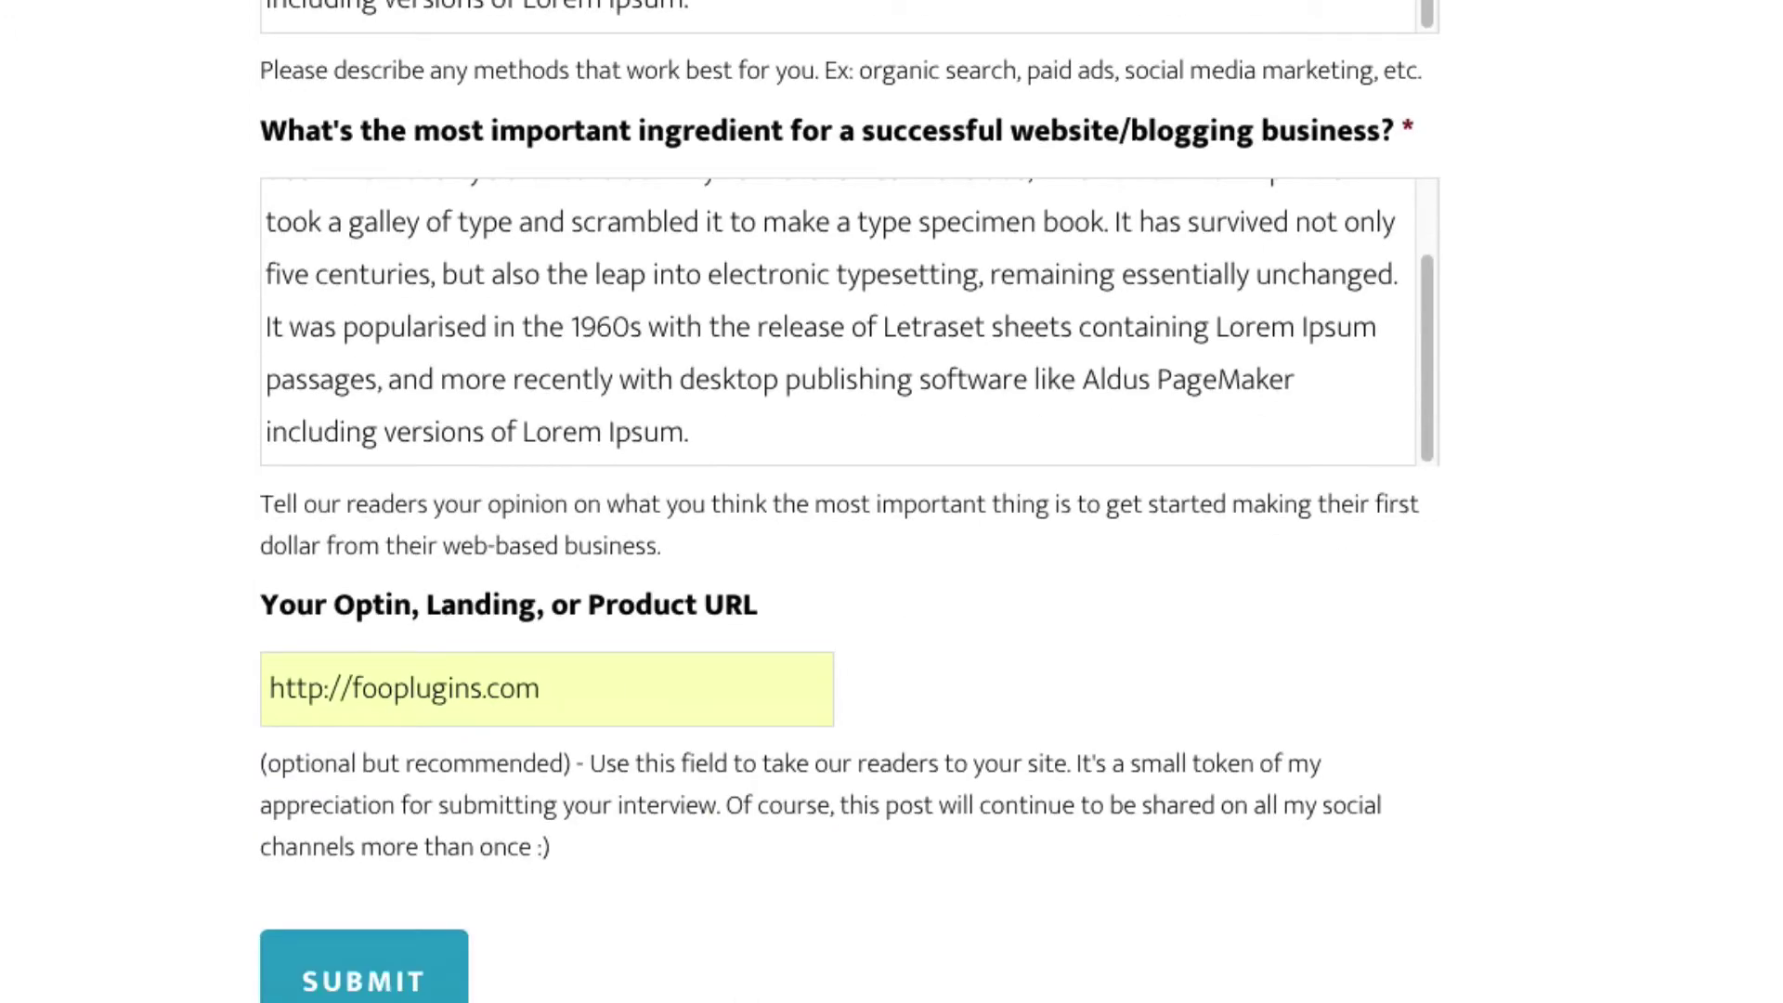
click(401, 994)
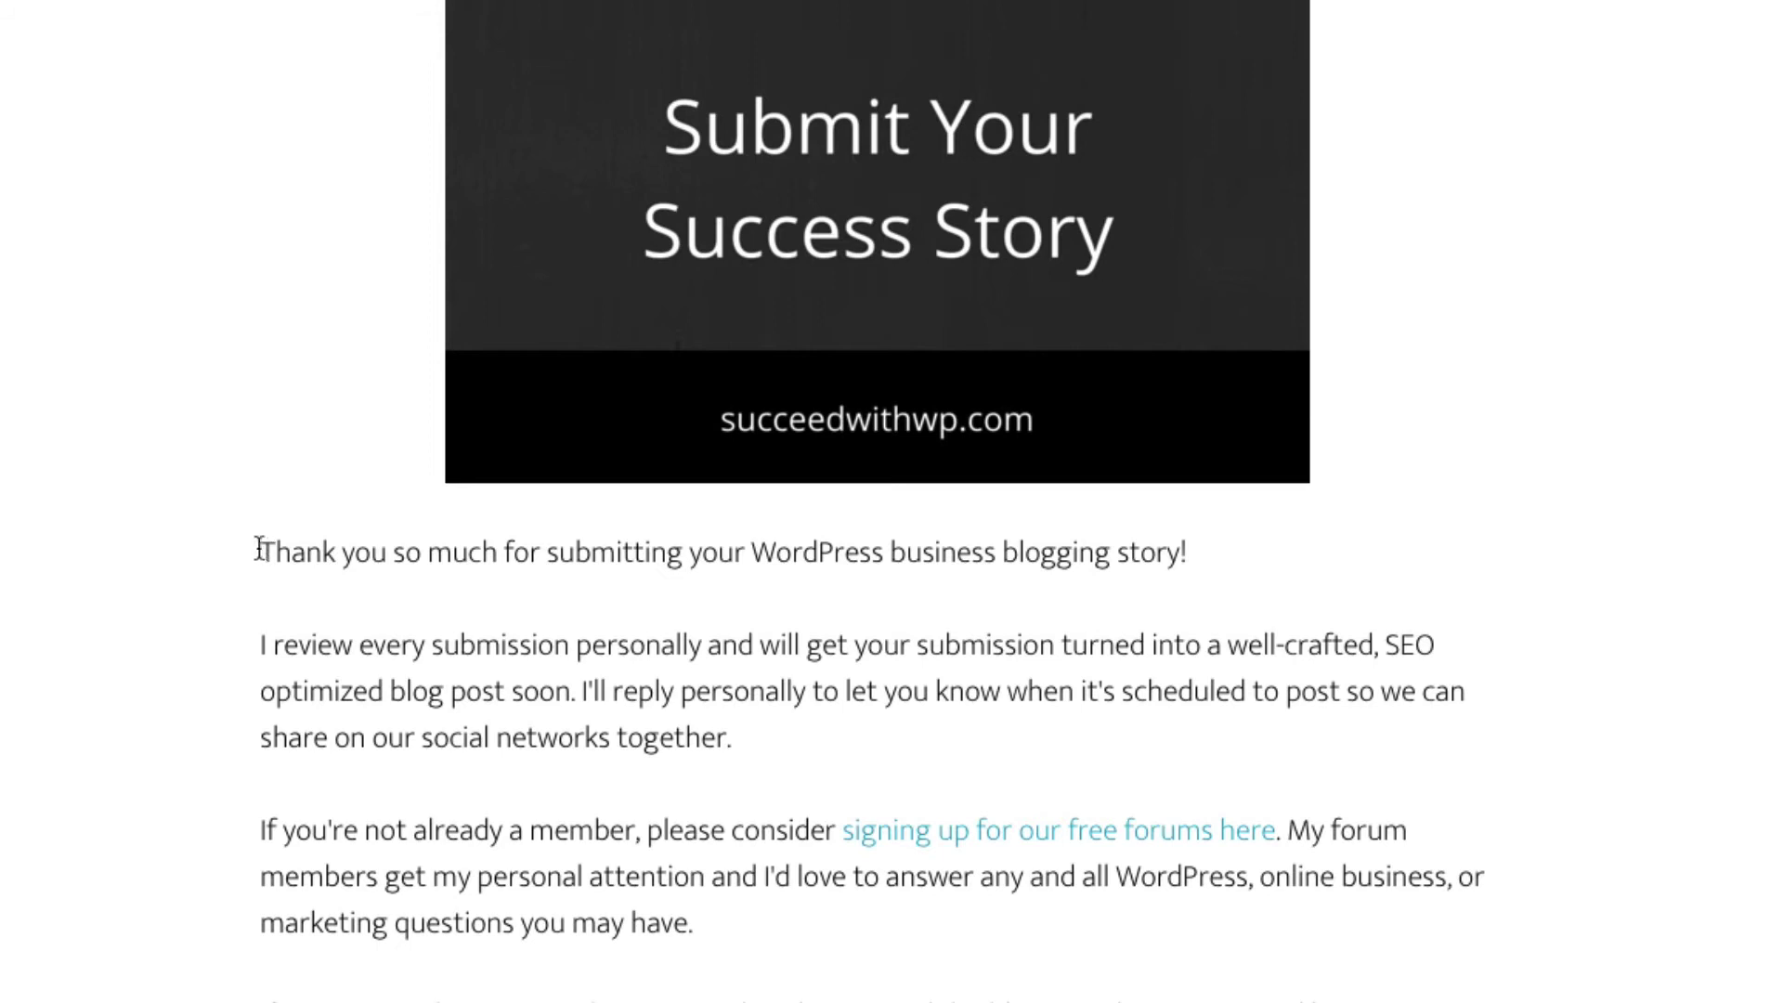
- Read through the thank-you message on the submission confirmation page
drag(258, 546, 762, 545)
click(763, 542)
drag(414, 642, 615, 642)
drag(518, 859, 534, 840)
click(639, 841)
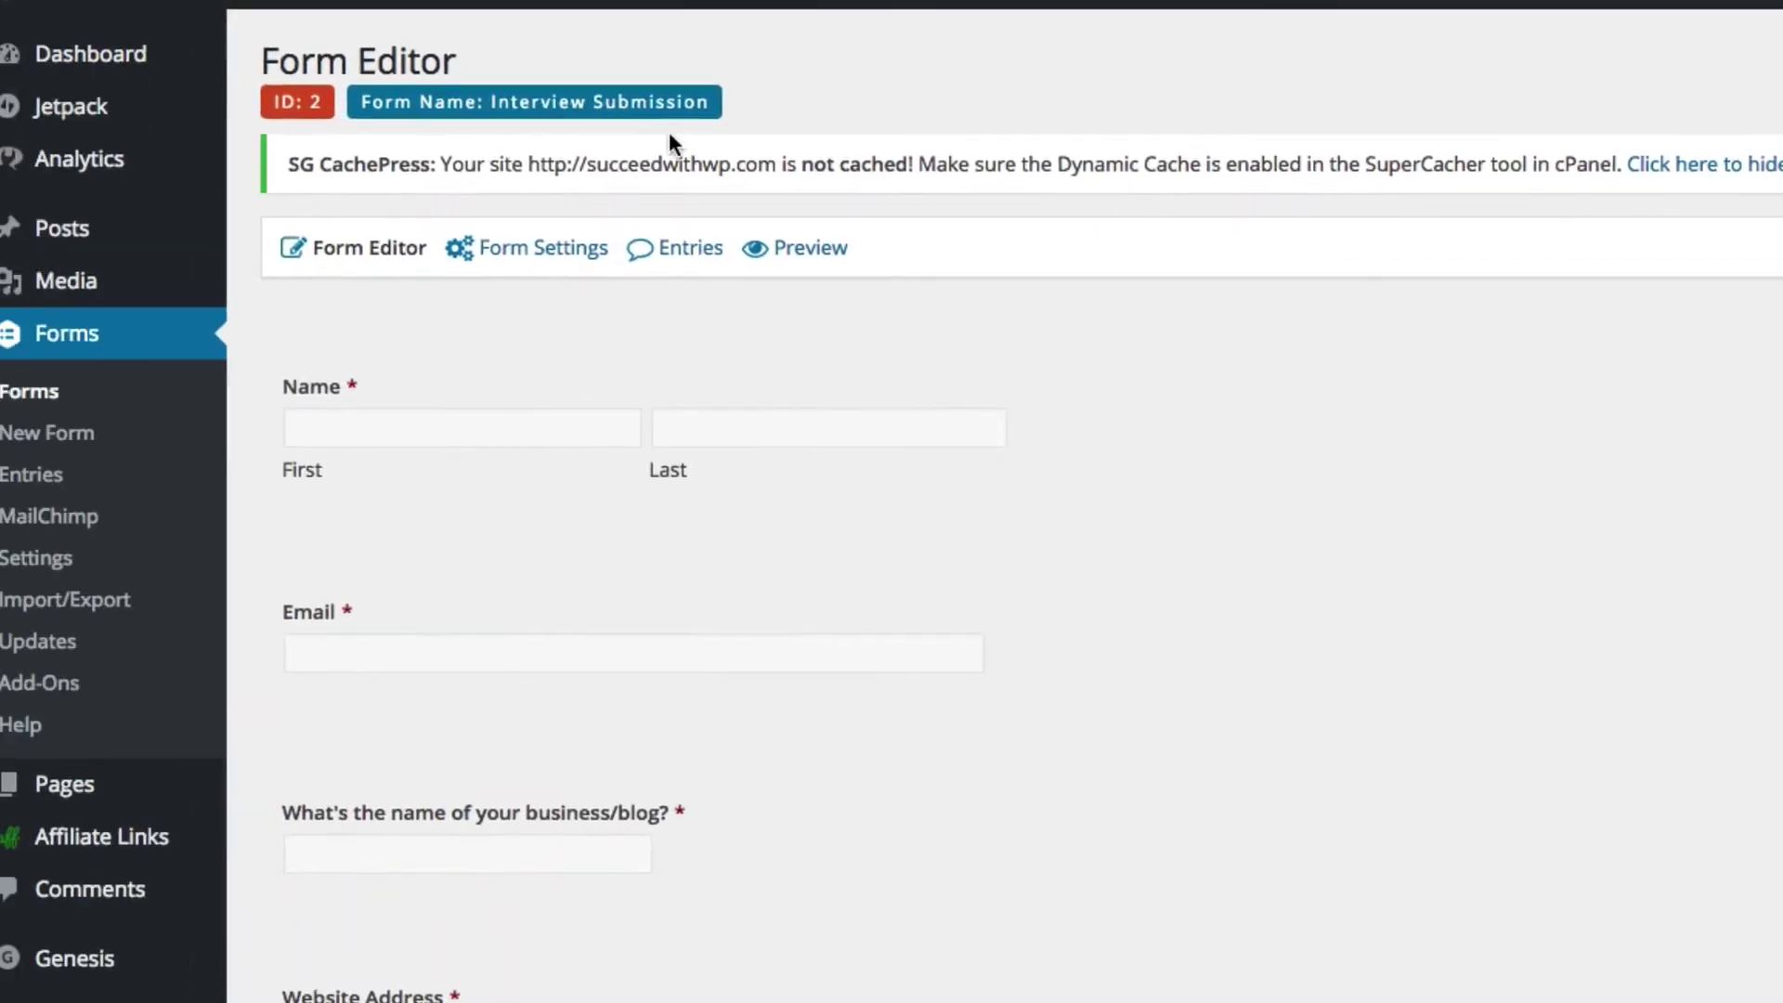
- Filter the WordPress posts list to pending posts and preview the submitted WordPress Success Stories interview
mouse_move(140, 246)
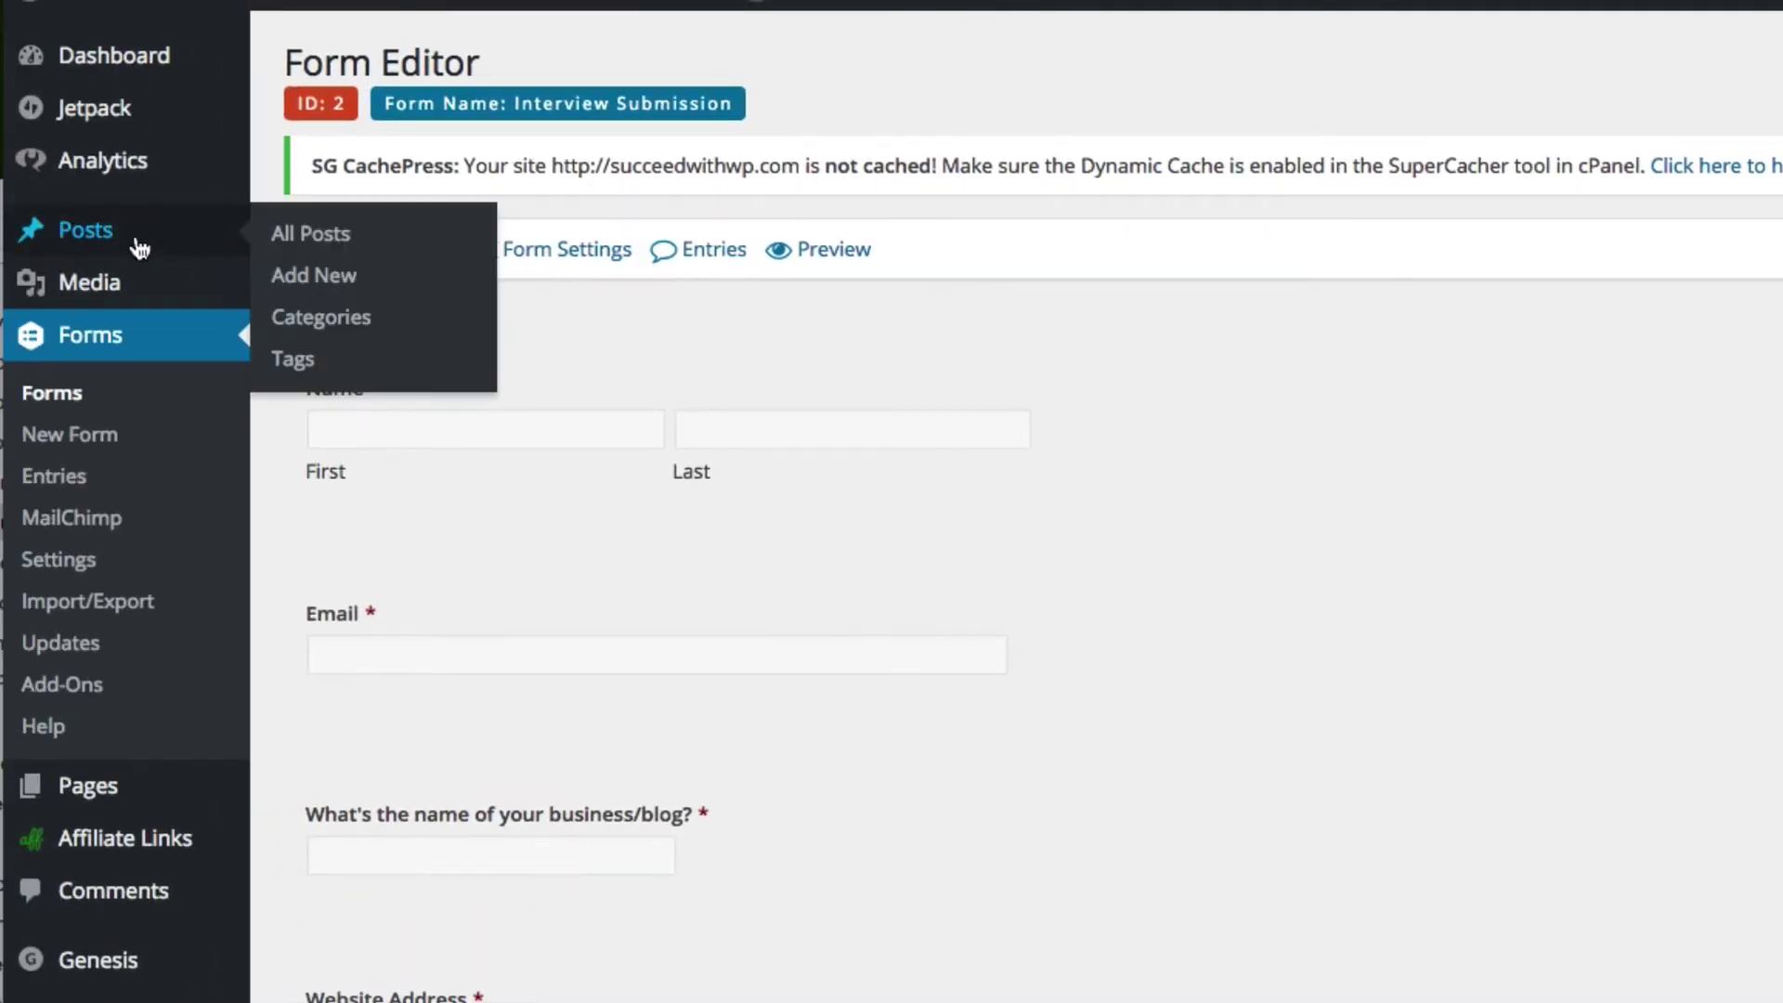
click(307, 235)
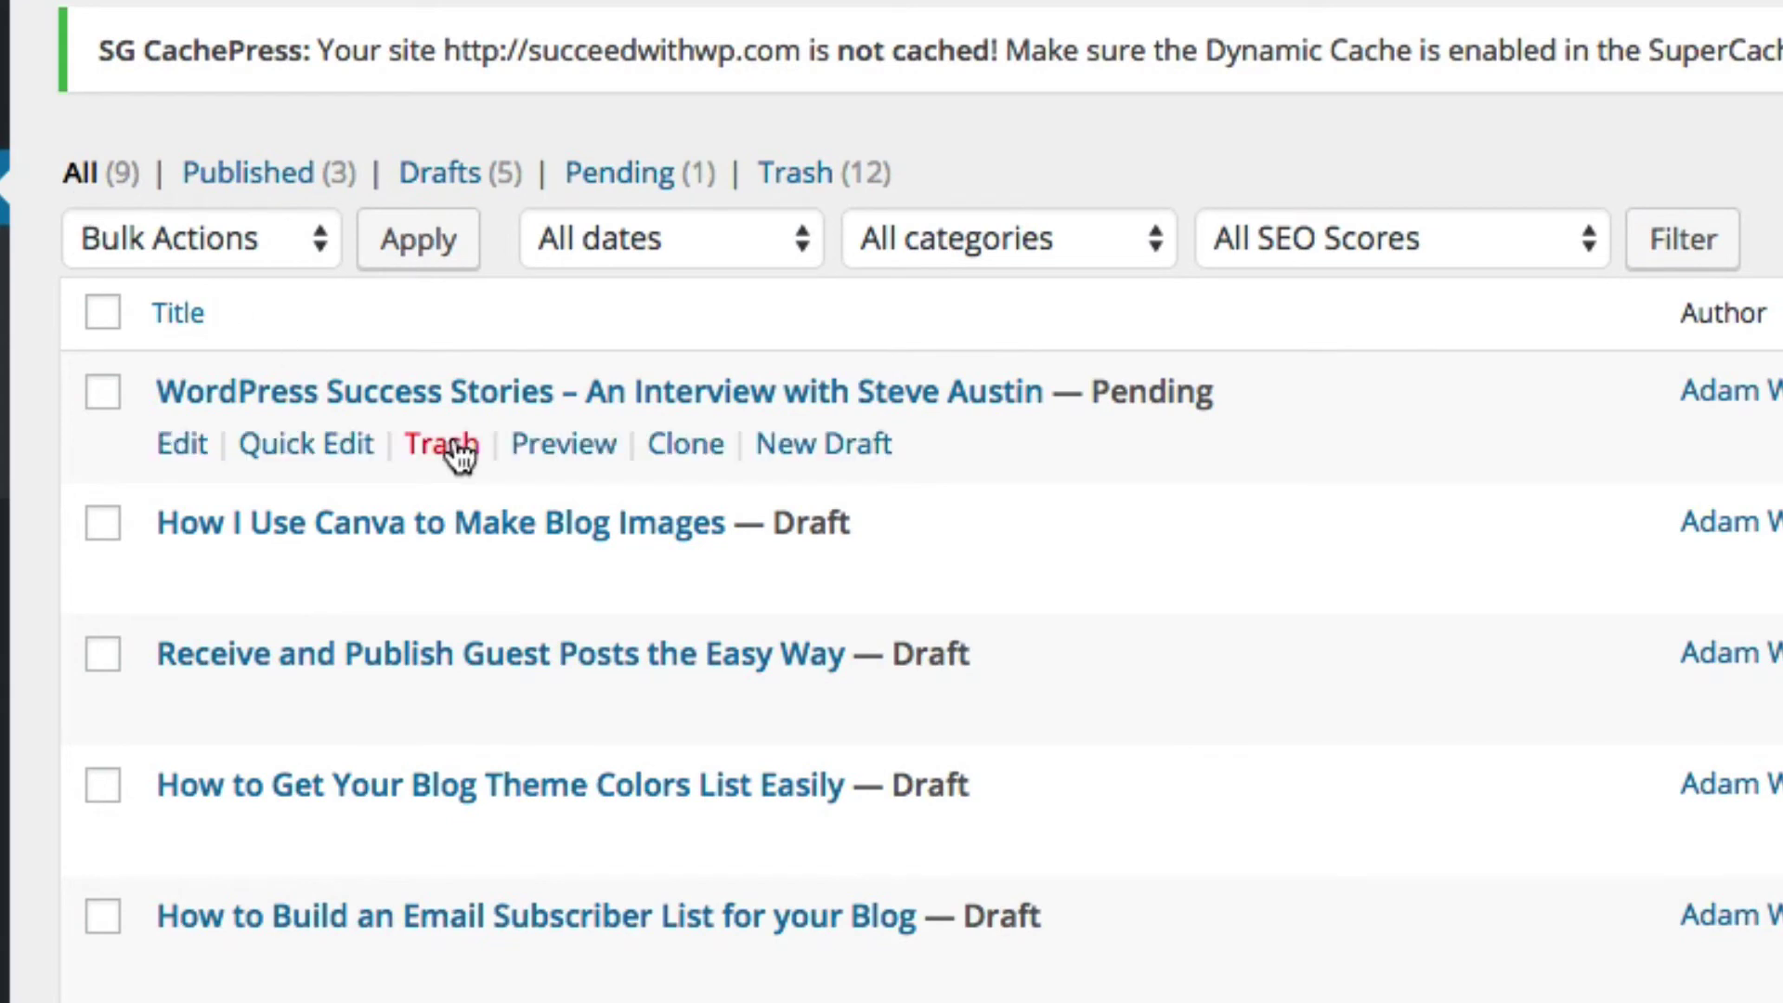
click(656, 193)
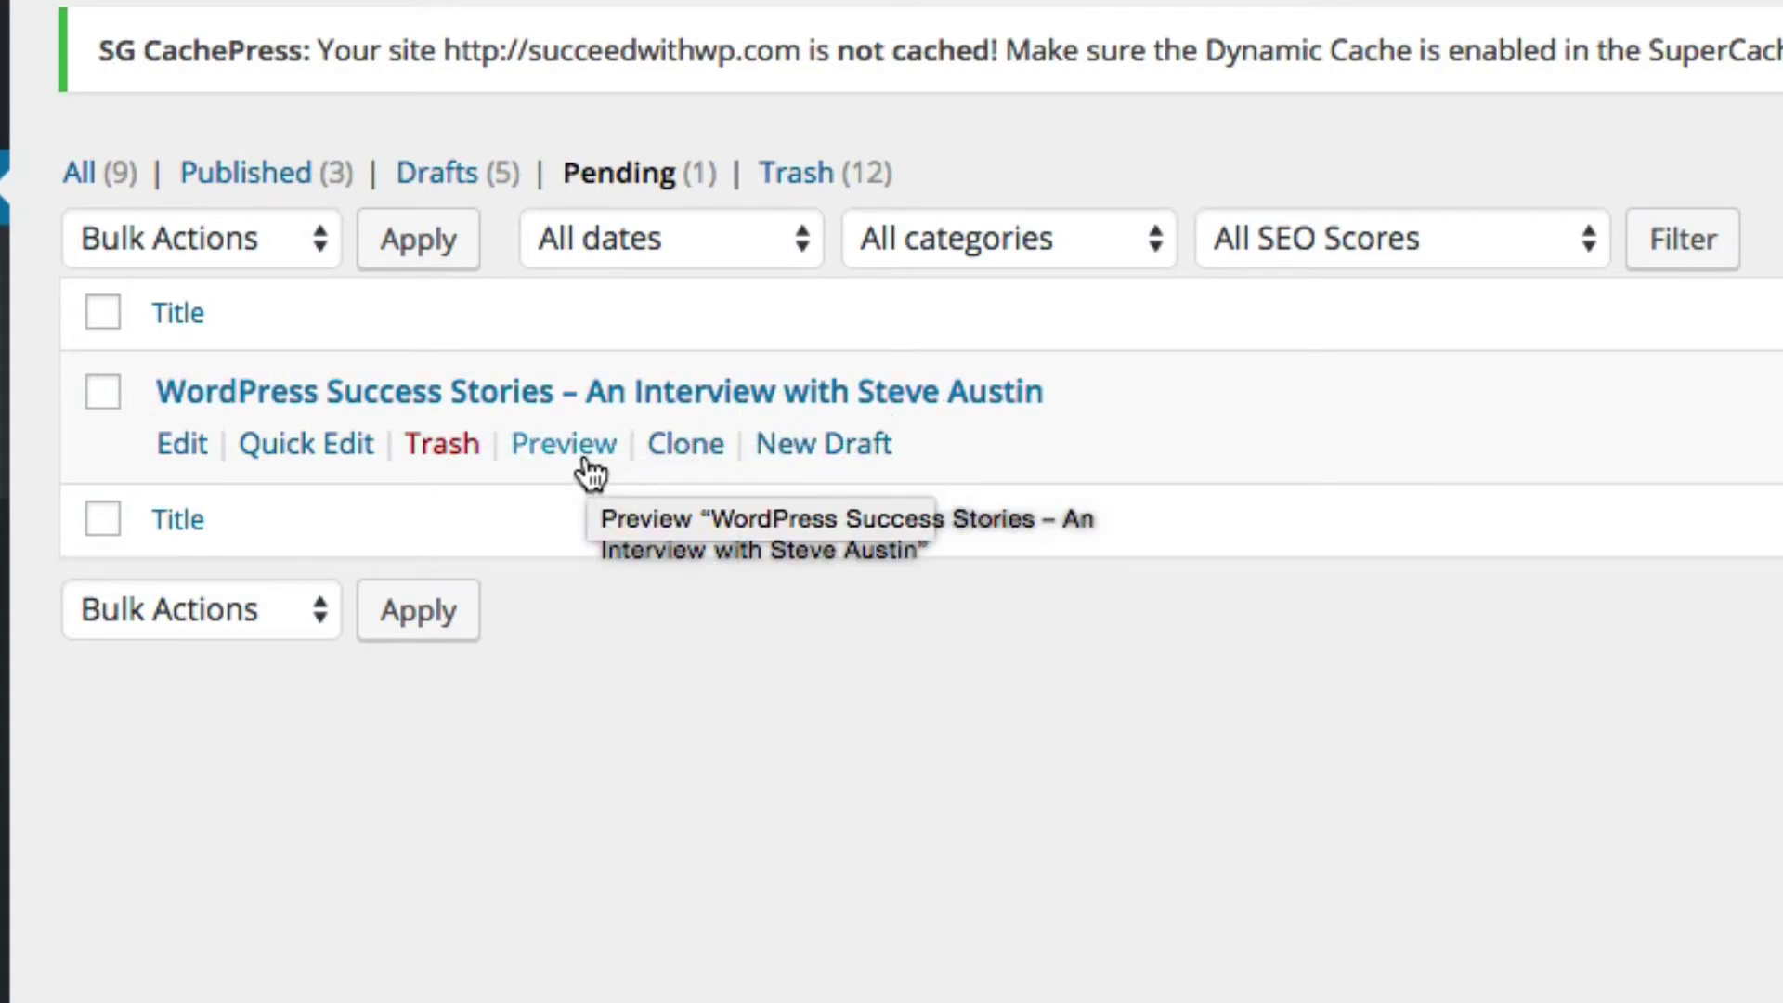
click(583, 453)
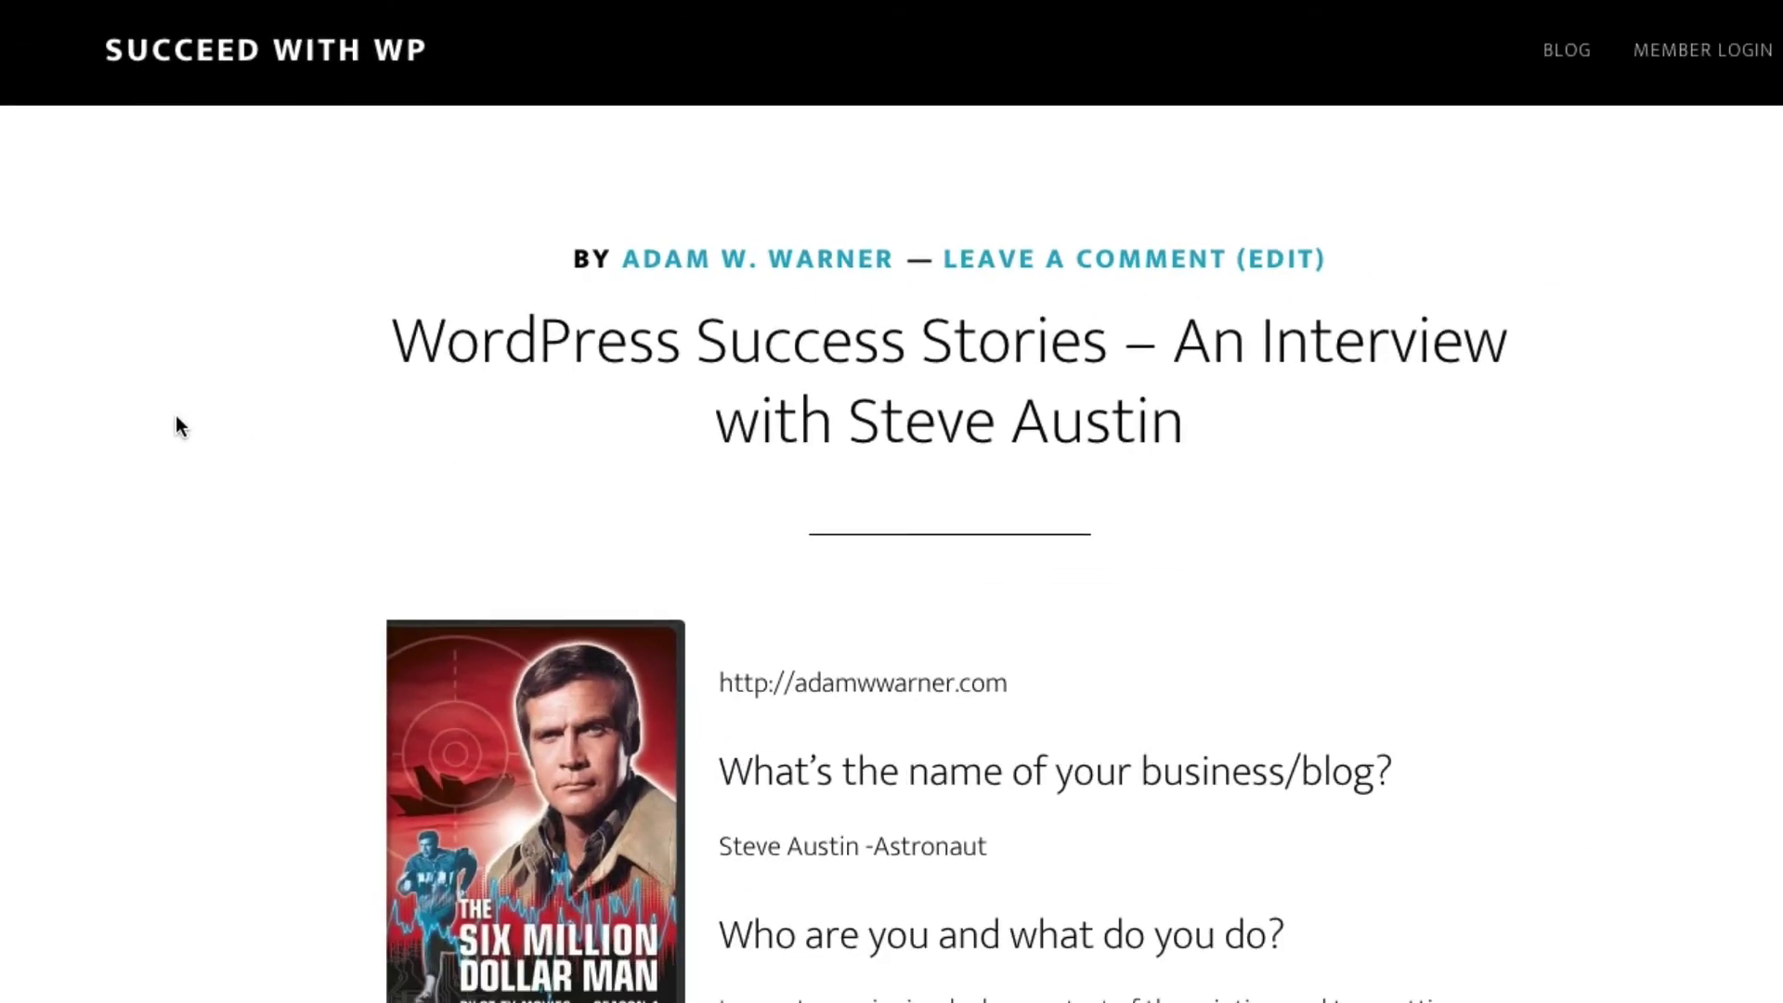
- Examine the previewed post's title, photo, website address, business name and "Who are you and what do you do?" answer
scroll(175, 415, down, 1)
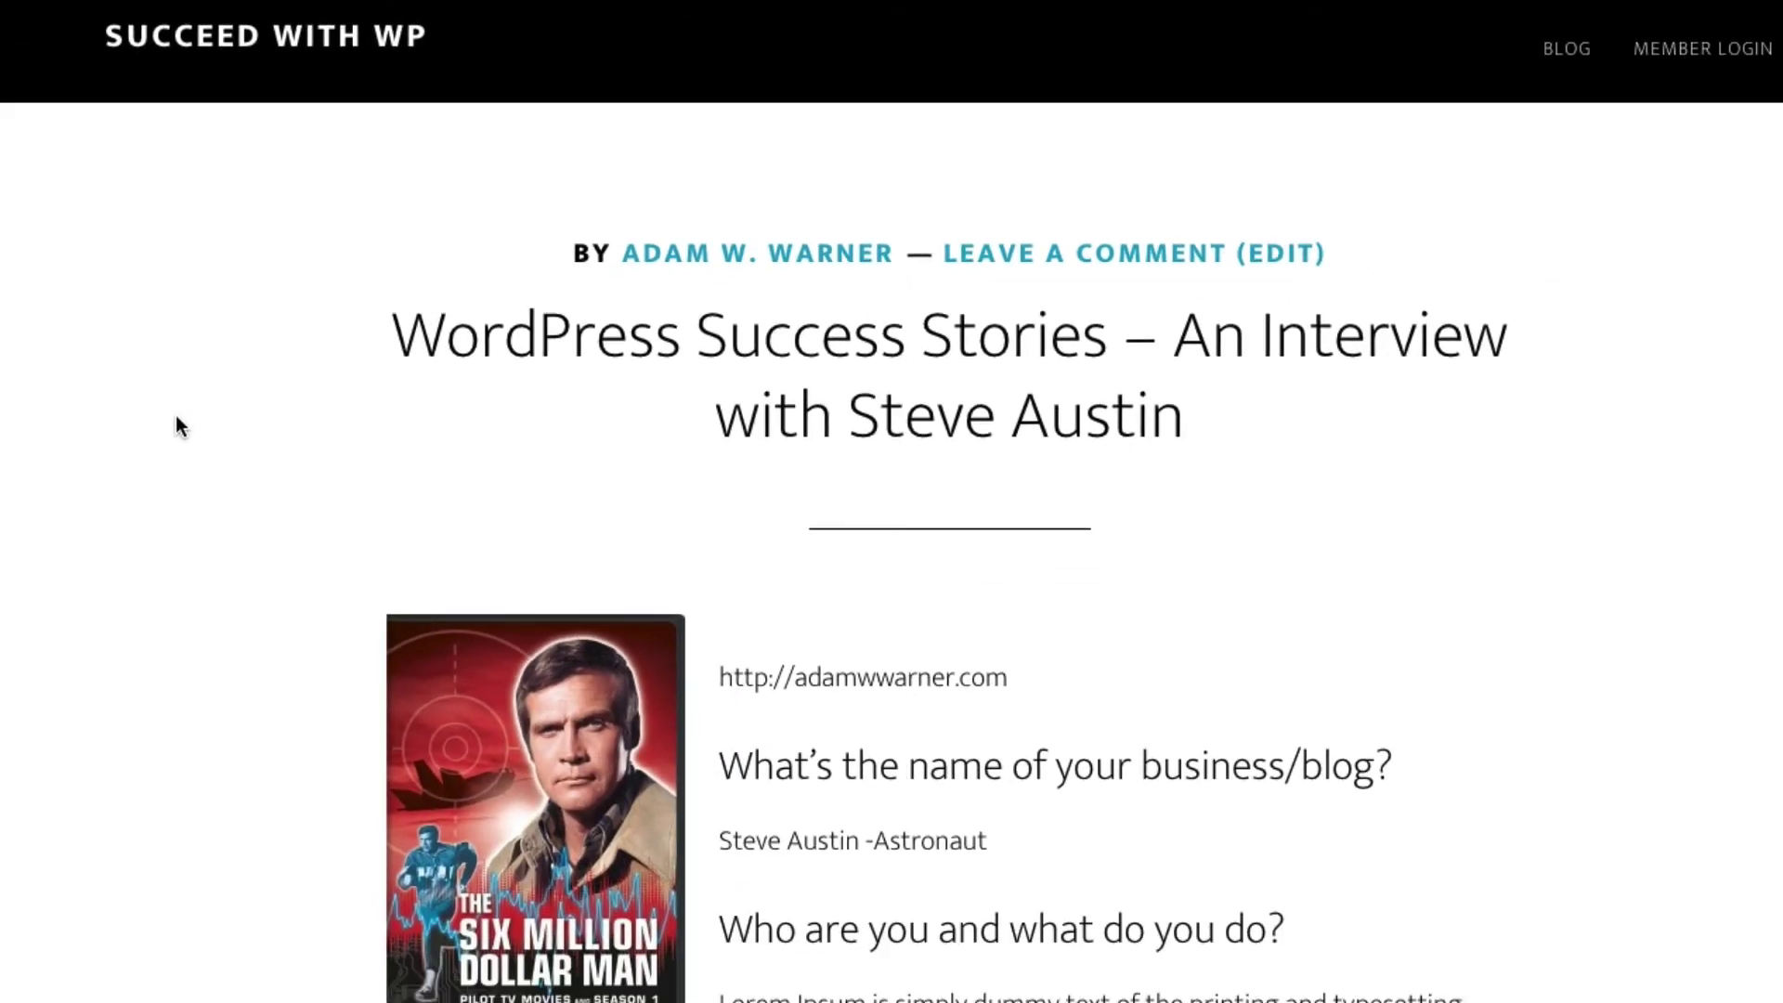
scroll(175, 416, up, 1)
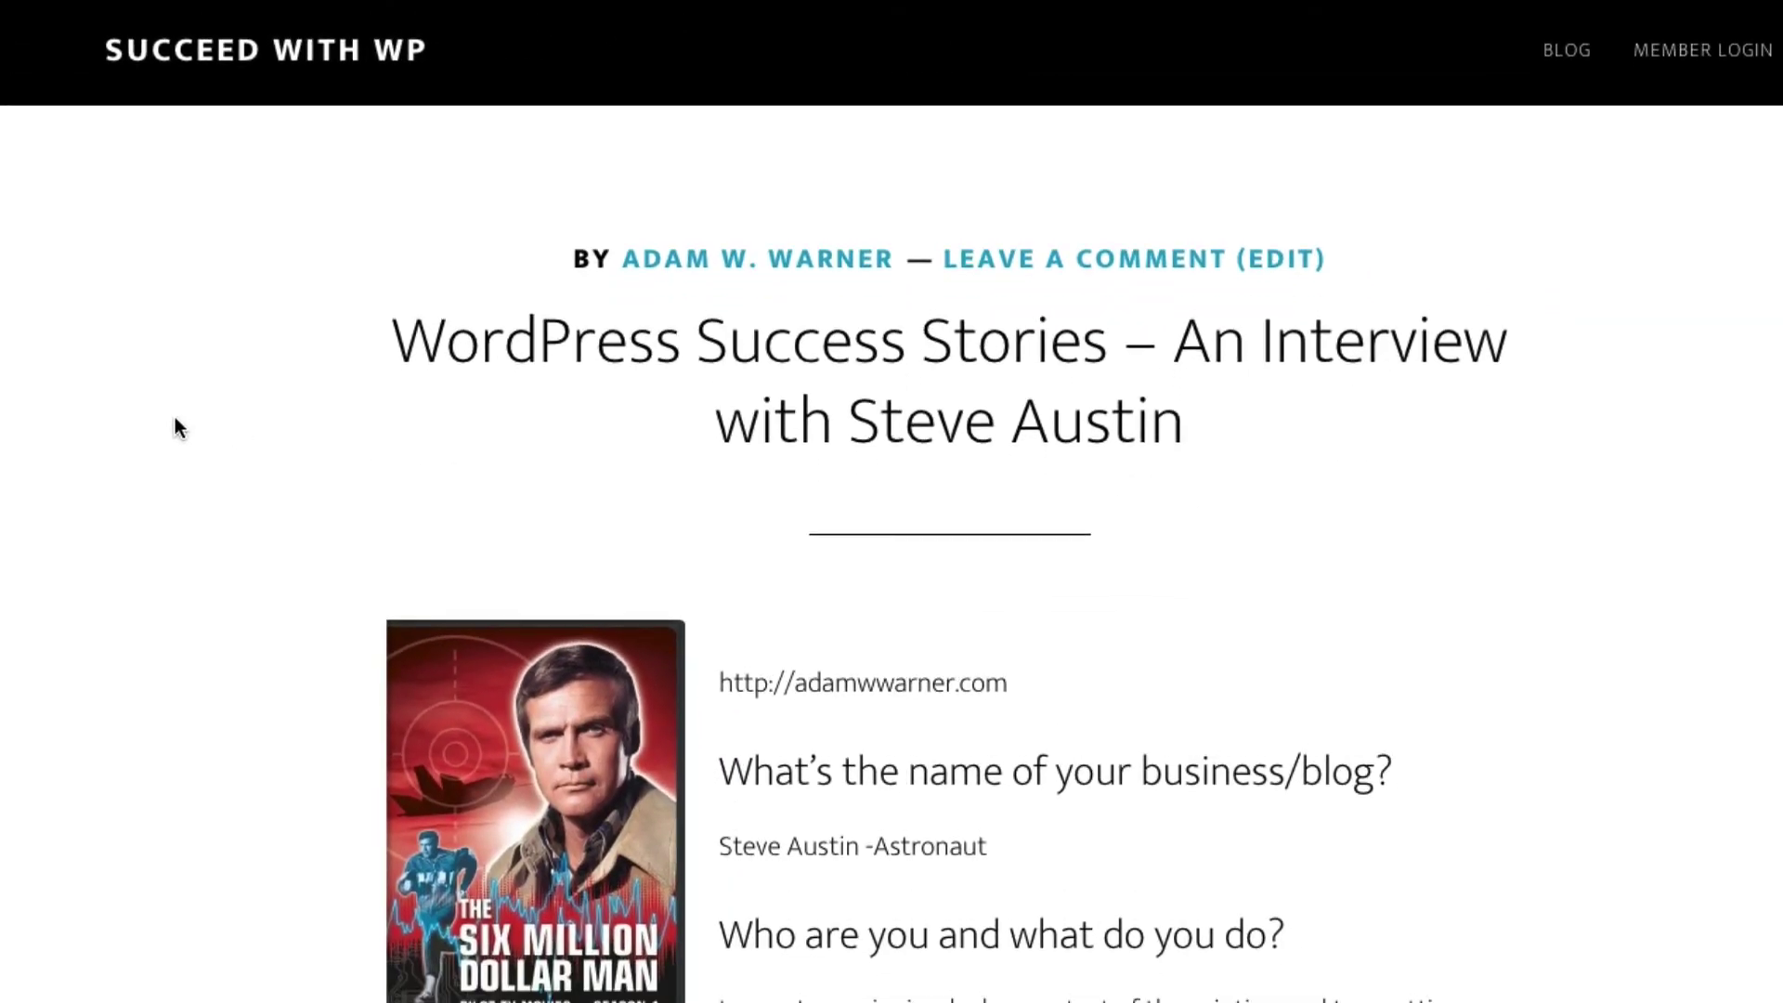
scroll(174, 416, down, 3)
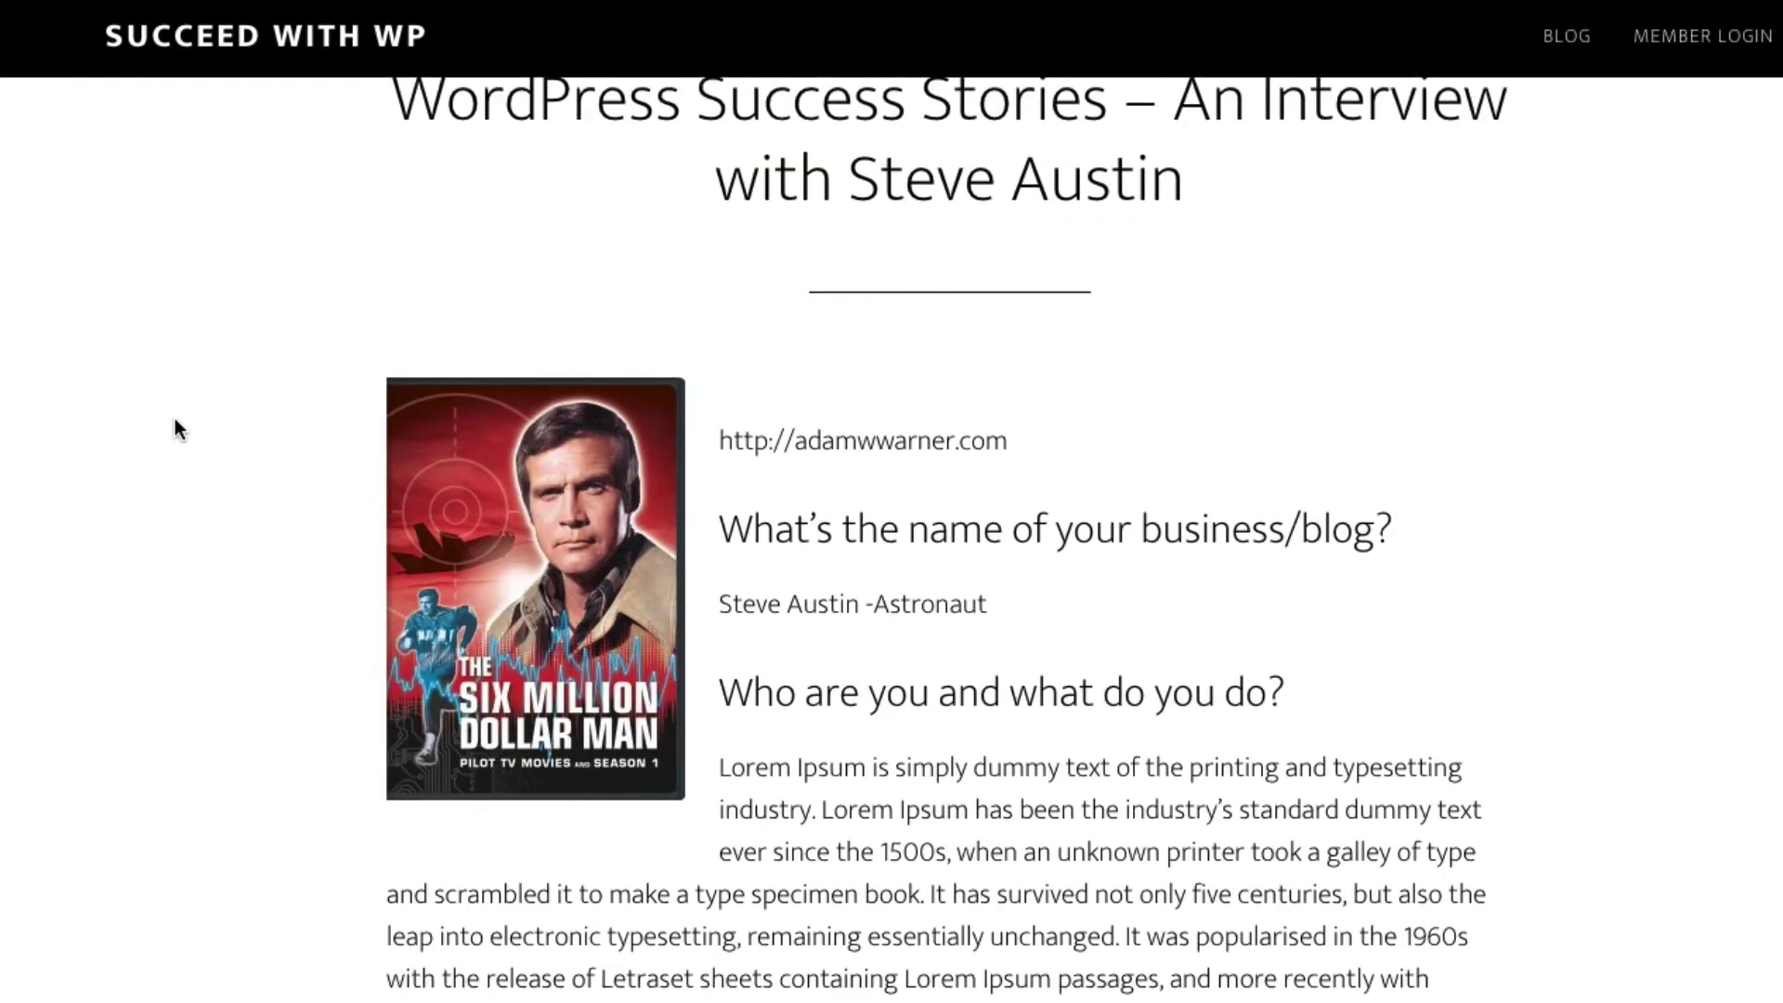
scroll(176, 422, up, 2)
scroll(179, 429, down, 1)
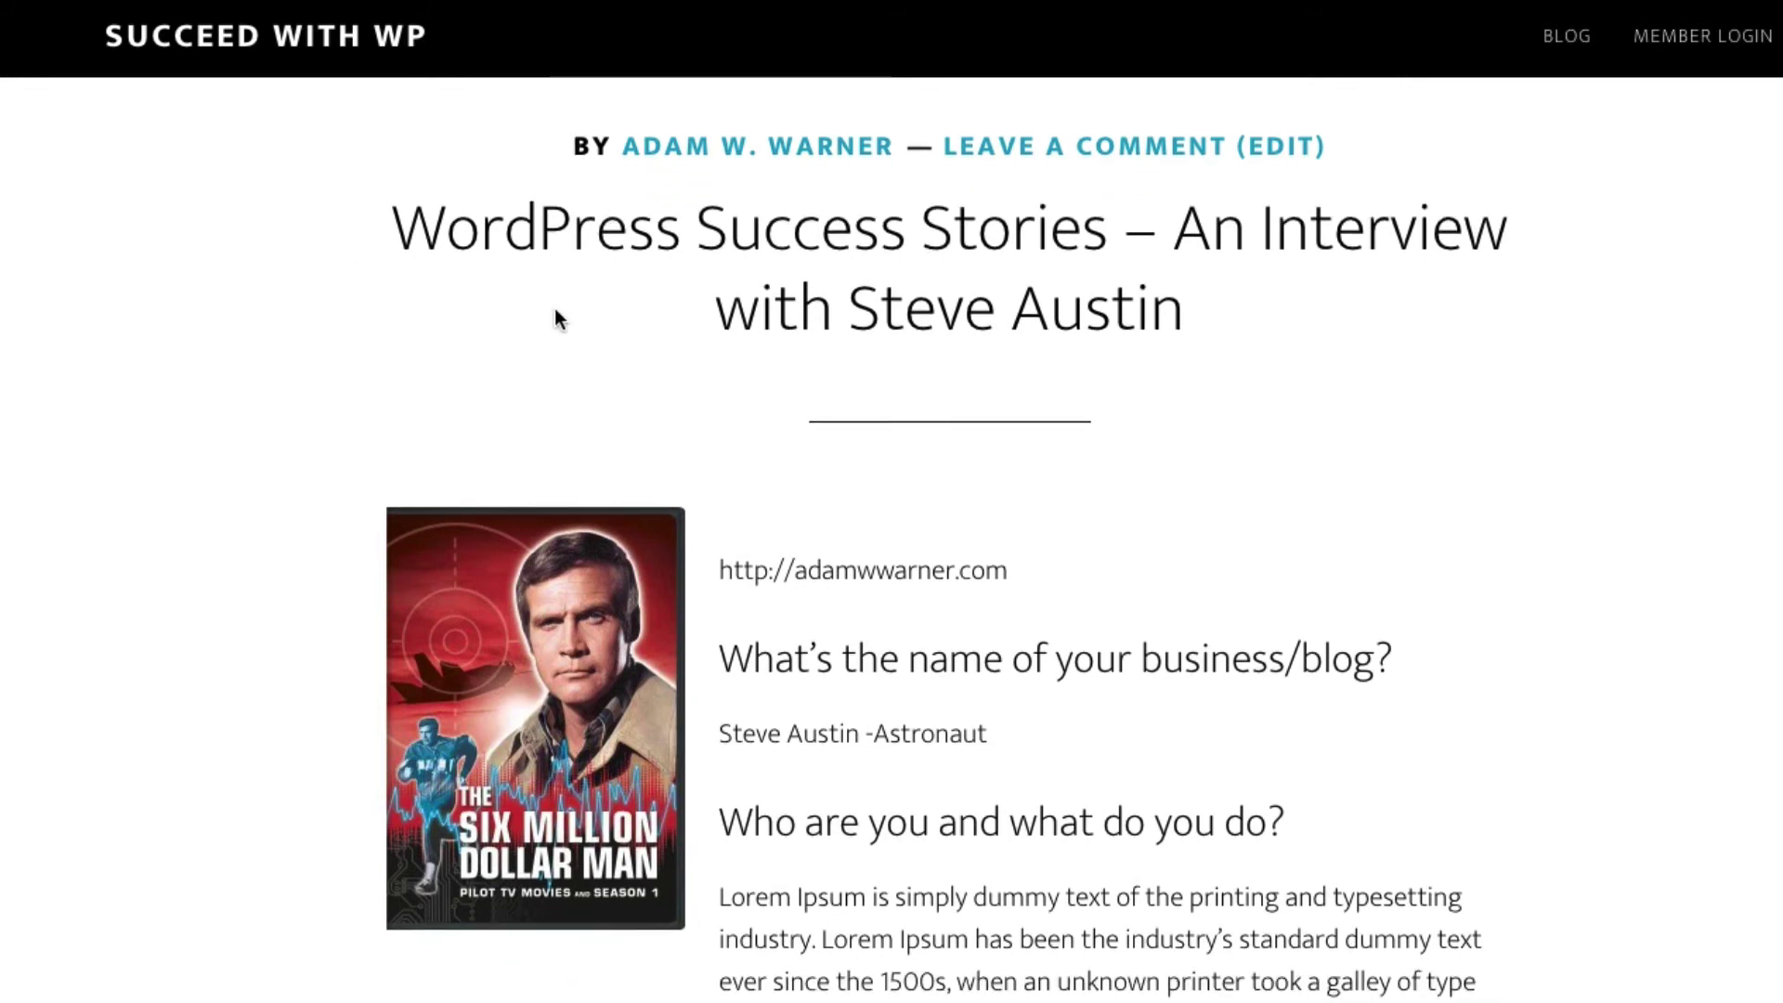
scroll(669, 329, down, 2)
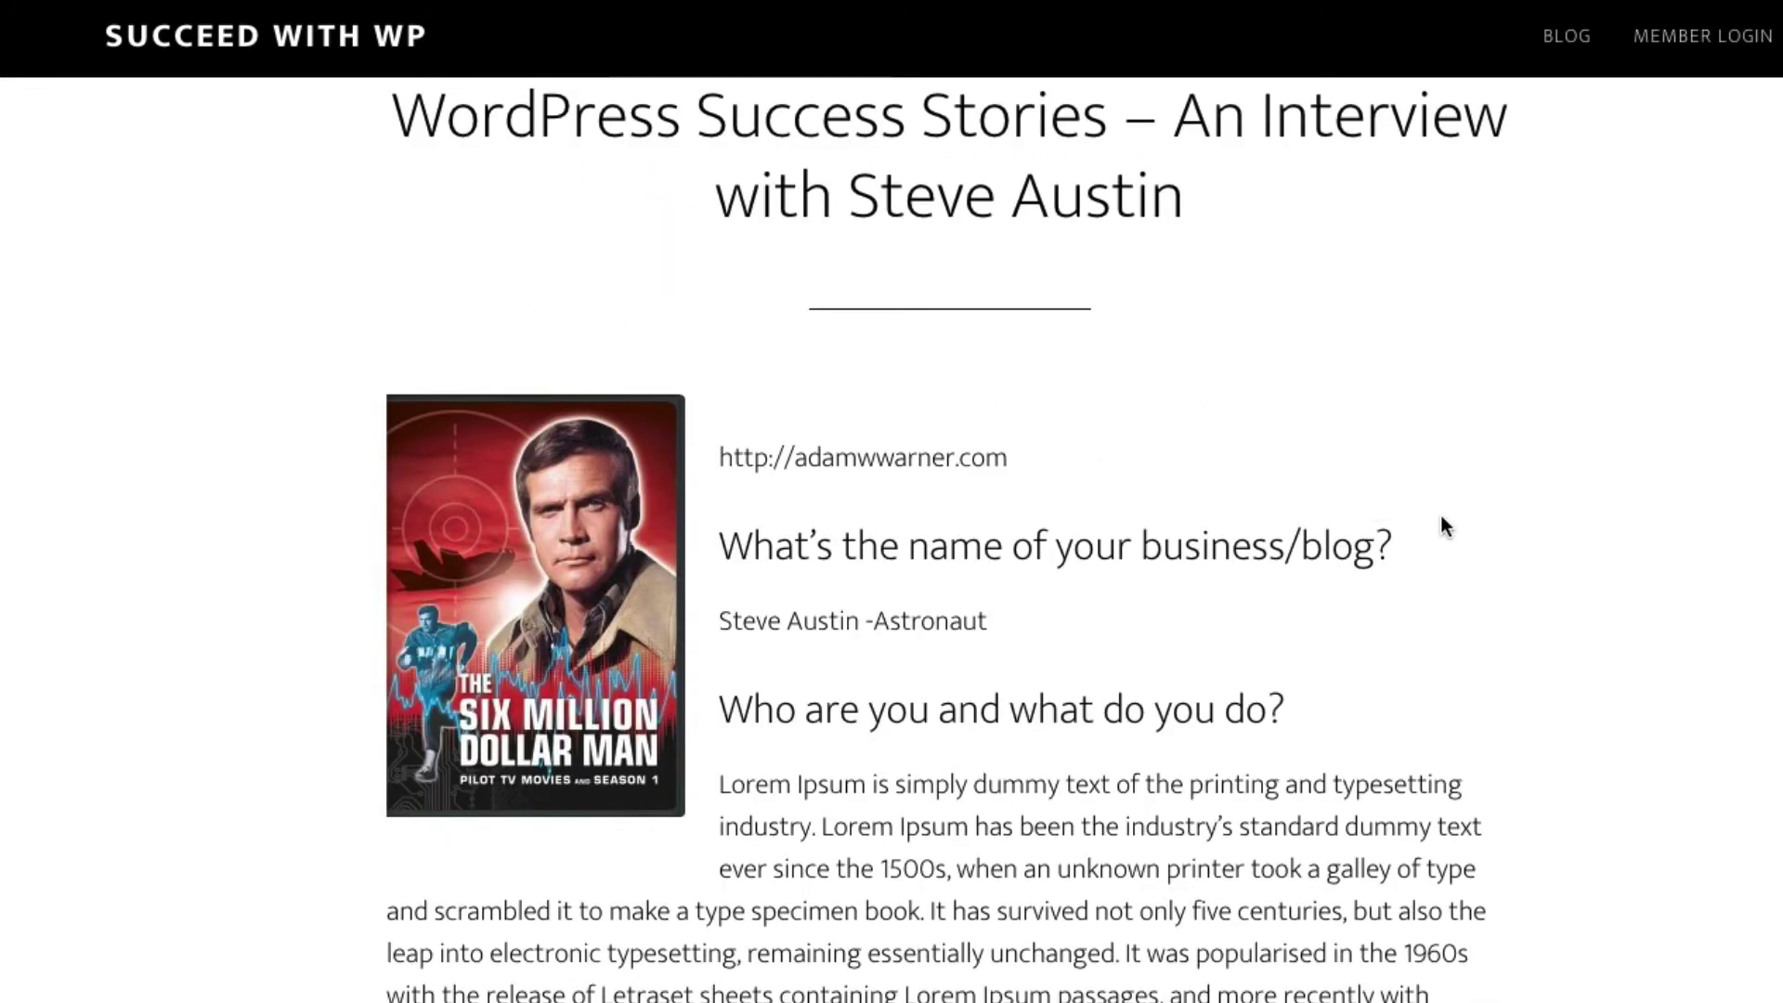
scroll(1444, 527, down, 3)
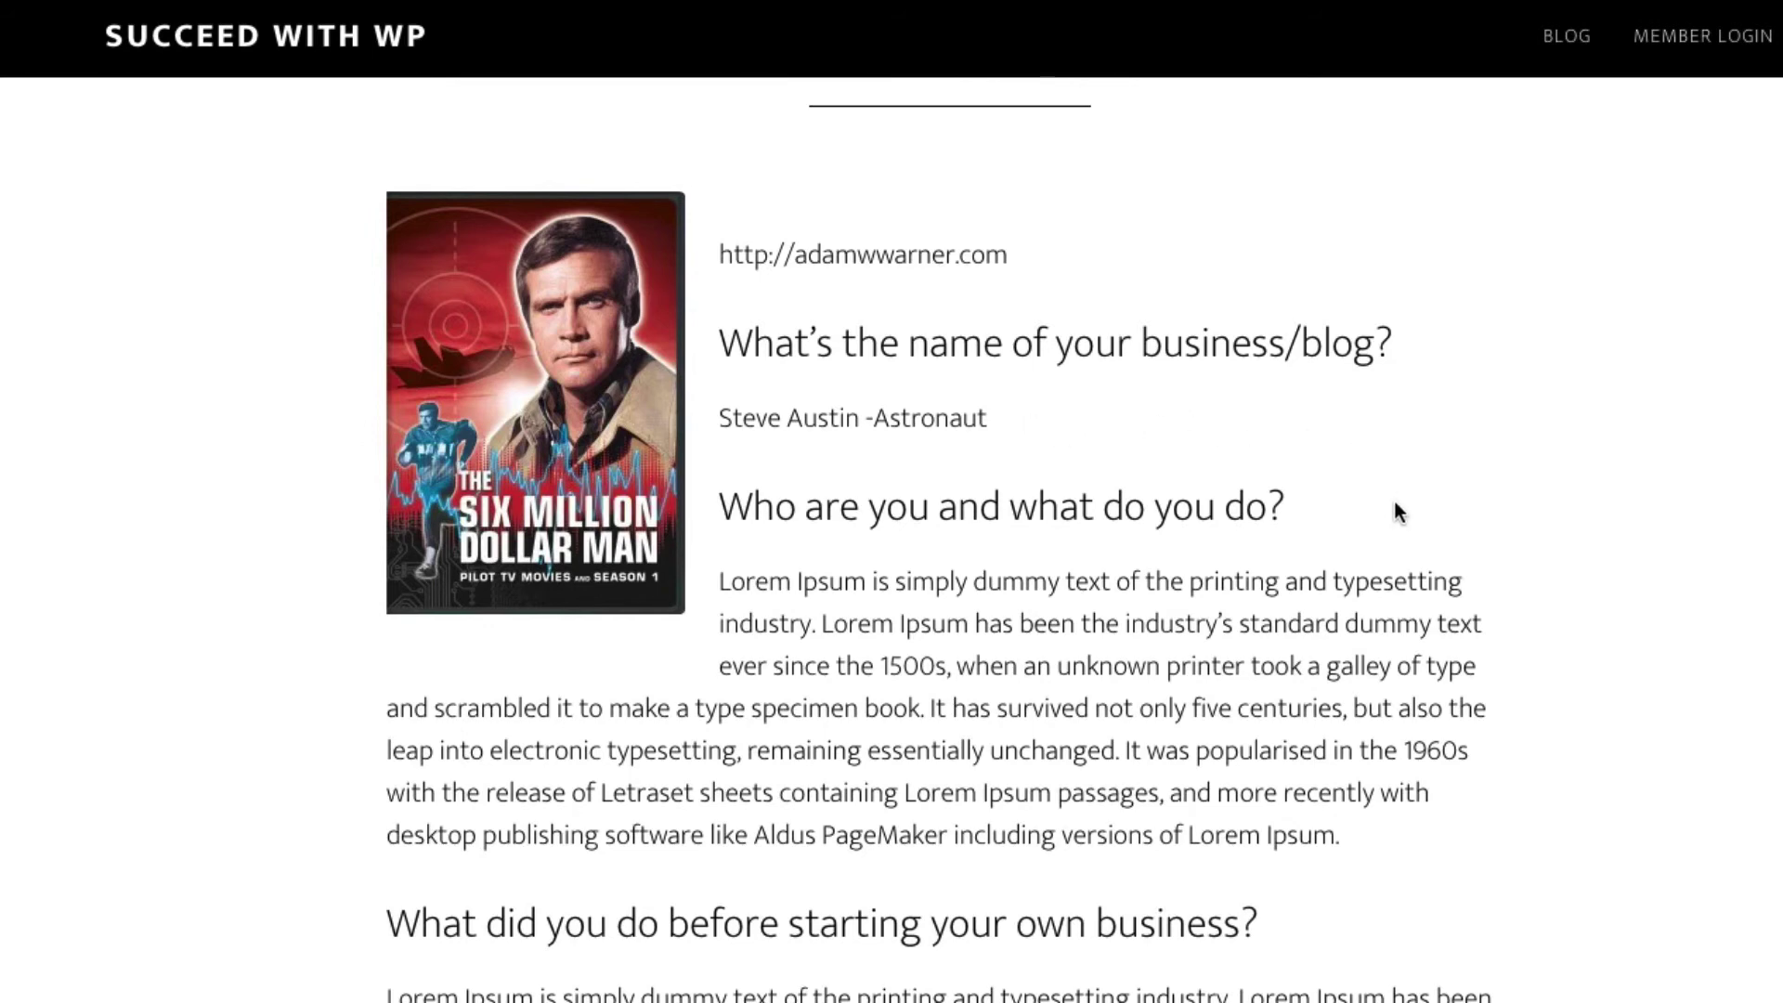
scroll(1396, 502, down, 3)
drag(1001, 428, 1070, 462)
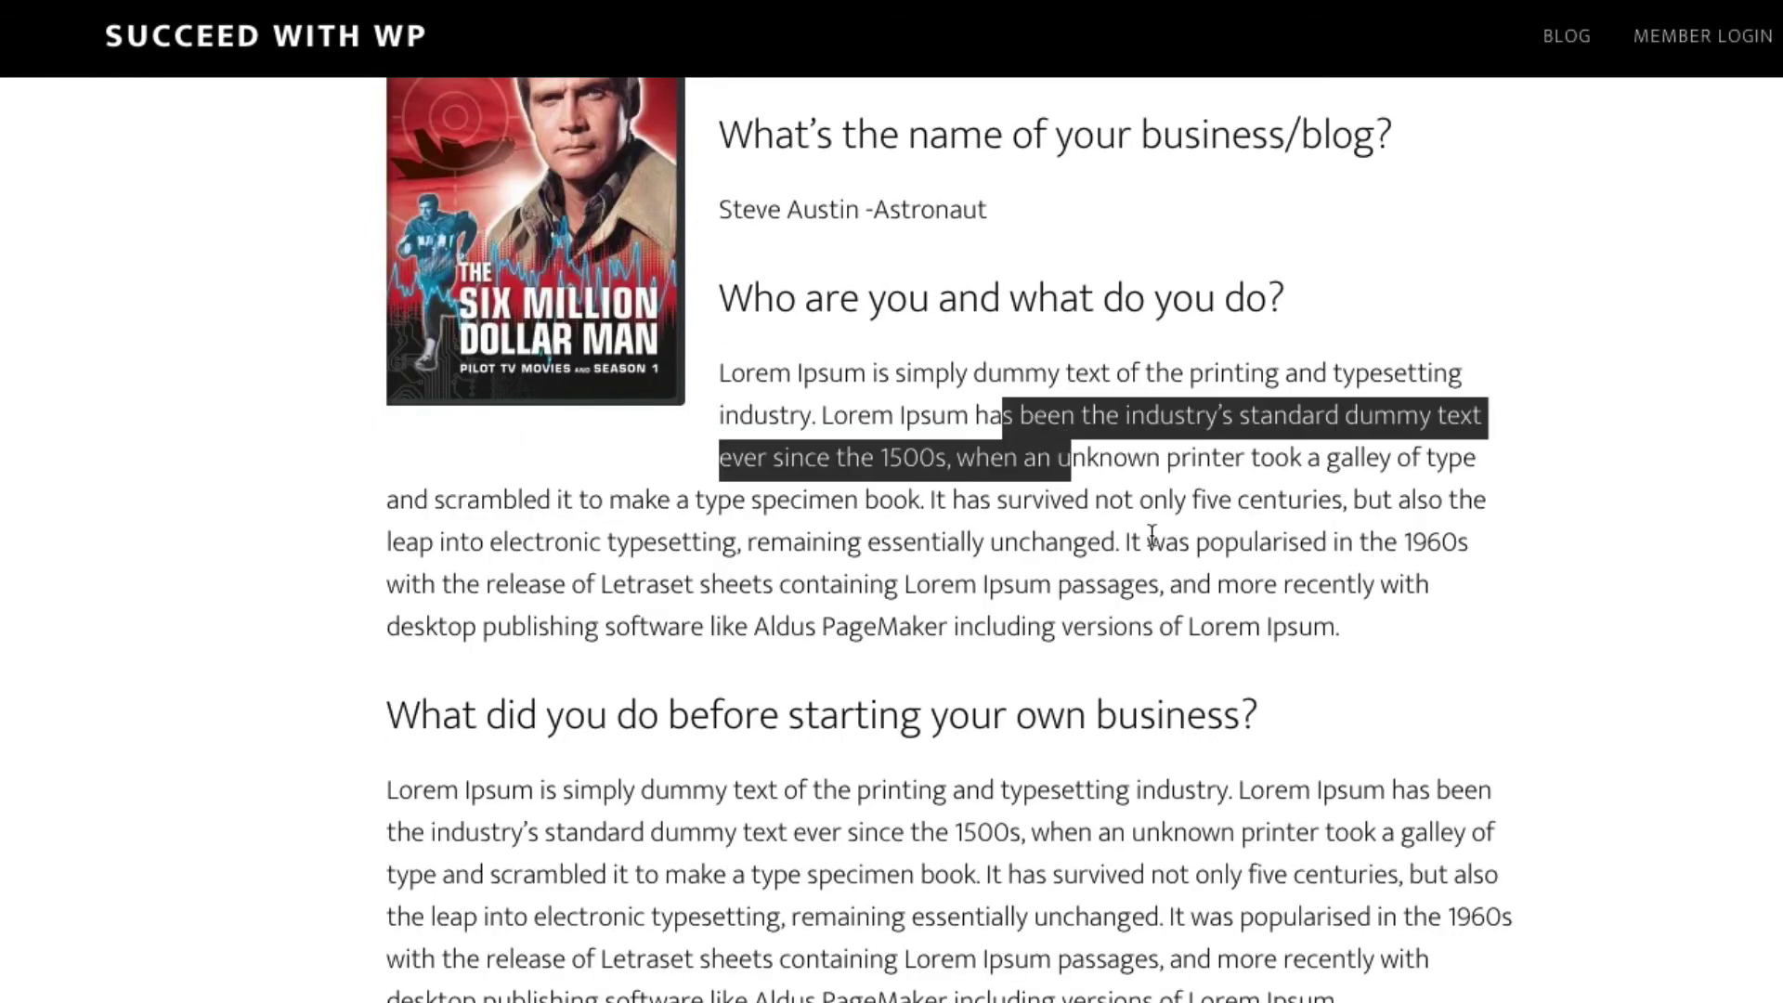
- Check the preview's remaining question headings and answers, including the money-making list and the closing website link
scroll(1151, 536, down, 3)
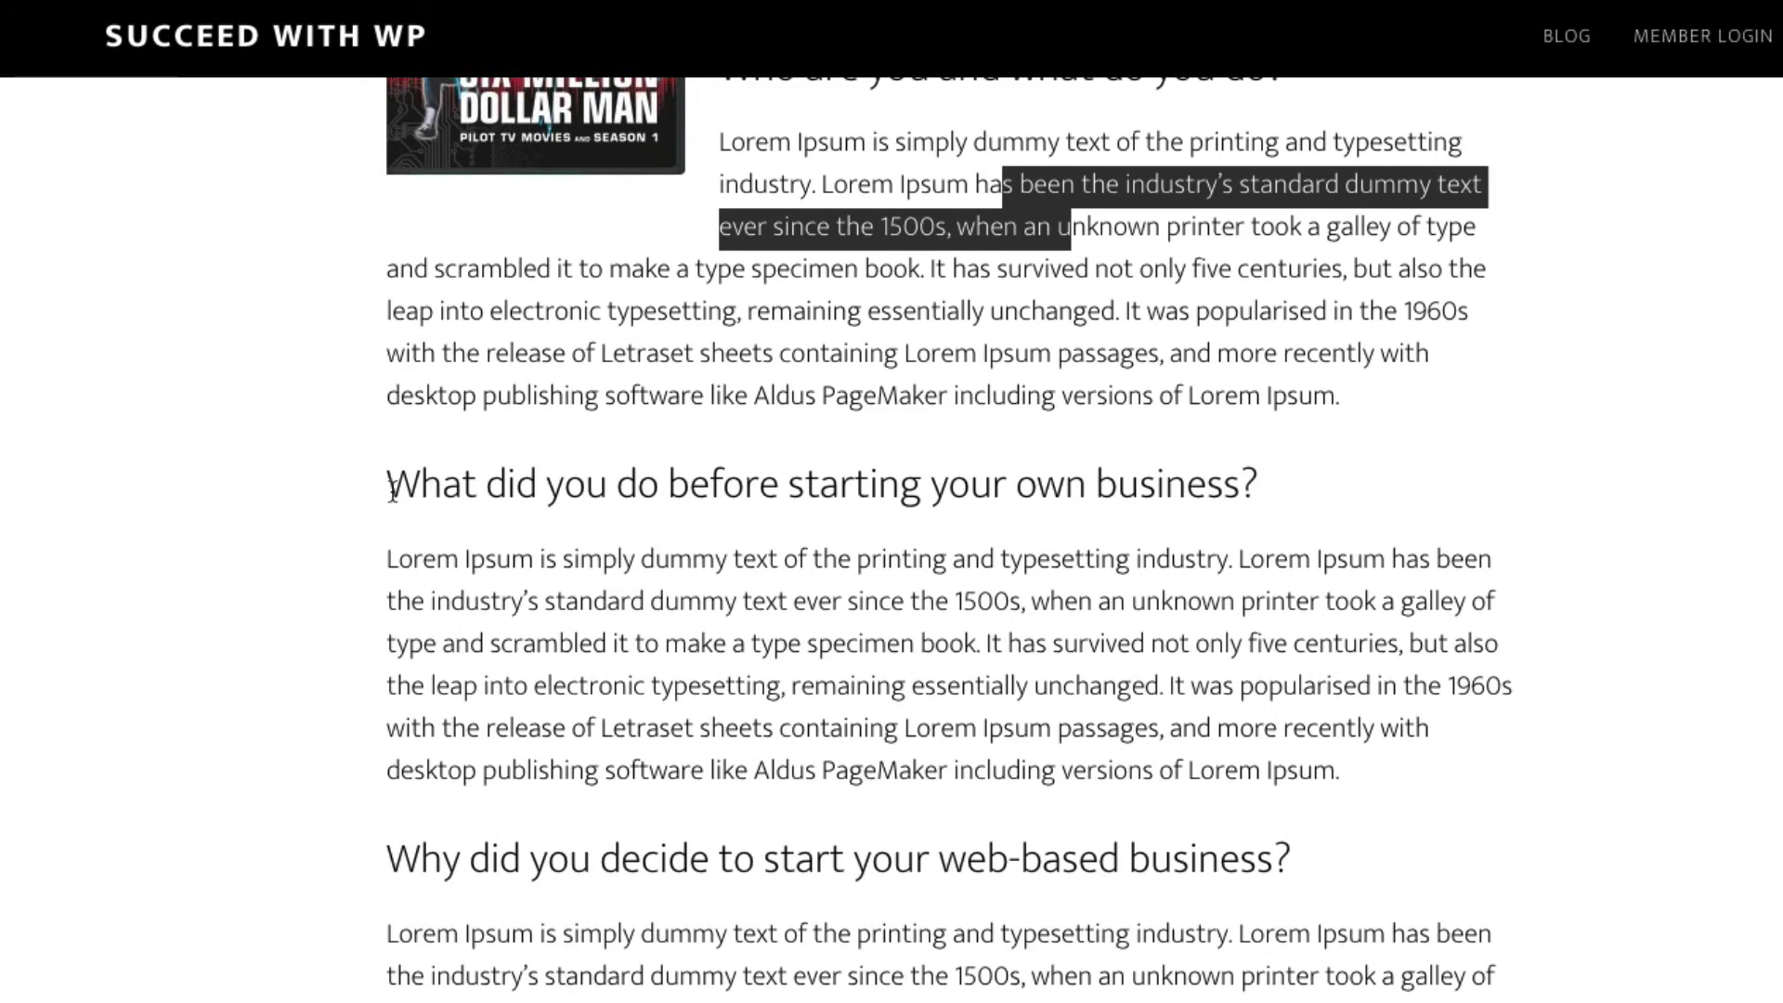
drag(392, 492, 1297, 498)
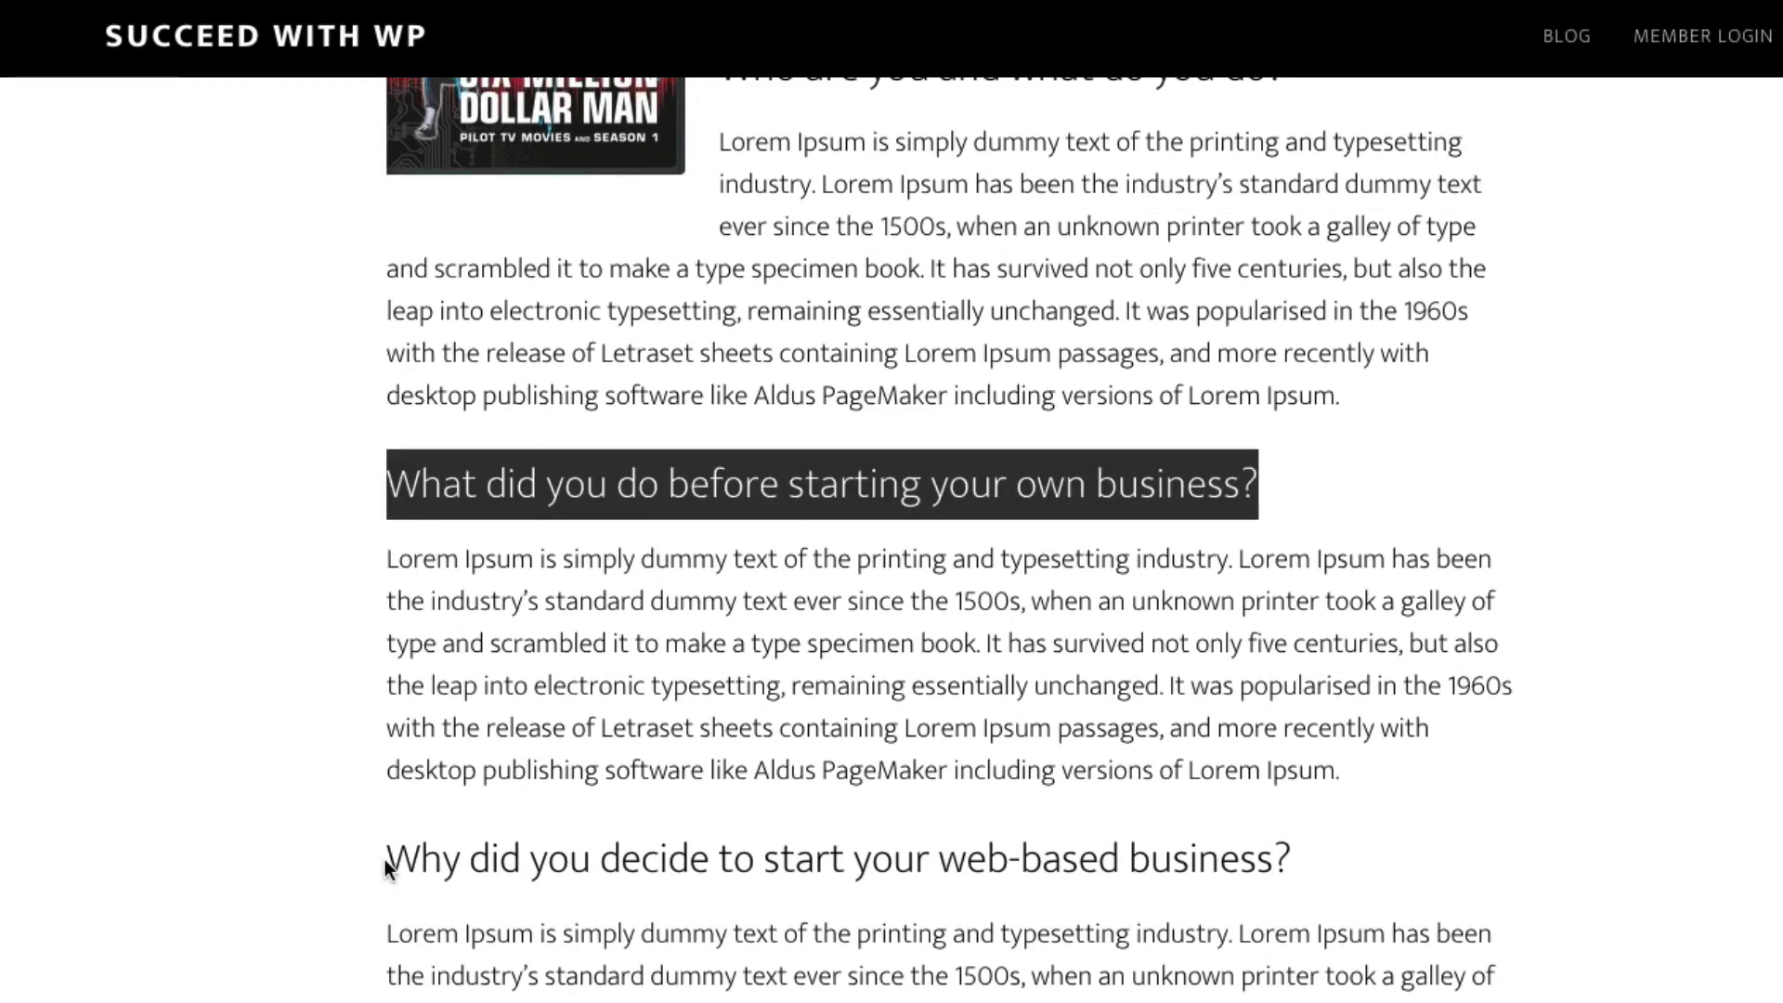
drag(389, 868, 1331, 845)
scroll(1556, 733, down, 3)
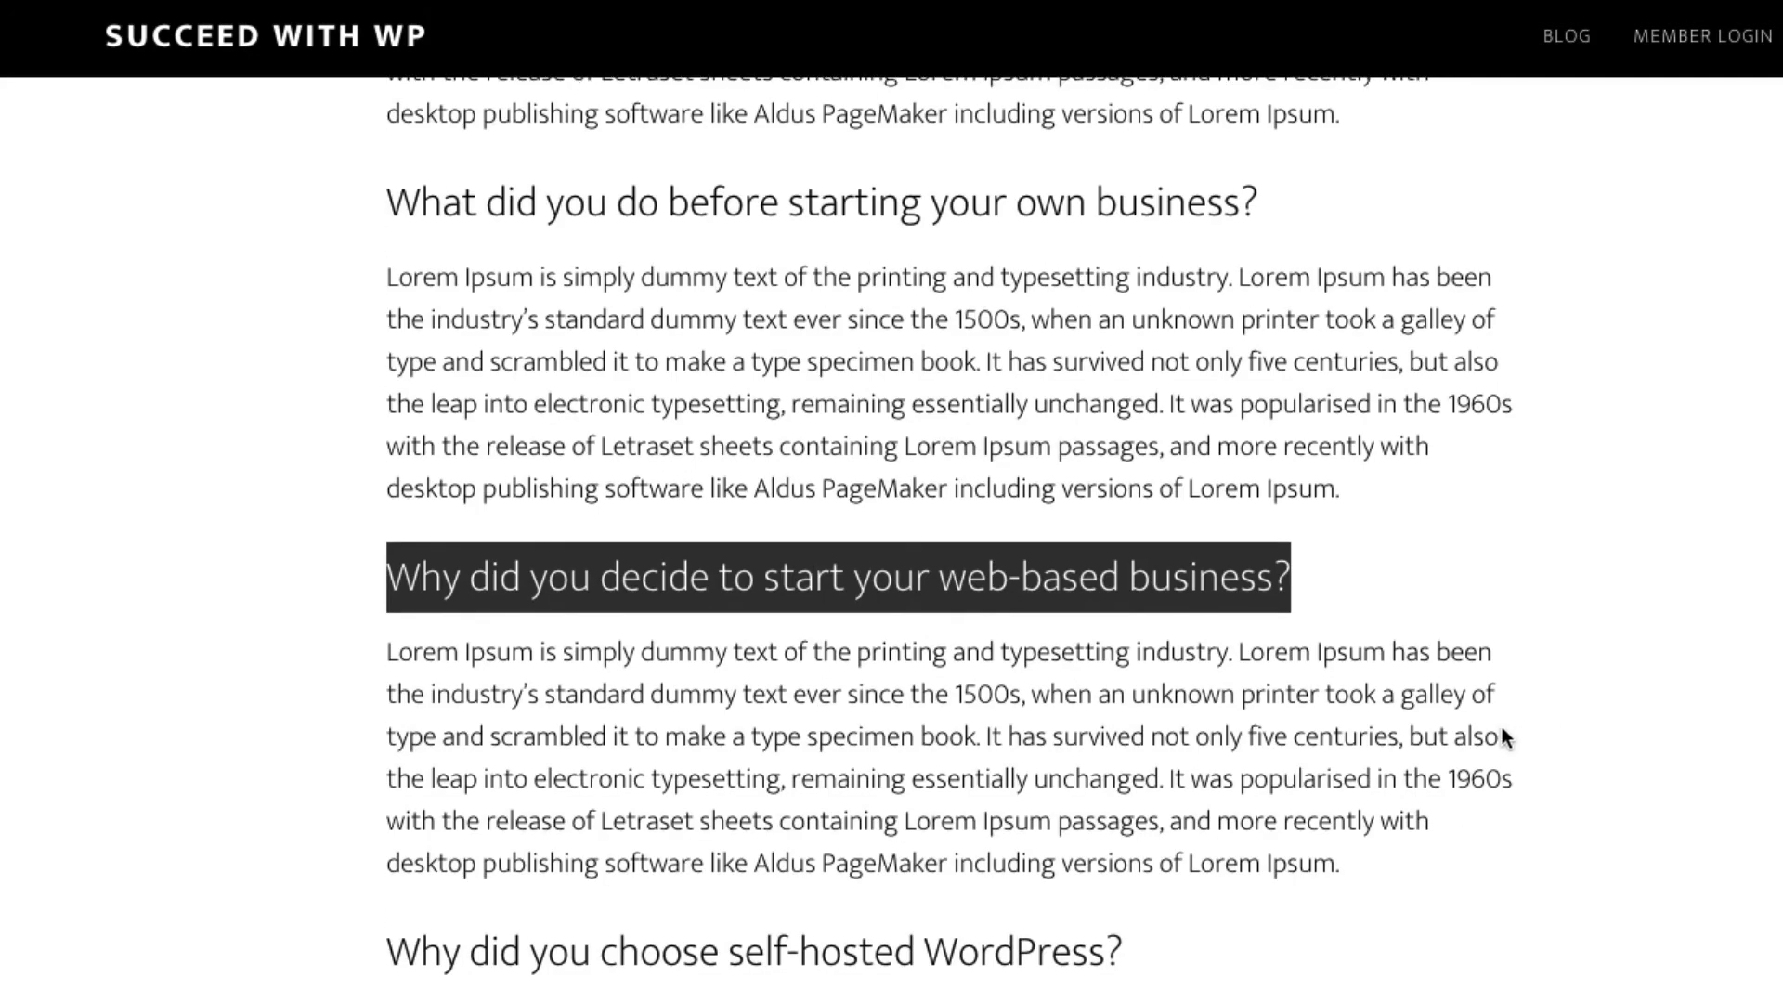
scroll(1430, 712, down, 9)
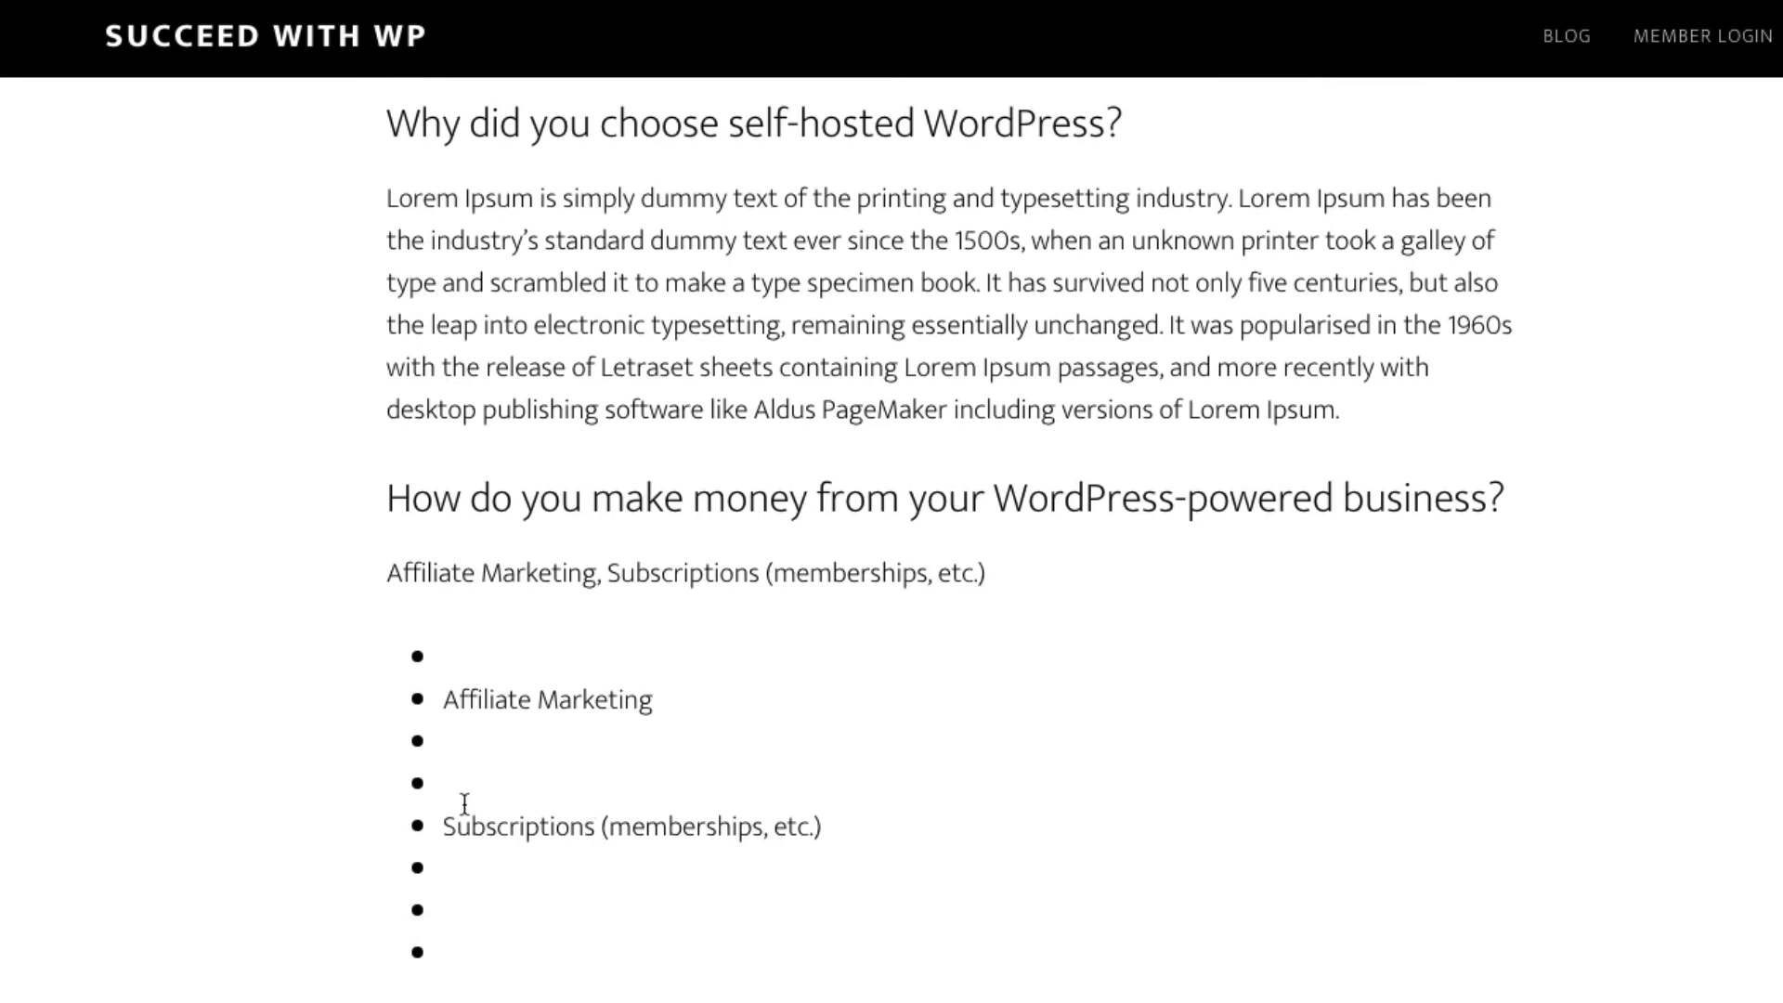
scroll(248, 782, down, 12)
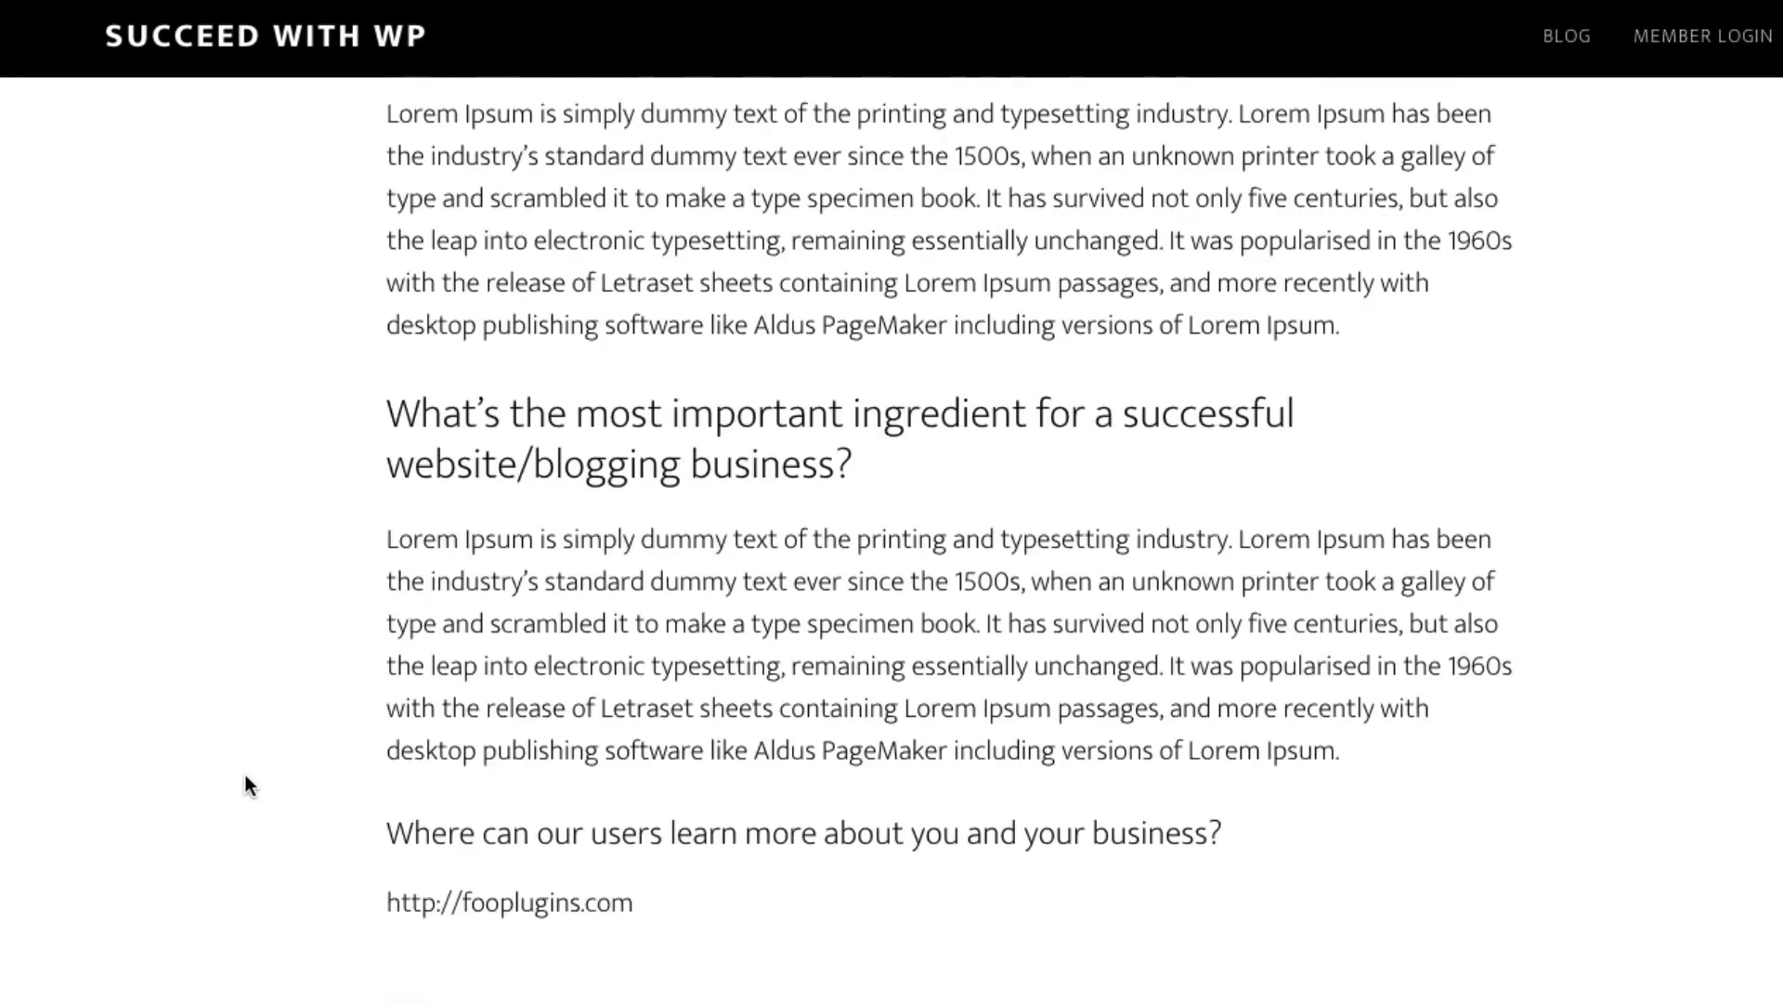
scroll(247, 784, down, 1)
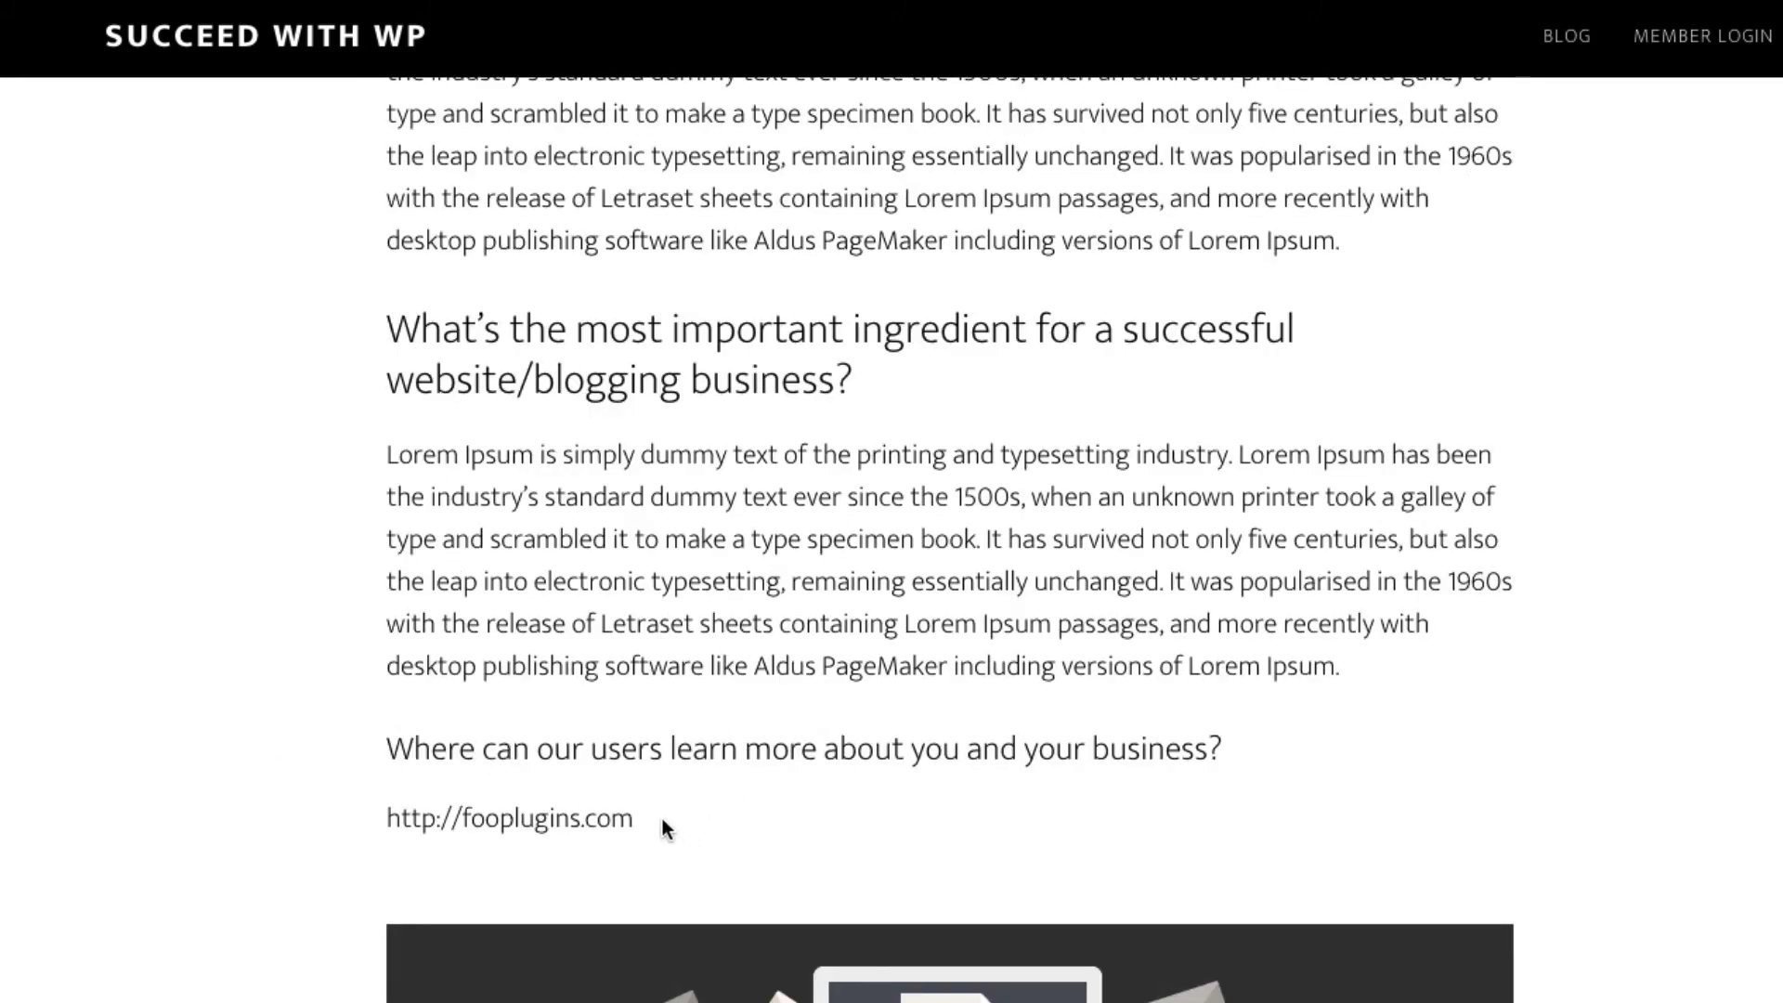
scroll(663, 812, up, 10)
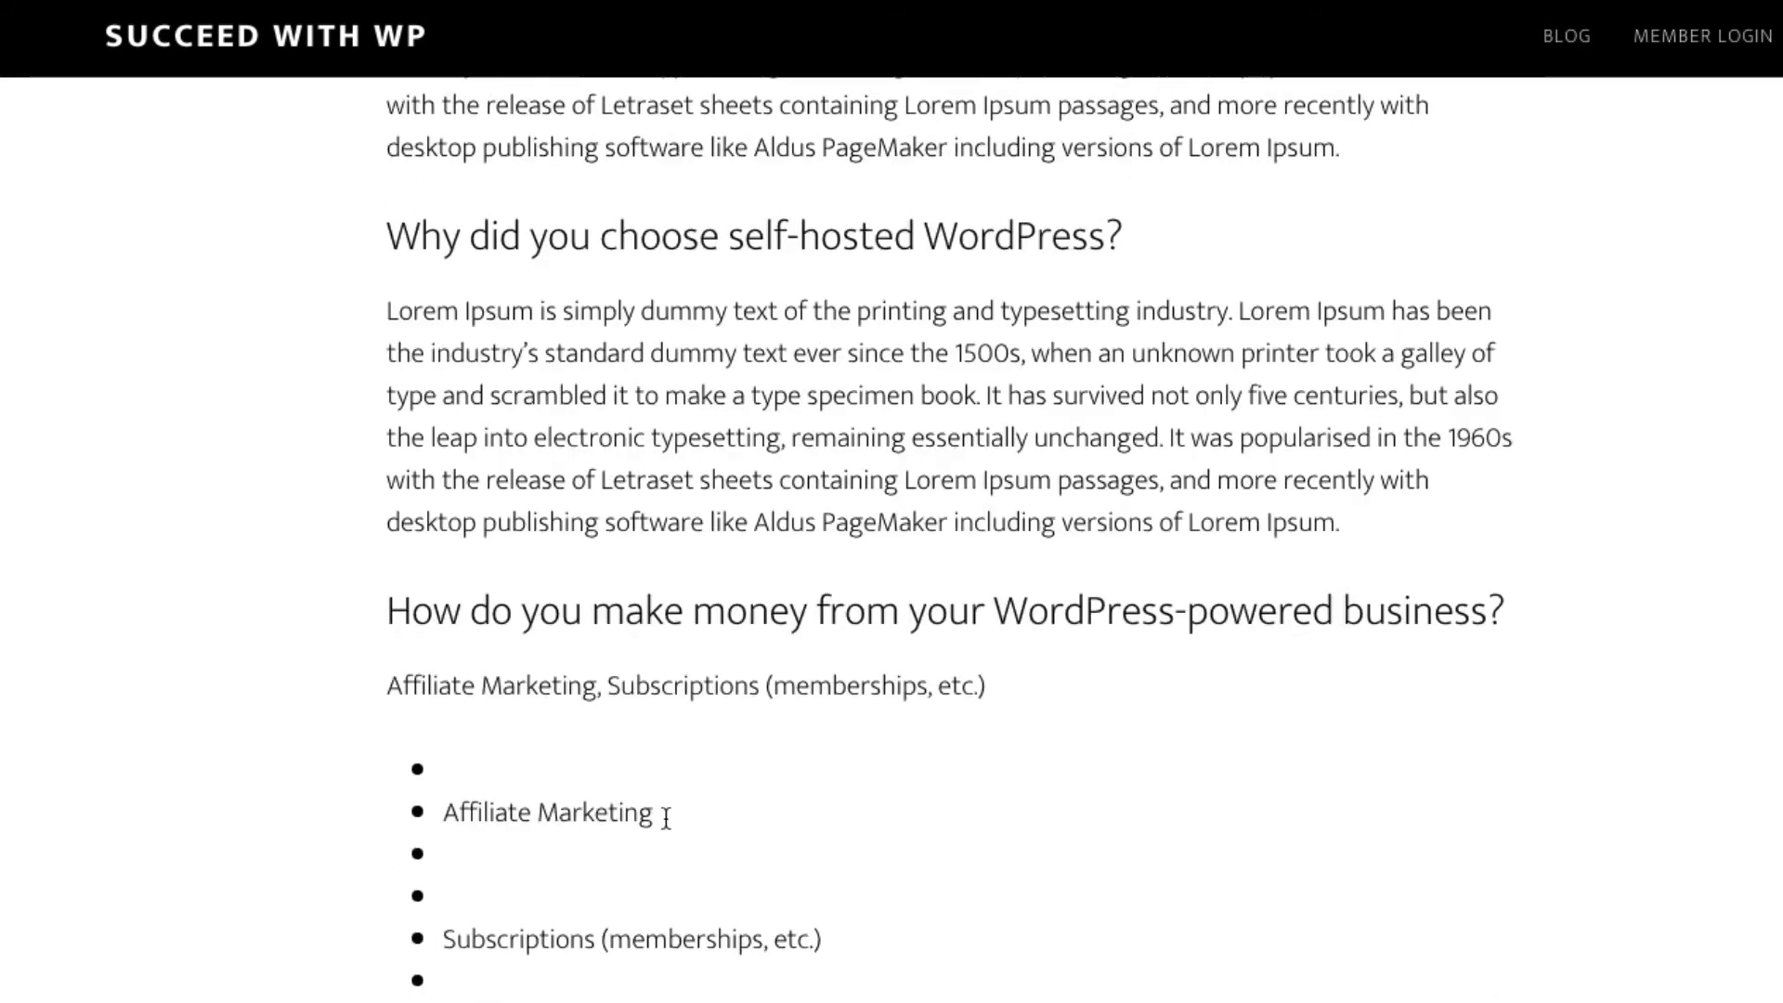
scroll(665, 817, up, 15)
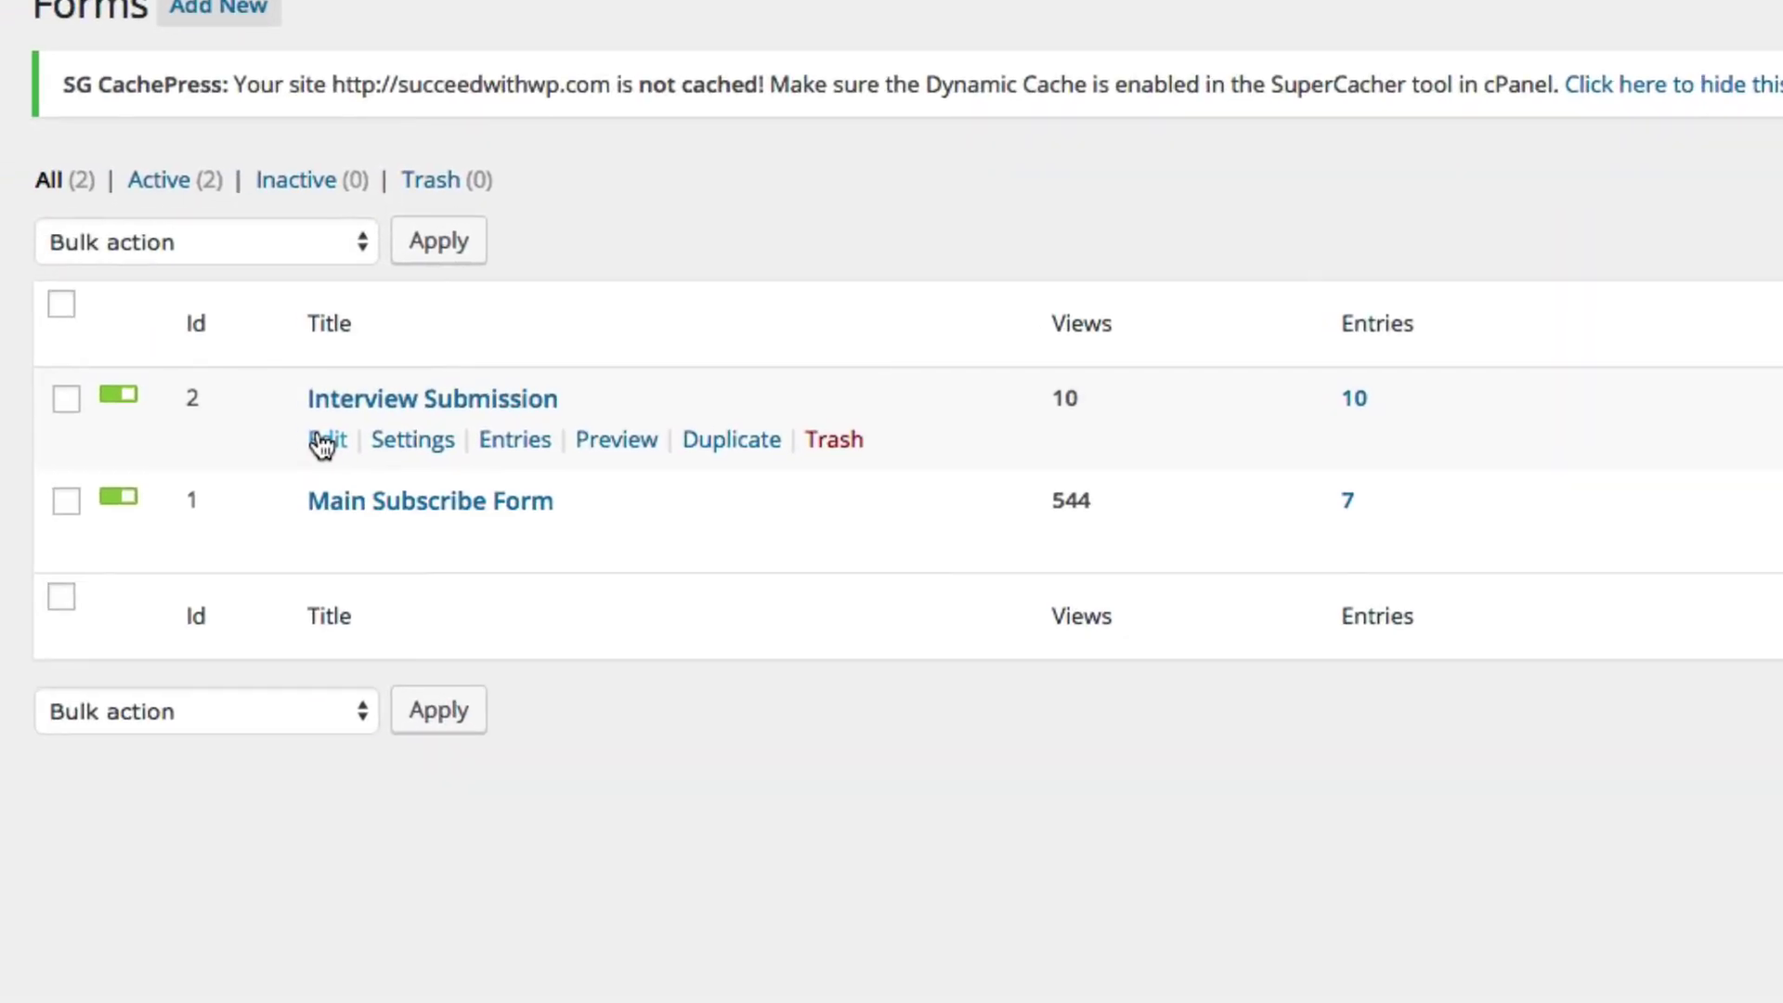
- Open the Interview Submission form for editing and expand the Post Title field's settings to show its content template
click(323, 443)
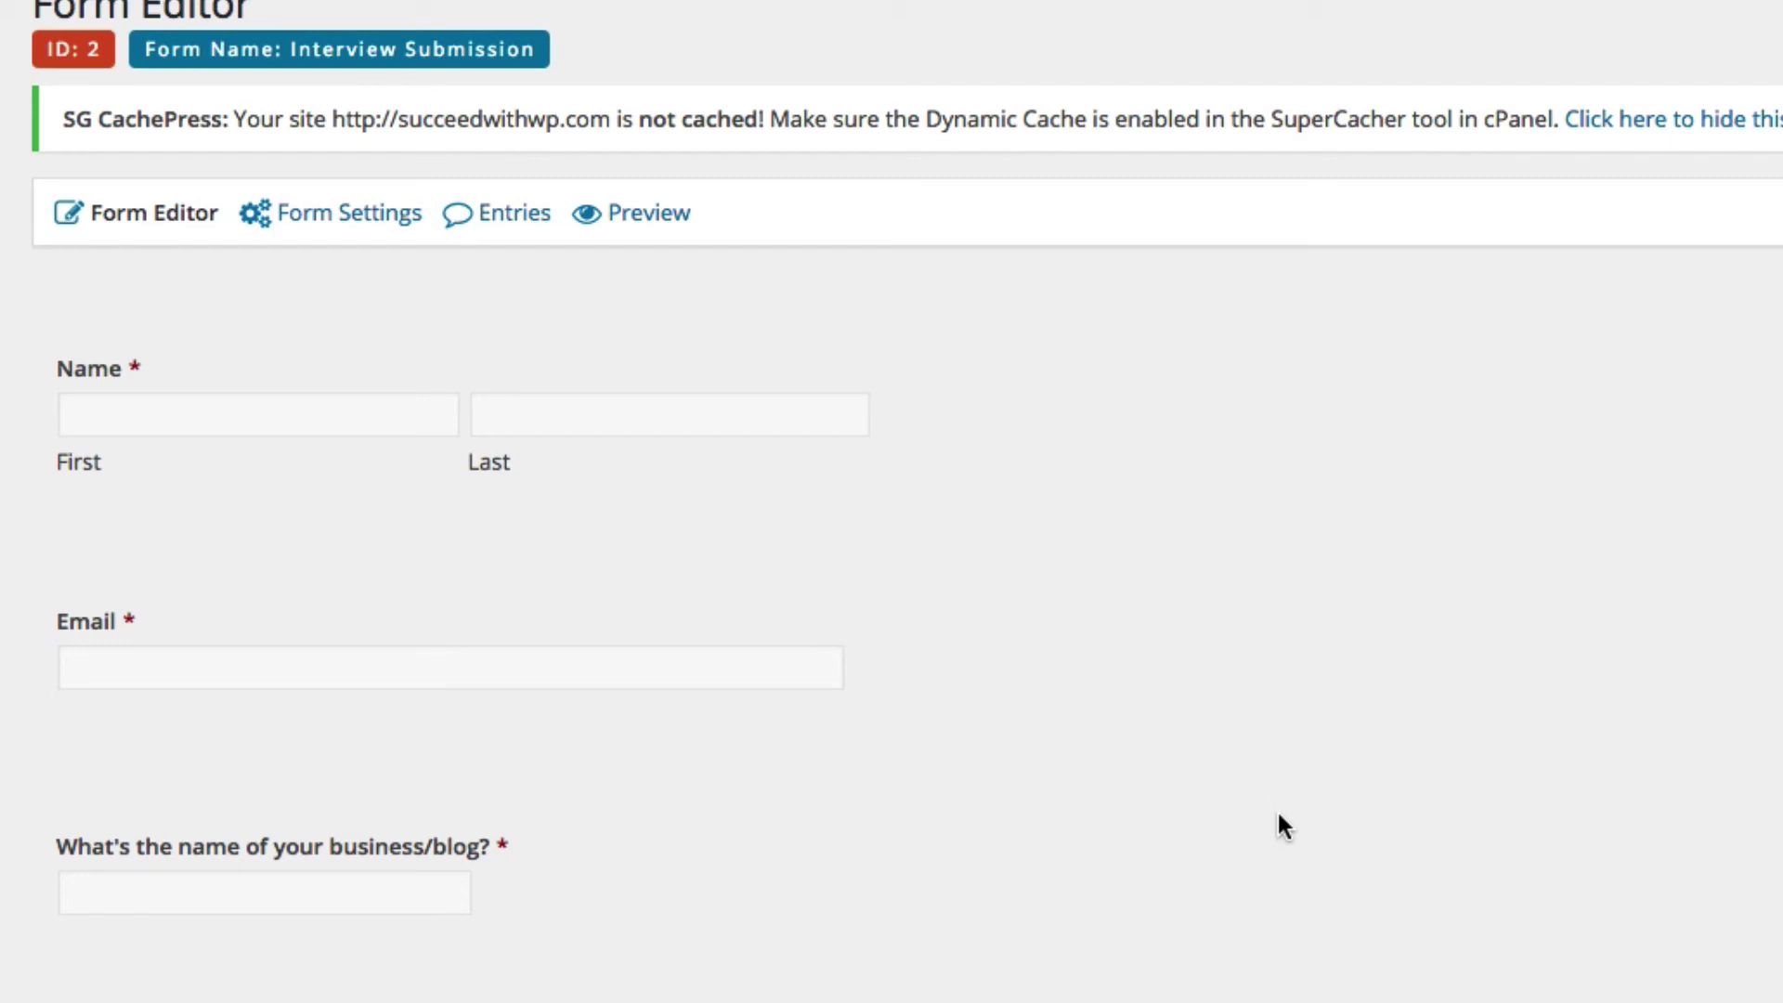
scroll(1277, 815, down, 2)
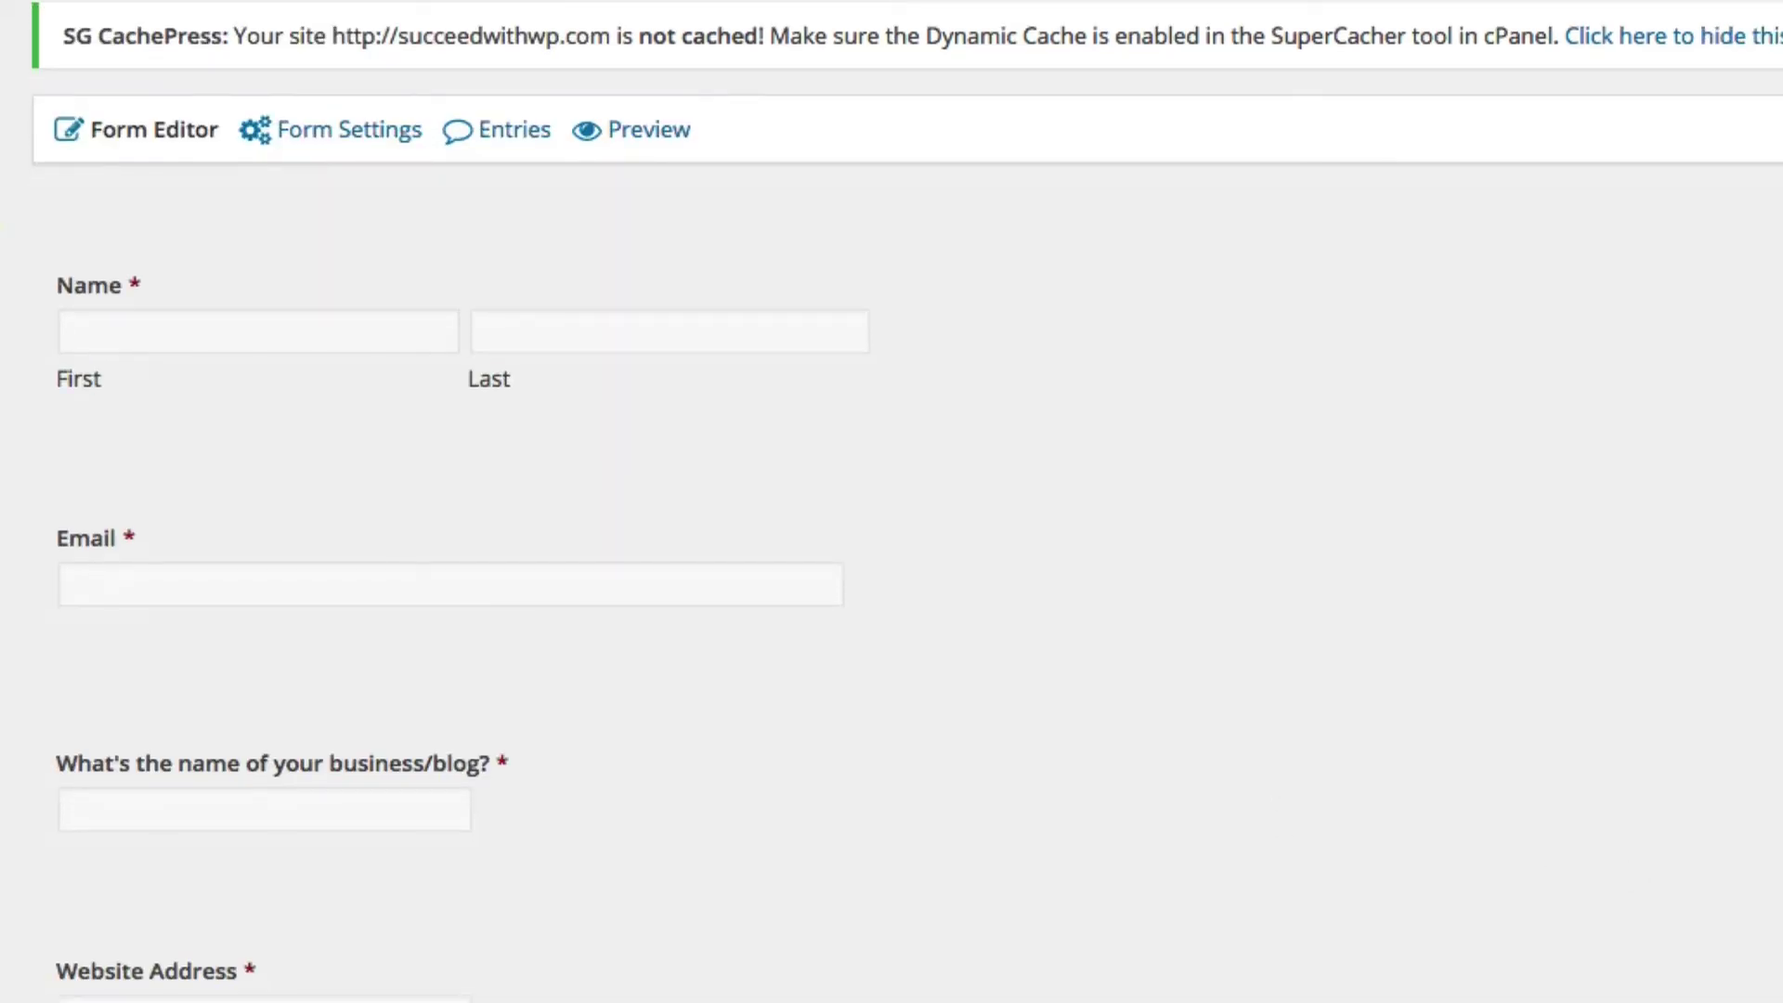
click(1281, 560)
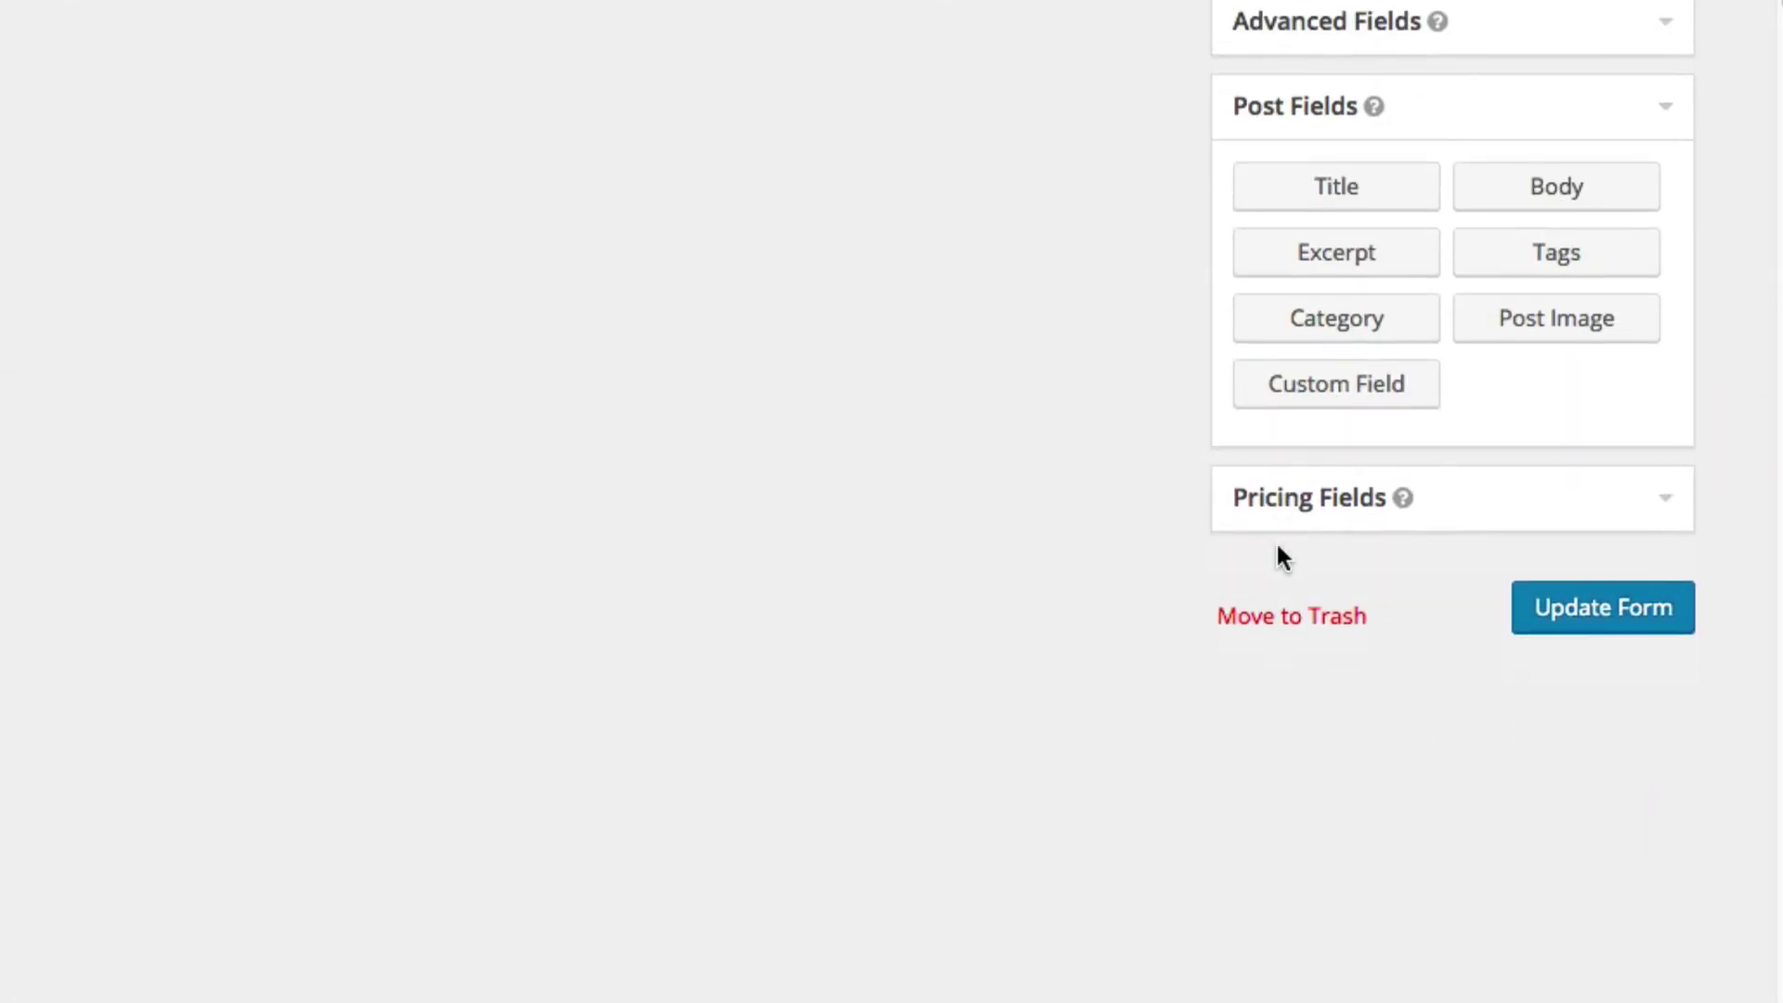
scroll(110, 458, down, 4)
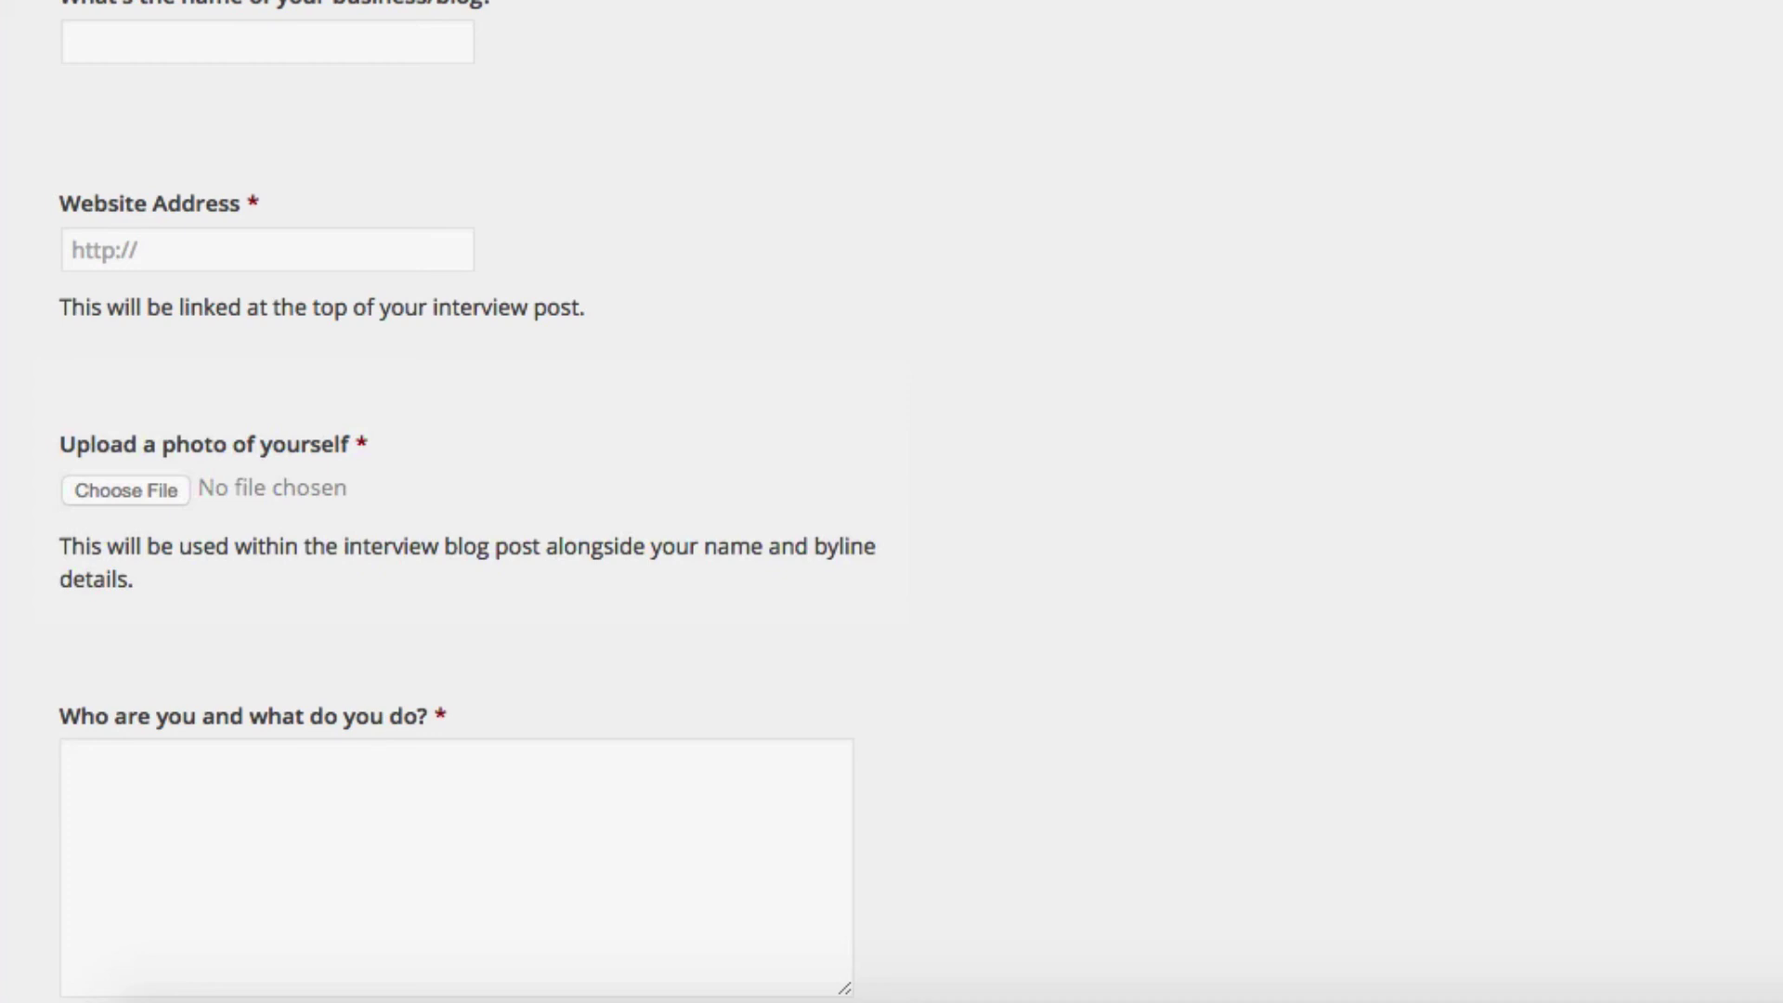
scroll(455, 501, down, 20)
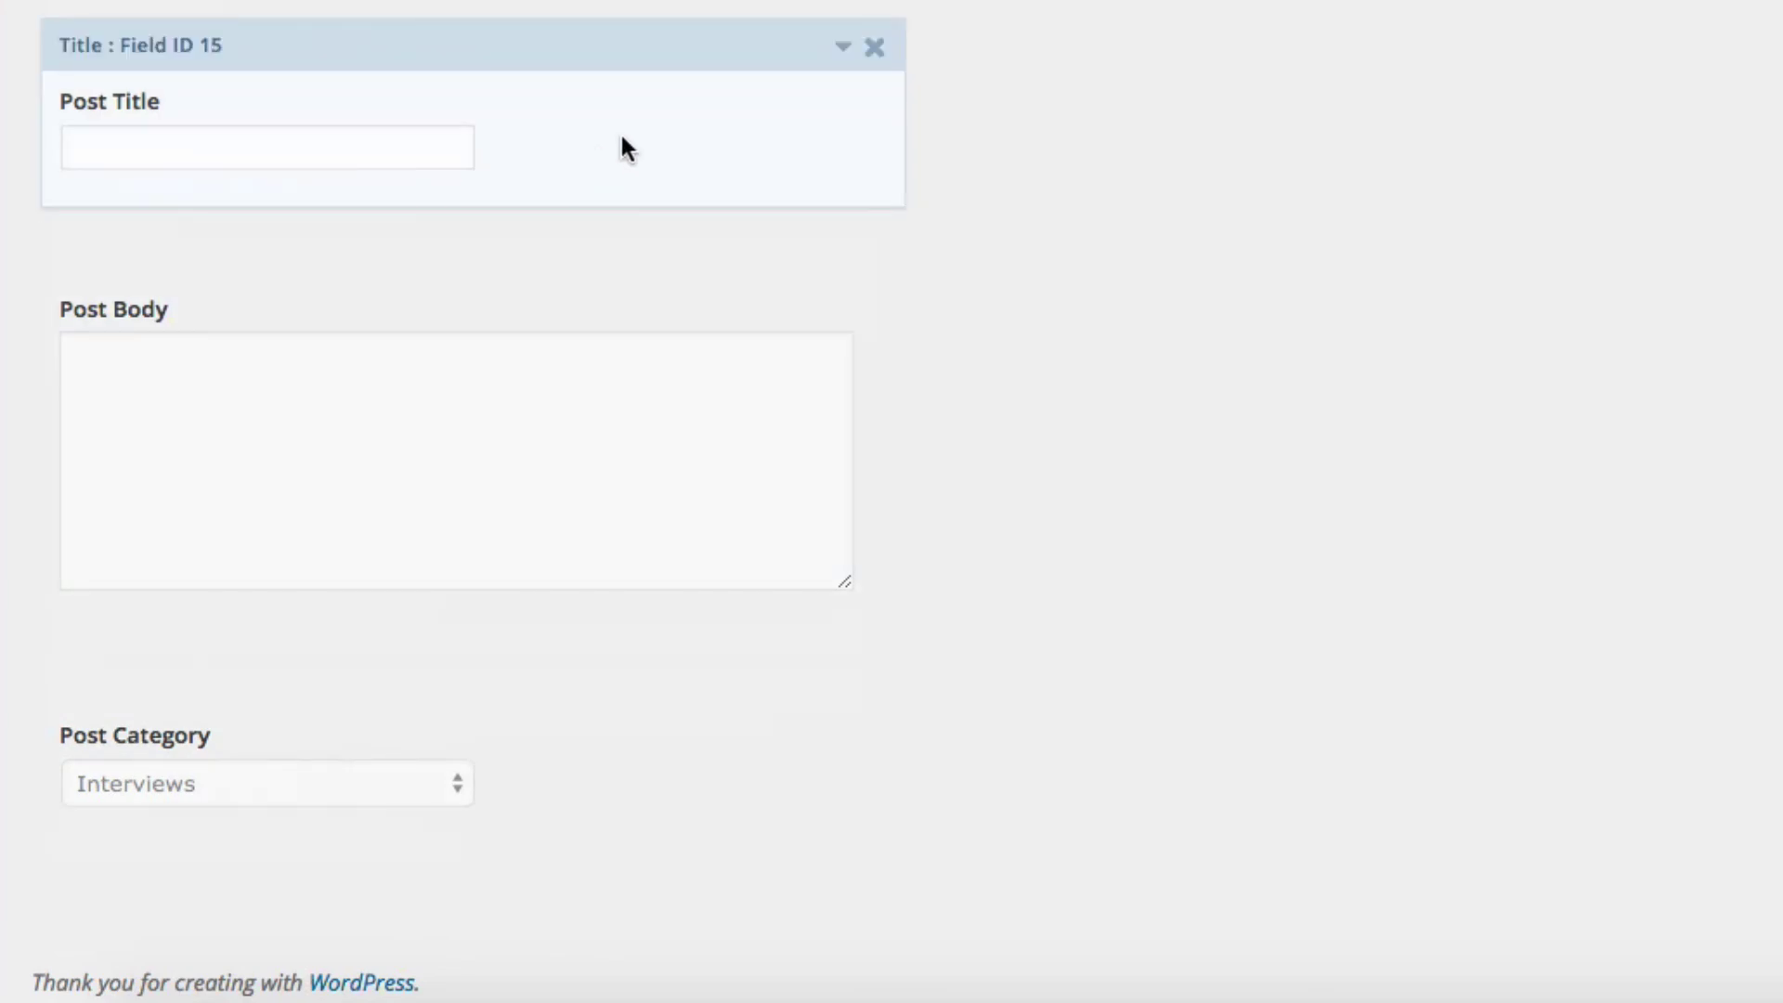
click(648, 60)
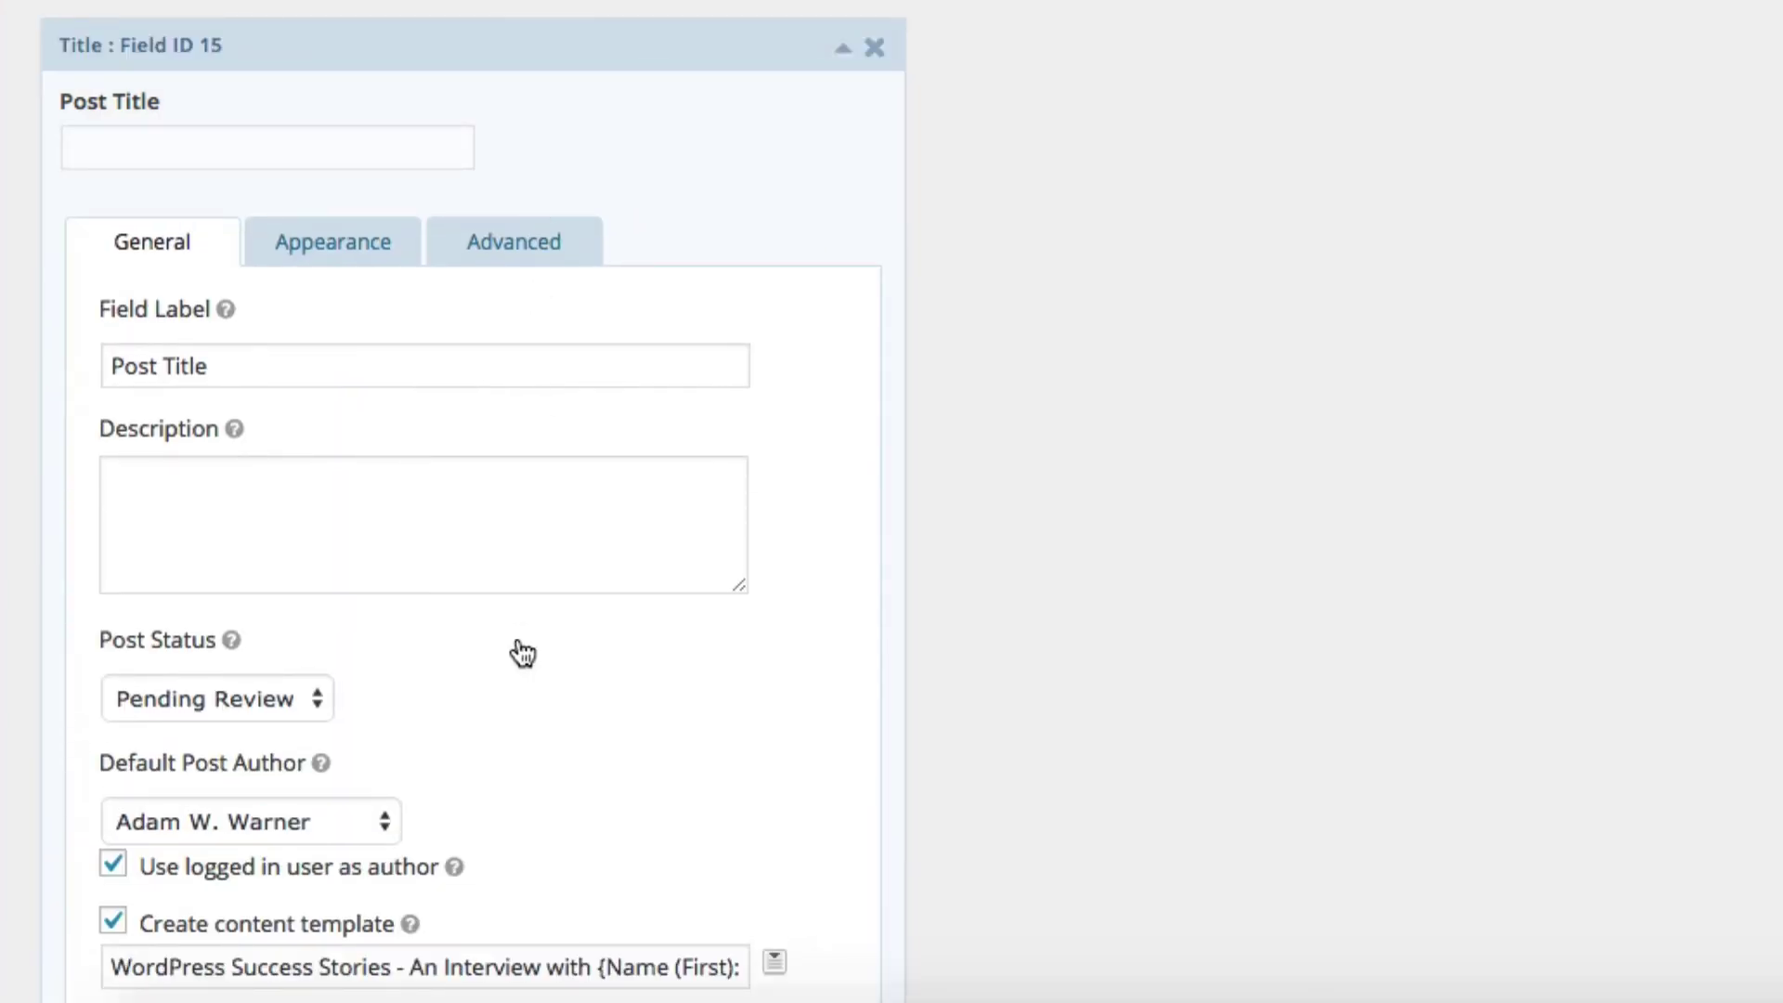
scroll(520, 652, down, 5)
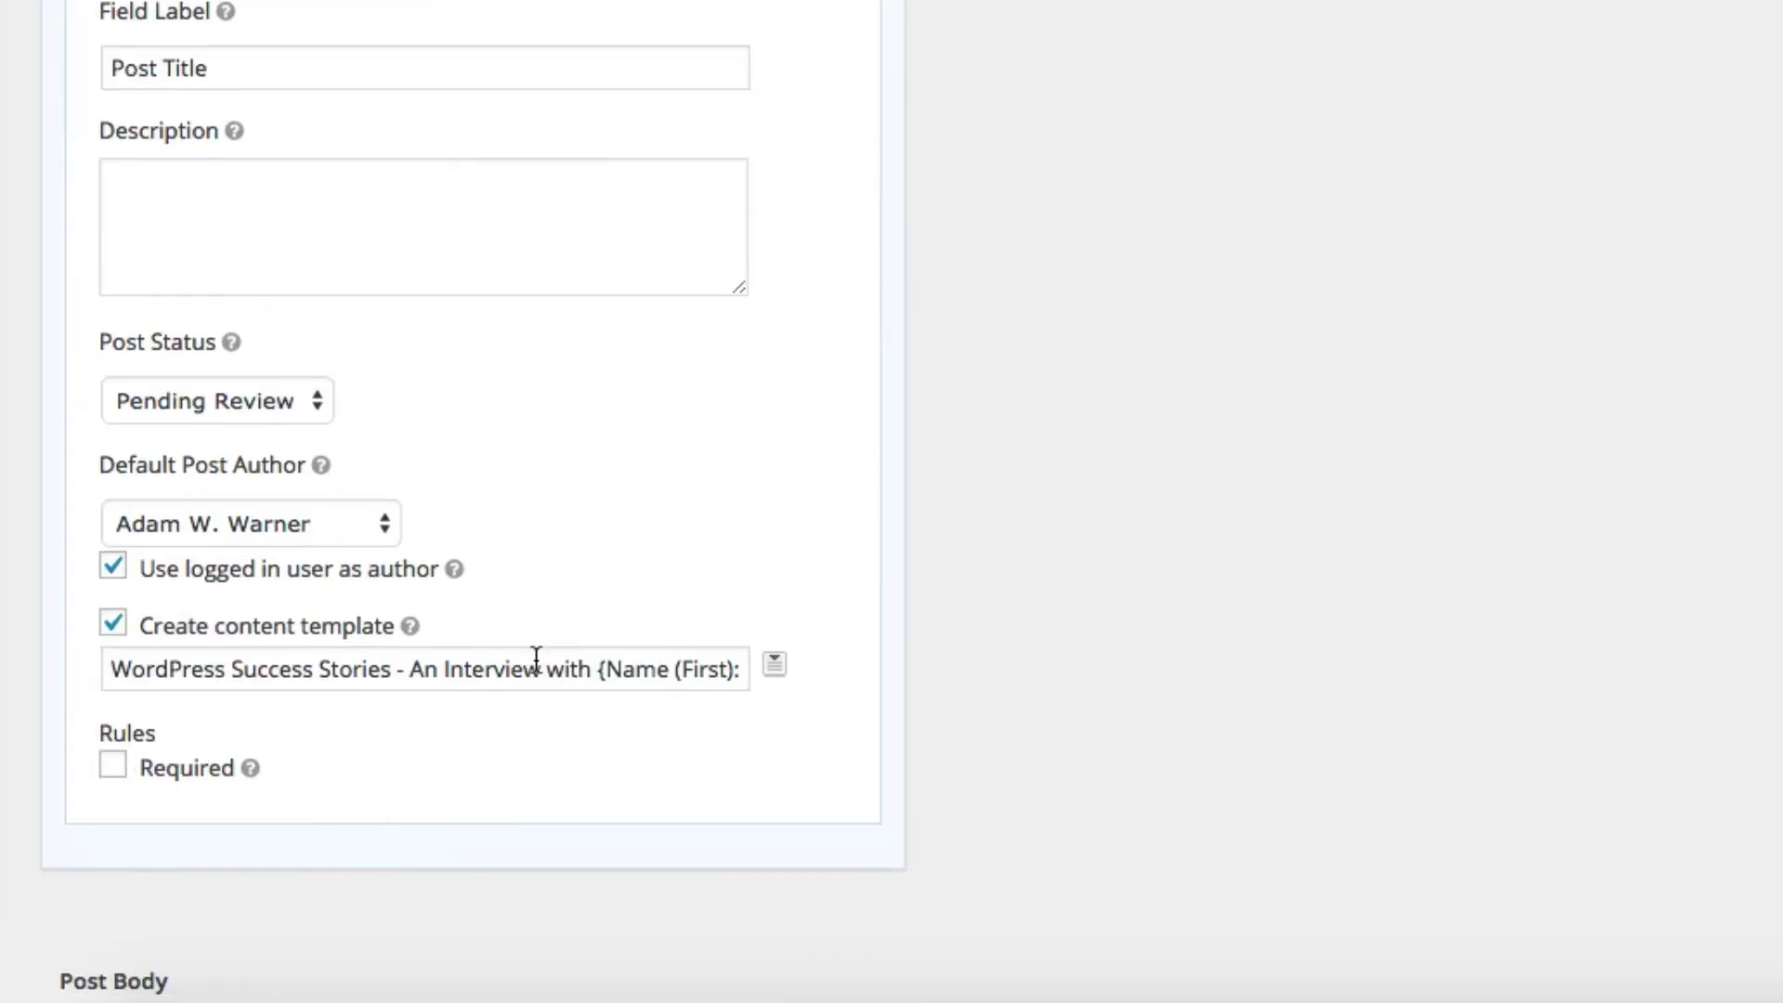